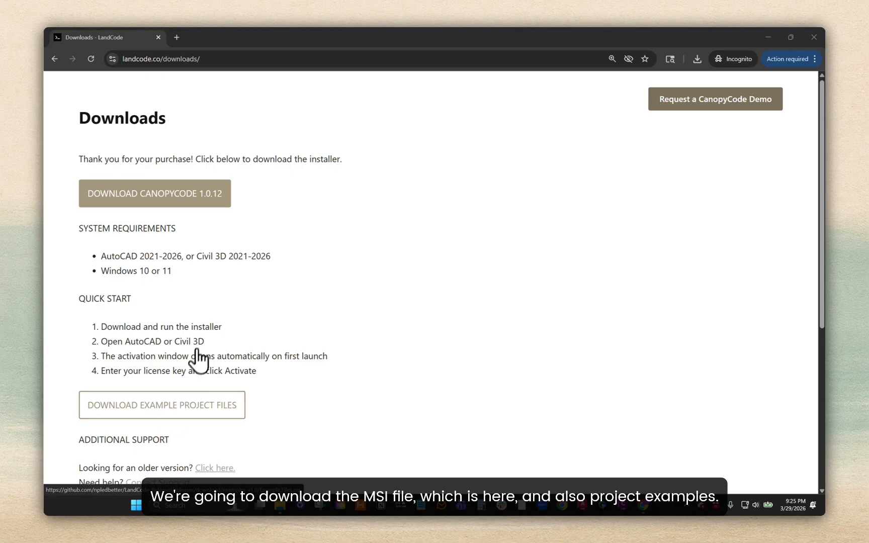
- Download the CanopyCode 1.0.12 installer and the example project files to the Downloads folder
click(195, 200)
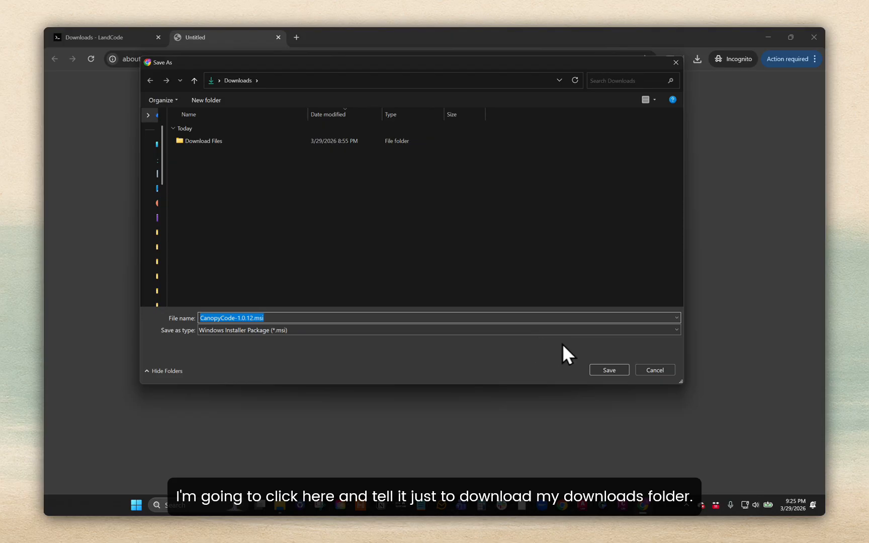
click(610, 370)
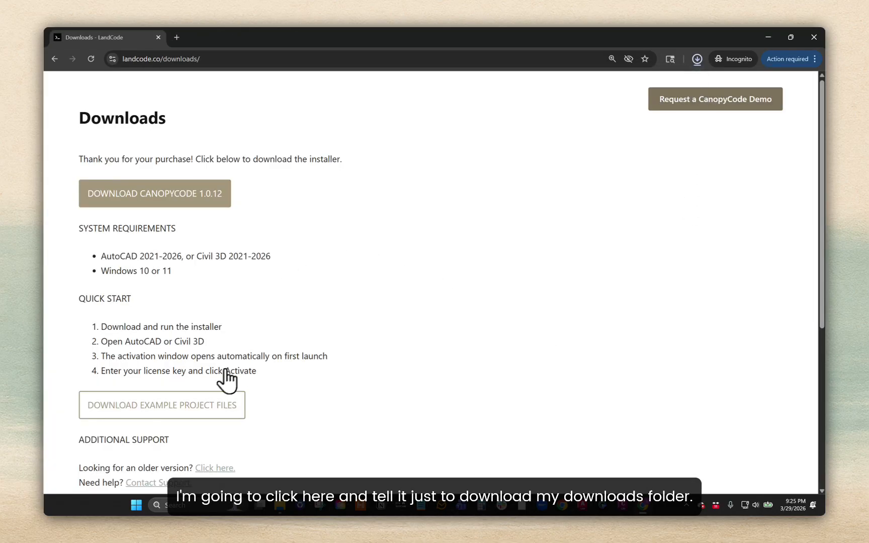
click(142, 414)
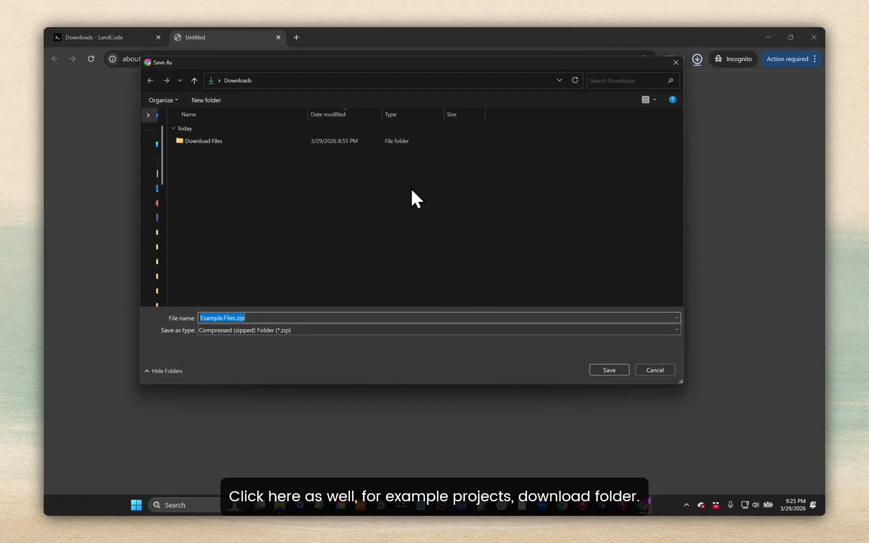
click(610, 370)
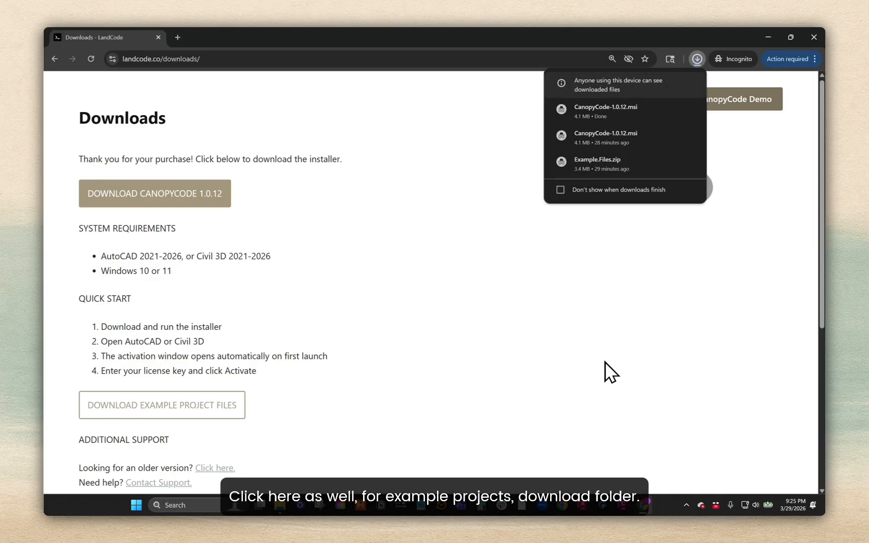
click(671, 109)
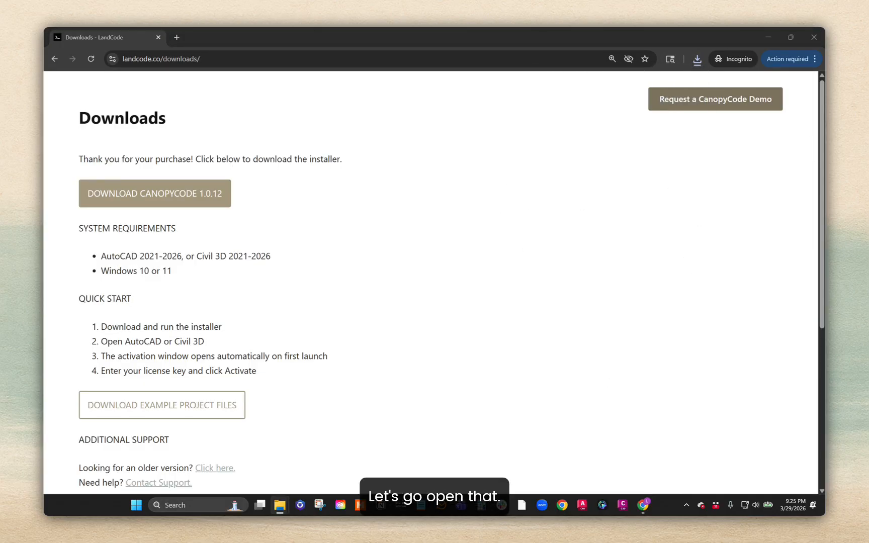
- Install CanopyCode from CanopyCode-1.0.12.msi in the Downloads folder, accepting the license agreement and keeping the default setup
click(283, 506)
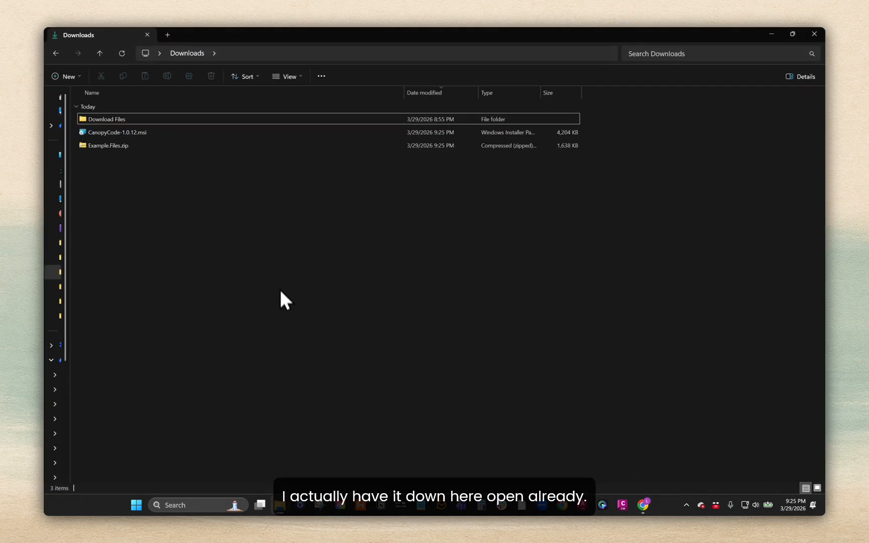
double_click(149, 132)
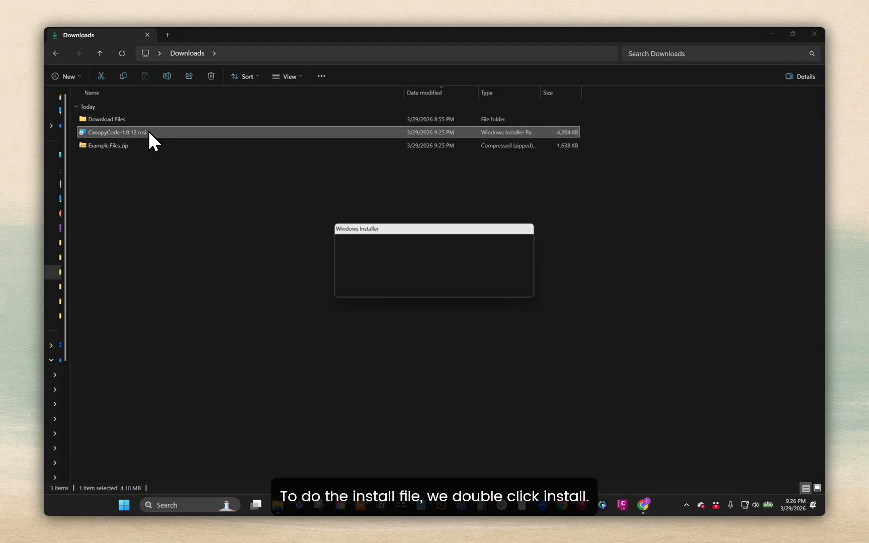
click(484, 339)
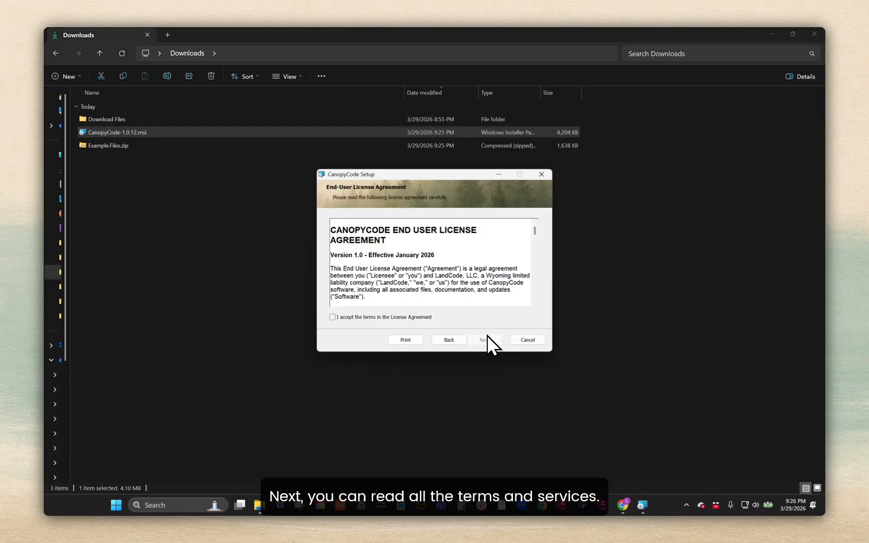
click(380, 318)
drag(538, 235, 534, 215)
click(481, 340)
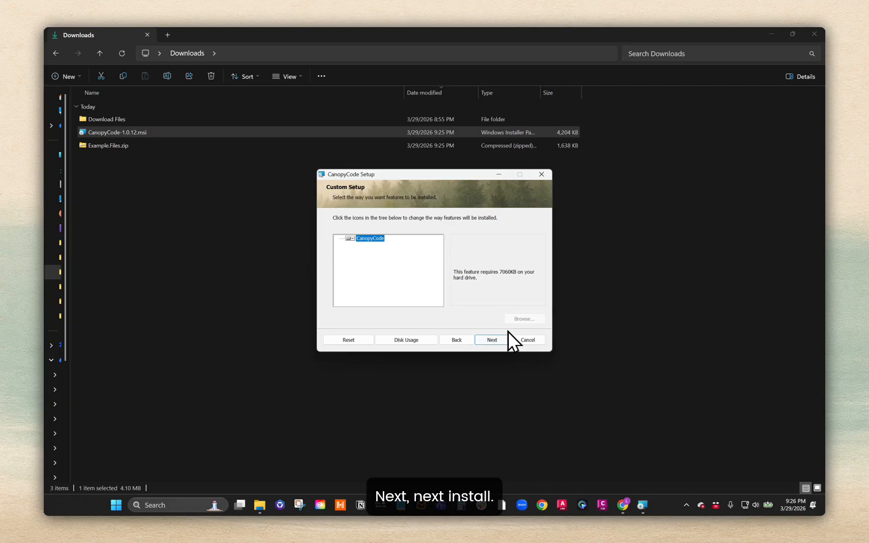
click(489, 339)
click(486, 340)
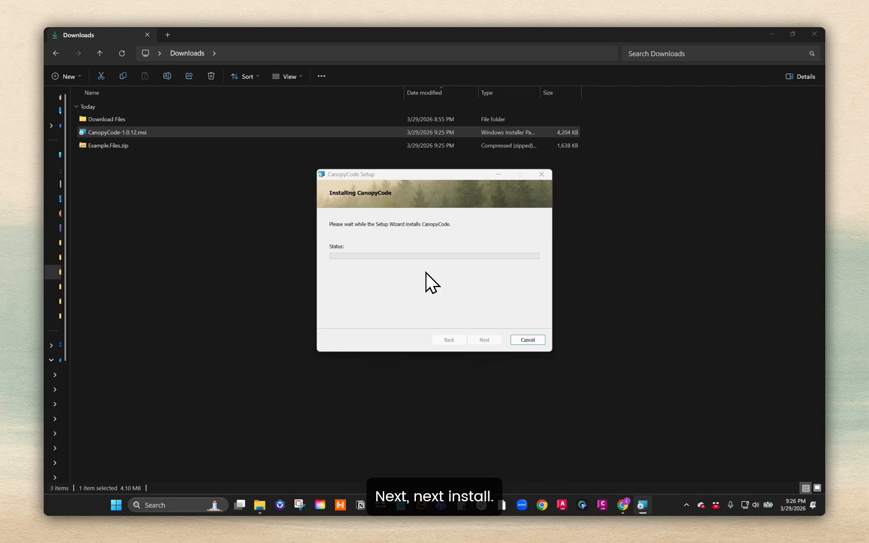
click(484, 340)
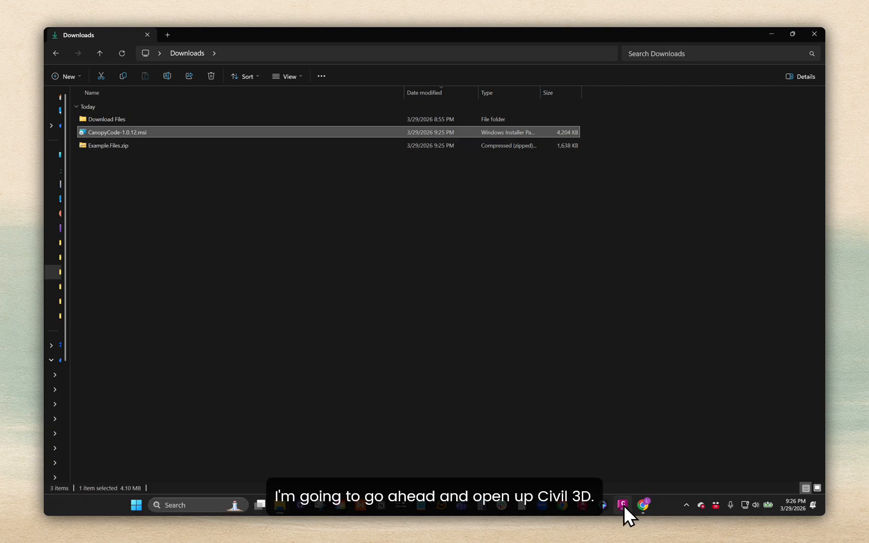
- Launch Civil 3D and extract Example.Files.zip to an Example.Files folder inside Downloads
click(622, 505)
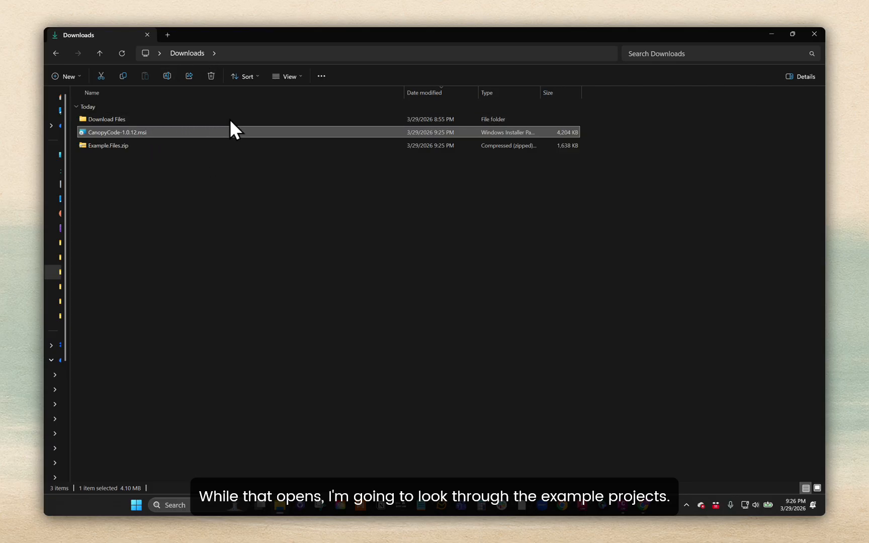
click(126, 146)
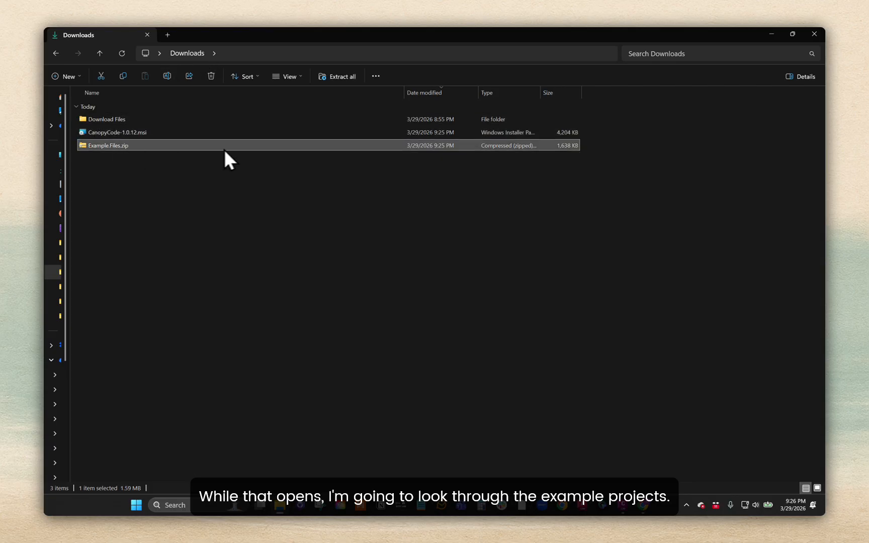
right_click(119, 145)
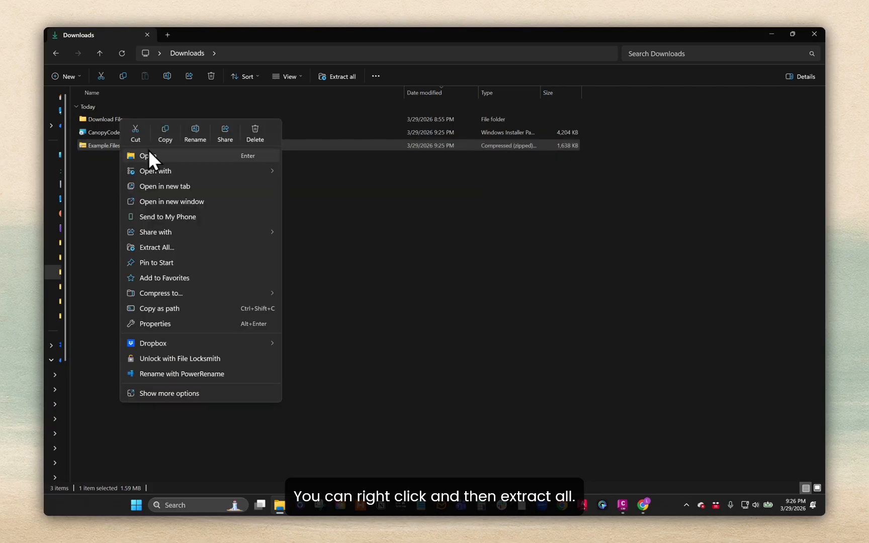
click(172, 240)
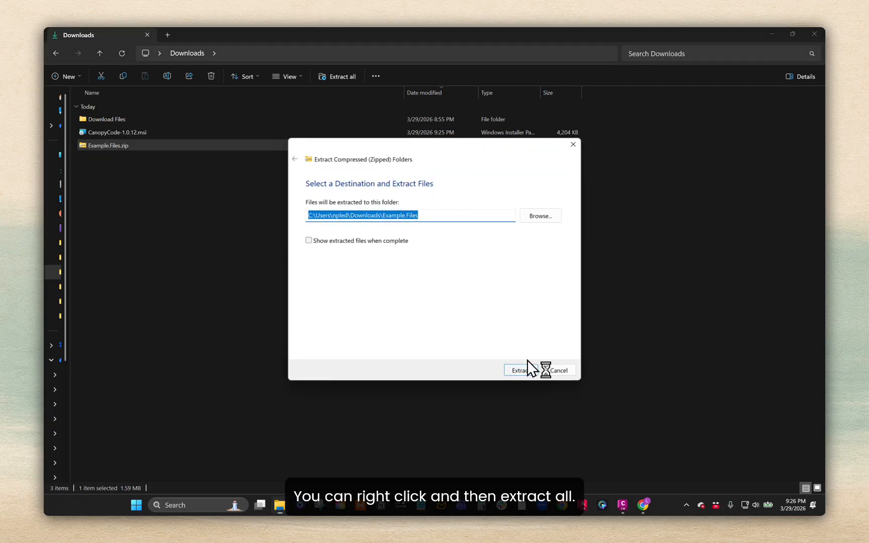
click(519, 368)
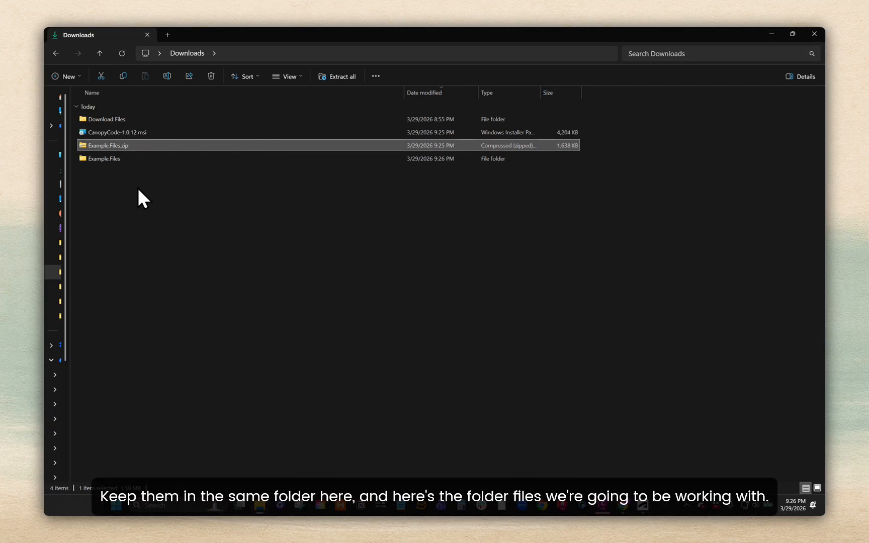
- Open Example.dwg from the Example Files folder inside the extracted Example.Files folder
double_click(116, 158)
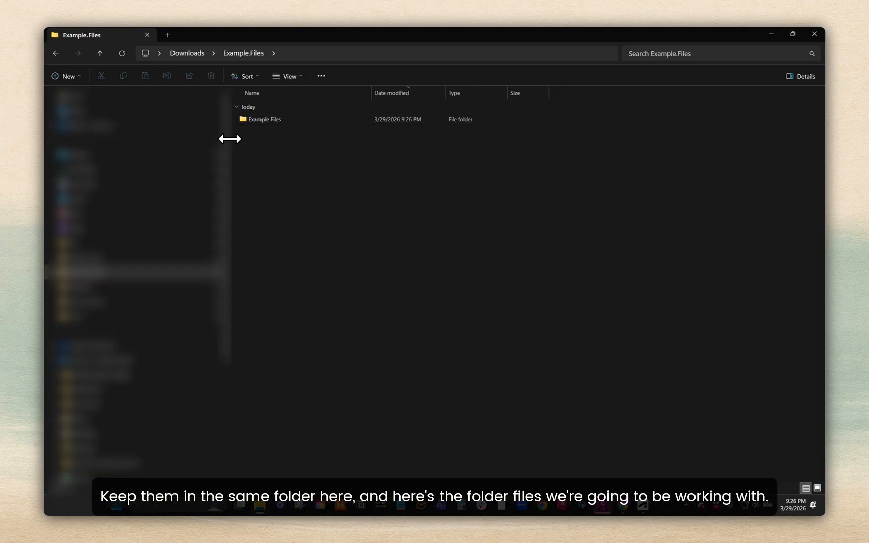
drag(230, 139, 35, 168)
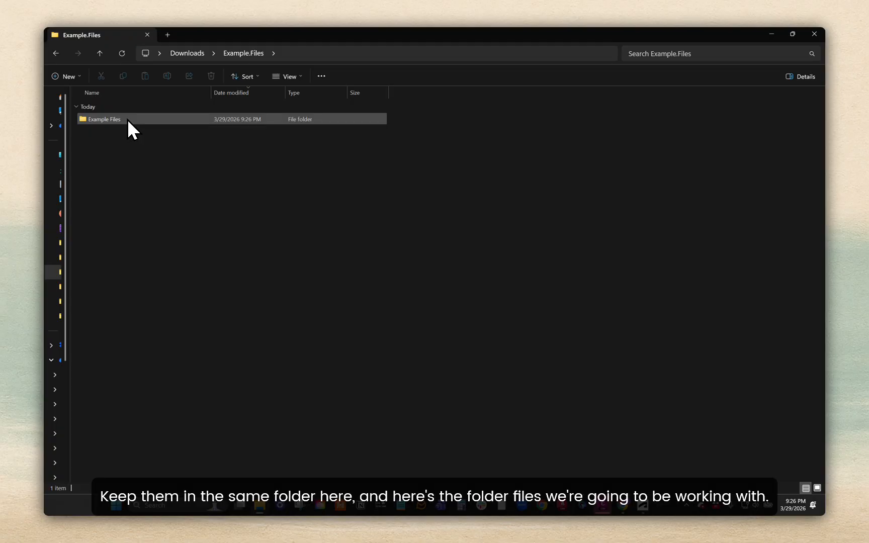
mouse_move(118, 120)
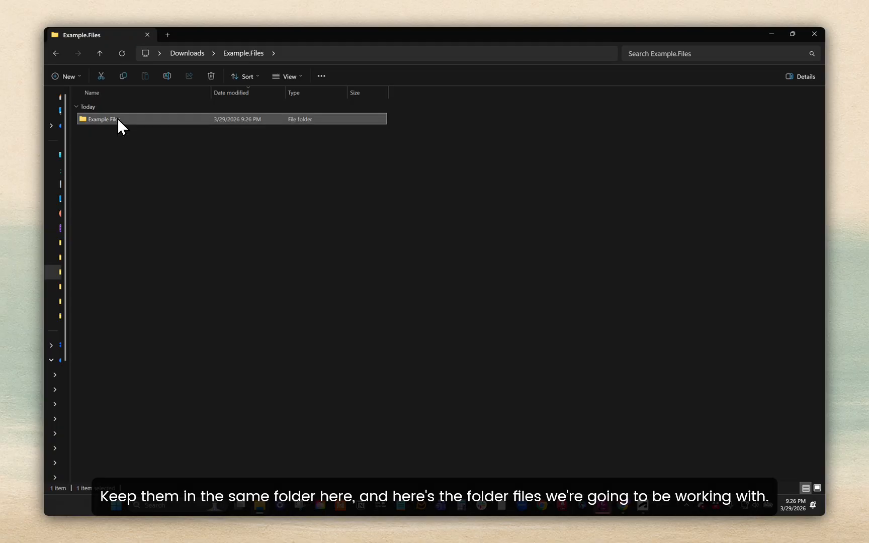
double_click(118, 119)
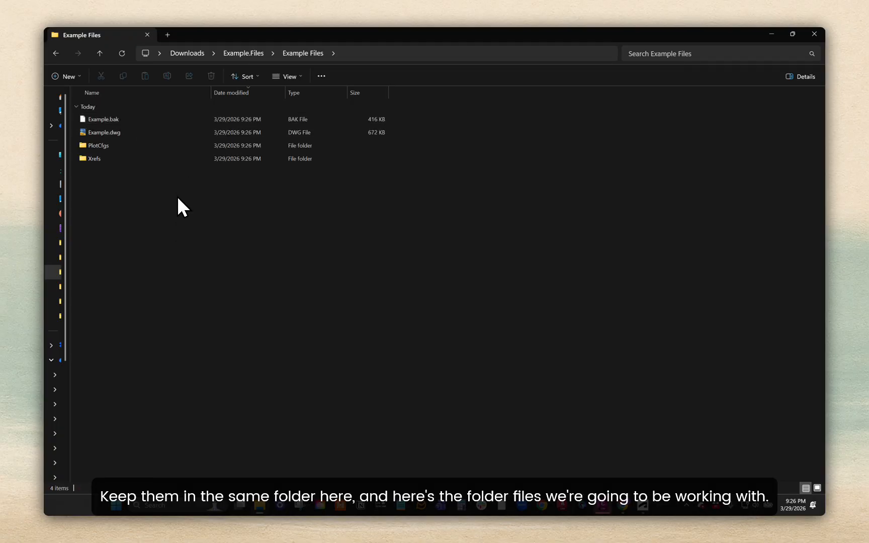
click(123, 131)
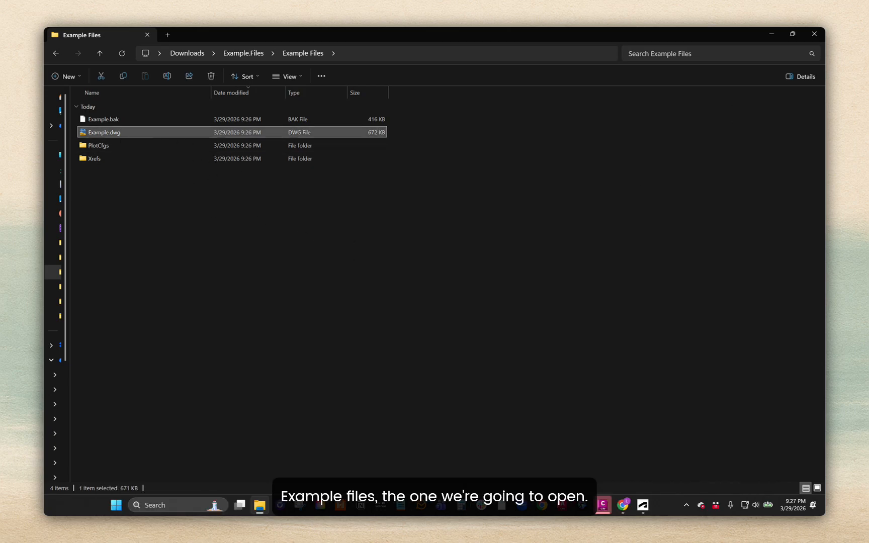
double_click(111, 131)
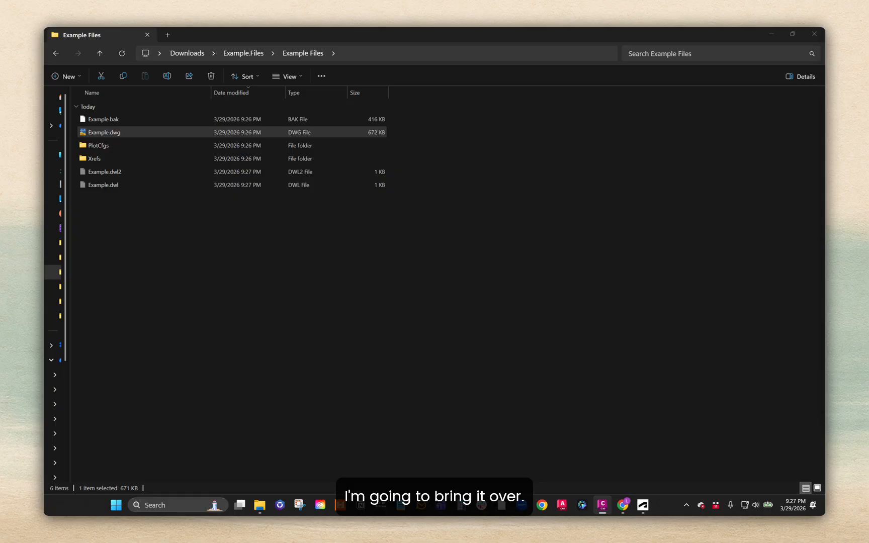
- Bring the Civil 3D window with Example.dwg onto this monitor, maximize it and fit the whole site plan in view
drag(825, 61, 672, 77)
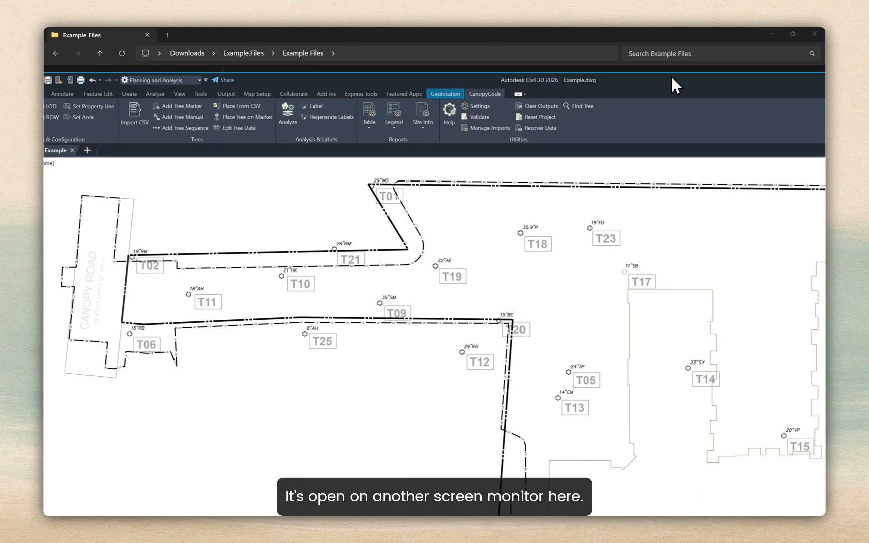
double_click(671, 76)
scroll(398, 207, down, 5)
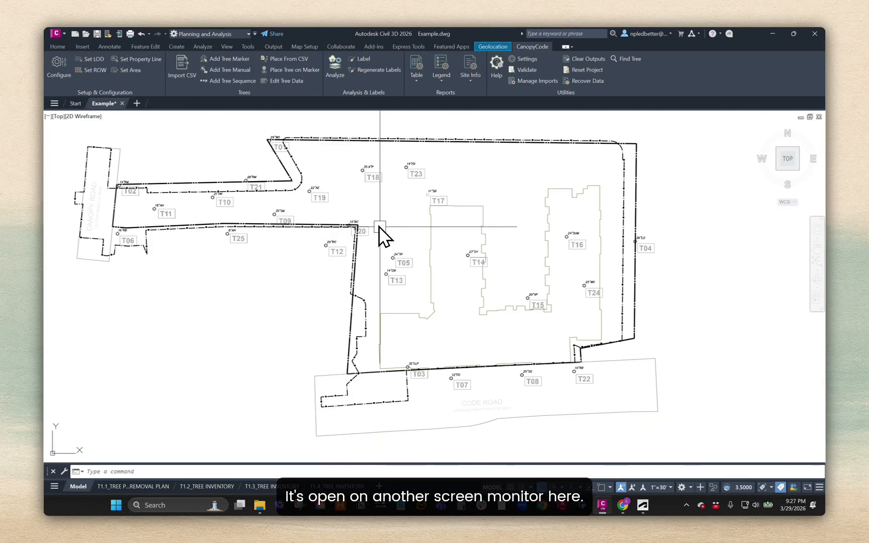
middle_drag(425, 221, 419, 204)
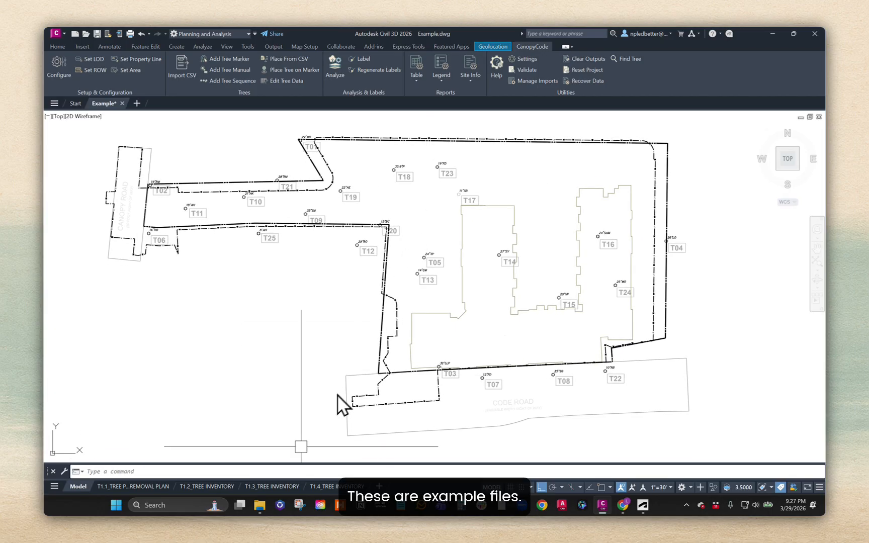
- Switch to File Explorer, open the Xrefs folder and examine the tree tags in Arborist Trees MarkUp_2.jpg
click(261, 504)
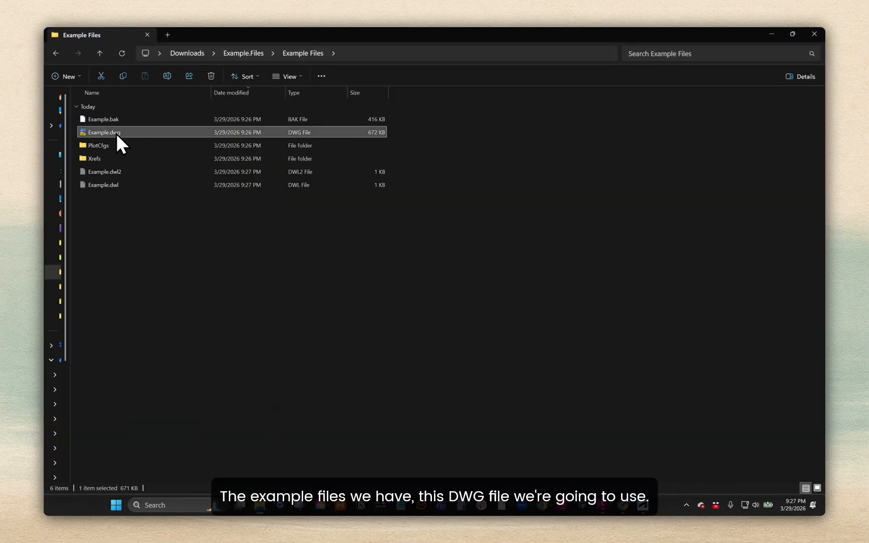
double_click(105, 156)
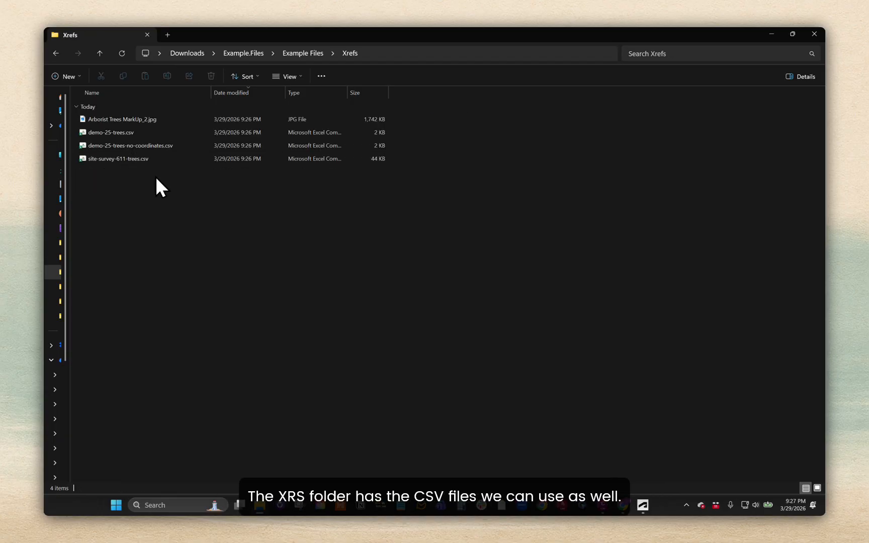
double_click(132, 119)
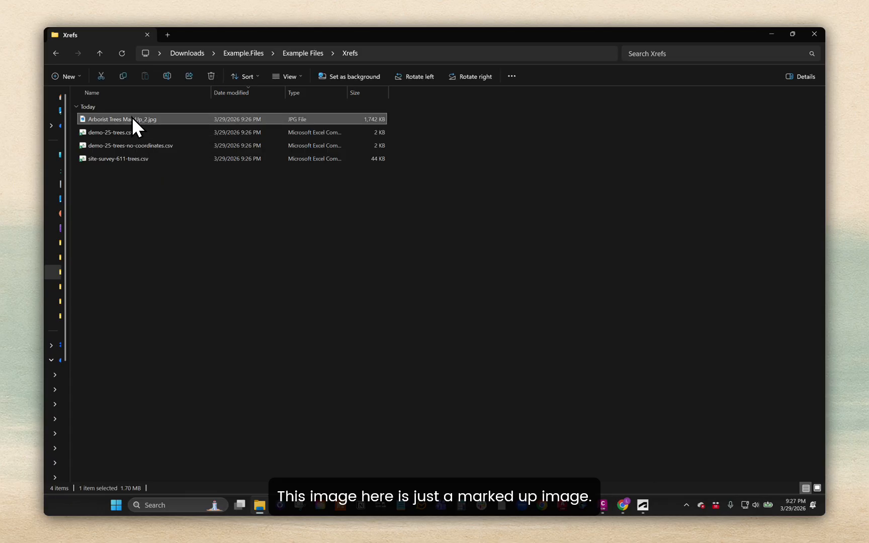
scroll(289, 200, up, 4)
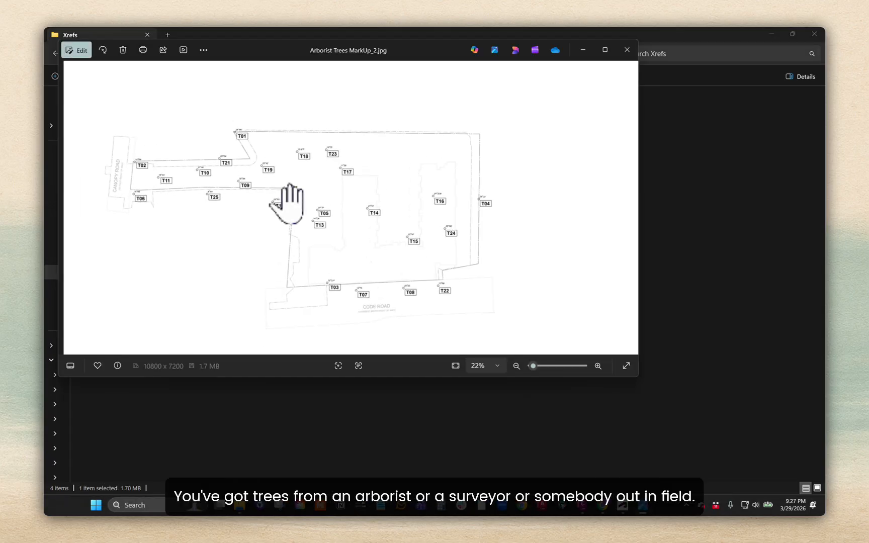
drag(247, 181, 285, 181)
drag(395, 153, 363, 128)
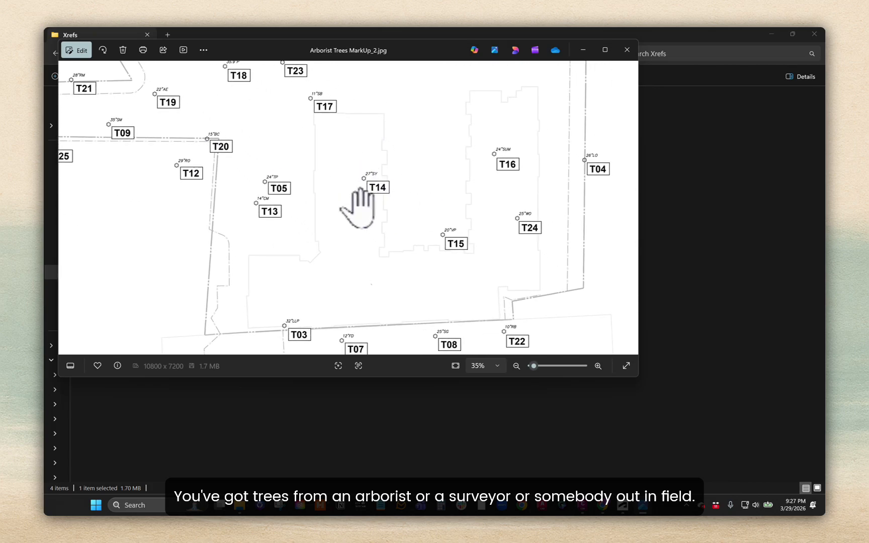
drag(268, 131, 453, 193)
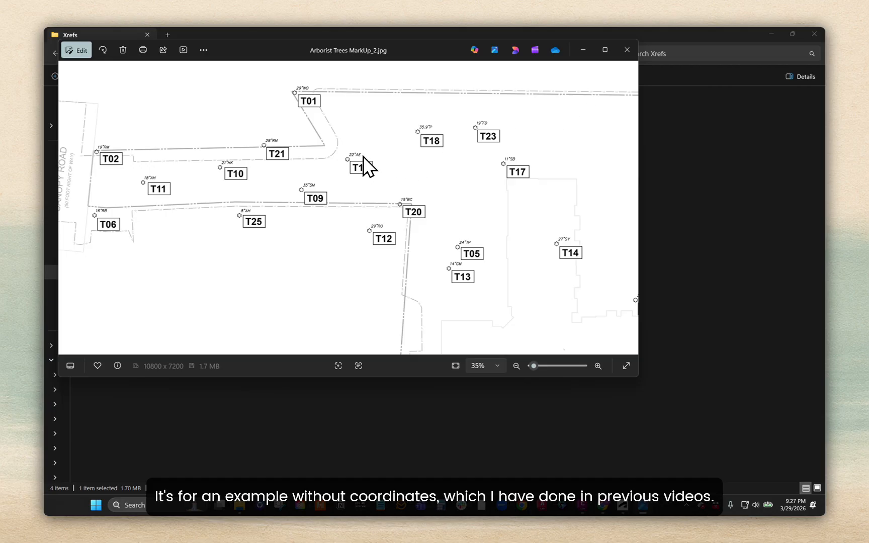
click(626, 50)
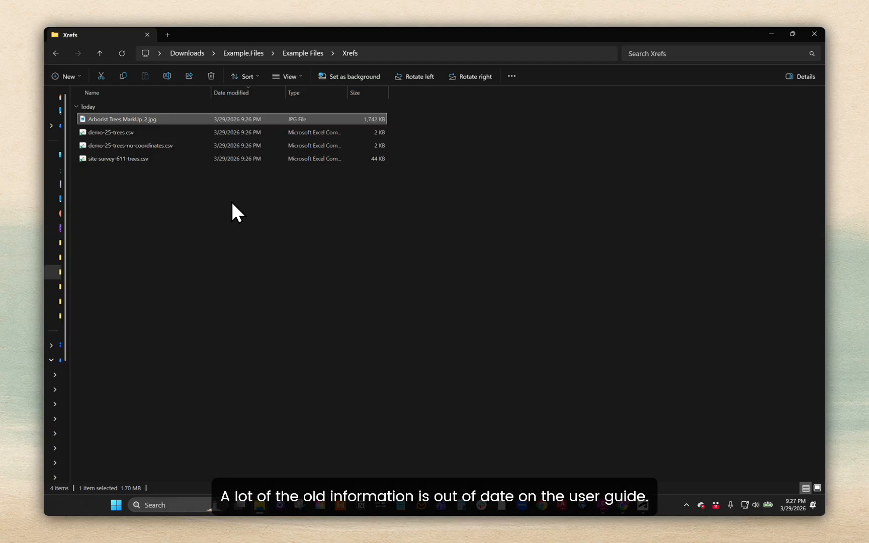
- Open site-survey-611-trees.csv in Excel and autofit the Common Name and Northing columns to their contents
double_click(150, 159)
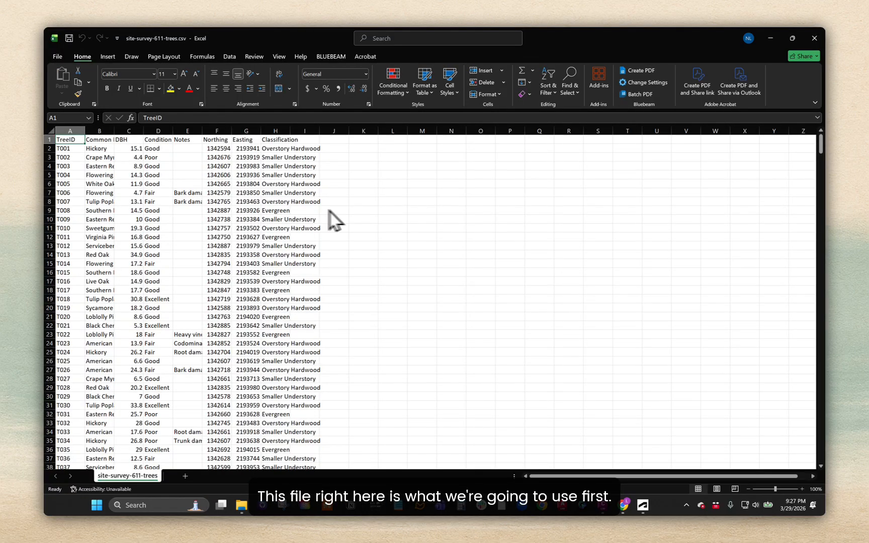
double_click(116, 131)
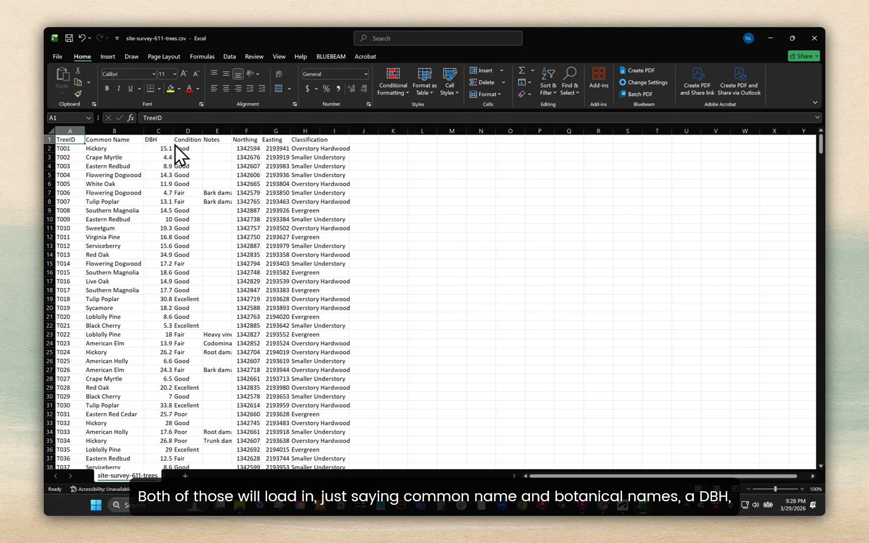
double_click(261, 131)
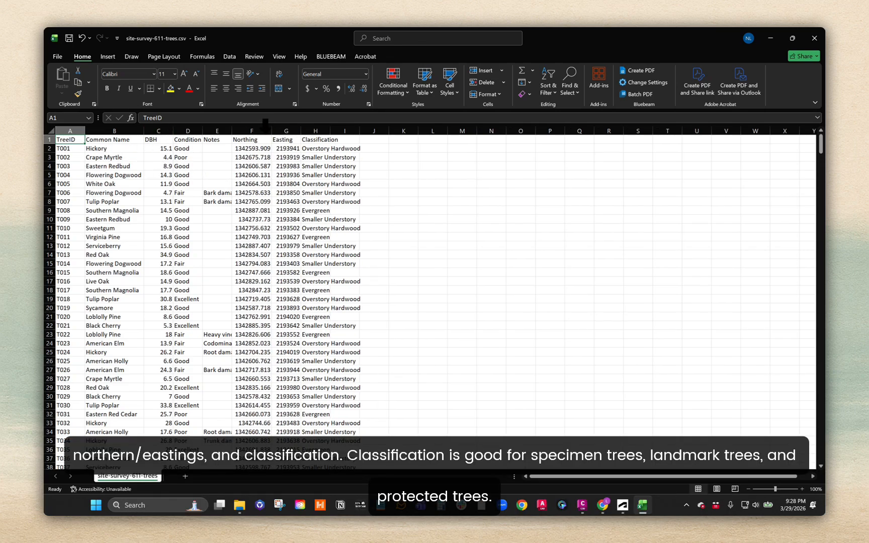
- Autofit the Easting and Classification columns to their contents and close site-survey-611-trees.csv without saving
double_click(301, 131)
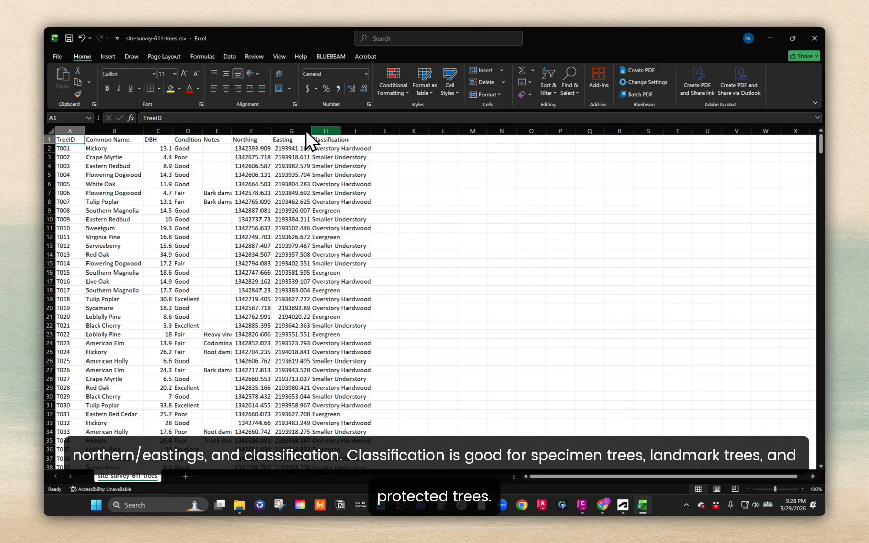
double_click(340, 130)
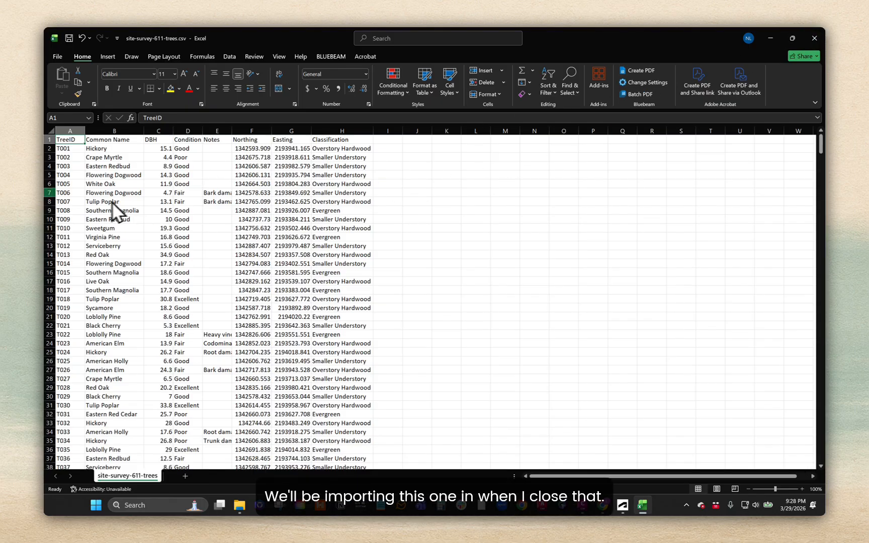
click(815, 38)
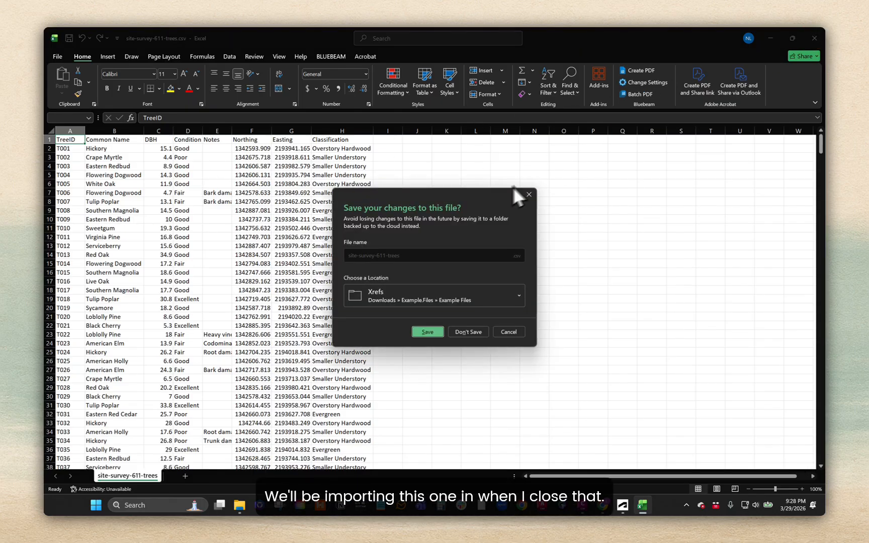
click(459, 331)
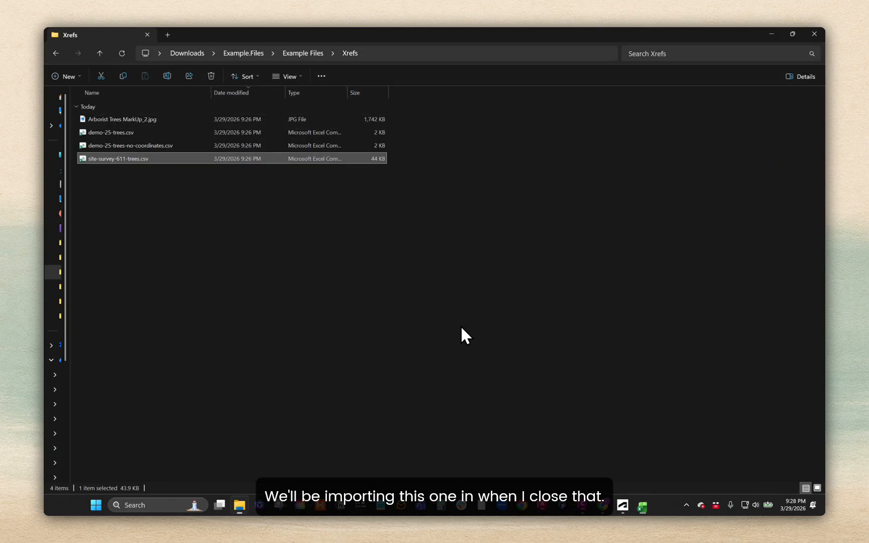
- Copy the Xrefs folder's path from File Explorer
click(400, 50)
key(ctrl+c)
click(413, 288)
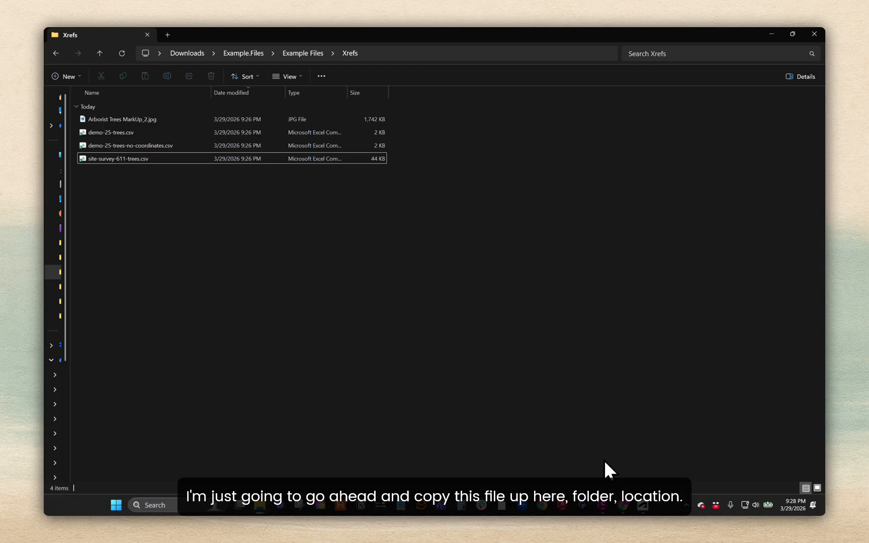
- Switch to Civil 3D, unload the Arborist Trees image through XREF and close the External References palette
click(602, 505)
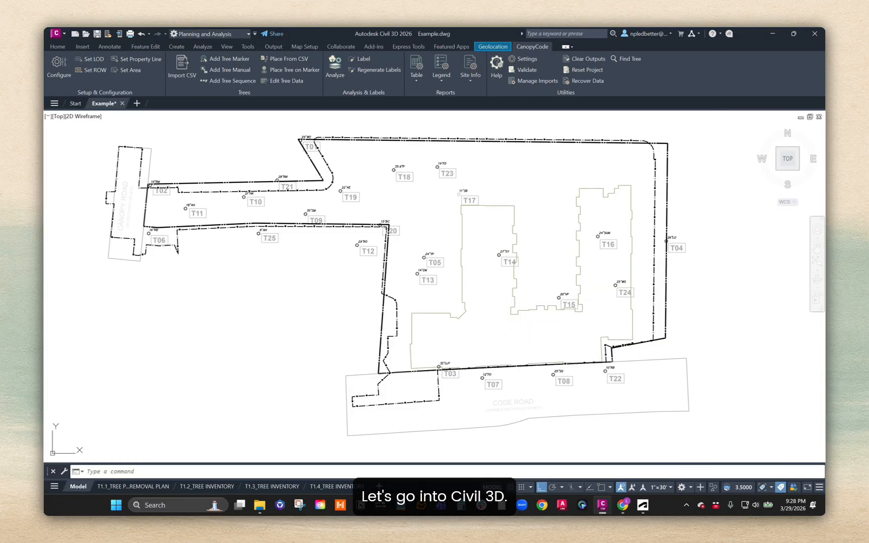
middle_drag(300, 234, 298, 241)
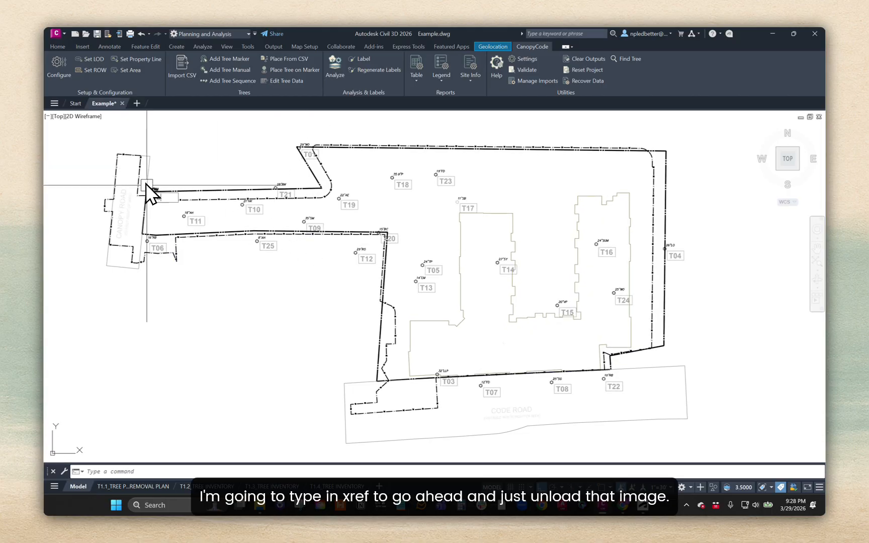
text(xref)
key(Return)
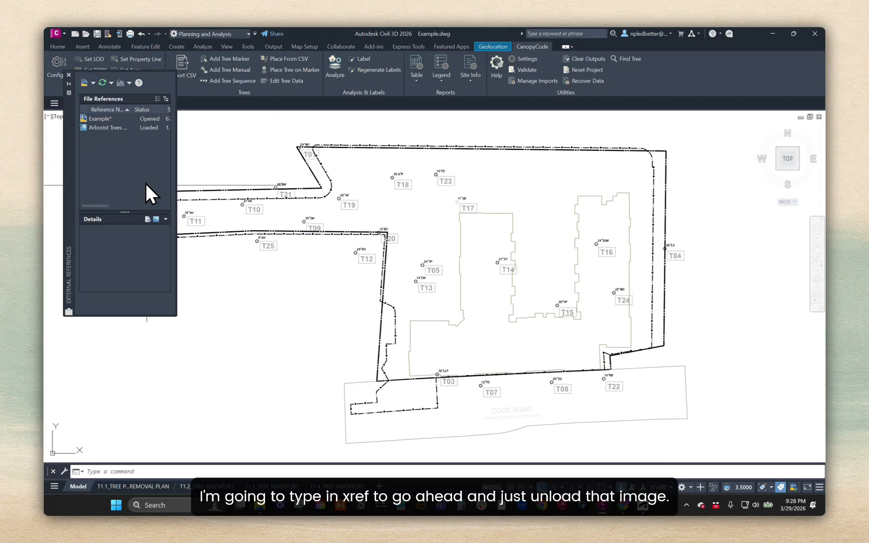
right_click(88, 125)
click(121, 158)
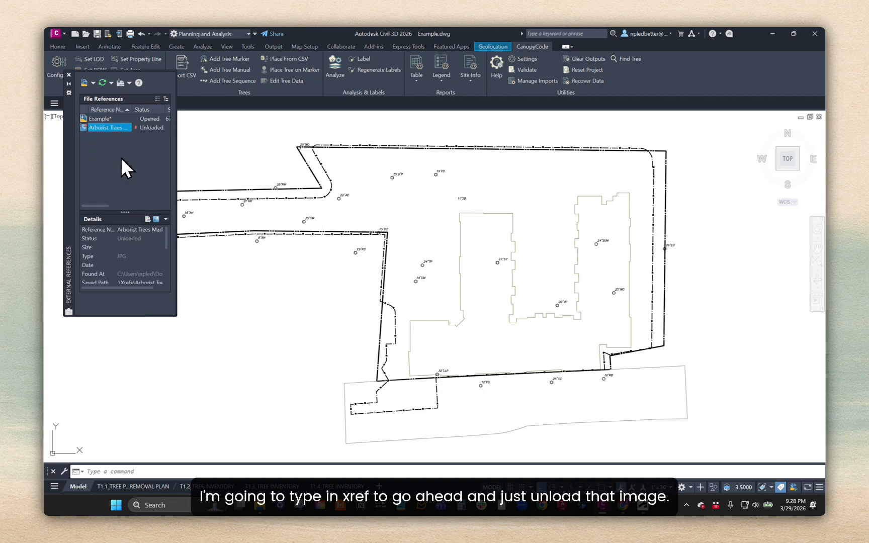
click(69, 75)
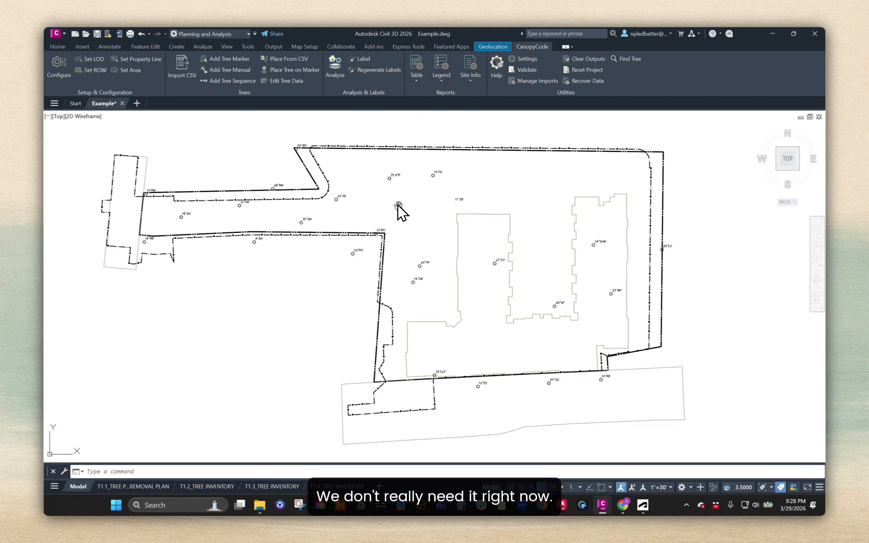
- Freeze the layers of the existing tree circles and their size labels with LAYFRZ
middle_drag(397, 205, 392, 221)
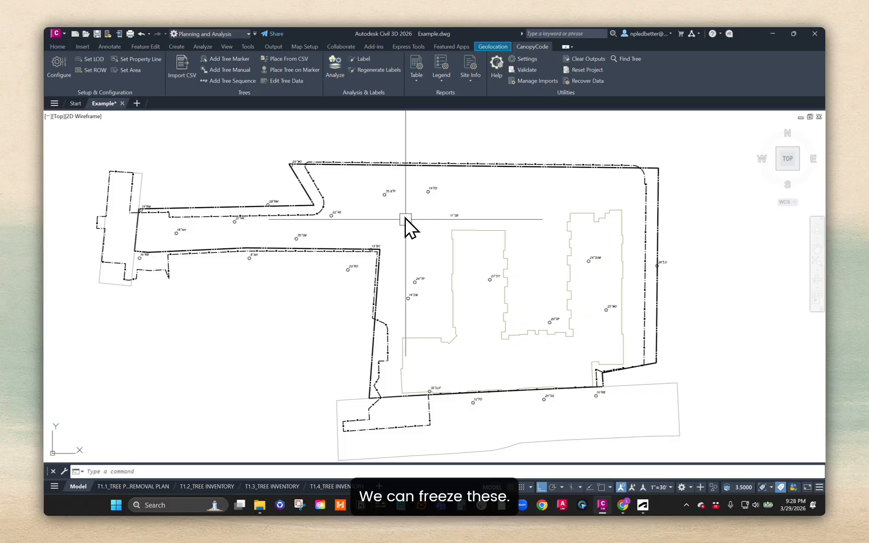
click(546, 182)
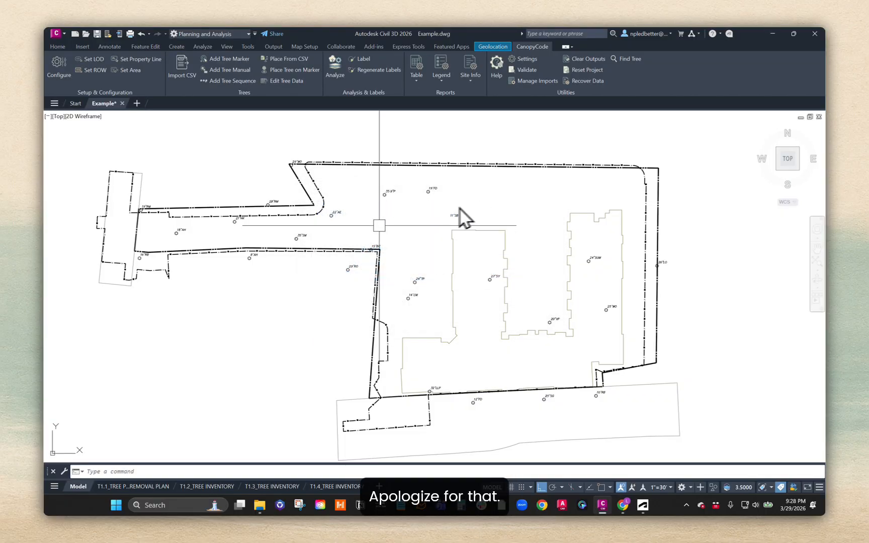
text(lay)
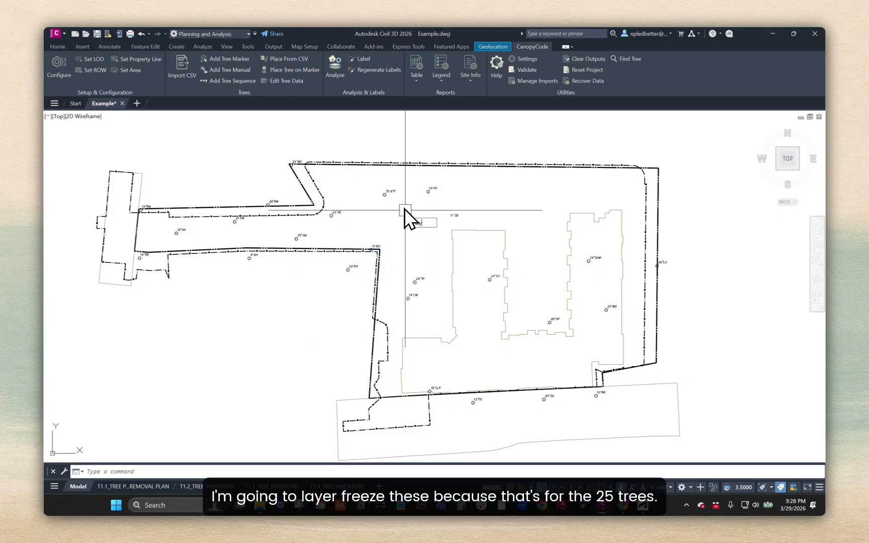
text(frz)
key(Return)
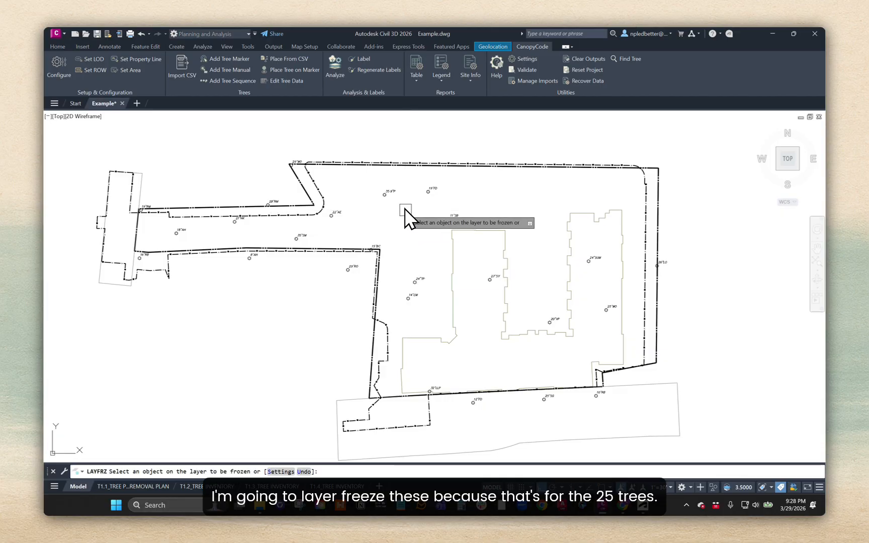
scroll(405, 208, up, 5)
click(346, 170)
click(398, 159)
scroll(387, 159, down, 5)
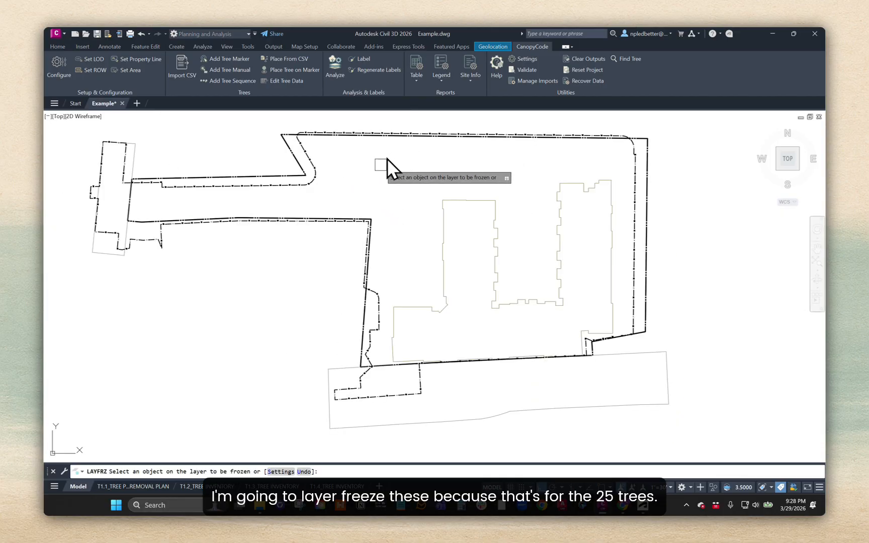
key(Escape)
mouse_move(450, 217)
middle_down()
mouse_move(439, 229)
mouse_move(456, 244)
middle_up()
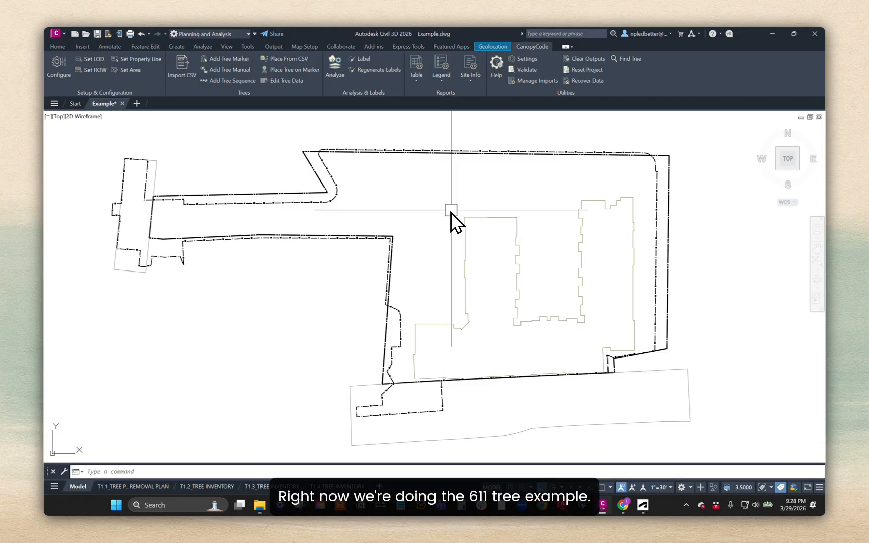
middle_drag(454, 202, 441, 201)
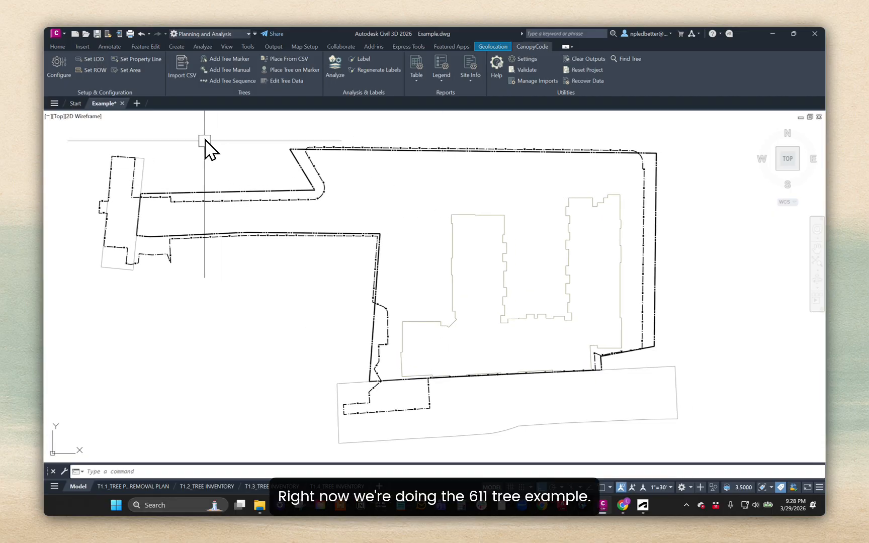
- Open the CanopyCode Configuration Settings, make the window taller and expand the Structural Root Plate (SRP) rules
click(60, 71)
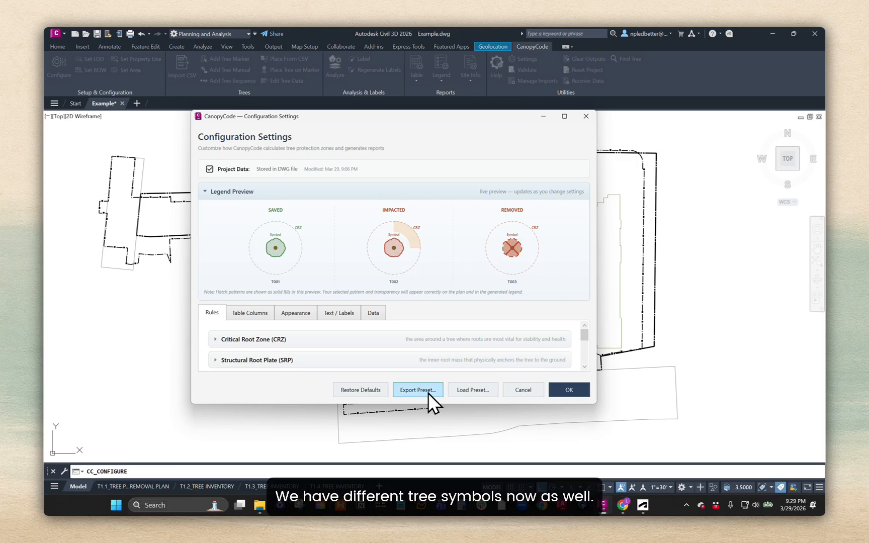
drag(403, 403, 402, 444)
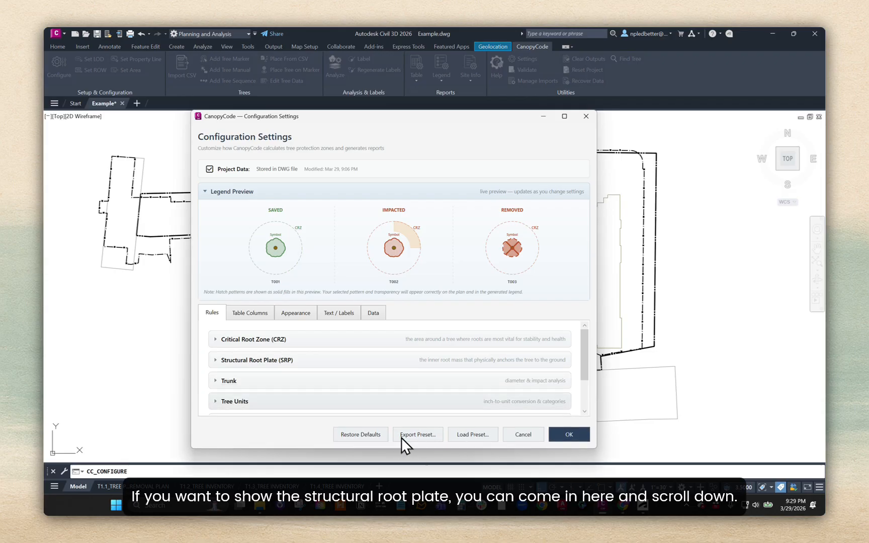
click(279, 354)
scroll(308, 367, down, 3)
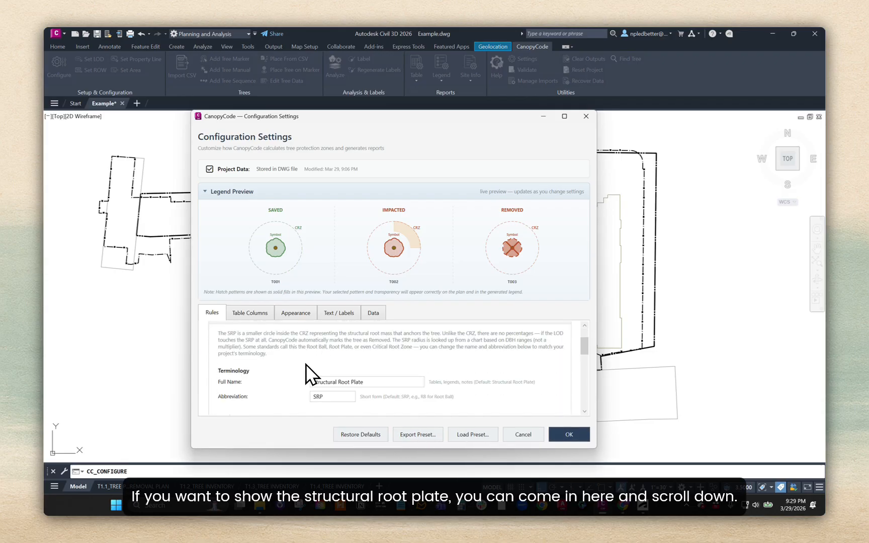
- Collapse the Legend Preview section and expand it again
click(224, 192)
click(229, 193)
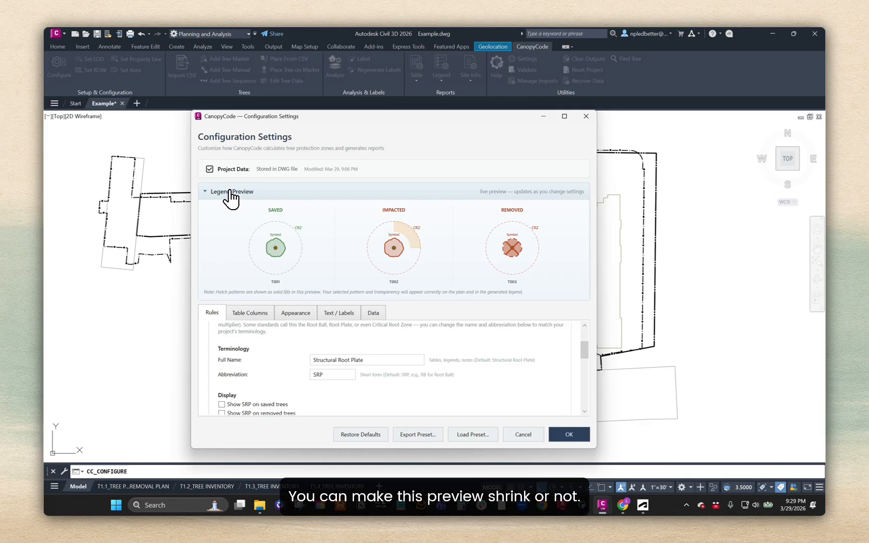
click(229, 192)
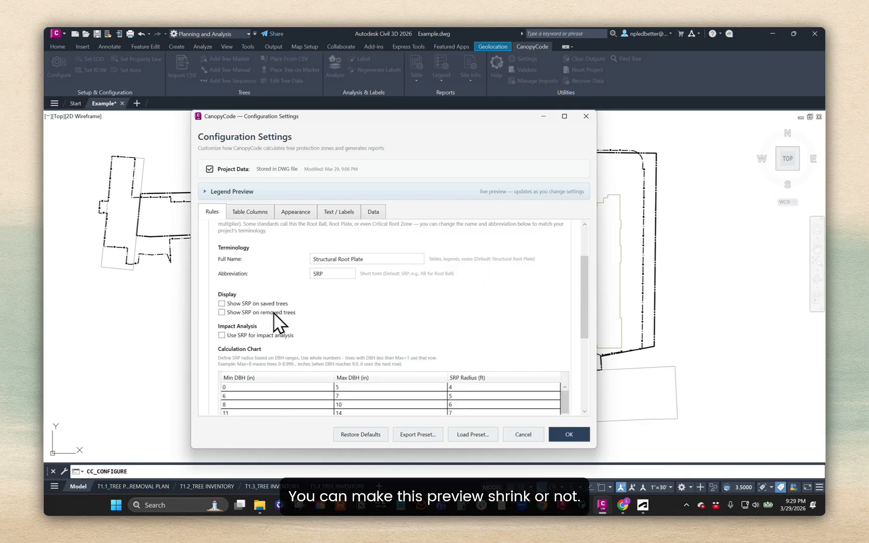
scroll(256, 315, up, 1)
click(221, 192)
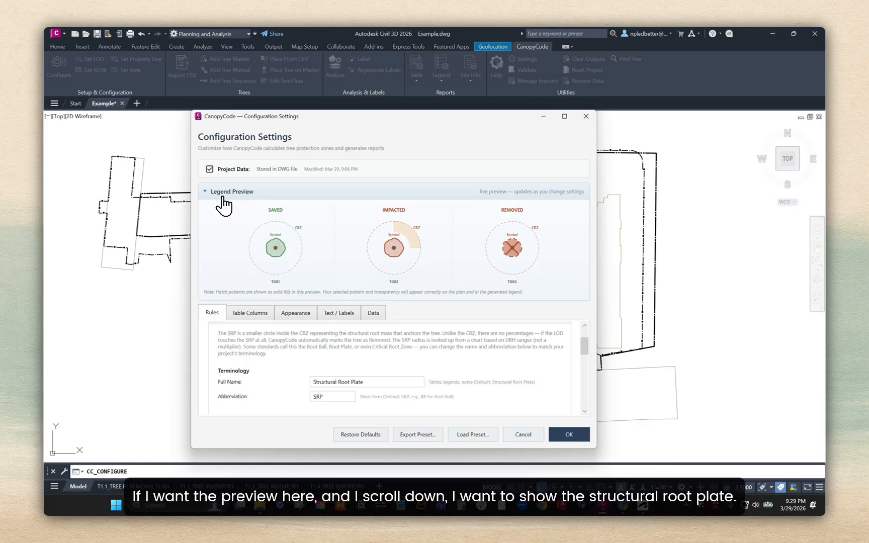
- Enable showing the SRP on saved trees and on removed trees
scroll(299, 359, down, 2)
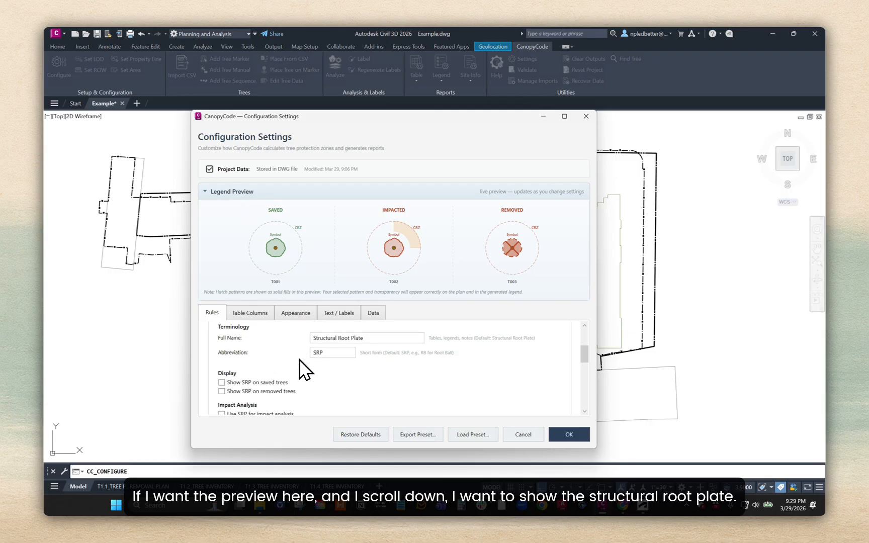
click(255, 383)
click(255, 391)
scroll(282, 385, down, 1)
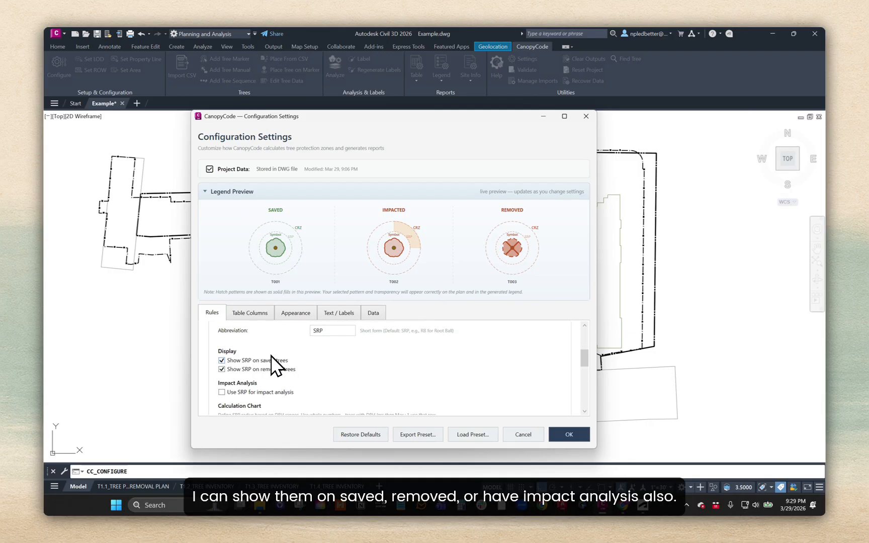
- Toggle SRP impact analysis on and off, and turn off the SRP display for removed and saved trees
click(247, 393)
click(246, 389)
click(237, 371)
click(234, 360)
scroll(320, 370, up, 3)
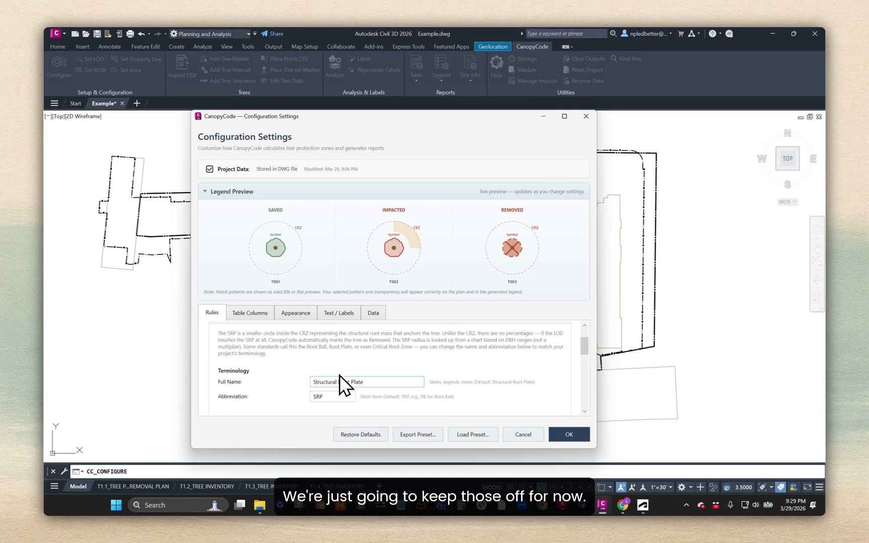
- Turn on the SRP display for removed and saved trees and use the SRP for impact analysis
scroll(292, 385, down, 5)
scroll(252, 343, up, 1)
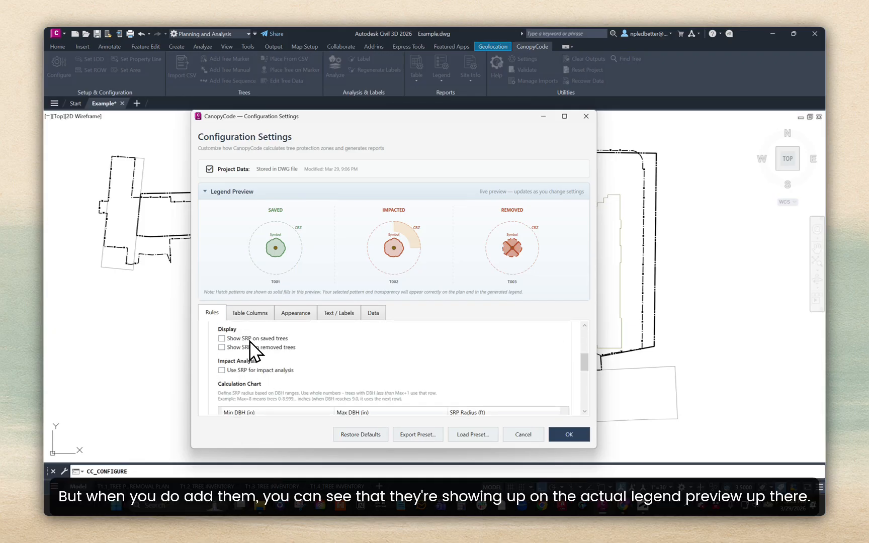
click(249, 347)
click(239, 338)
click(243, 373)
scroll(258, 358, up, 5)
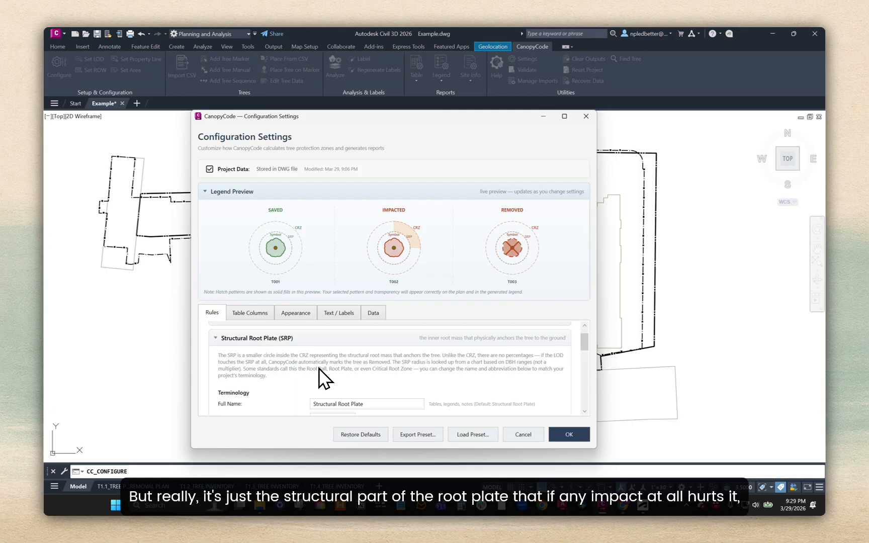
- Turn off the SRP display on saved and removed trees and collapse the Structural Root Plate section
scroll(320, 379, down, 4)
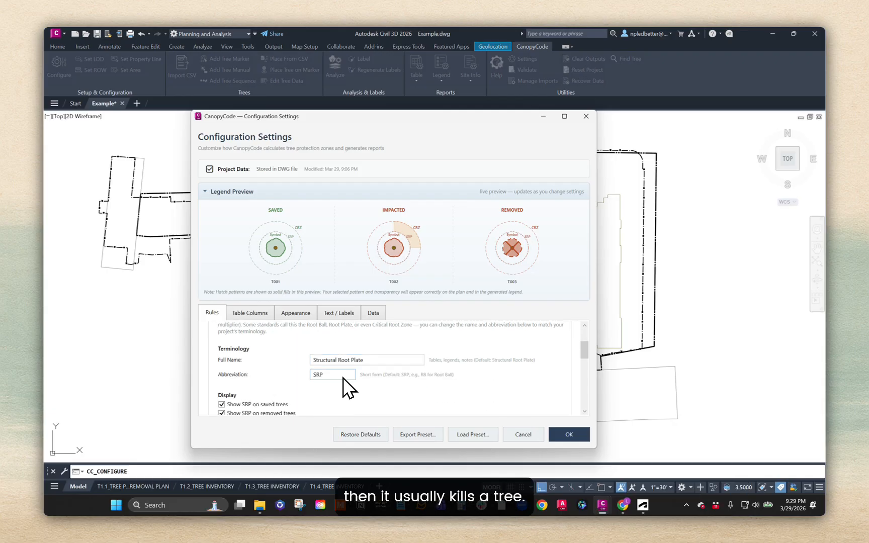
click(244, 360)
click(222, 369)
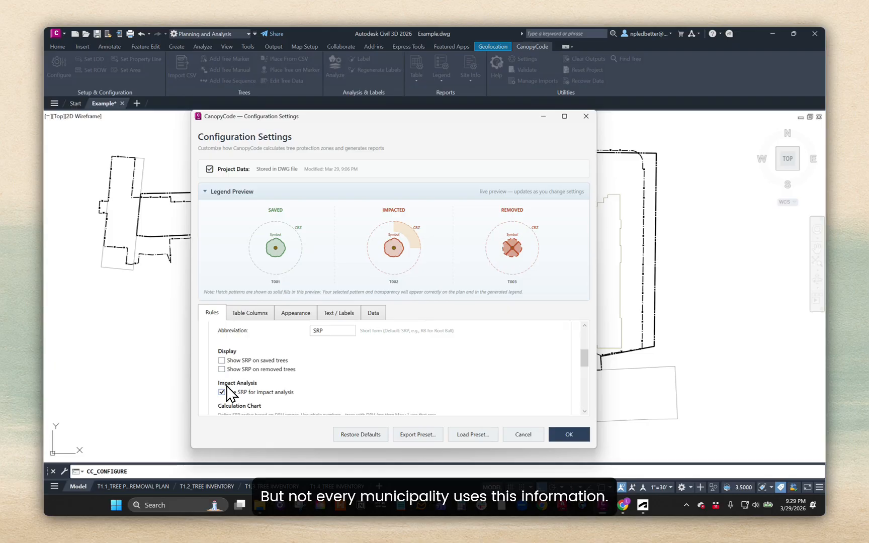
scroll(267, 382, up, 5)
scroll(237, 375, up, 1)
click(227, 361)
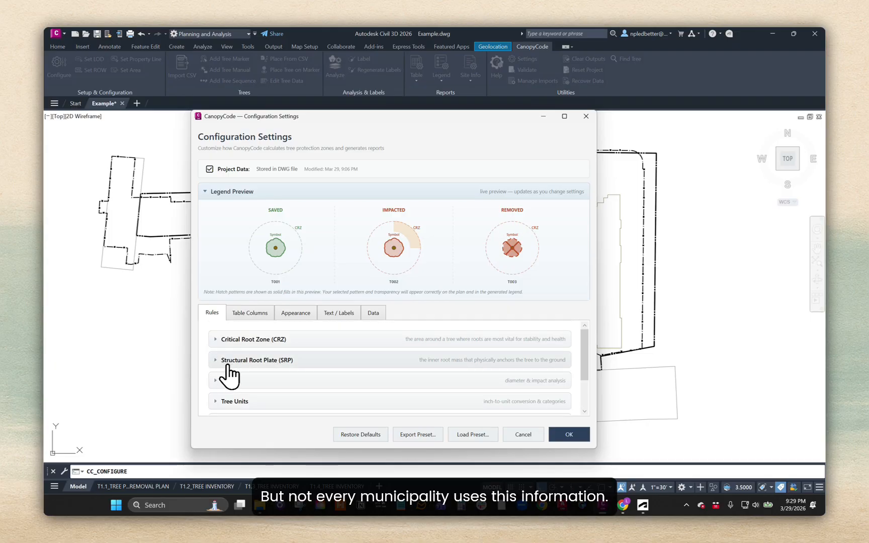
- Expand the Critical Root Zone (CRZ) rules and examine the Removal Minimum percentage under Impact Analysis
click(227, 341)
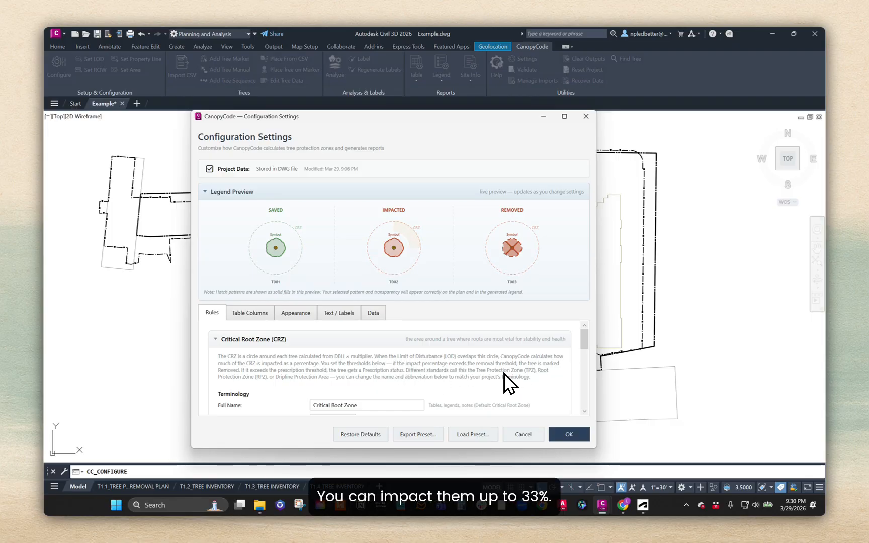
scroll(505, 371, down, 3)
scroll(509, 371, down, 3)
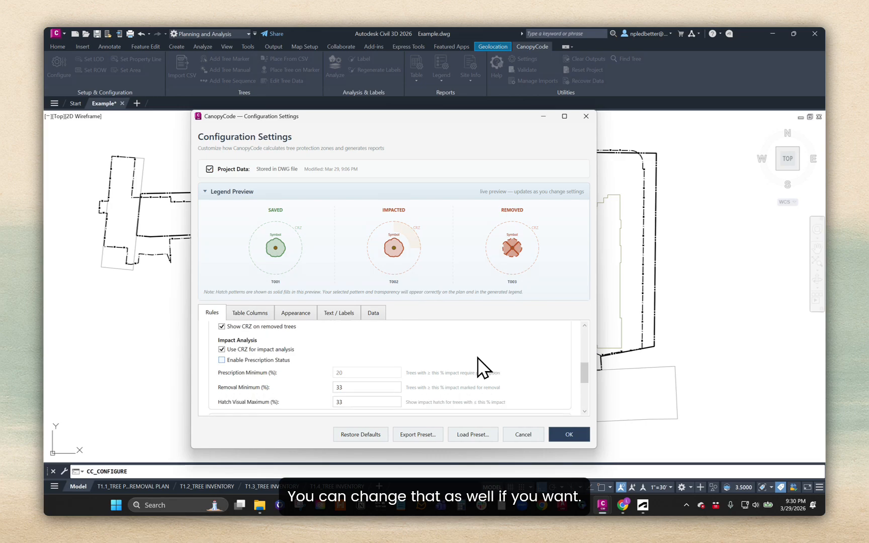
double_click(340, 387)
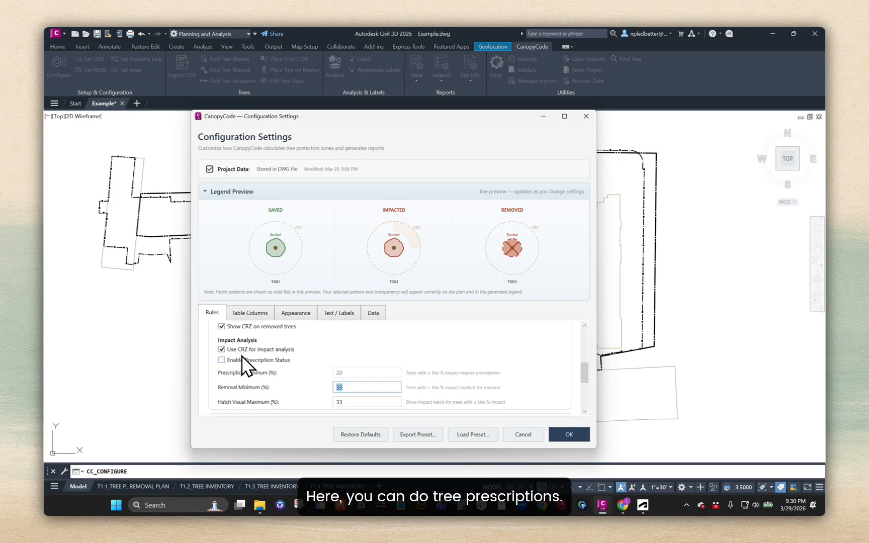
click(354, 386)
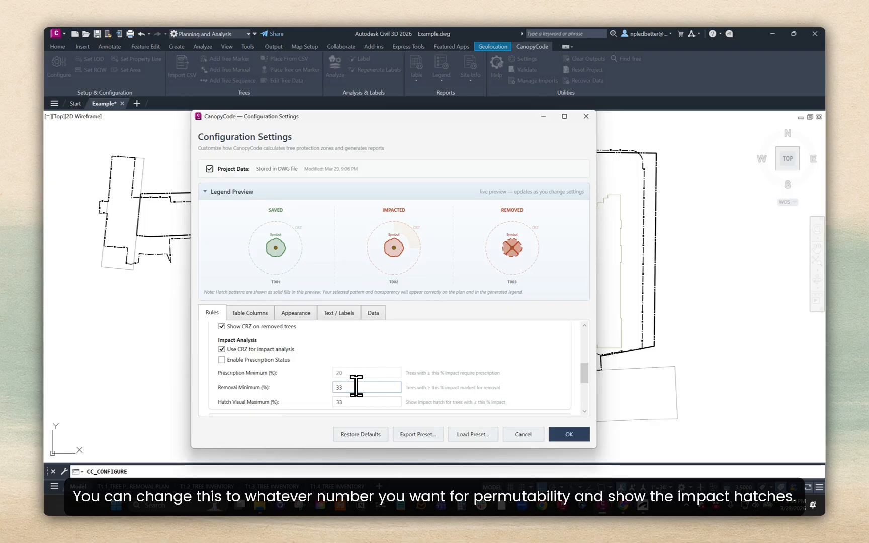
- Examine the CRZ removal minimum and hatch visual maximum percentages, and the full name and abbreviation under Terminology
double_click(342, 388)
key(Tab)
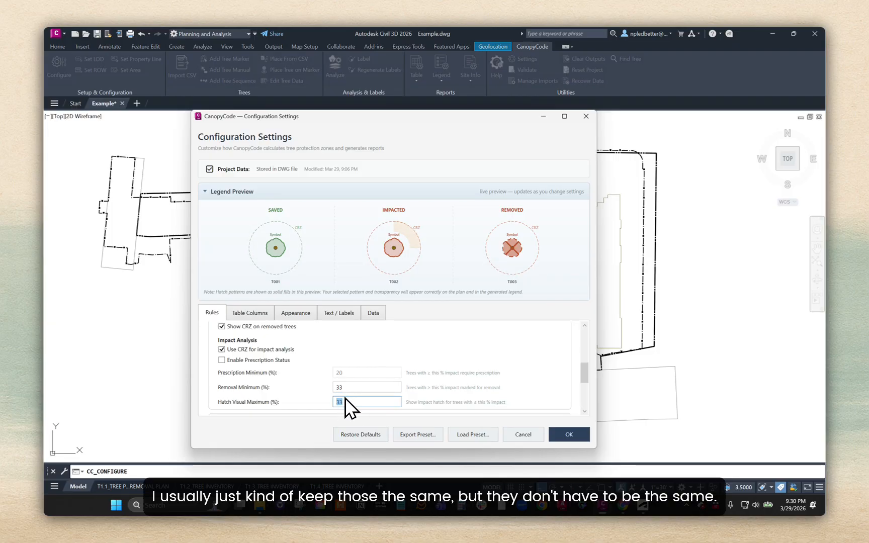
scroll(392, 373, up, 10)
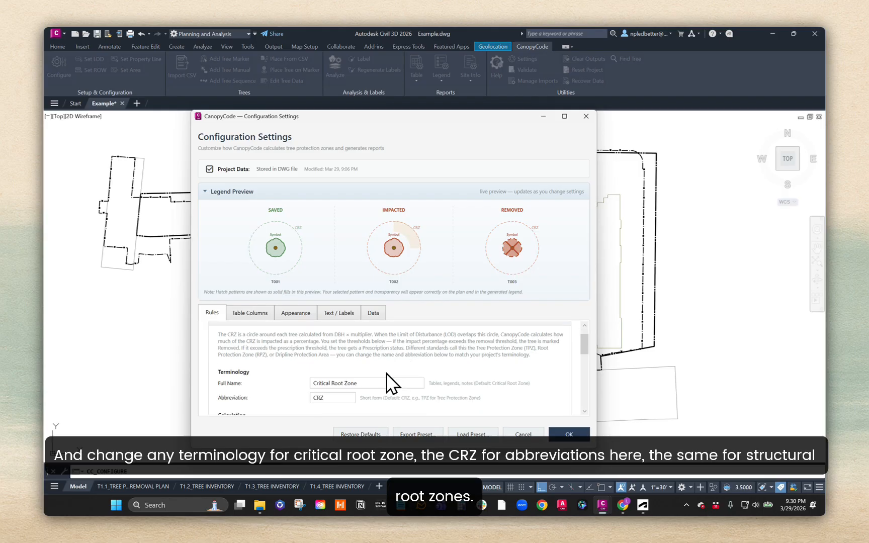
drag(375, 383, 311, 396)
scroll(354, 392, up, 1)
scroll(367, 382, down, 2)
scroll(378, 377, up, 1)
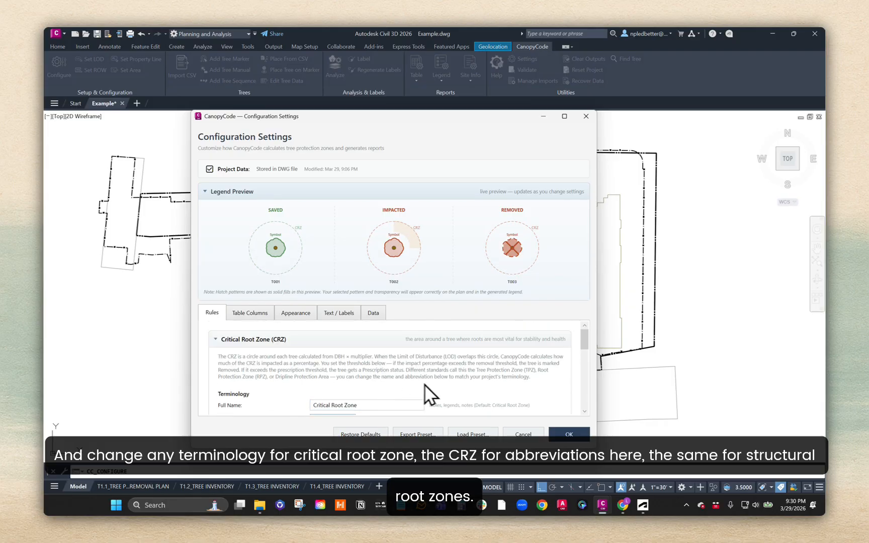
scroll(385, 384, down, 2)
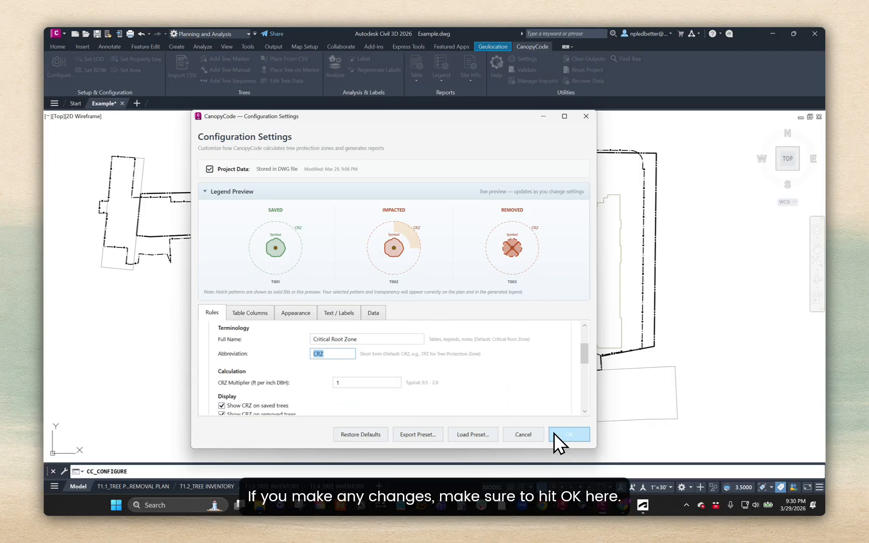
- Collapse the Critical Root Zone section and accept the configuration settings
scroll(289, 371, up, 3)
click(226, 340)
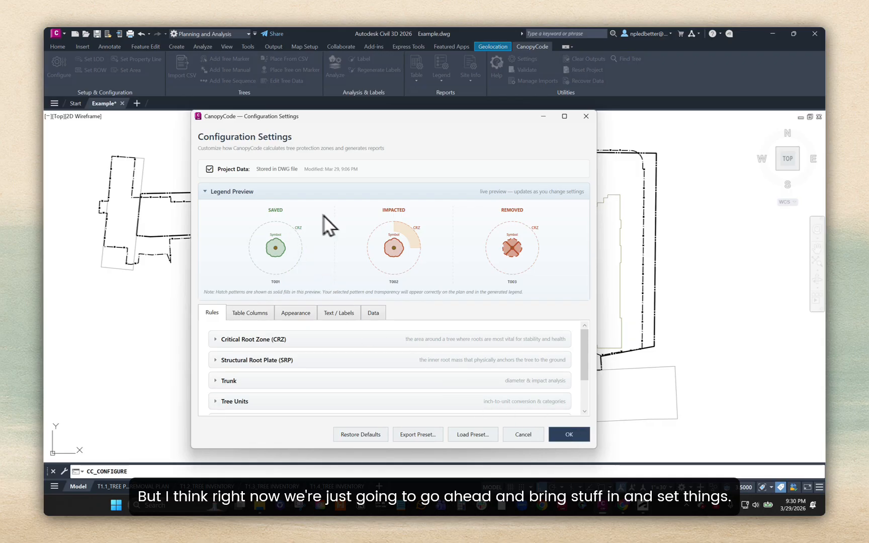
click(568, 433)
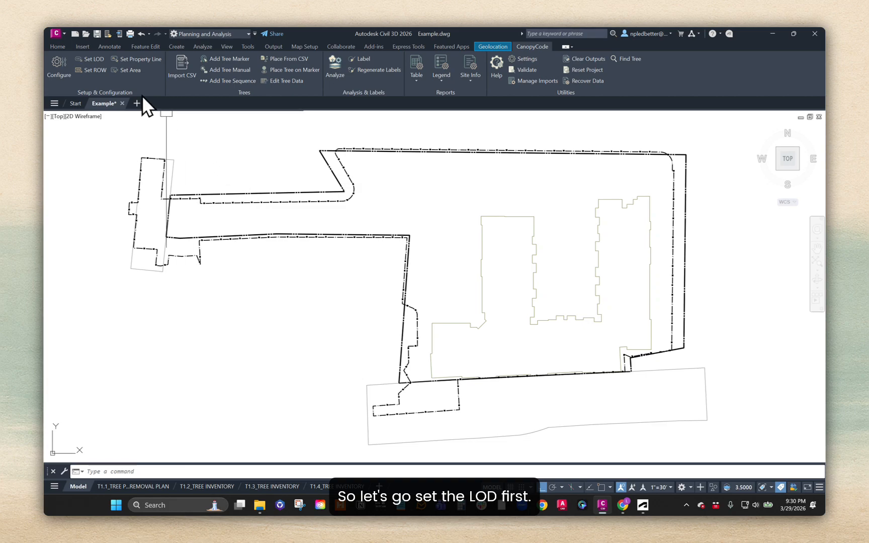
- Set the closed limit-of-disturbance polyline around the site as the project's LOD and finish the command
click(84, 58)
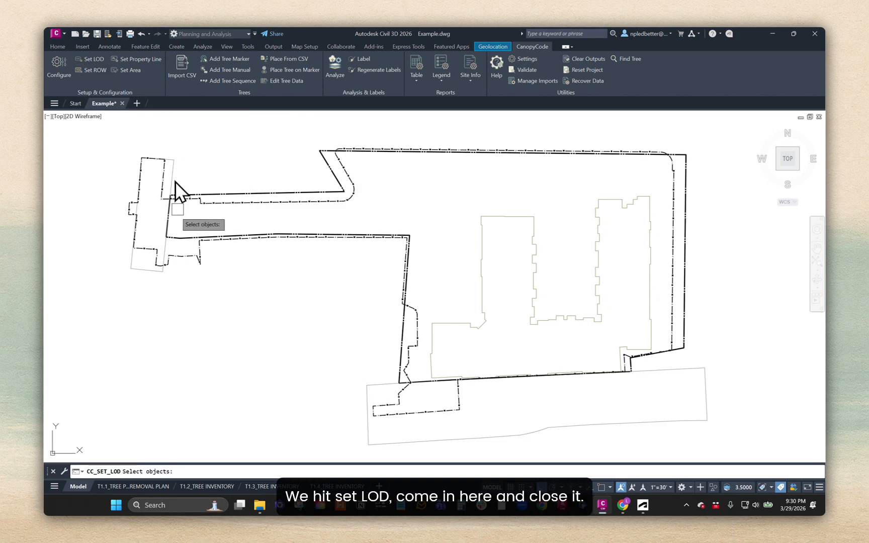
scroll(148, 254, up, 4)
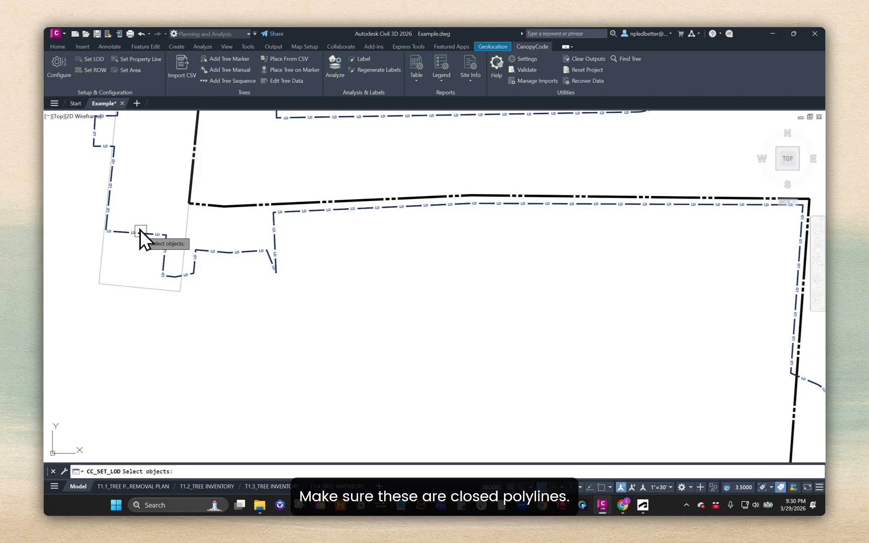
key(Return)
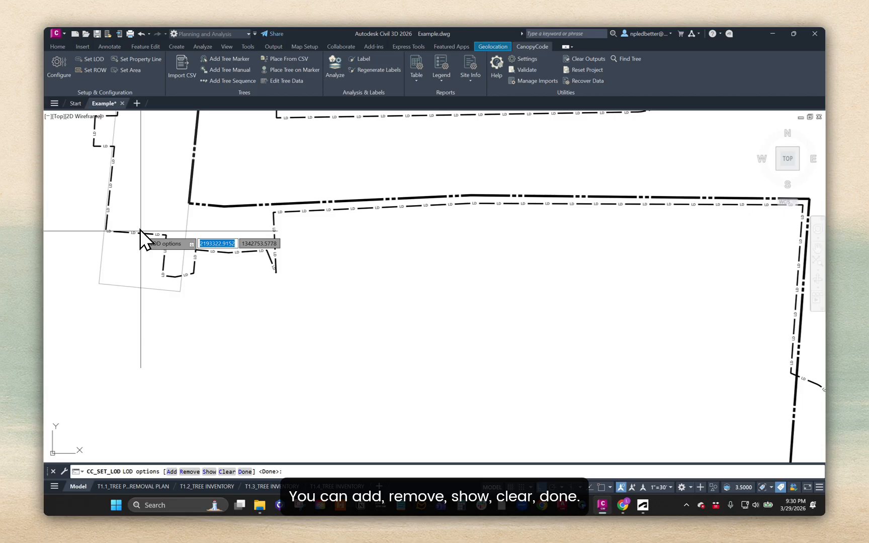
key(Return)
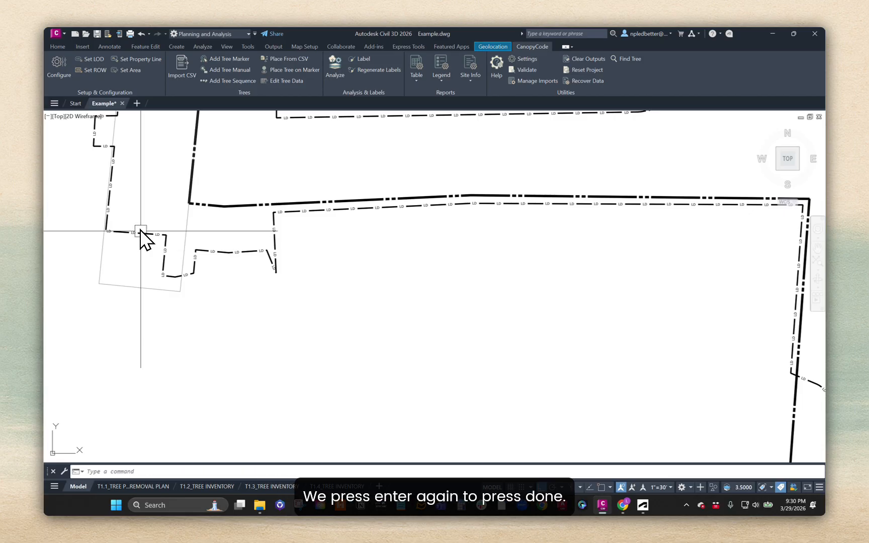
- Set the heavy site boundary polyline as the property line and finish the command
scroll(141, 232, down, 4)
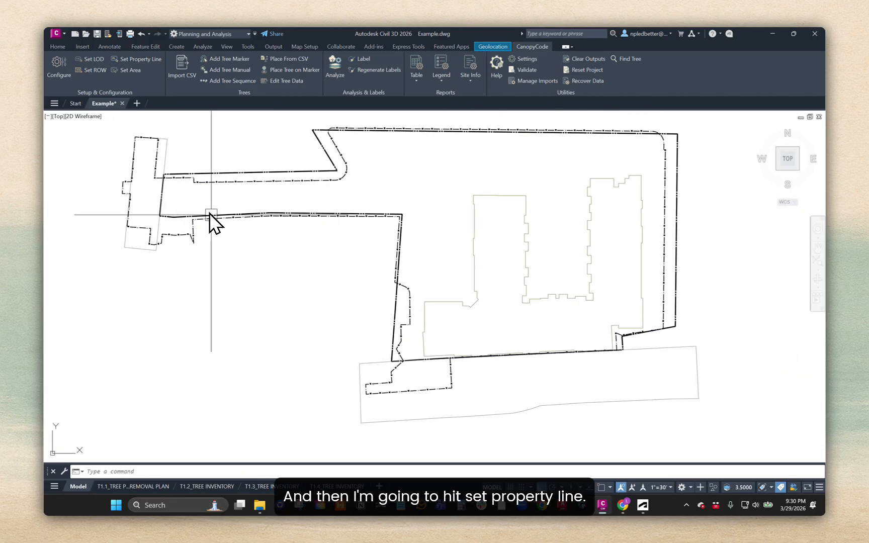
click(132, 59)
scroll(180, 217, up, 2)
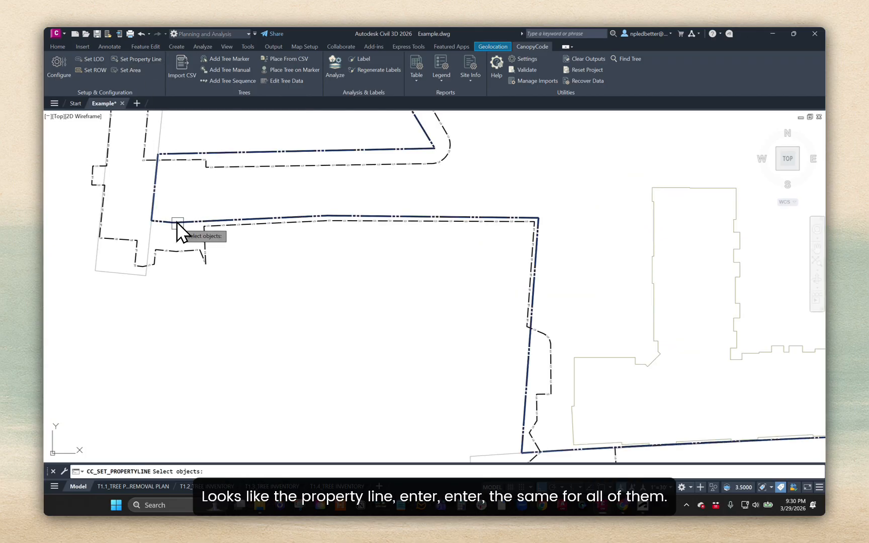
click(177, 221)
key(Return)
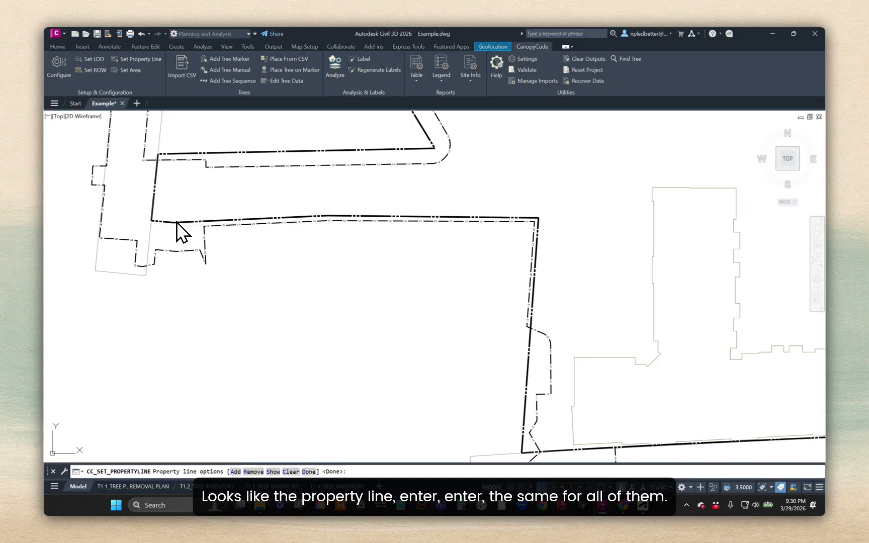
key(Return)
- Set the two thin grey outlines, west and south of the property, as right-of-way (ROW) boundaries
click(96, 70)
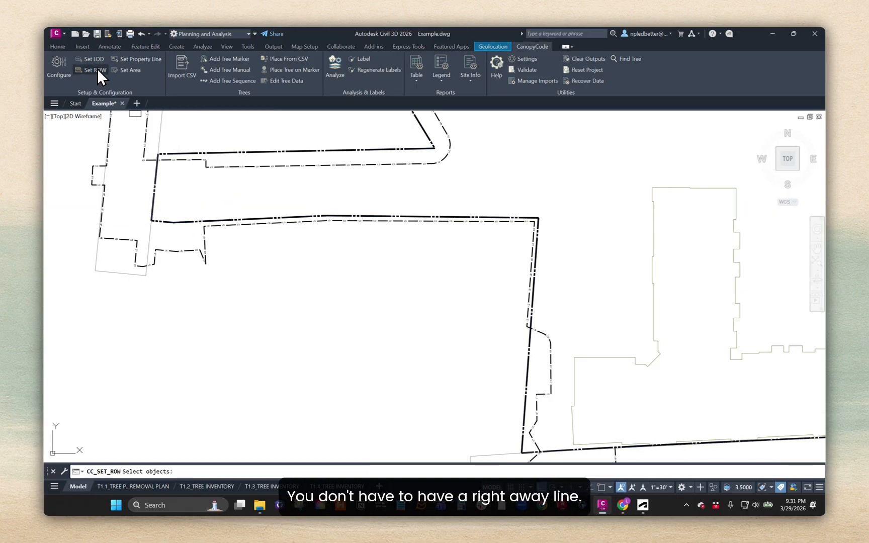
middle_drag(177, 267, 154, 254)
click(94, 260)
scroll(158, 247, down, 2)
middle_drag(307, 321, 324, 282)
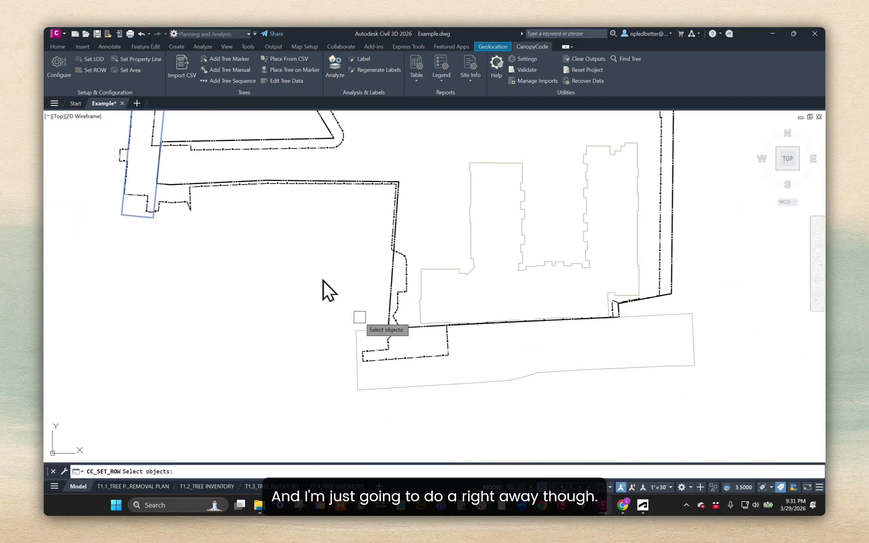
click(354, 327)
key(Return)
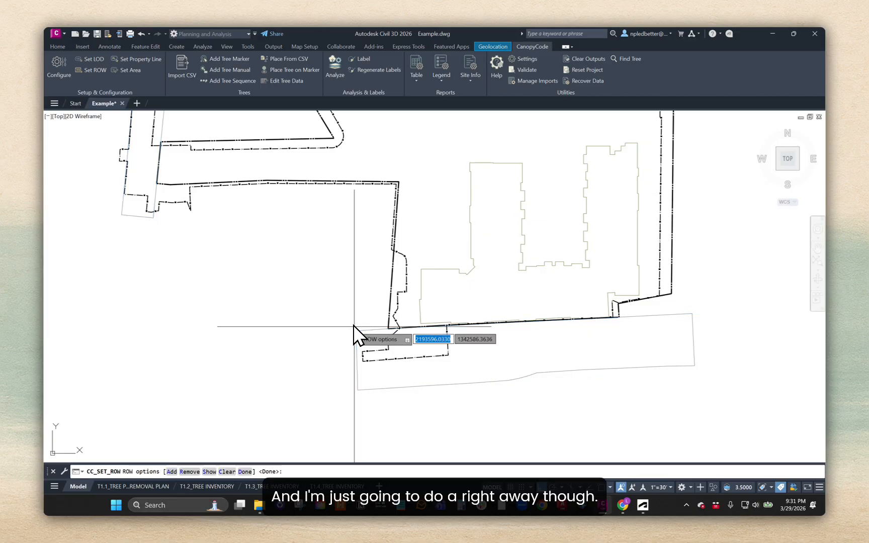
key(Return)
- Start a CSV tree import and browse to the Downloads folder
middle_drag(521, 211, 495, 241)
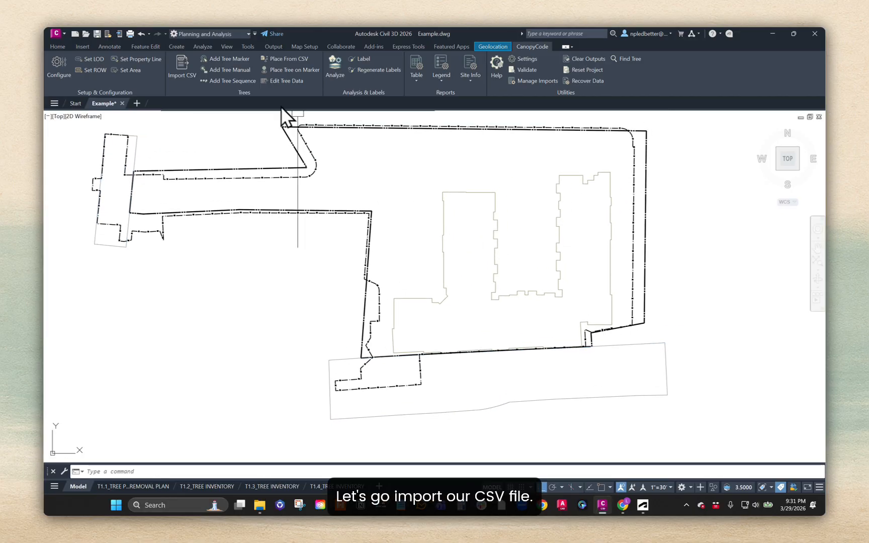
click(181, 71)
click(425, 388)
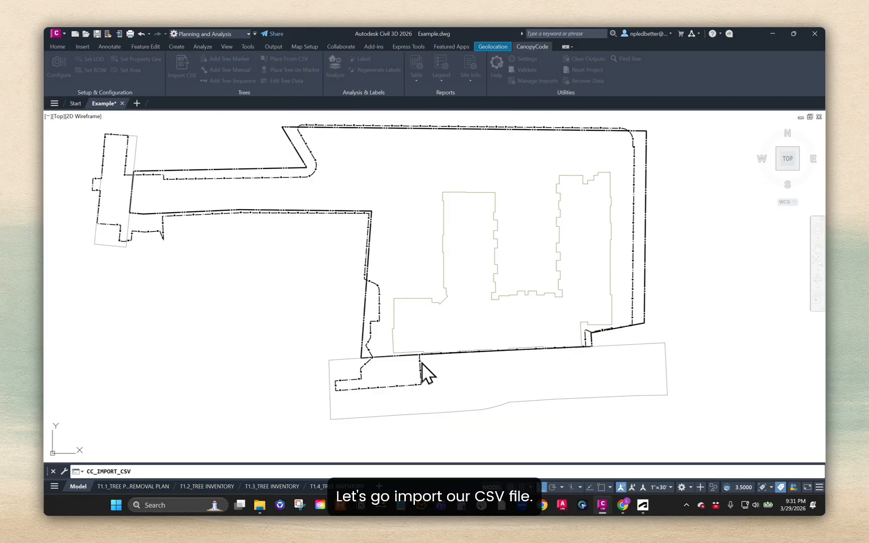
click(352, 167)
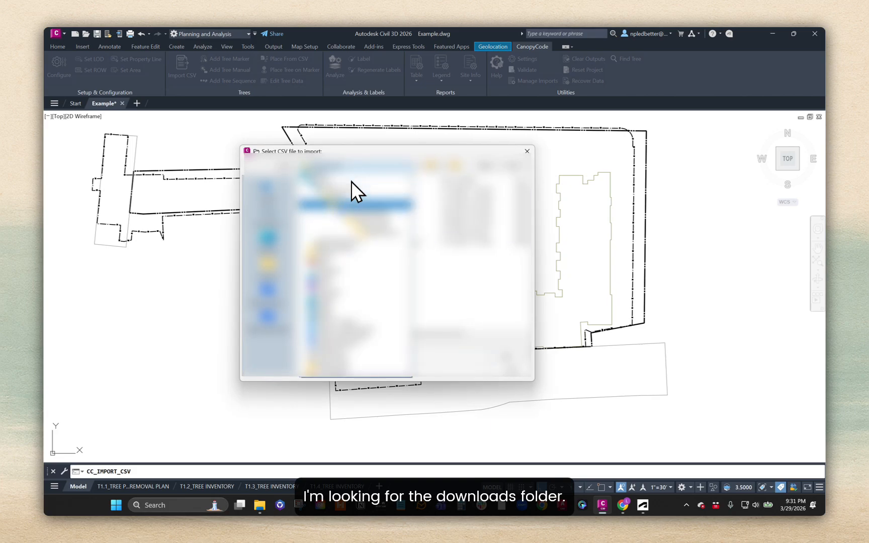
click(312, 204)
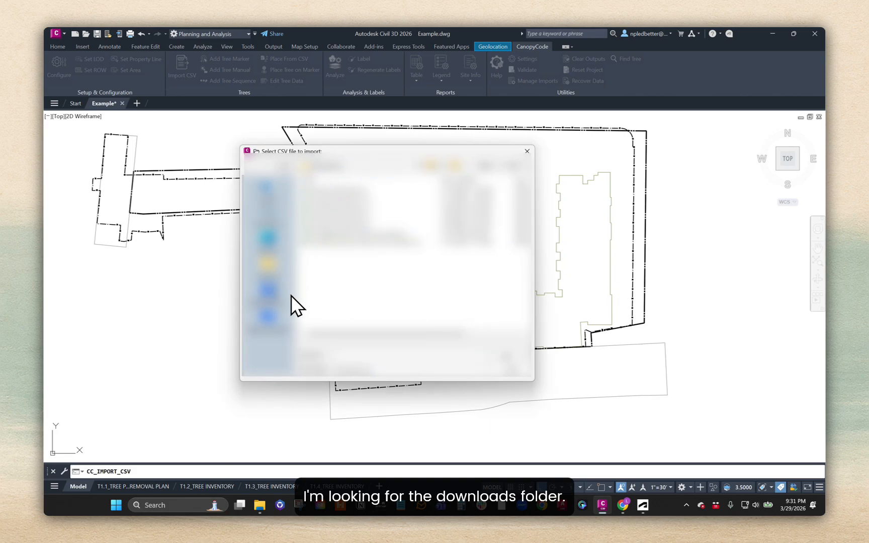
click(380, 170)
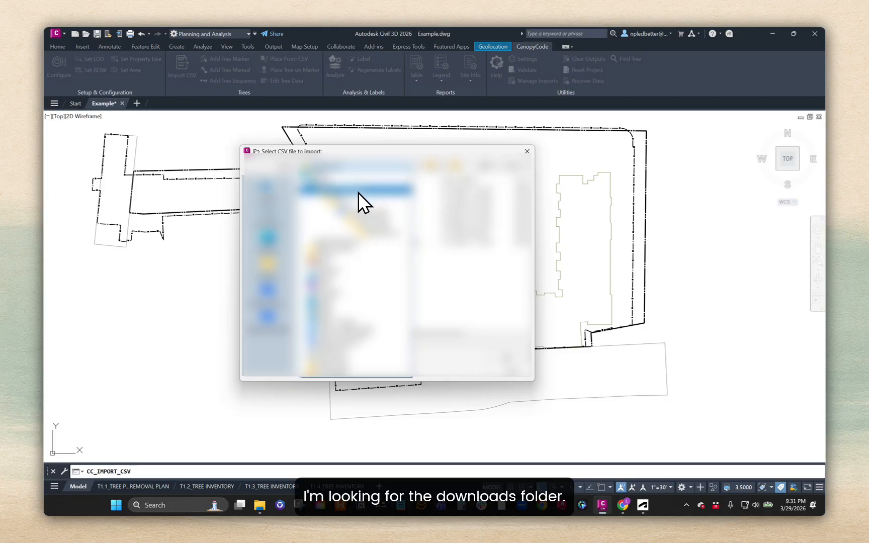
click(358, 191)
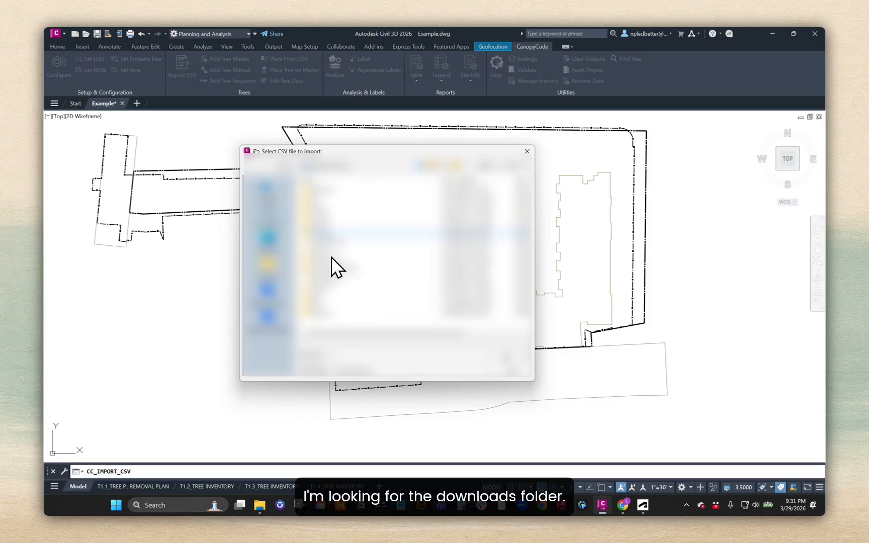
click(338, 173)
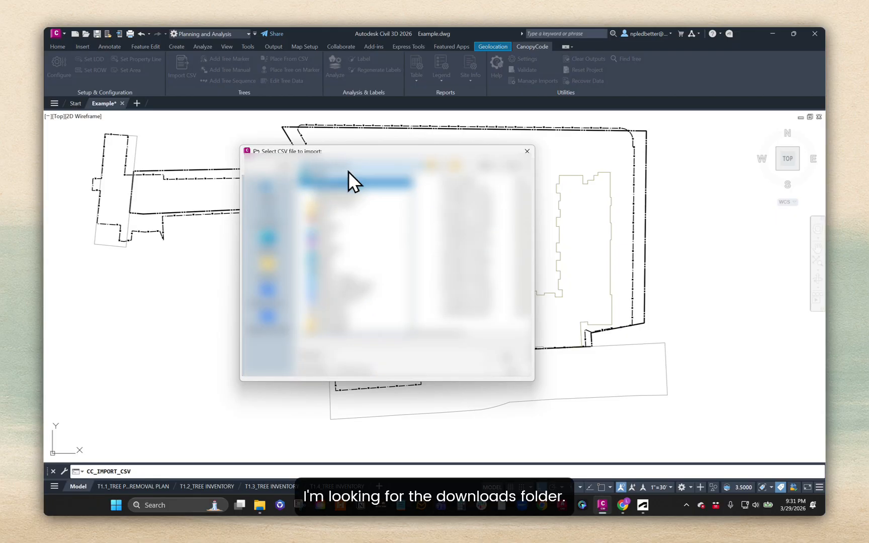
click(334, 229)
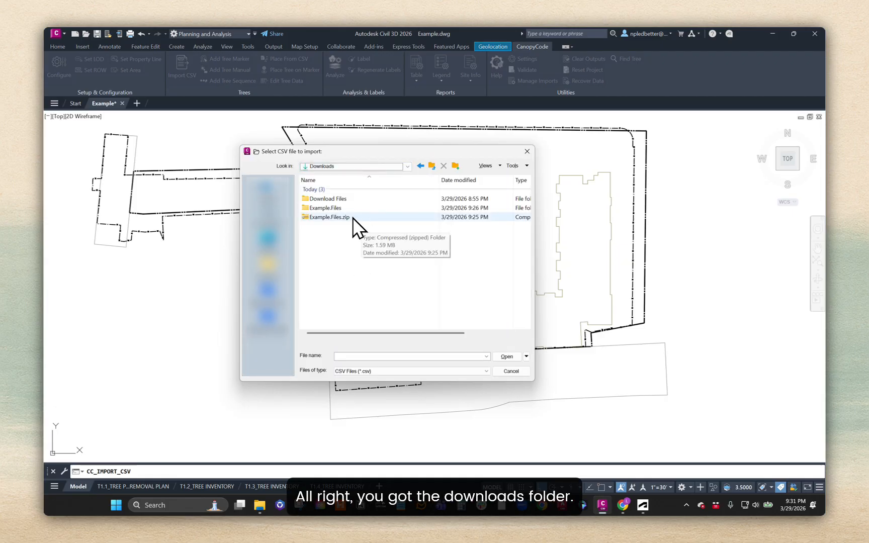
- Open site-survey-611-trees.csv from the Xrefs folder of the example files, review the trees to add, and import them
double_click(337, 209)
double_click(335, 200)
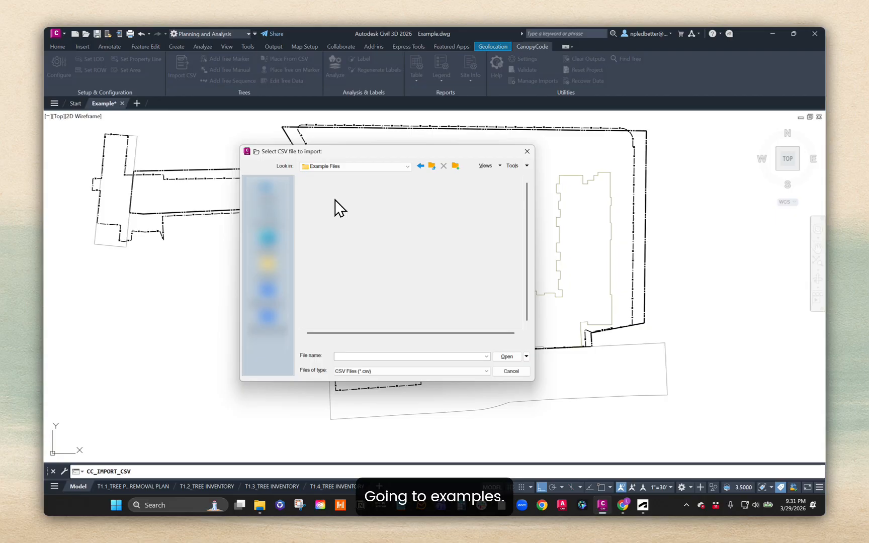
double_click(339, 206)
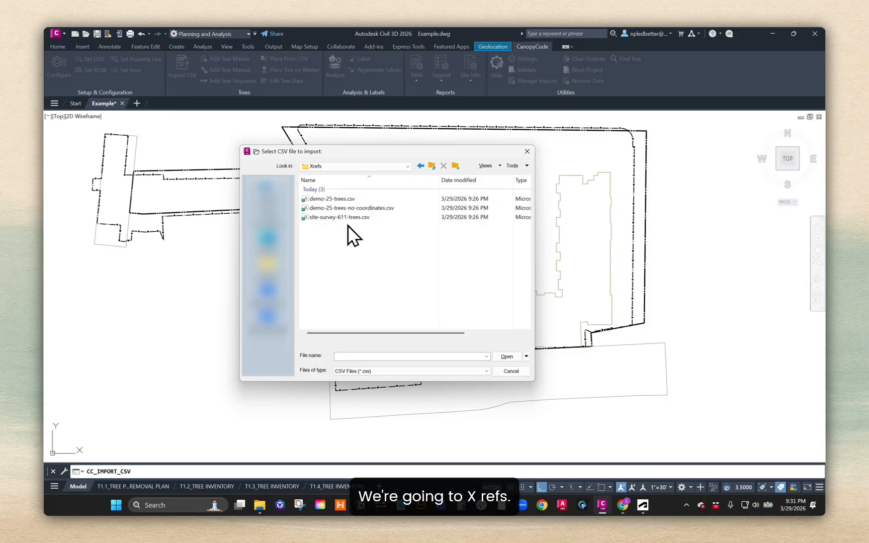
click(364, 217)
click(507, 356)
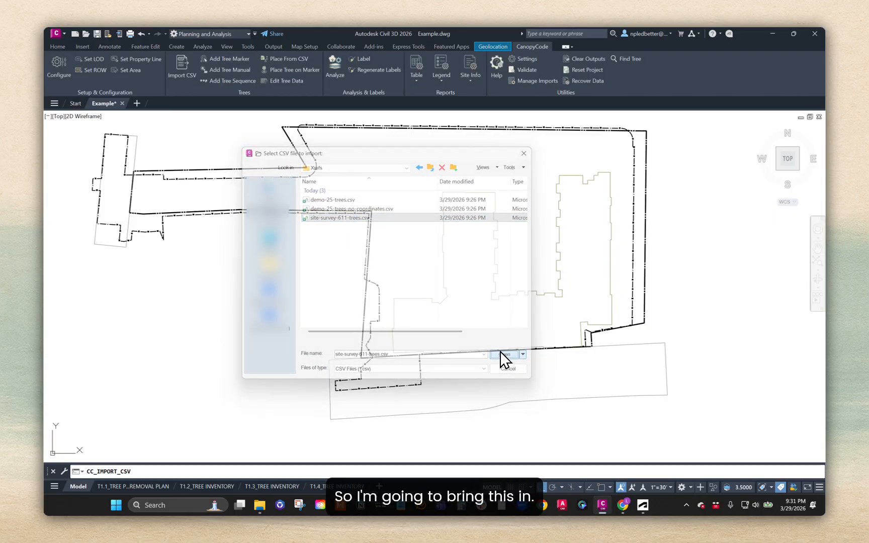
click(304, 232)
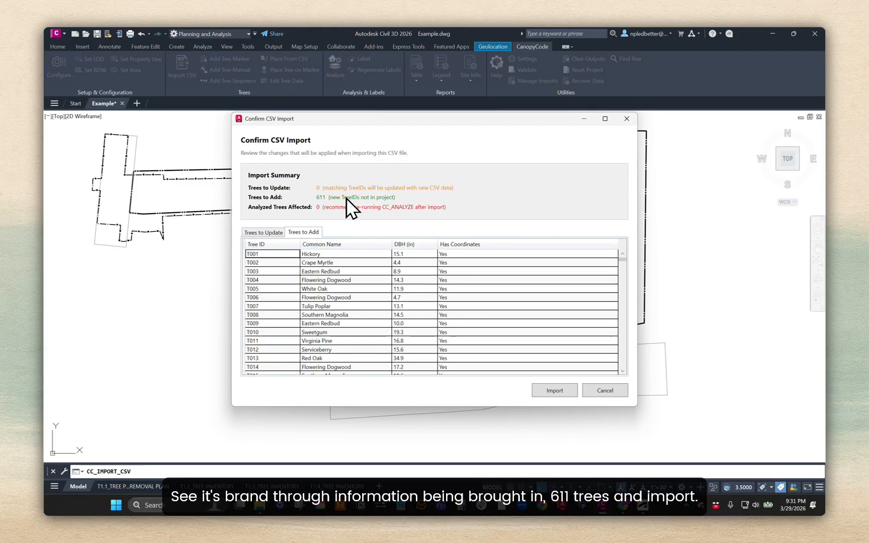
click(554, 391)
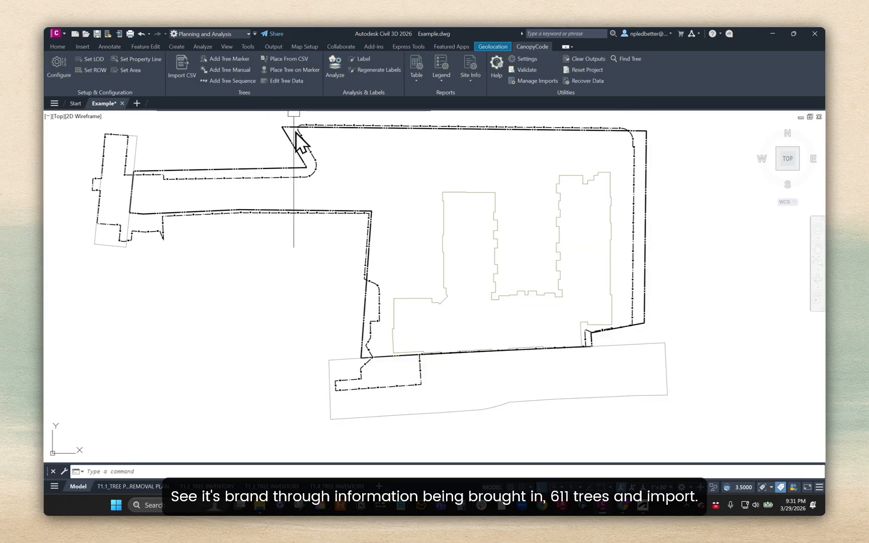
- Review the imported records in the tree data editor, checking tree T001's editable fields, condition and status choices, and close it without changes
click(285, 81)
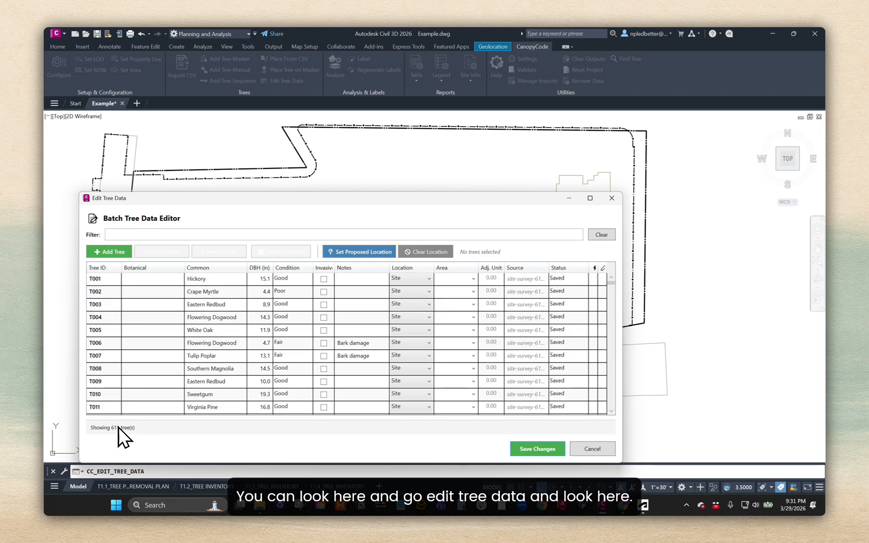
click(223, 277)
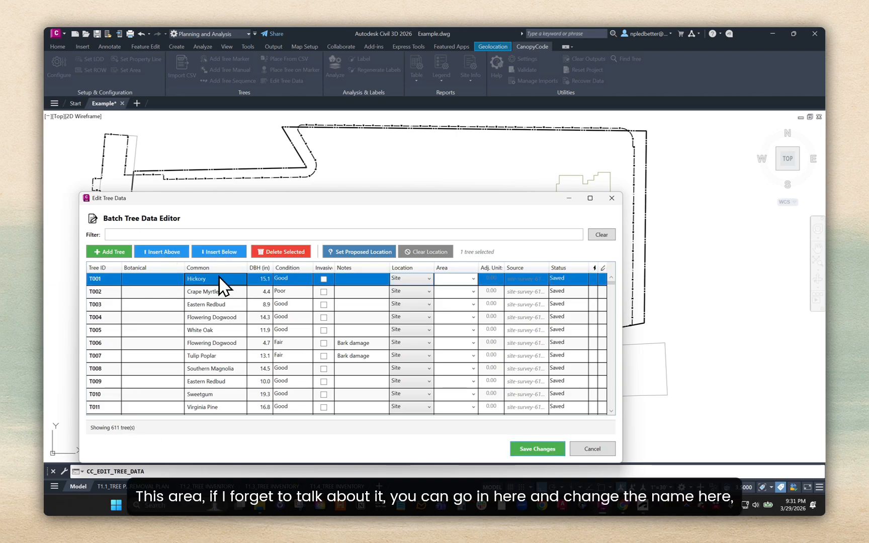
click(223, 278)
click(264, 279)
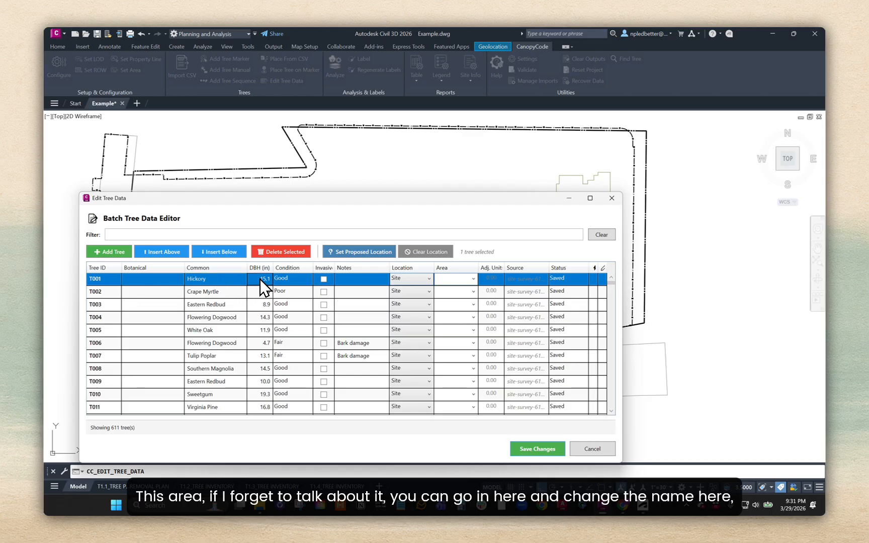
click(293, 280)
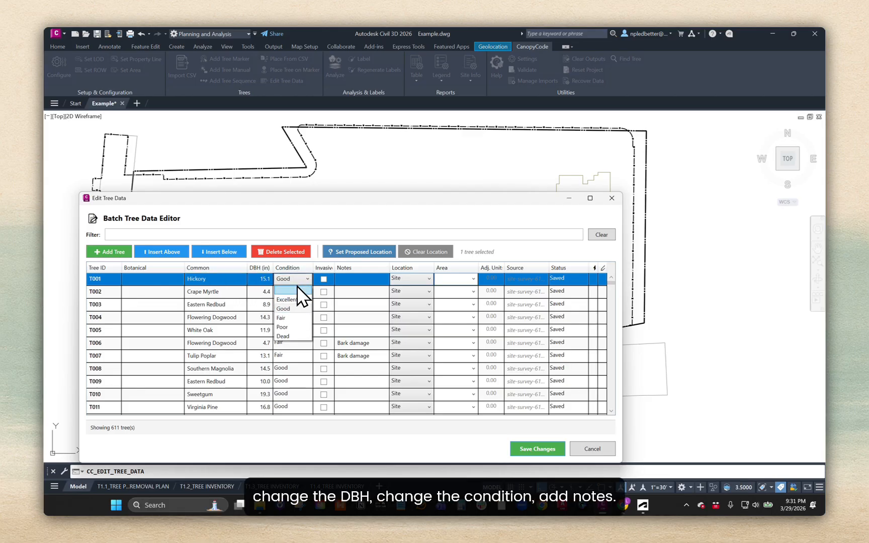
click(325, 278)
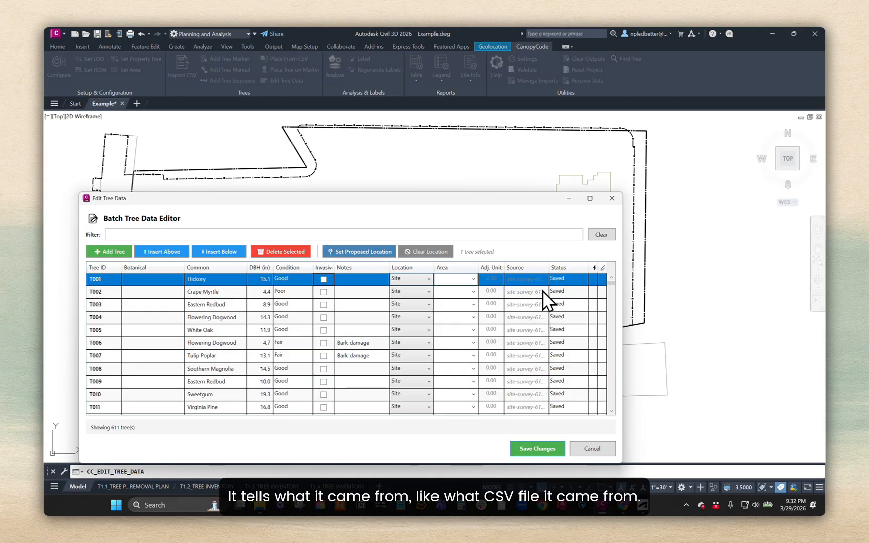
click(571, 278)
click(572, 279)
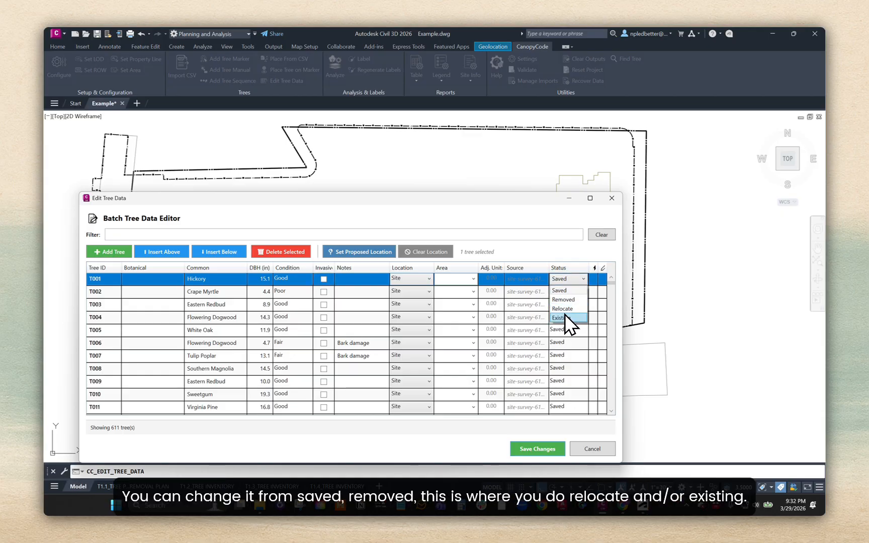
click(557, 254)
double_click(111, 291)
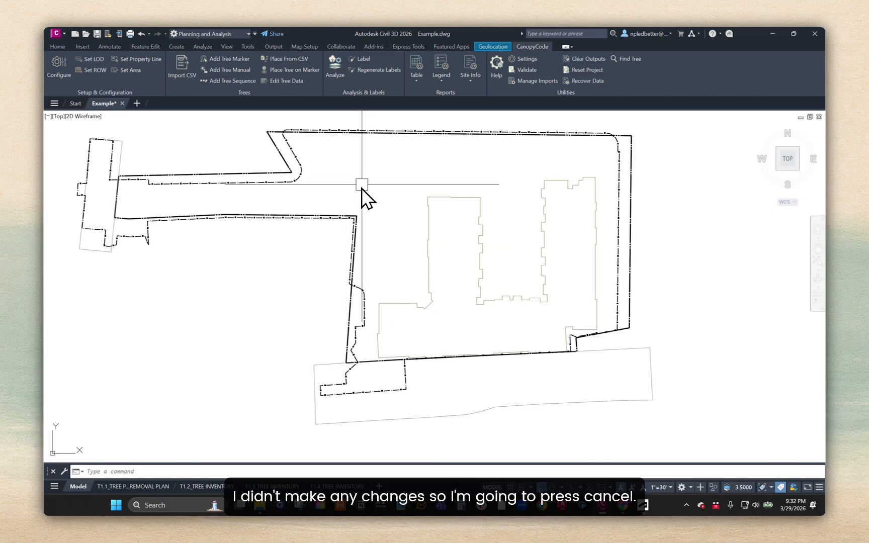
- Validate the project data, review the tree, graphics and geometry reference checks, and close the report
click(526, 69)
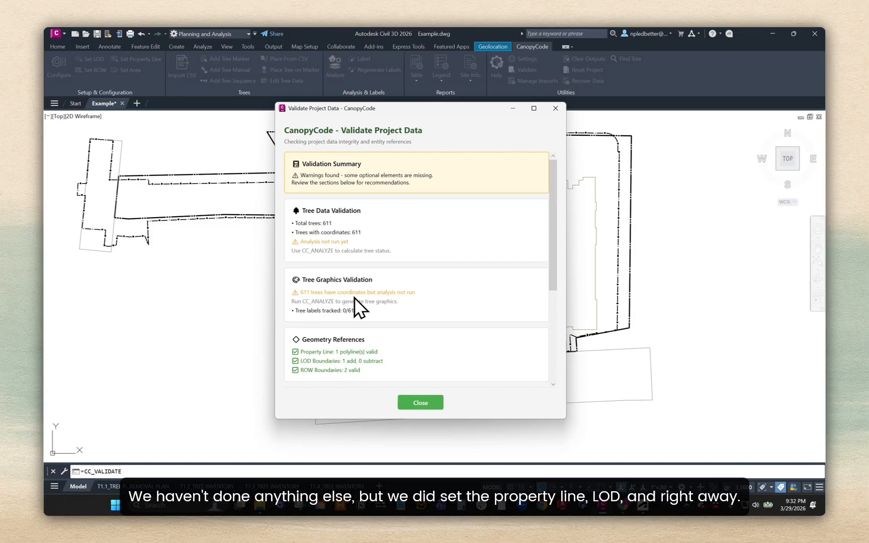
scroll(314, 347, down, 2)
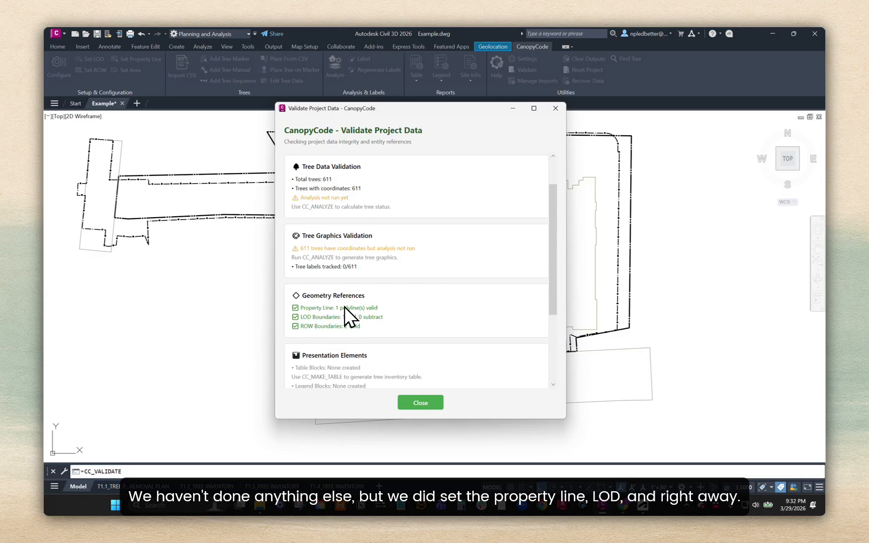
click(418, 405)
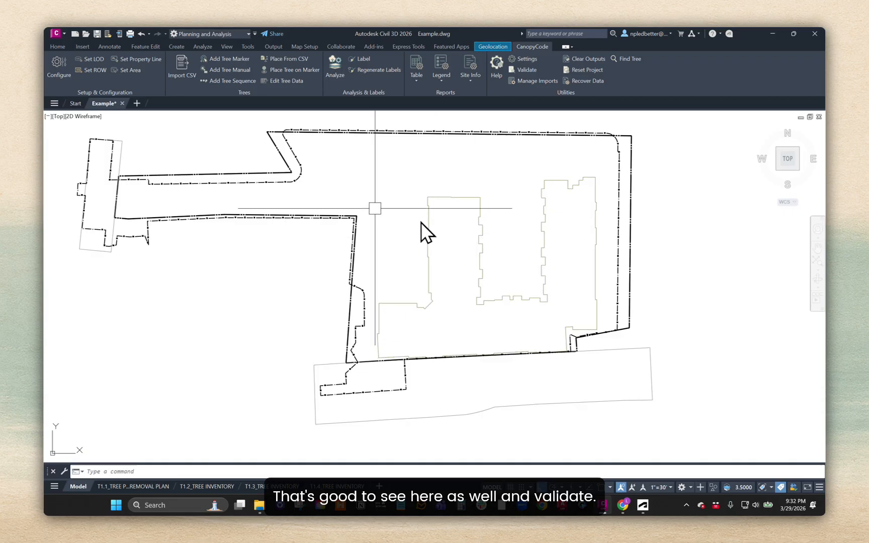
- Run the tree impact analysis on the imported trees and inspect the generated tree symbols along the northern site boundary
middle_drag(286, 175, 303, 176)
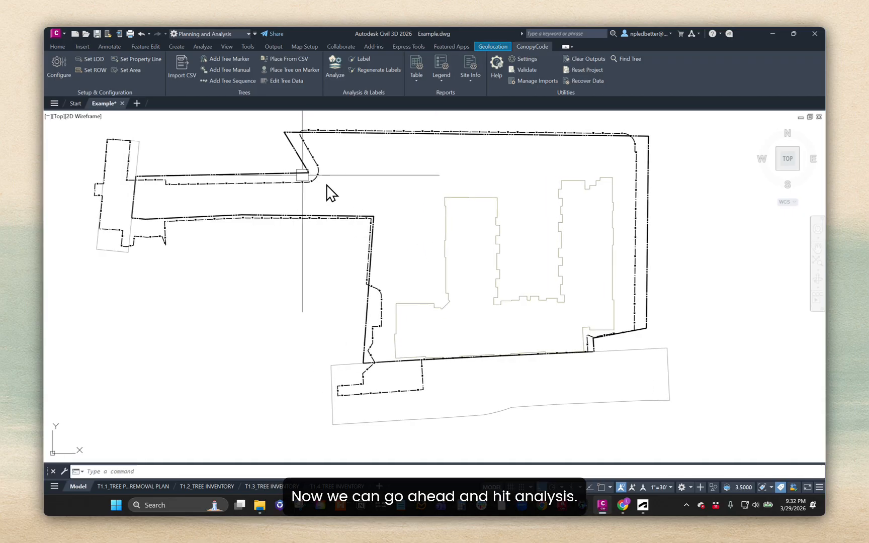
click(340, 71)
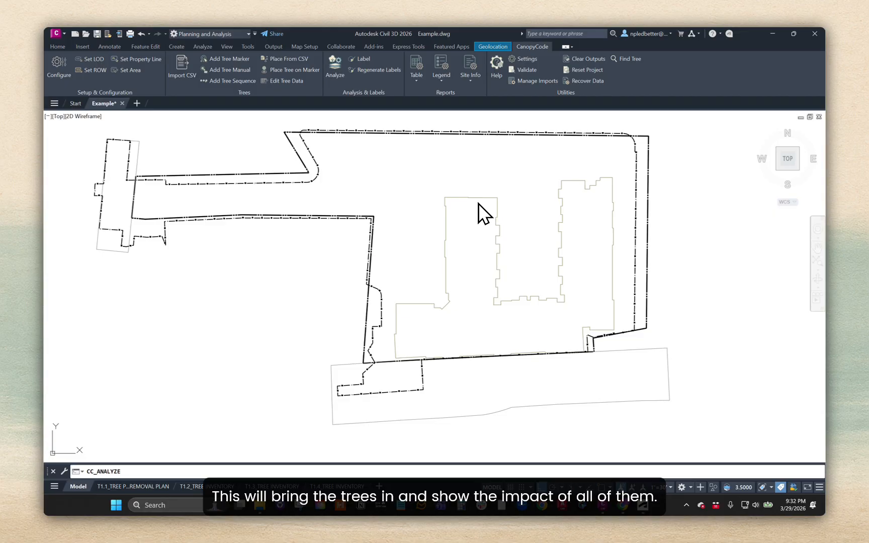
scroll(357, 235, up, 5)
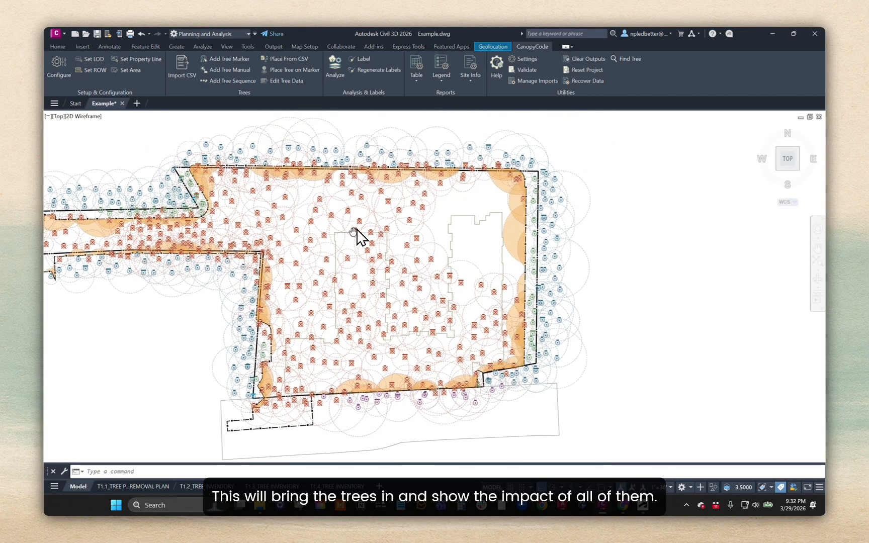
scroll(417, 193, up, 6)
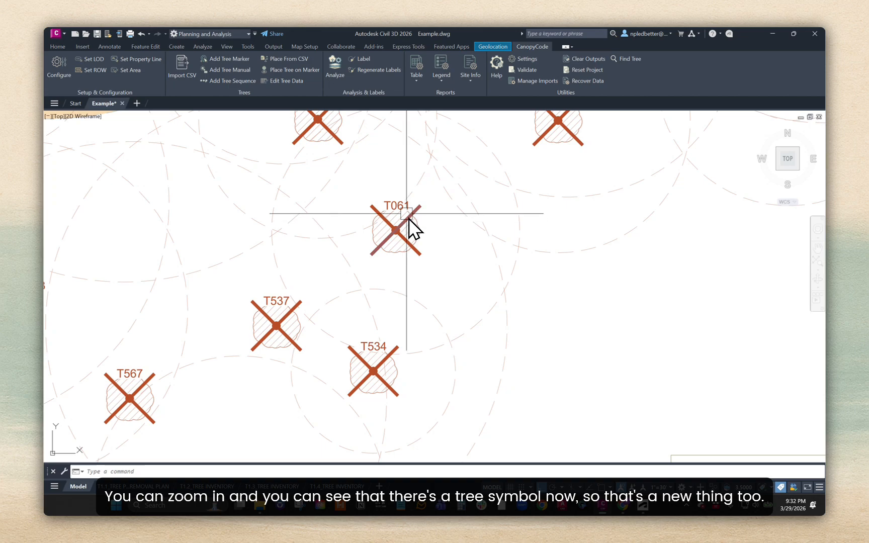
scroll(431, 235, down, 6)
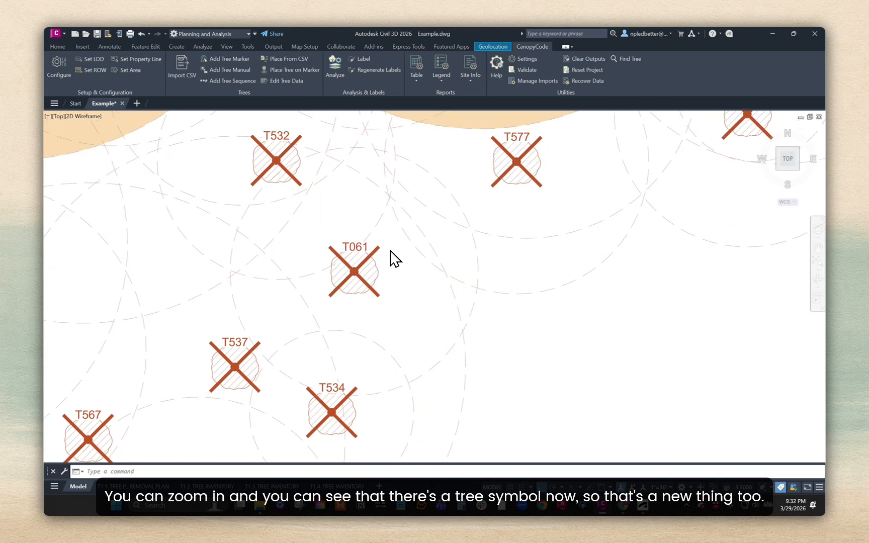
middle_drag(394, 258, 322, 325)
scroll(365, 249, up, 3)
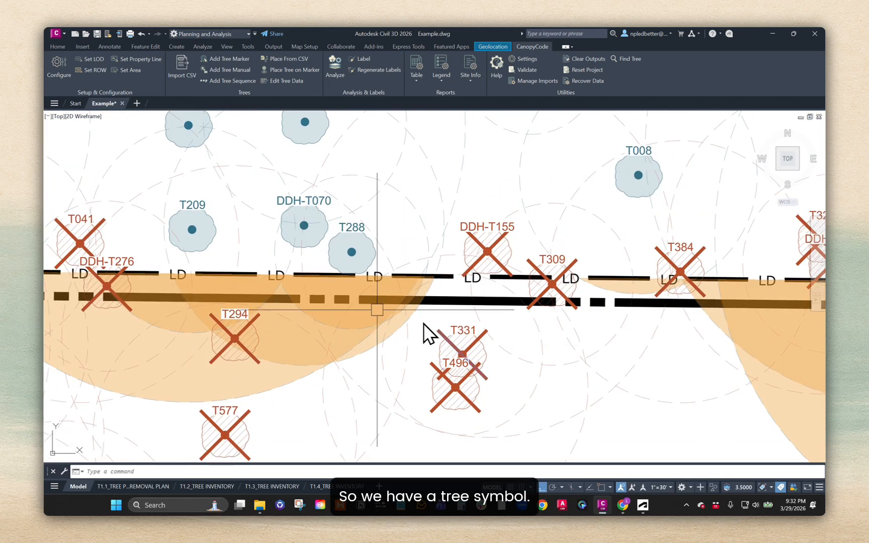
middle_drag(489, 283, 504, 277)
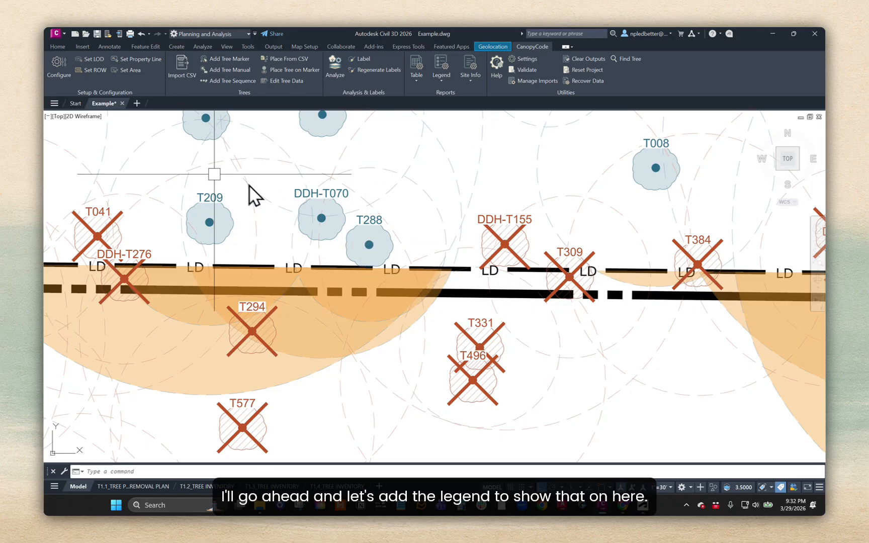
- Create a tree legend with the default settings on the T1.1 sheet, placing it in the blank column beside the plan
click(118, 487)
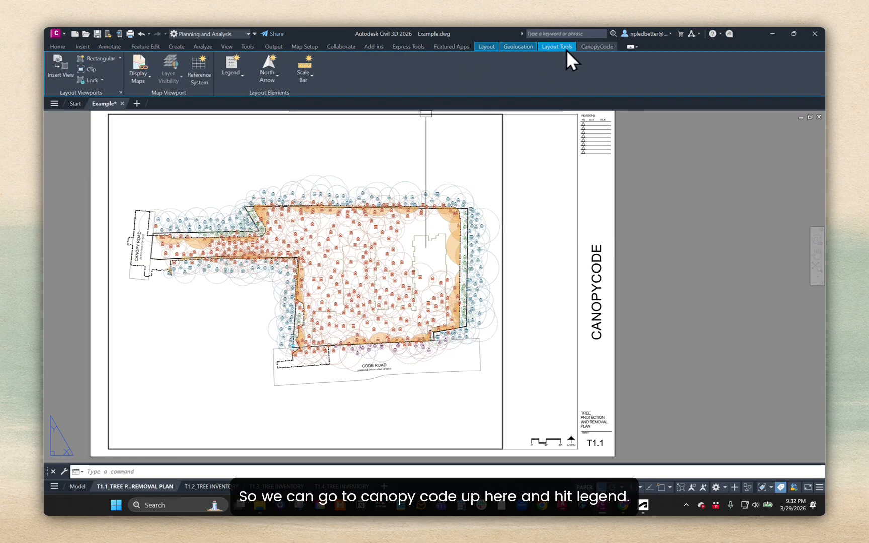
click(598, 46)
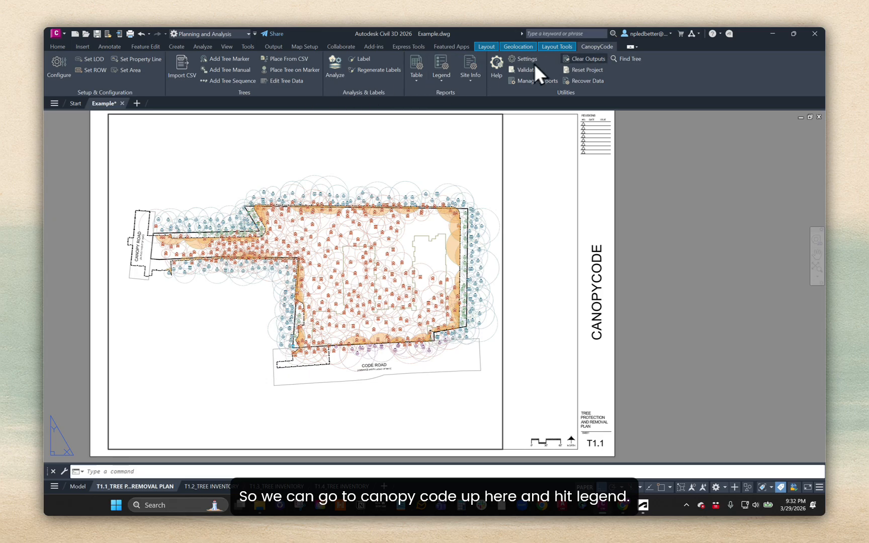
click(442, 65)
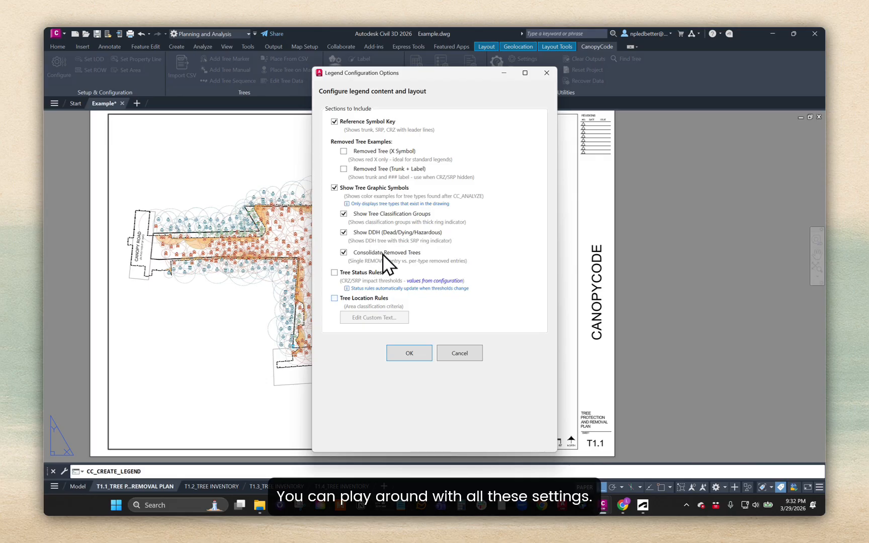
click(413, 358)
click(514, 203)
scroll(518, 208, up, 6)
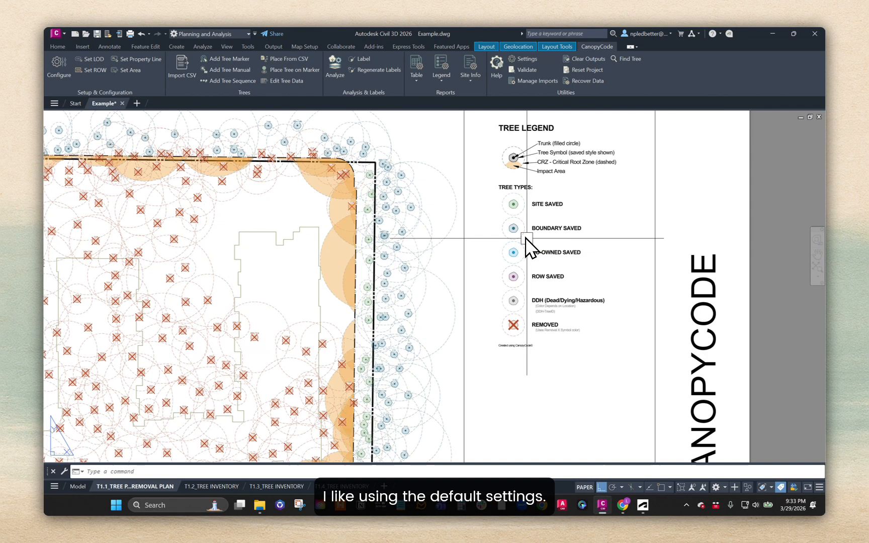
- Examine the tree legend's symbol key and tree types against the plan, and check the options for editing or regenerating the legend
middle_drag(480, 184, 435, 248)
scroll(393, 236, up, 4)
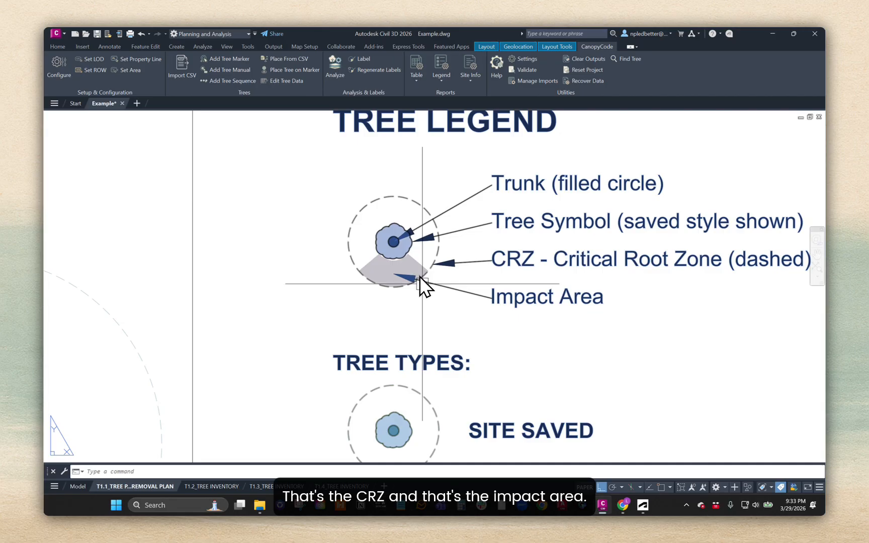
scroll(392, 262, down, 3)
middle_drag(388, 277, 417, 260)
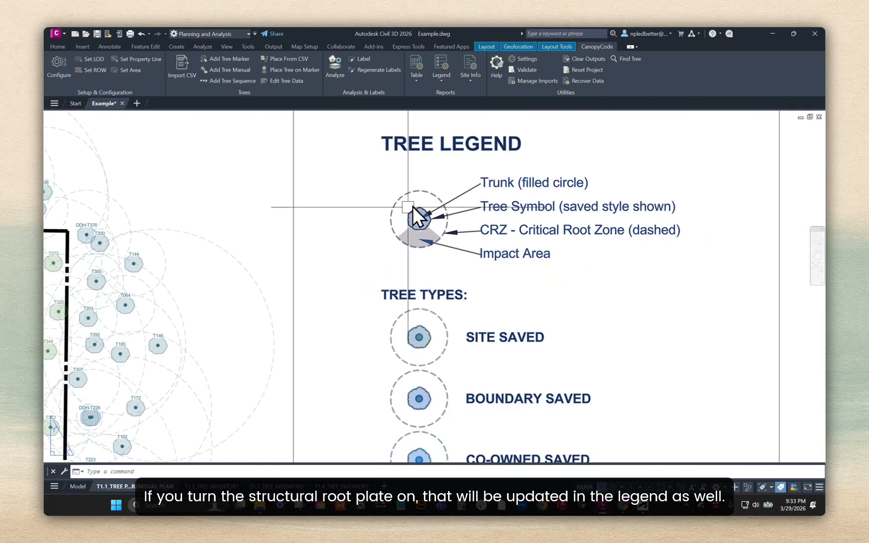
scroll(408, 207, up, 2)
scroll(422, 228, down, 5)
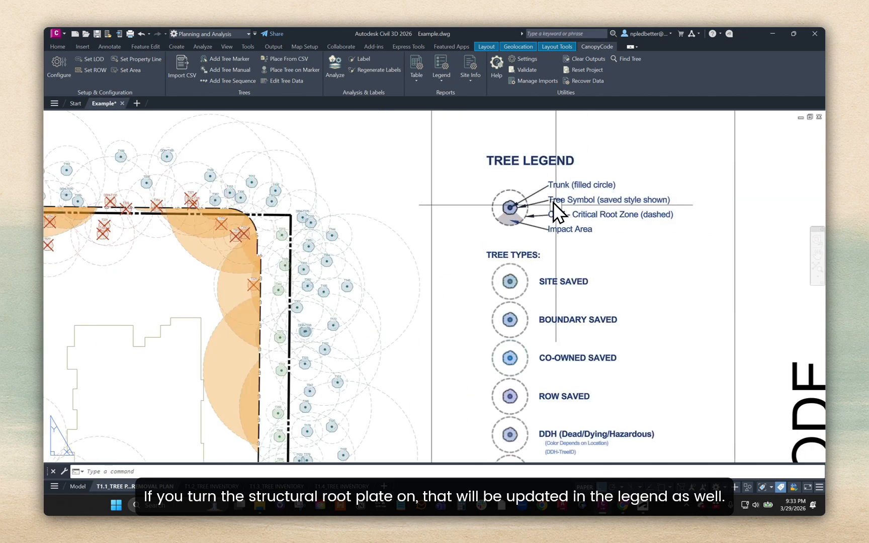
middle_drag(440, 258, 505, 210)
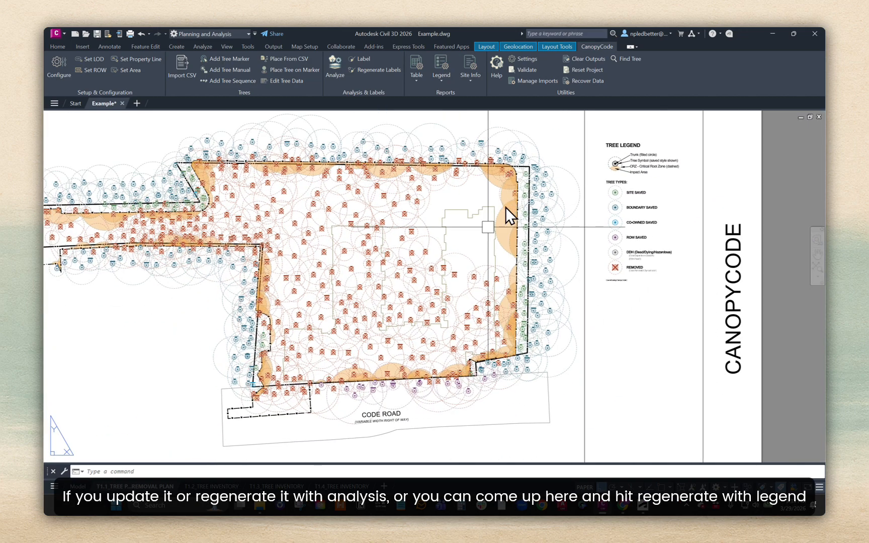
scroll(505, 150, up, 4)
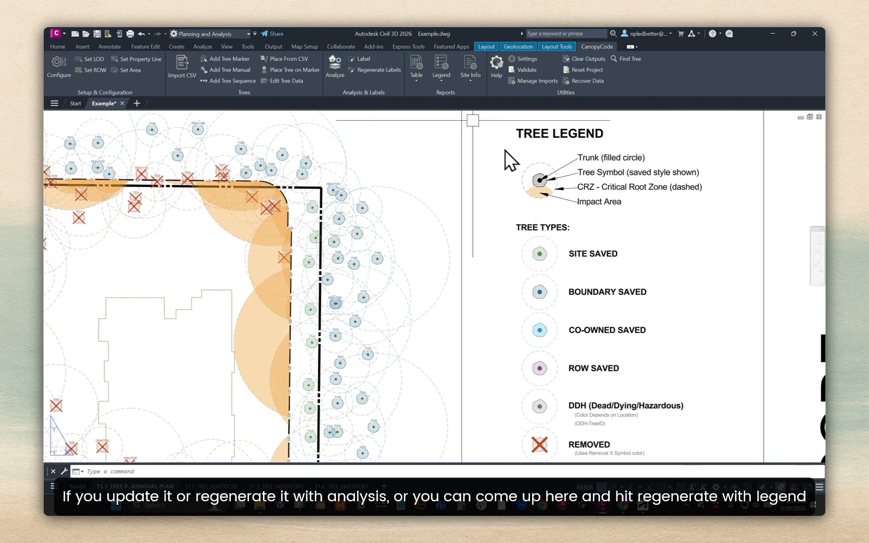
click(444, 77)
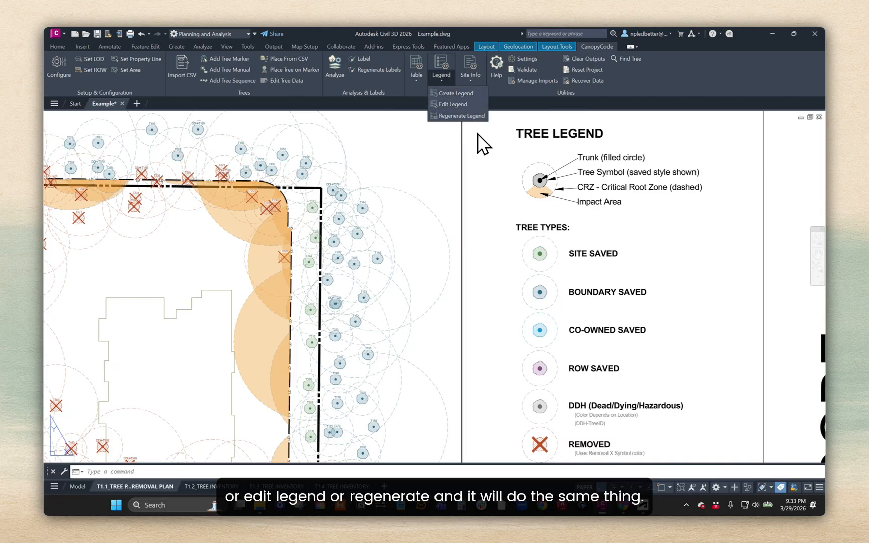
click(483, 151)
scroll(491, 174, down, 6)
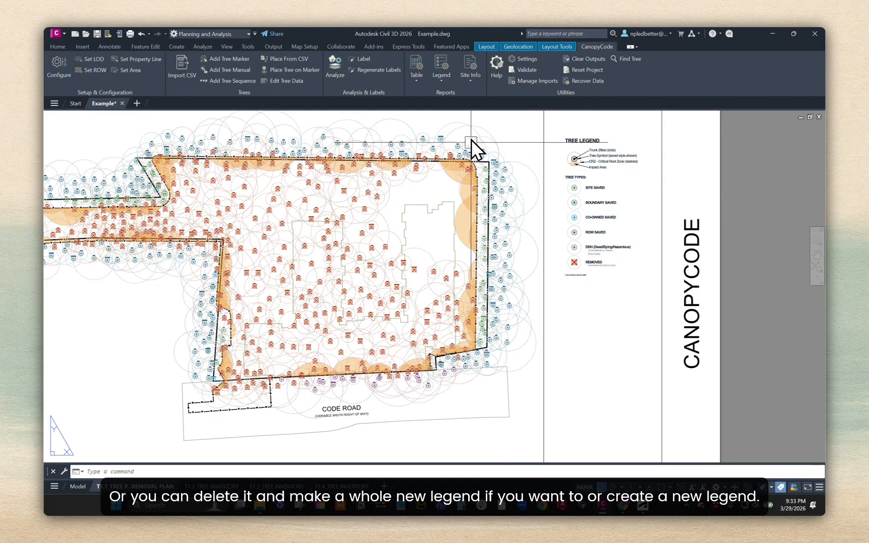
middle_drag(446, 196, 482, 188)
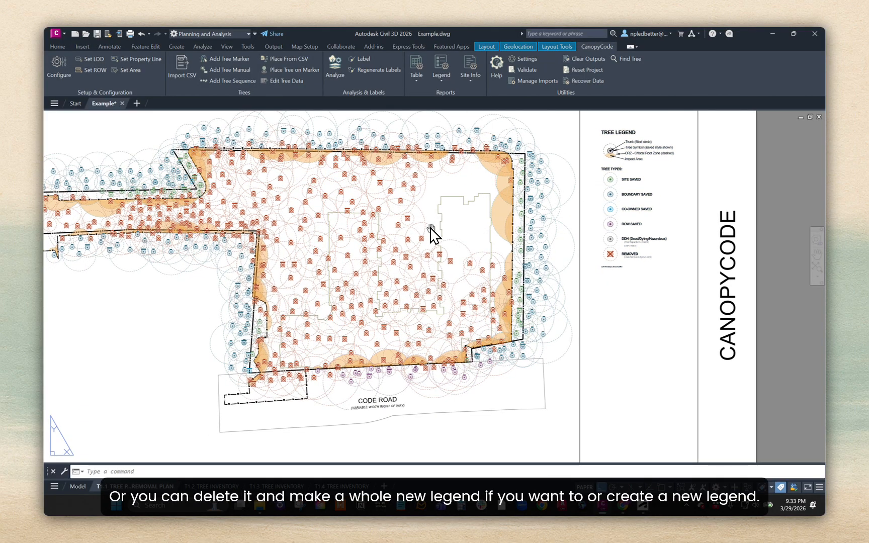
mouse_move(432, 229)
middle_down()
mouse_move(444, 226)
mouse_move(431, 215)
middle_up()
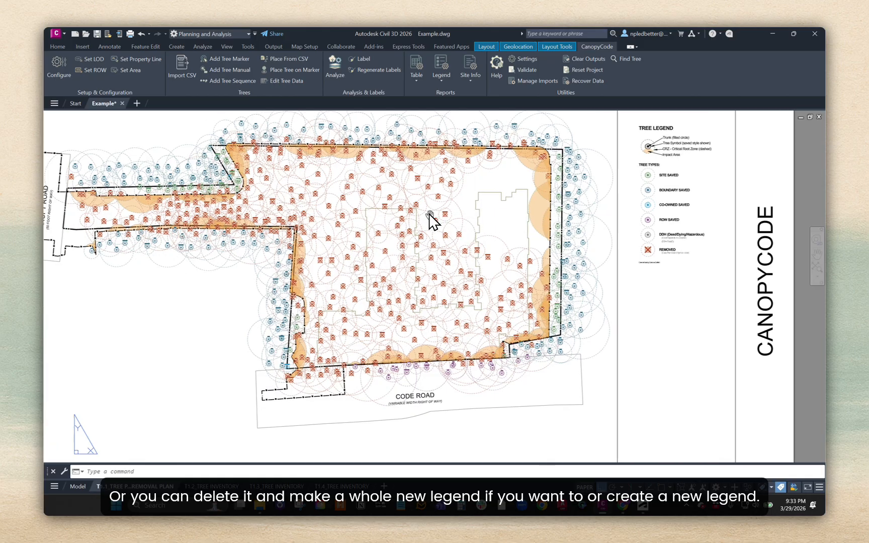
middle_drag(492, 147, 484, 203)
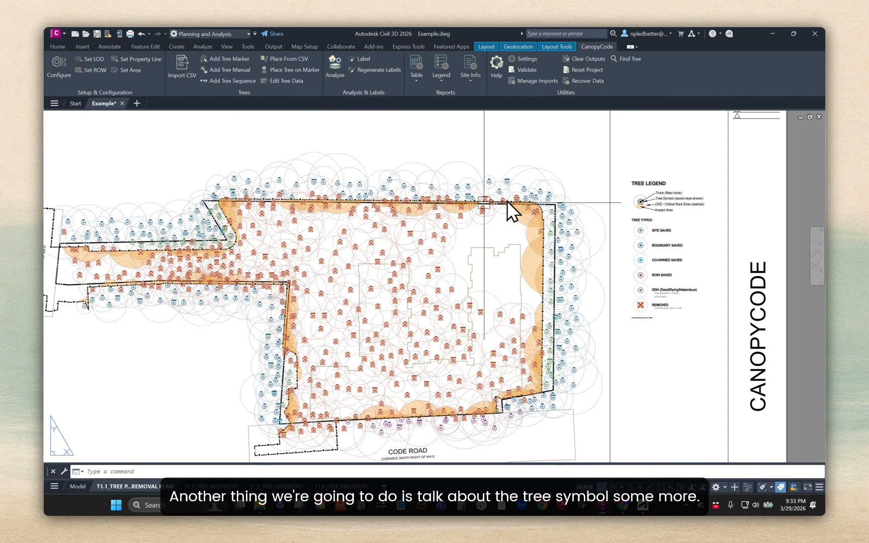
- Go to model space, open the saved tree symbol's appearance settings in the CanopyCode configuration, and collapse the legend preview
click(78, 487)
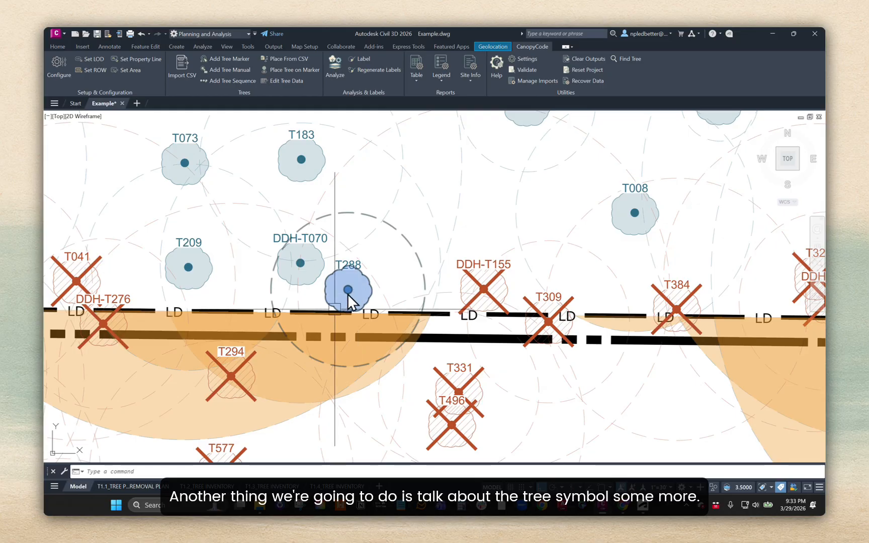
middle_drag(348, 294, 322, 282)
click(55, 66)
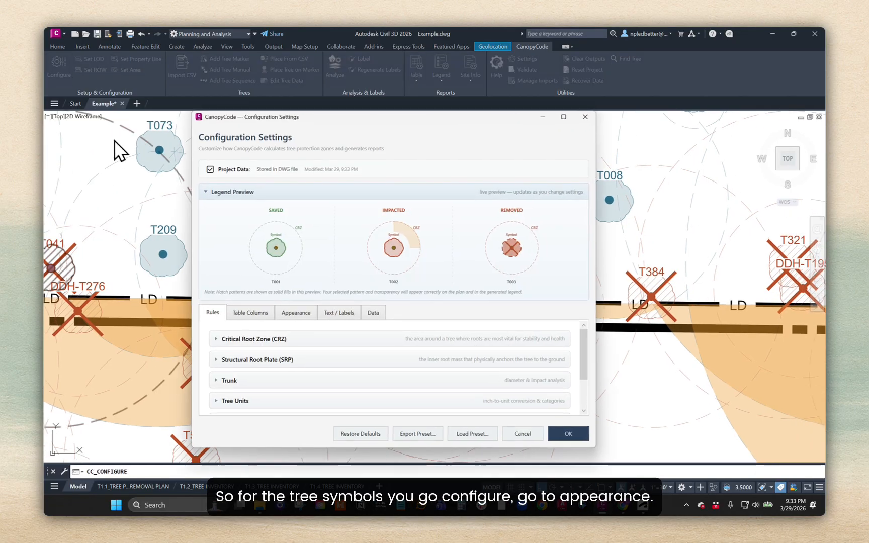
click(298, 314)
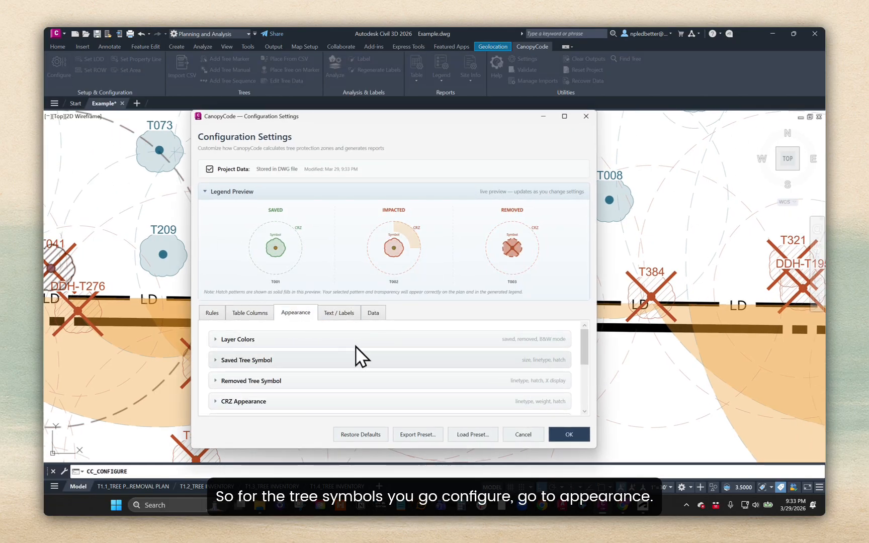
click(287, 361)
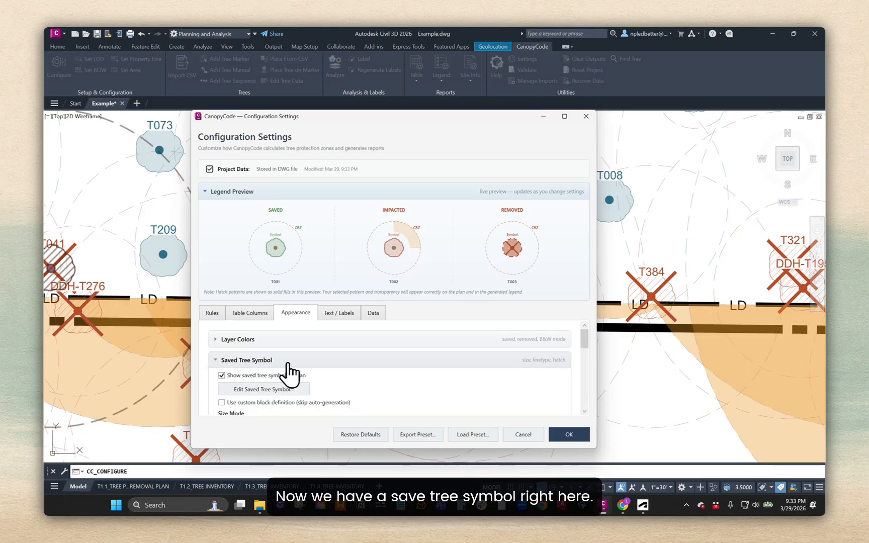
scroll(289, 364, down, 2)
scroll(297, 358, up, 1)
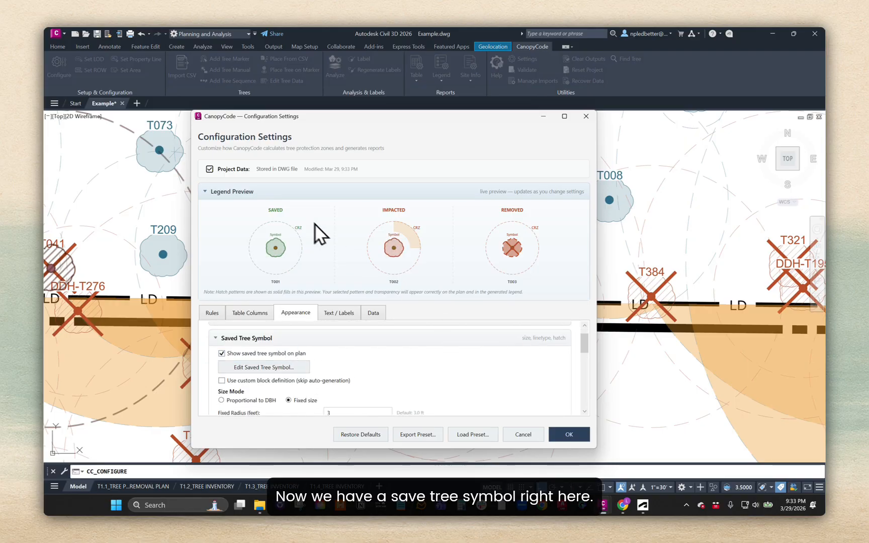
click(206, 192)
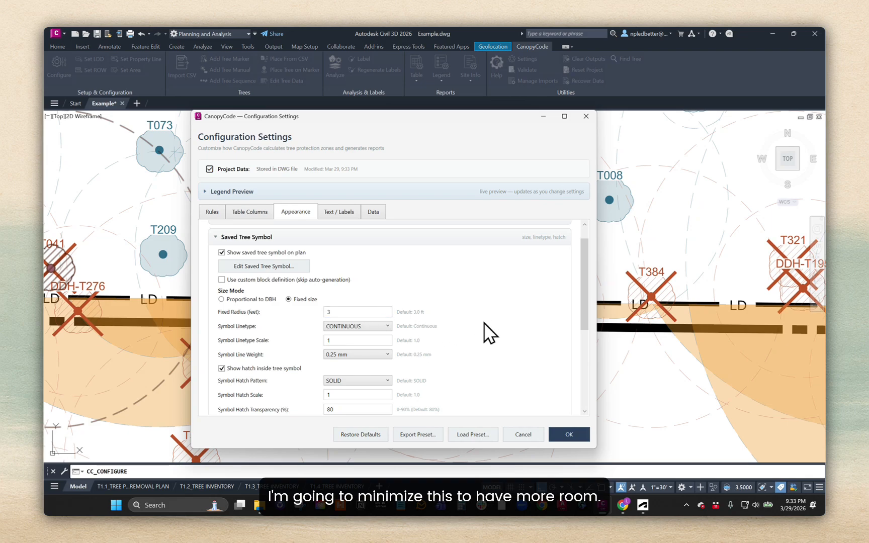
- Try sizing the saved tree symbol proportionally to DBH with a multiplier of 1, and return it to fixed size
double_click(331, 312)
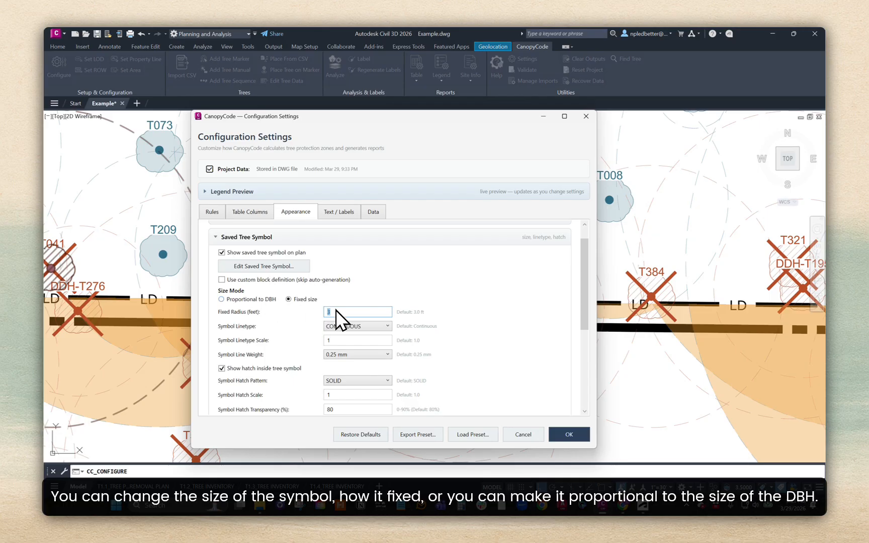
click(262, 298)
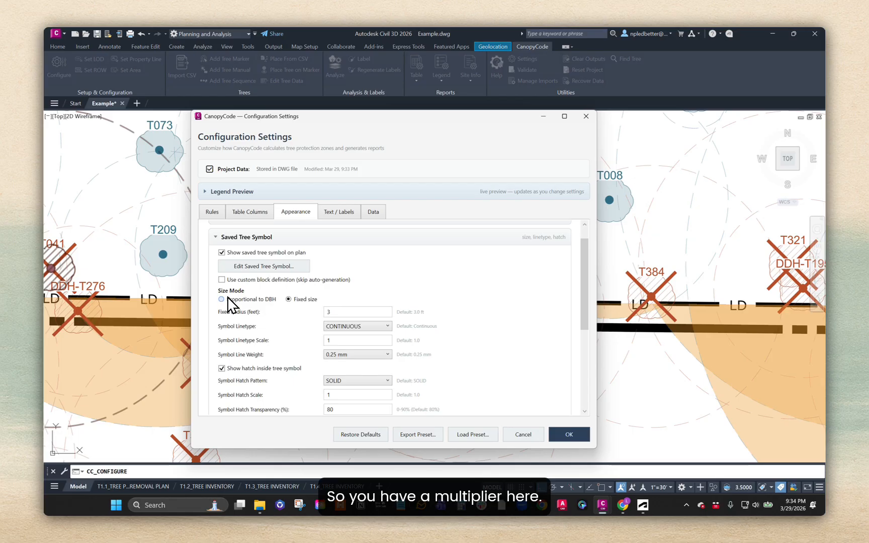
double_click(325, 309)
text(1)
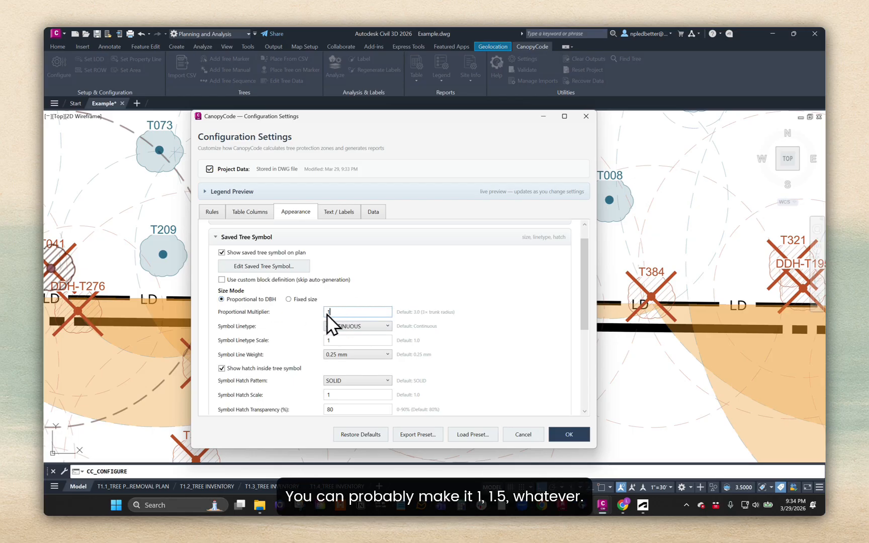
click(289, 299)
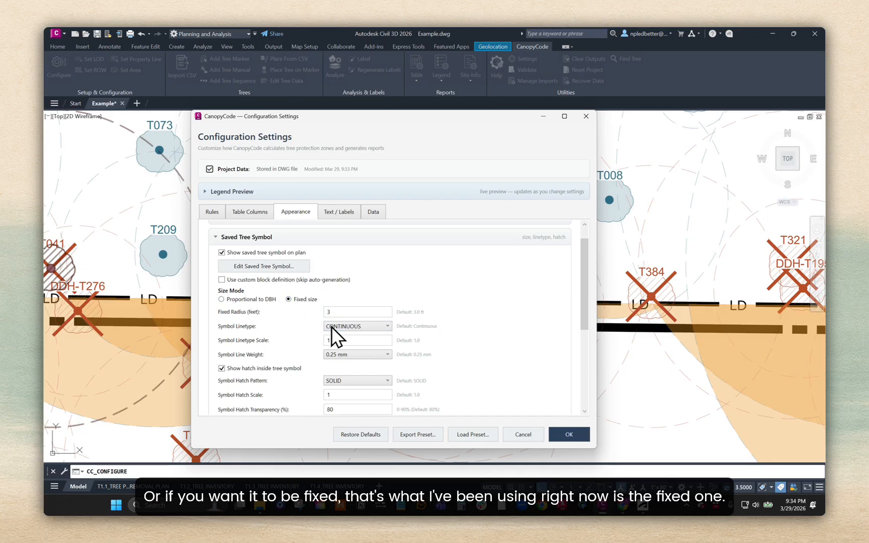
- Review the saved tree symbol's linetype and hatch options, and expand the removed tree symbol's settings
scroll(354, 331, down, 1)
scroll(285, 301, down, 1)
scroll(345, 347, down, 2)
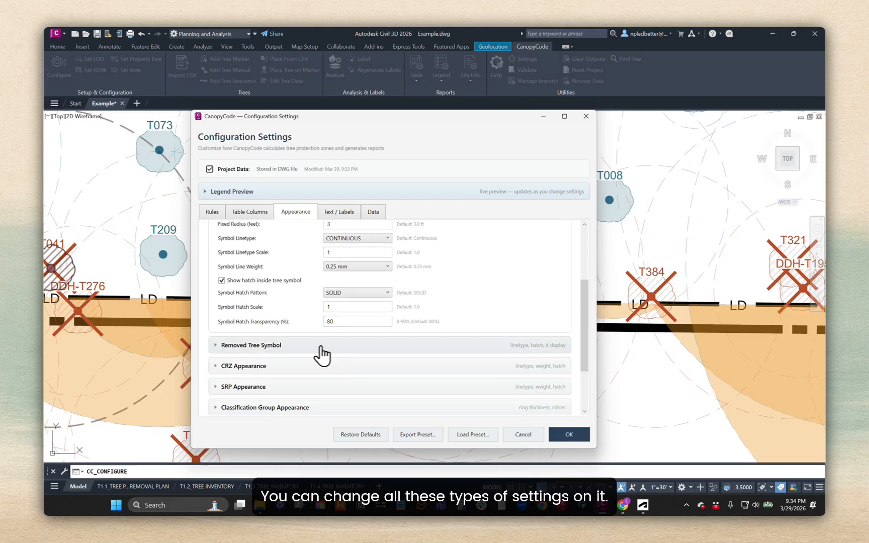
click(320, 346)
scroll(446, 292, down, 3)
scroll(437, 301, up, 5)
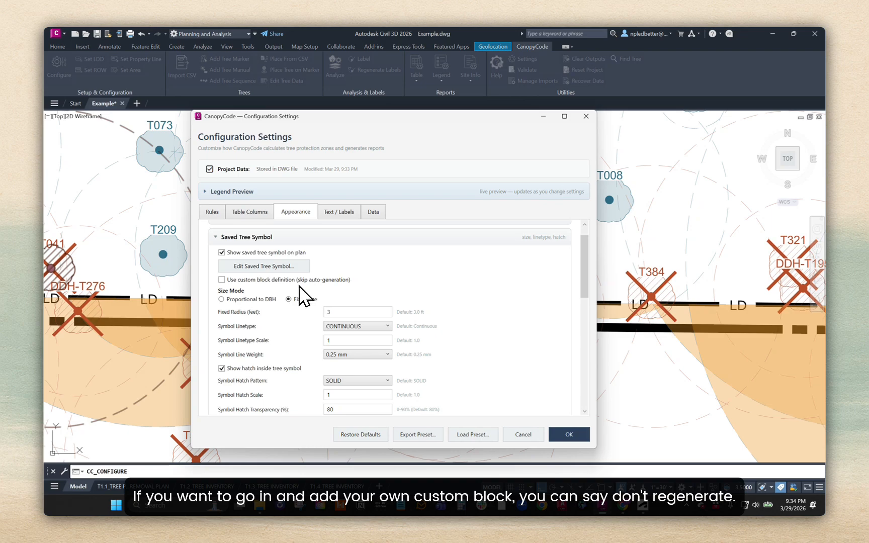
- Enable a custom block definition for the saved tree symbol, open its block for editing, and discard the block changes
click(260, 279)
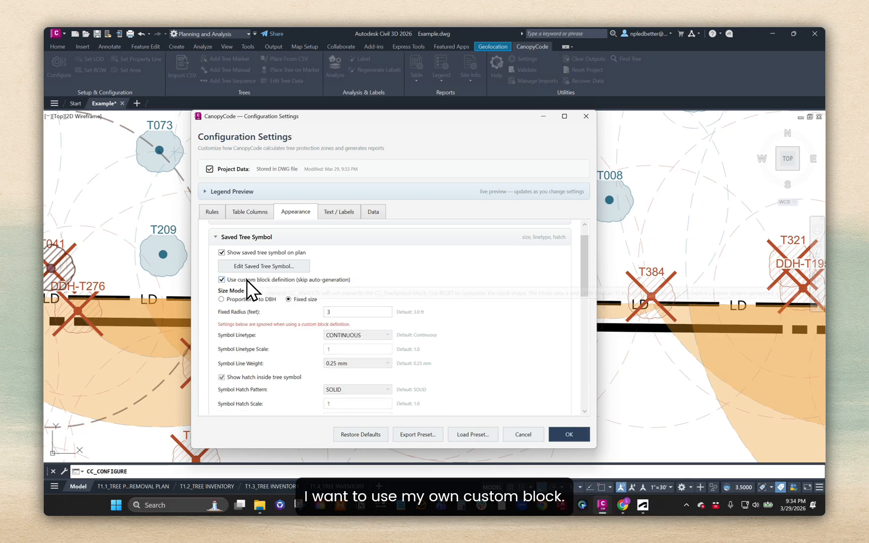
click(296, 263)
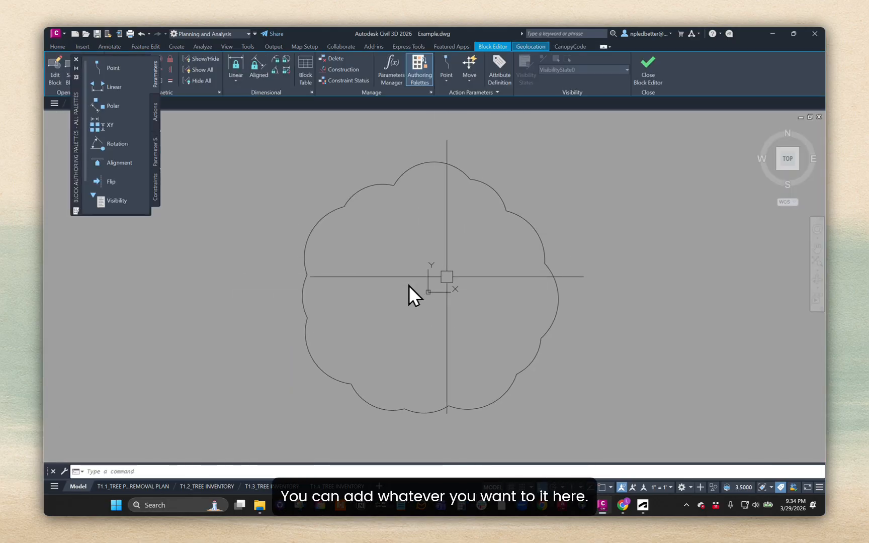
middle_drag(441, 274, 421, 270)
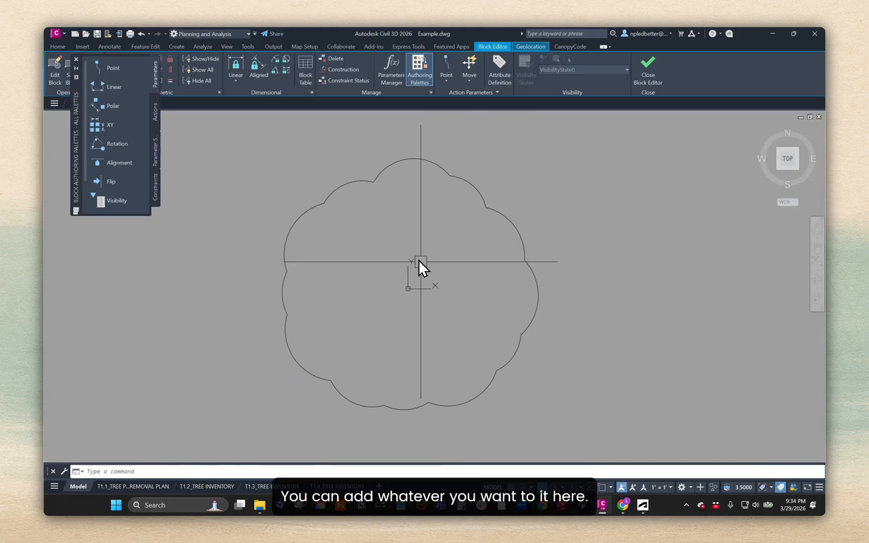
click(650, 73)
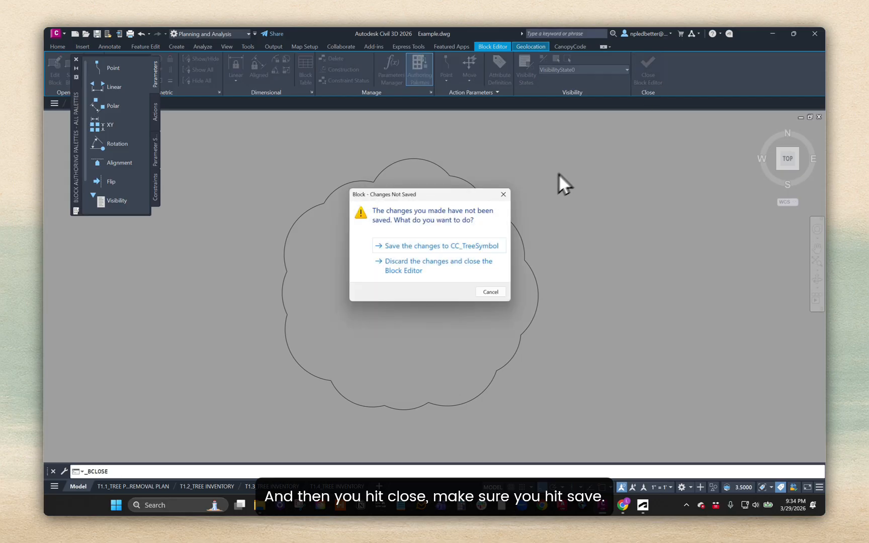
click(422, 265)
middle_drag(320, 280, 312, 255)
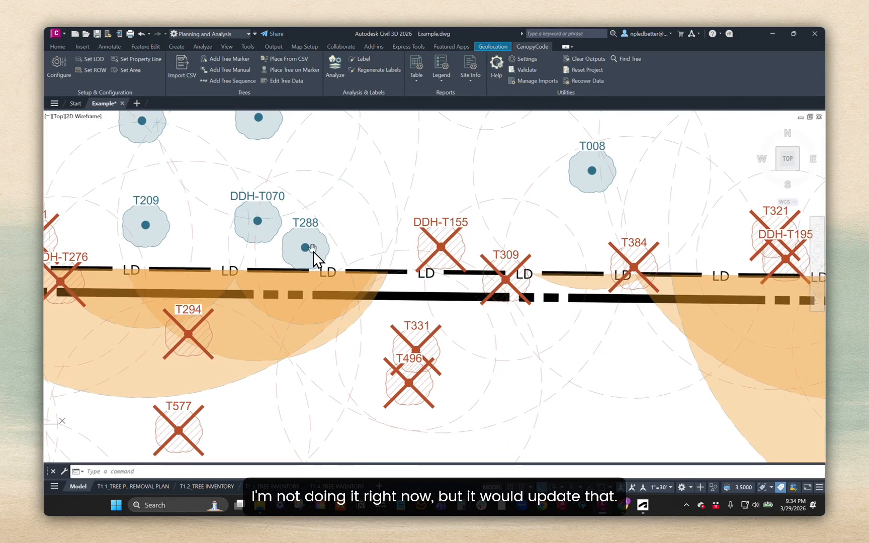
- Turn off the saved tree symbol's custom block definition in the configuration, and try that option on and off for the removed symbol
click(58, 64)
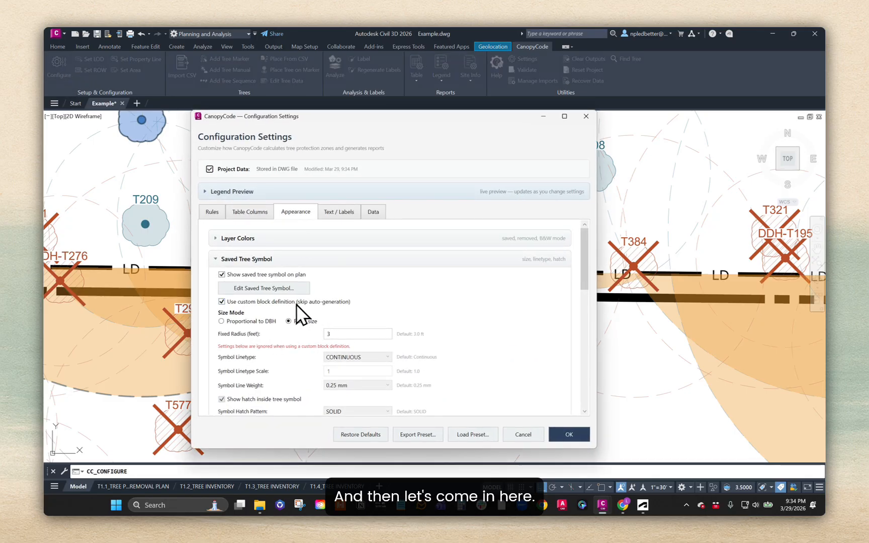
click(230, 302)
scroll(326, 301, down, 5)
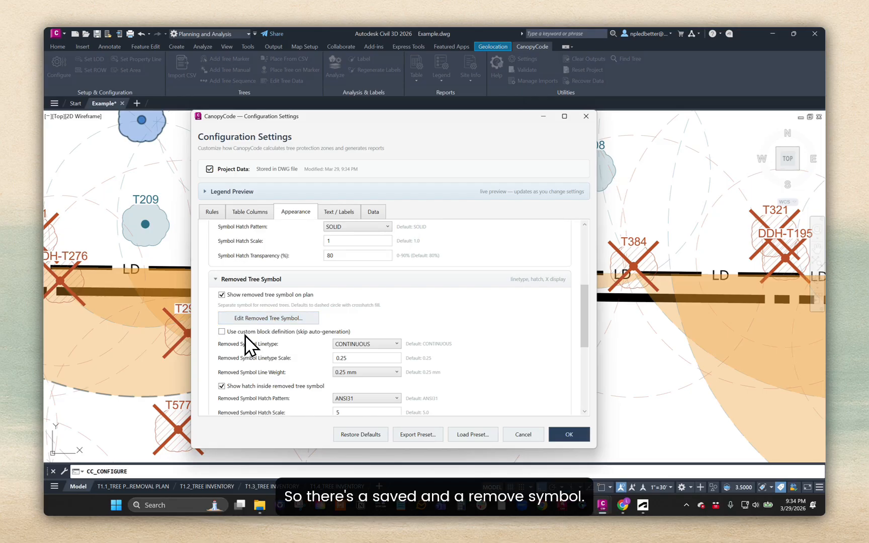
click(248, 331)
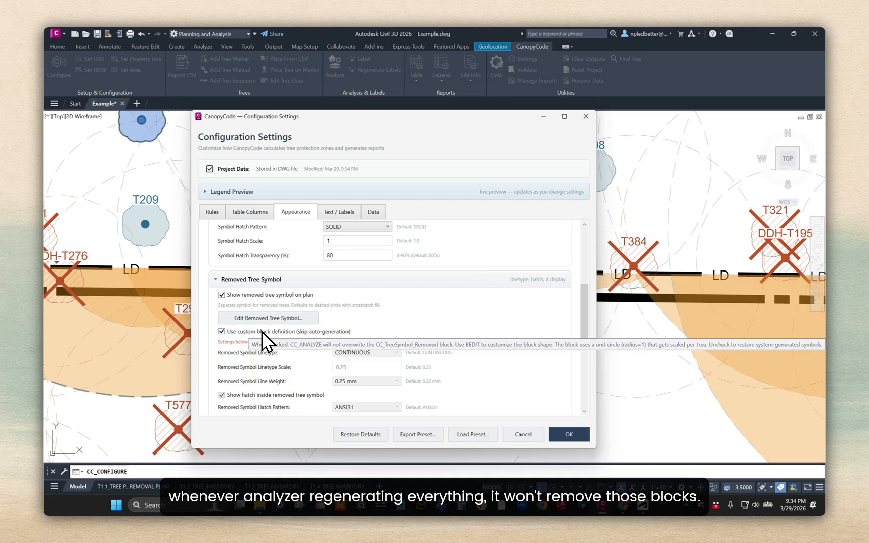
click(221, 332)
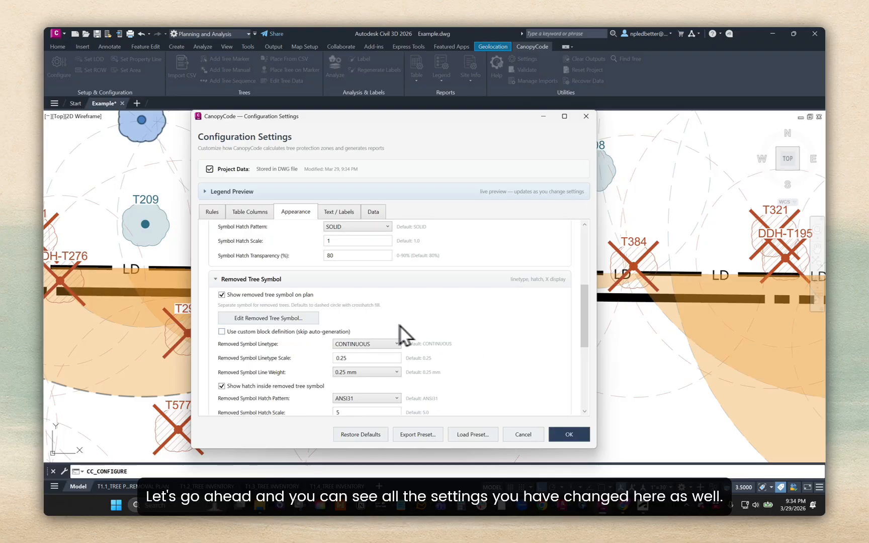
- Review the saved and removed tree symbol settings, and close the configuration without applying changes
scroll(545, 345, up, 3)
scroll(521, 333, down, 4)
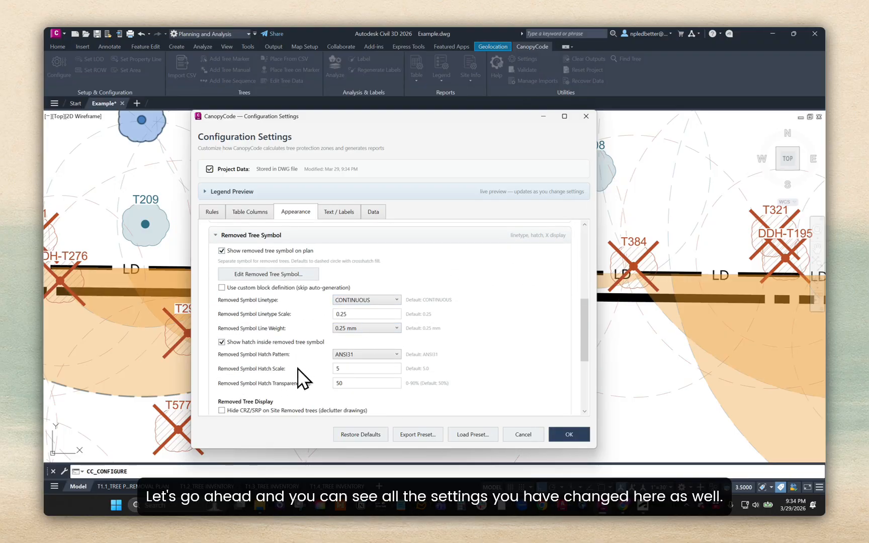
scroll(483, 355, up, 10)
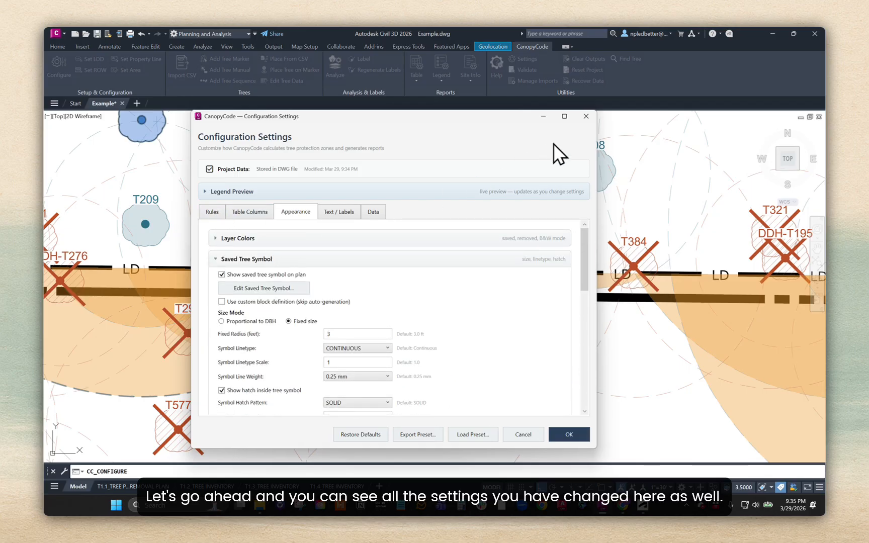
click(585, 117)
- Label tree T344's impact hatch on the eastern site boundary, turning Ortho off and placing the leader text west of it
scroll(446, 204, down, 6)
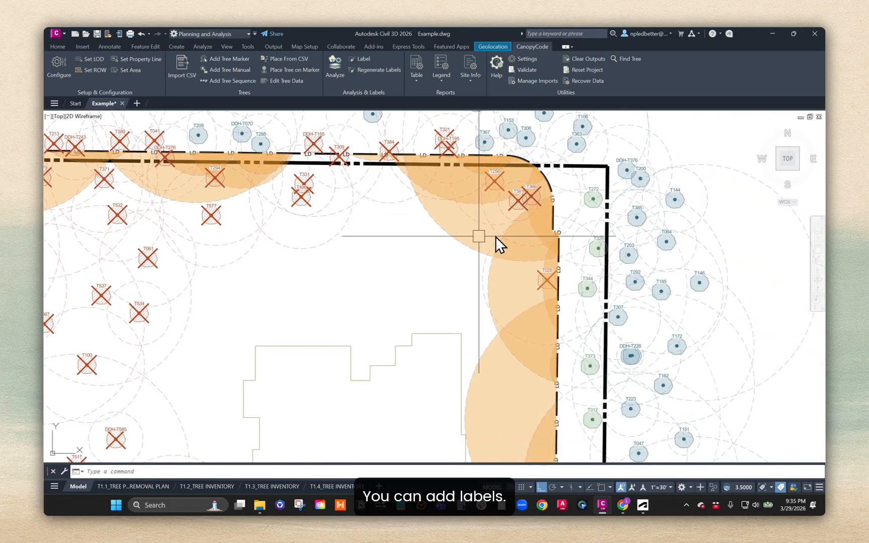
click(361, 58)
click(501, 297)
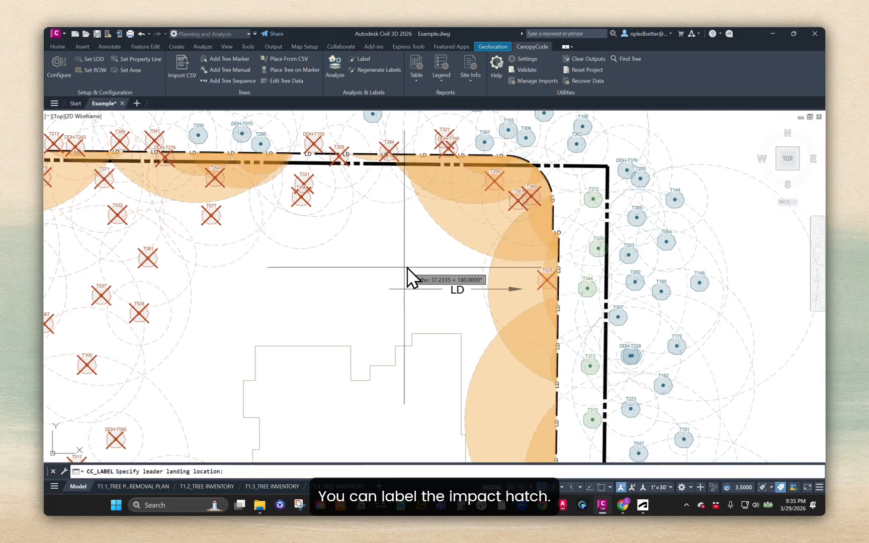
key(F8)
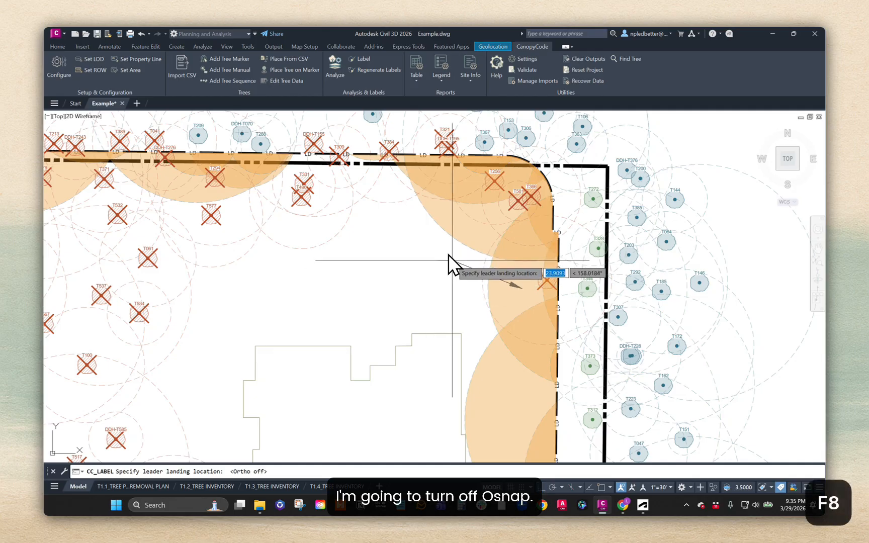
click(433, 258)
- Label site tree T312 by picking its critical root zone, place the text below the T344 impact label, and end the labeling
middle_drag(484, 353, 476, 316)
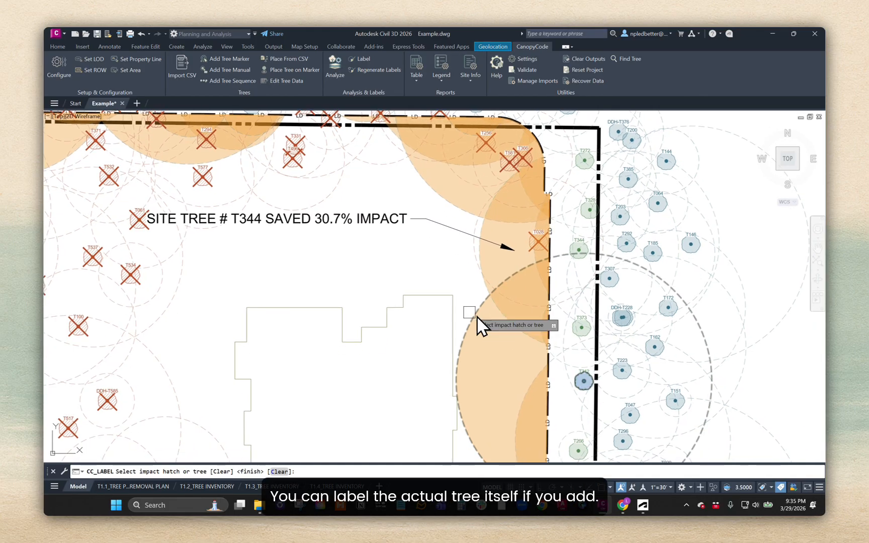
click(470, 313)
click(414, 275)
middle_drag(383, 288, 417, 278)
key(Escape)
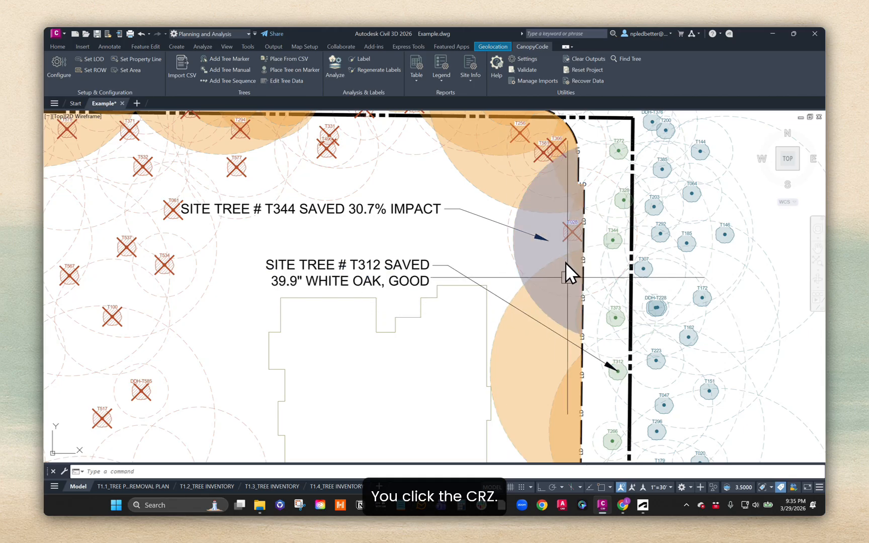
- Turn off the custom block definition for the saved tree symbol in the appearance settings and apply the configuration
scroll(489, 312, down, 2)
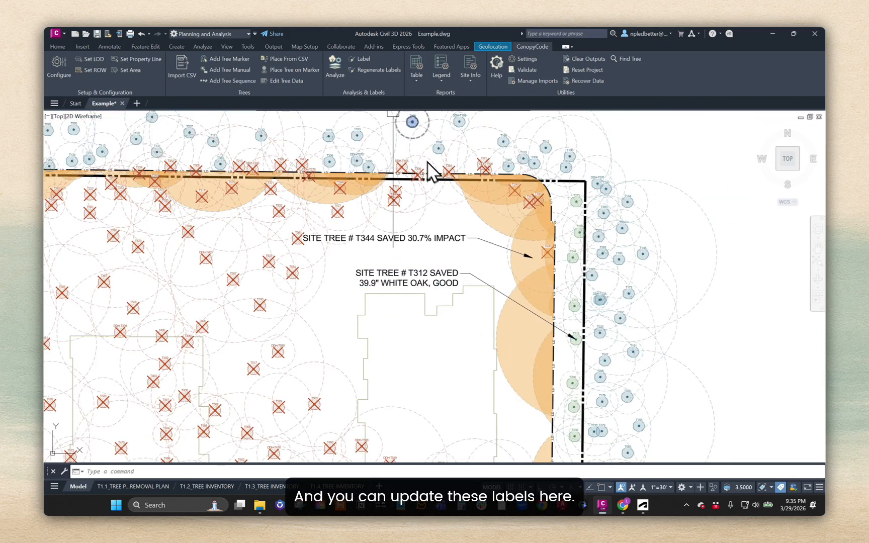
click(60, 68)
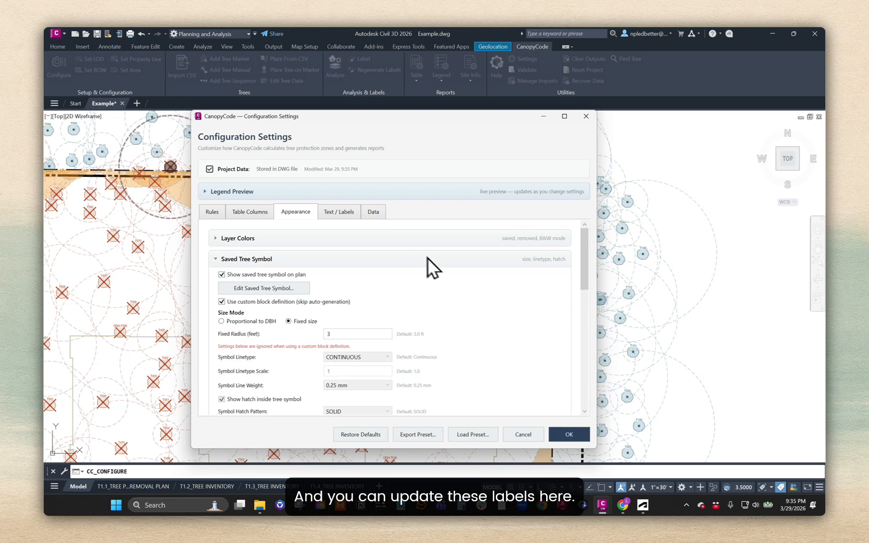
click(347, 213)
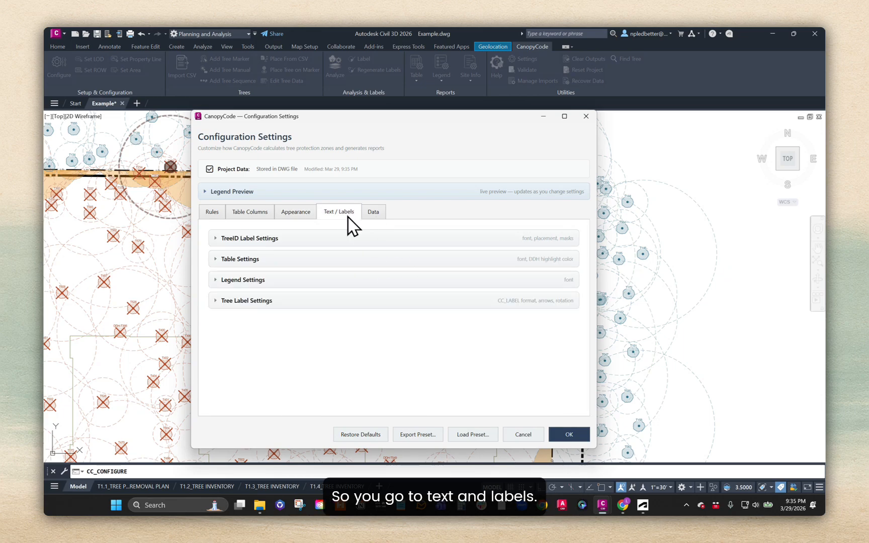
click(292, 213)
click(243, 302)
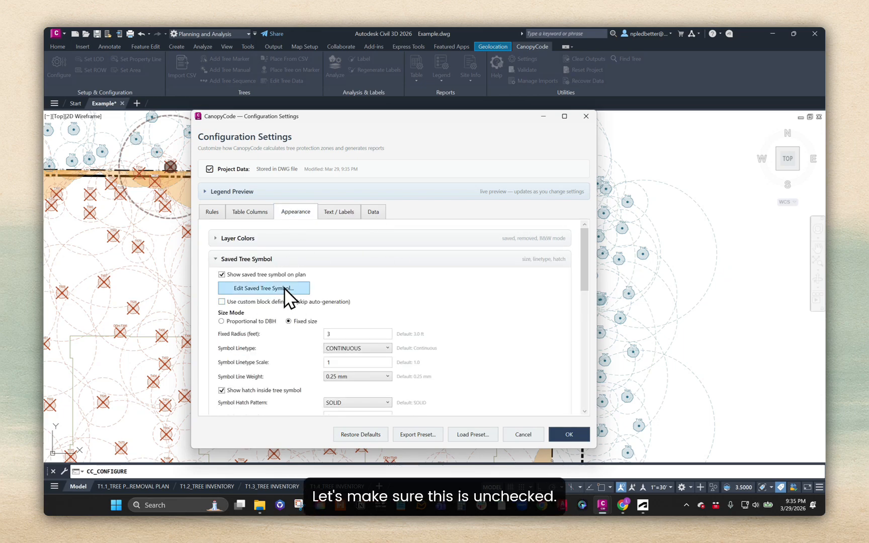
scroll(254, 271, down, 3)
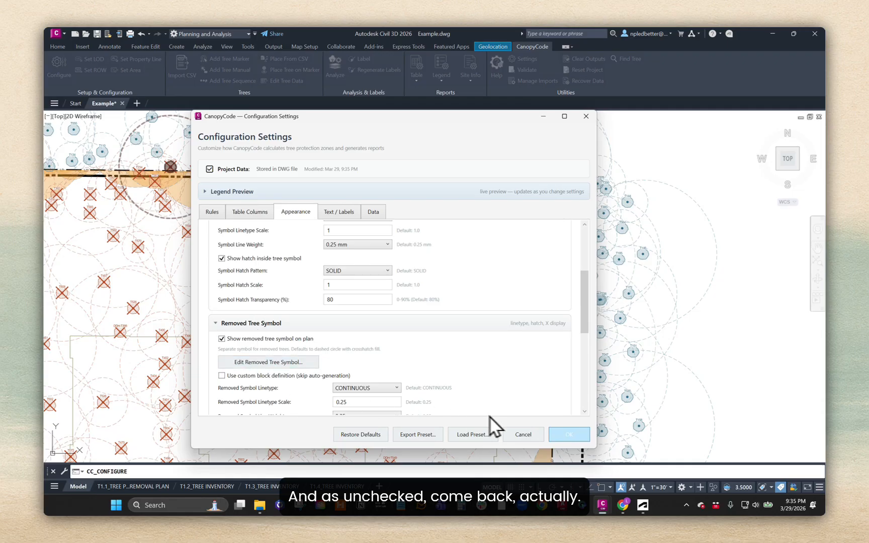
click(570, 435)
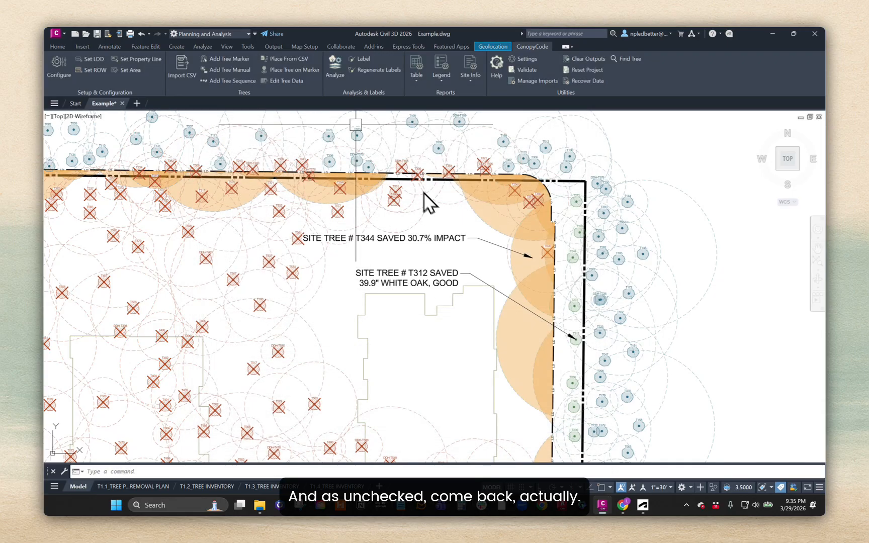
- Review the impact and tree label format templates and the impact label shortcodes, and close the configuration without applying changes
click(54, 64)
click(338, 212)
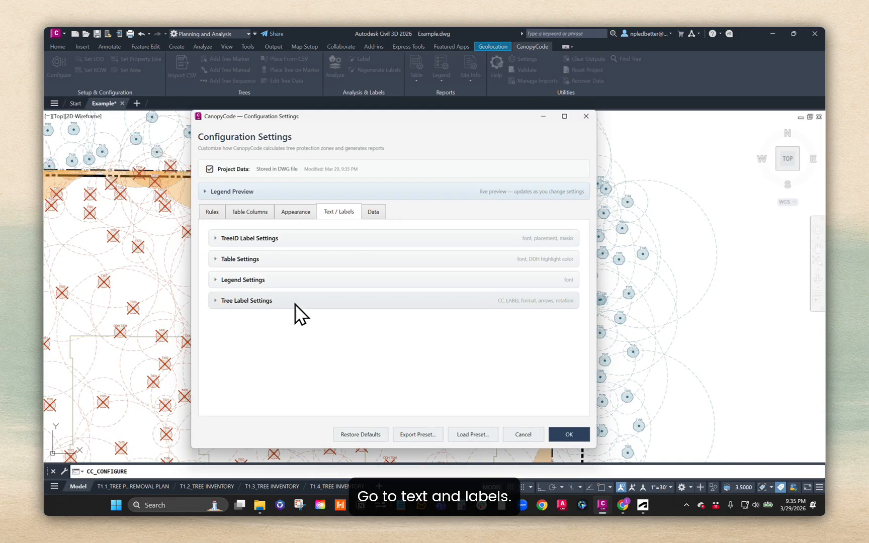
click(268, 301)
scroll(364, 332, down, 3)
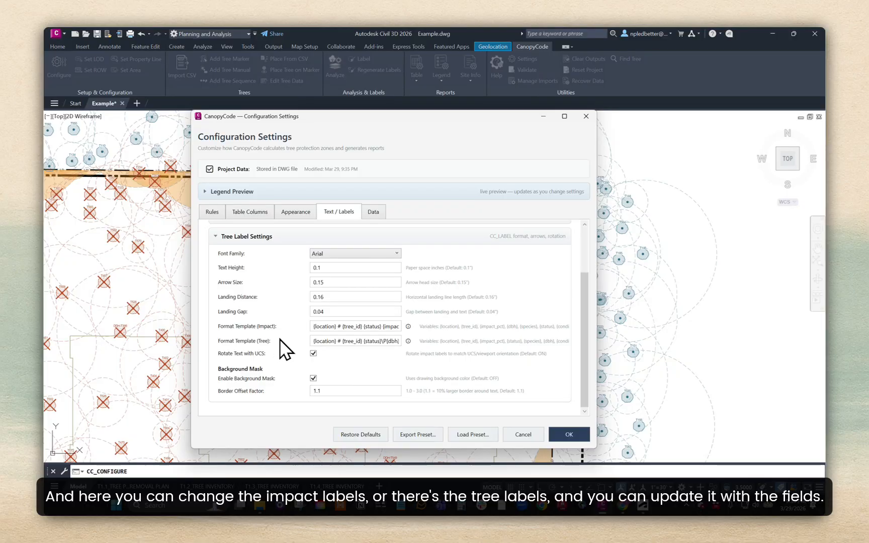
click(408, 326)
scroll(395, 251, down, 3)
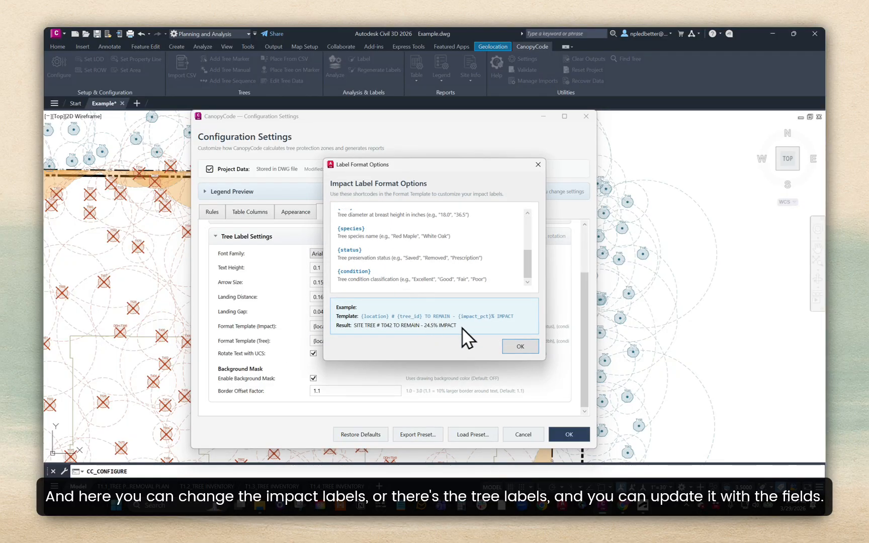
key(Escape)
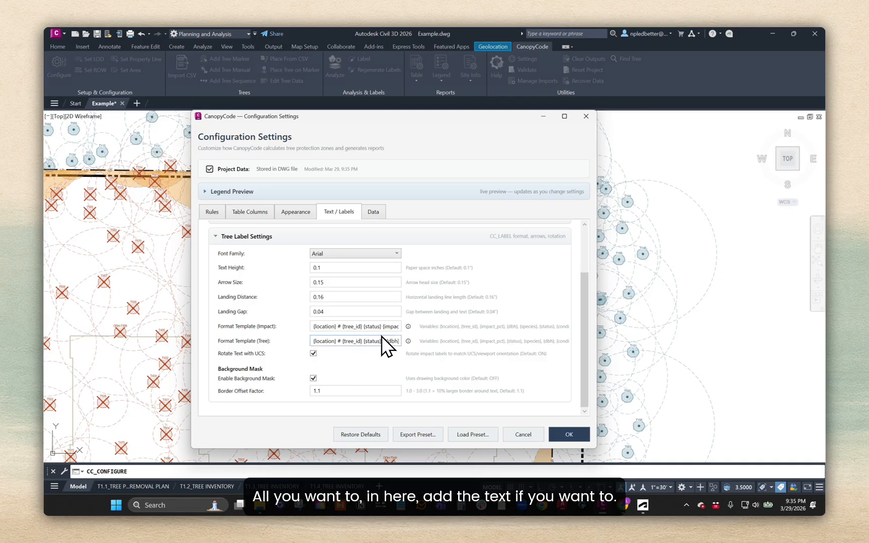
key(BackSpace)
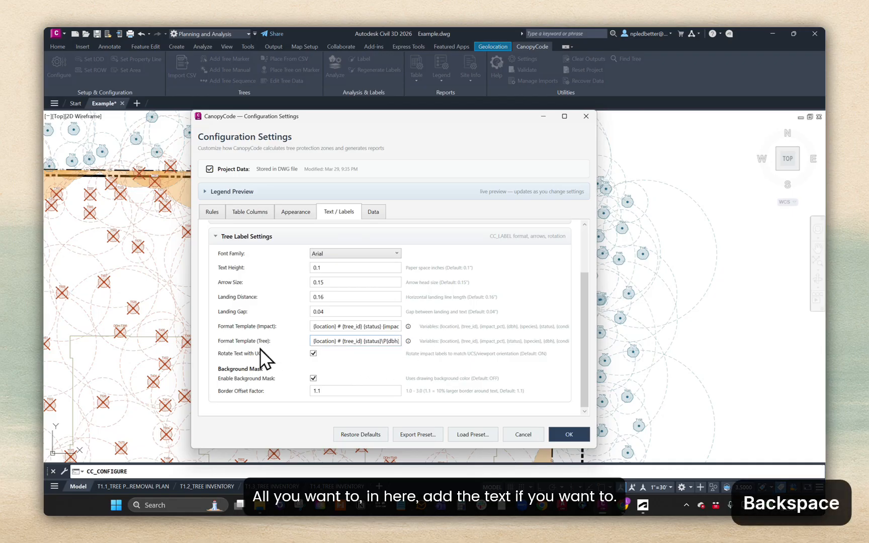
click(538, 433)
- Switch to File Explorer and open site-survey-611-trees.csv from the Xrefs folder in Excel
scroll(414, 247, down, 7)
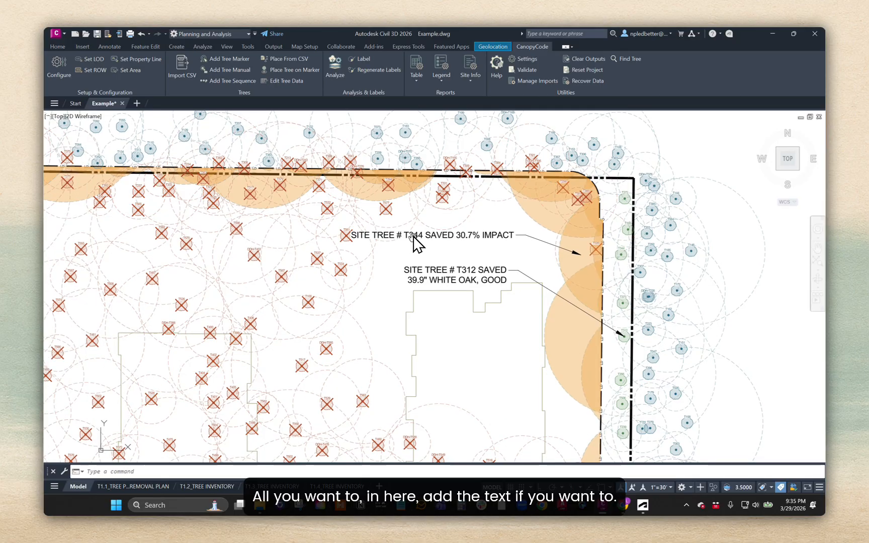
scroll(439, 214, up, 3)
middle_drag(469, 215, 449, 219)
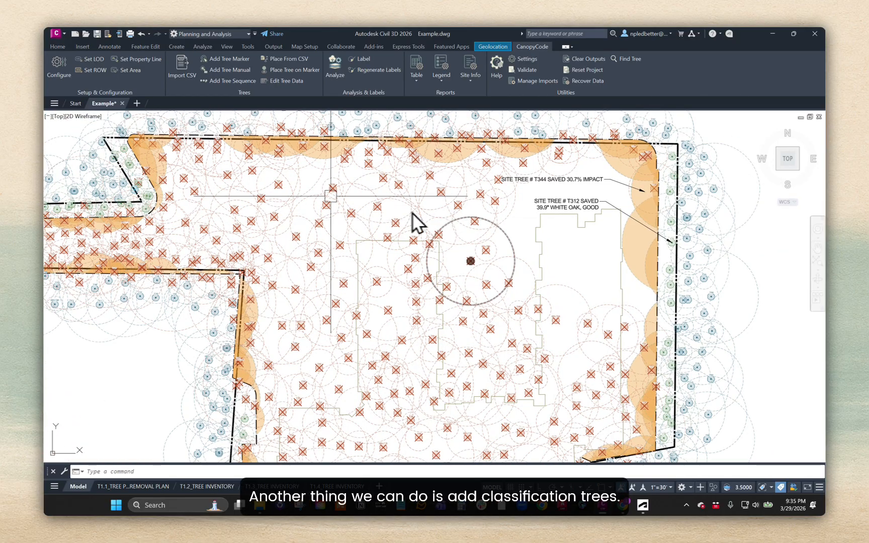
middle_drag(348, 294, 369, 295)
click(264, 503)
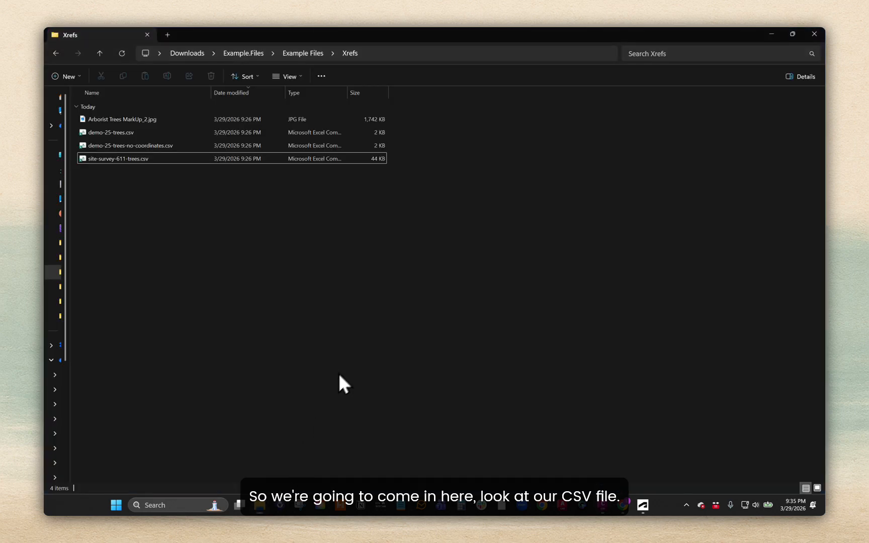
double_click(116, 159)
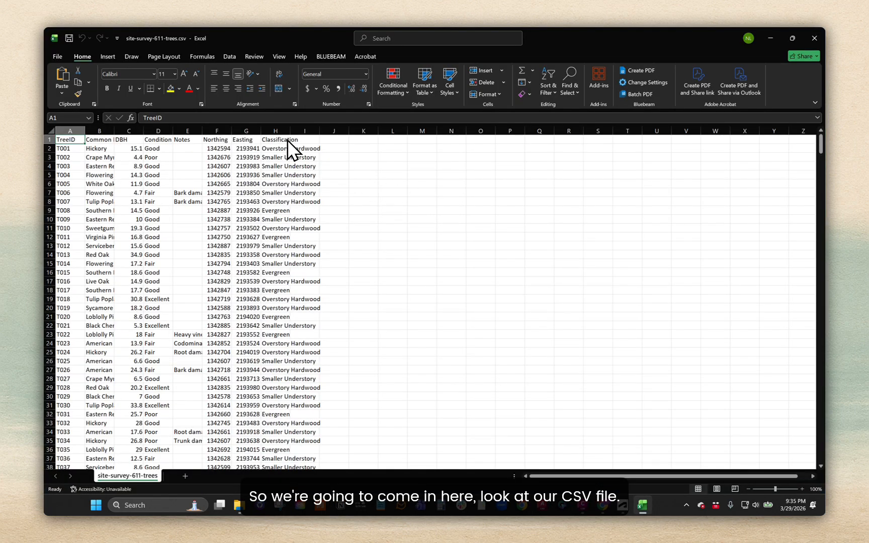
- Widen the Classification and Common Name columns so their entries are fully readable
drag(290, 131, 326, 132)
click(291, 140)
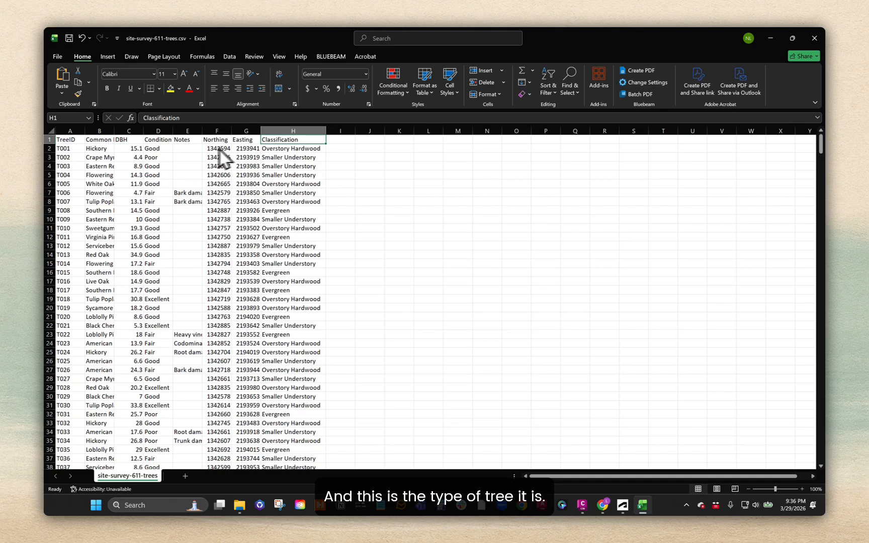
drag(114, 131, 148, 132)
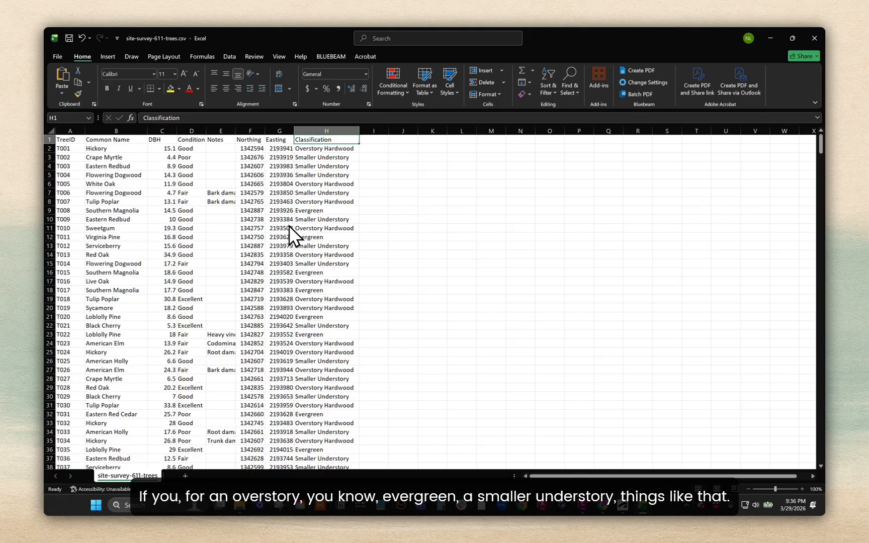
- Copy the classification text "Overstory Hardwood" from cell H2 and switch back to Civil 3D
click(308, 148)
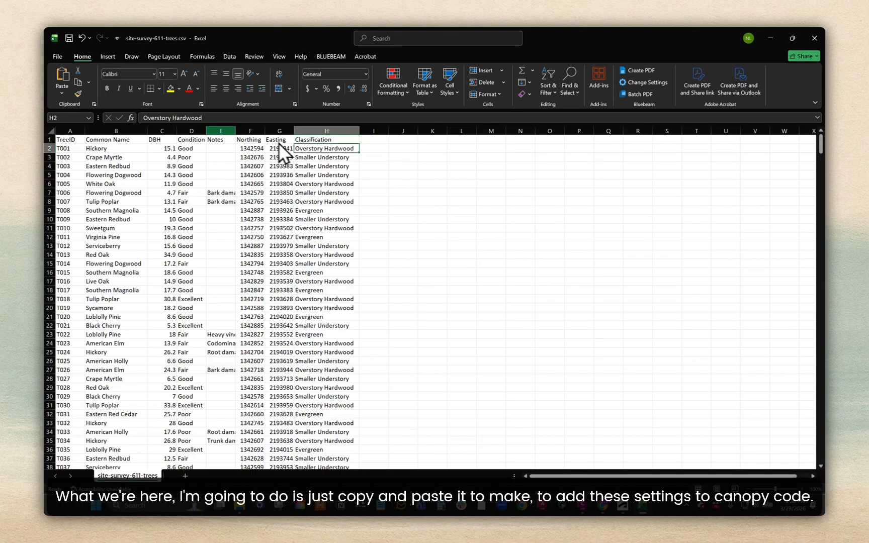
drag(209, 117, 97, 120)
key(ctrl+c)
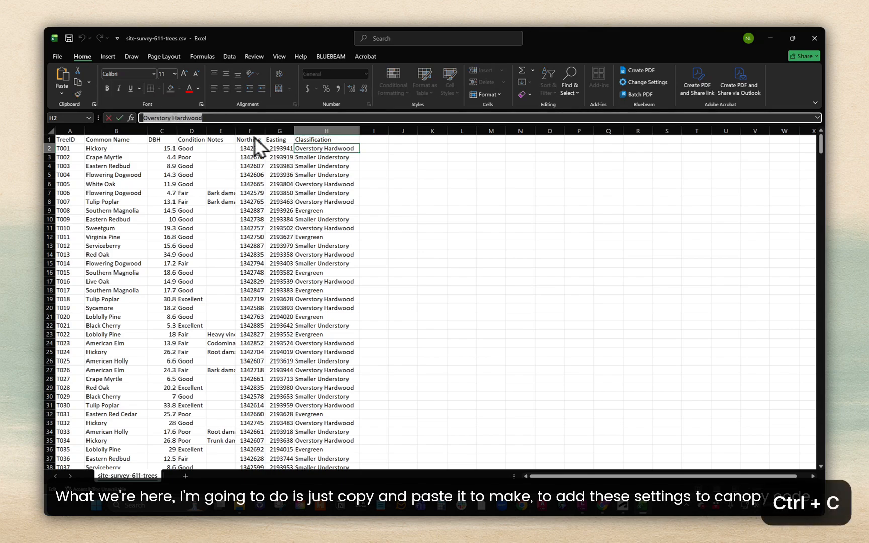
click(768, 38)
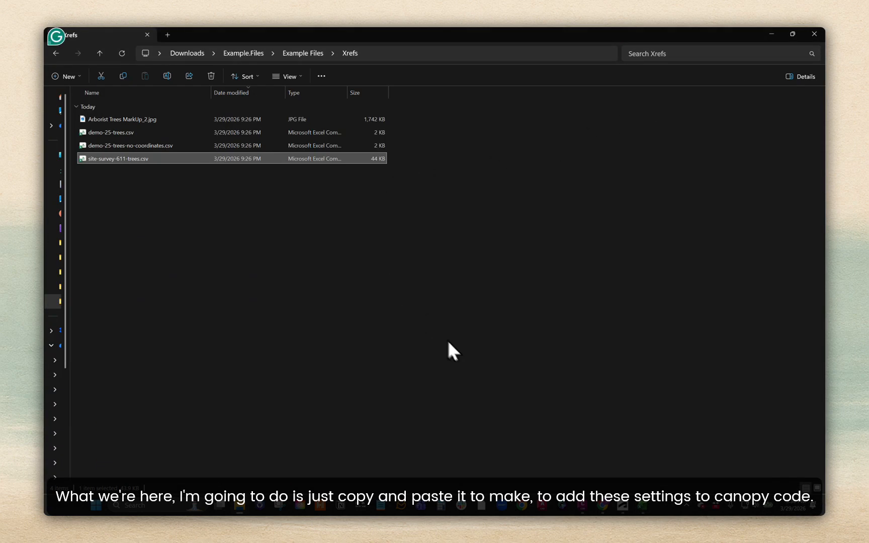
click(573, 499)
- Enable tree classification groups in the CanopyCode configuration rules and add a classification group
click(59, 66)
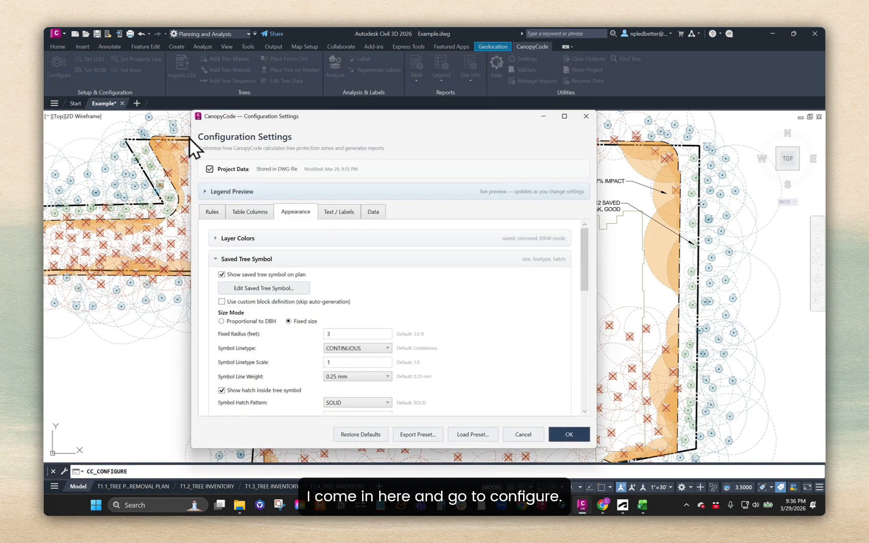
click(212, 212)
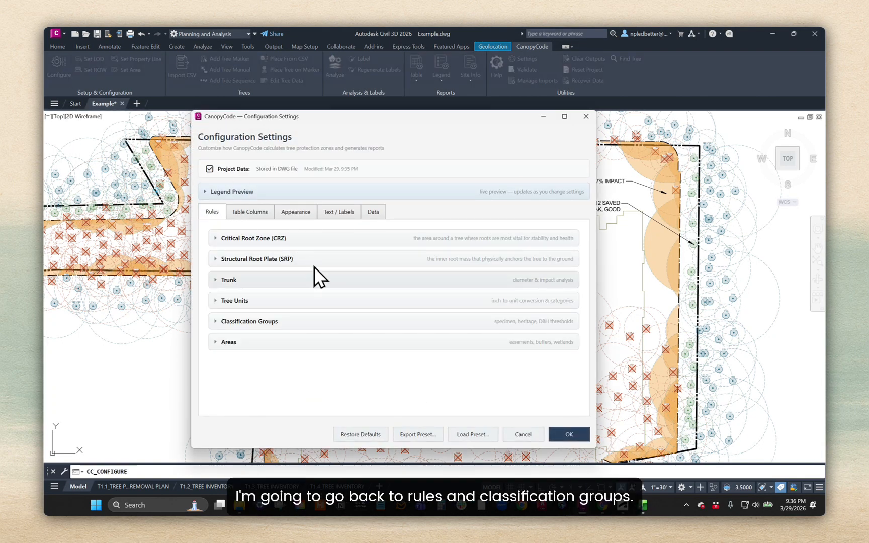
click(249, 322)
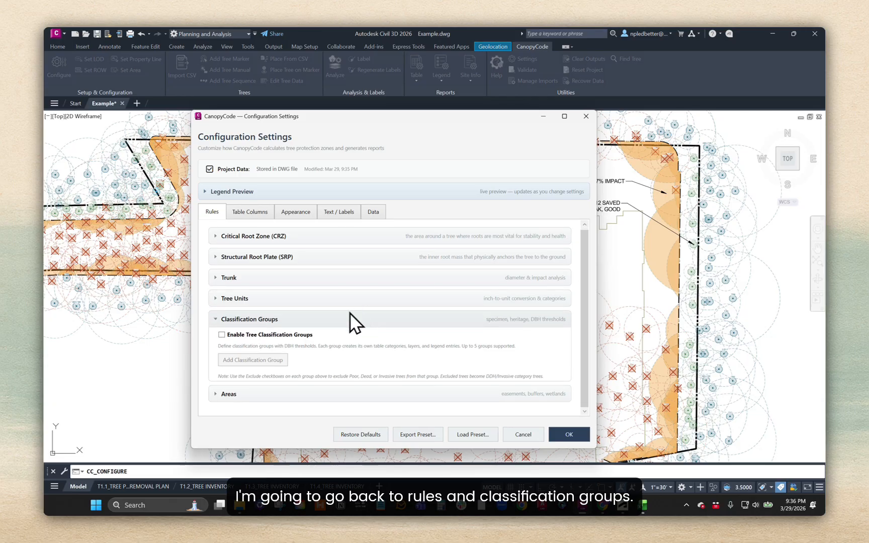
click(247, 337)
scroll(373, 282, down, 1)
scroll(373, 282, down, 2)
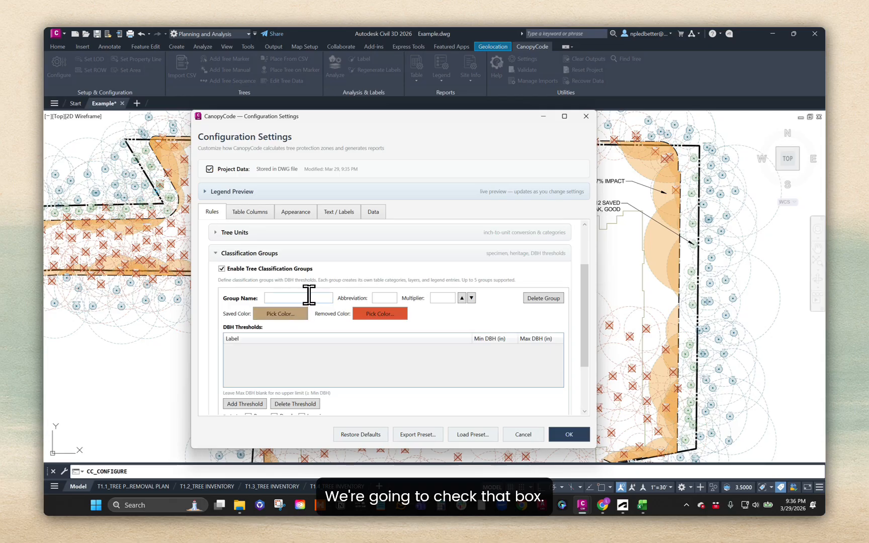
- Name the new classification group Landmark with the abbreviation LAND, leaving its multiplier blank
text(an)
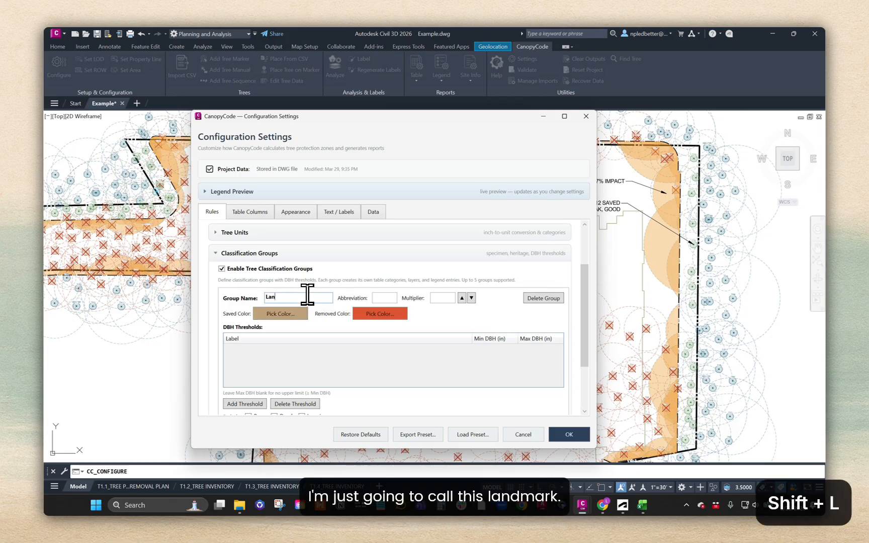
text(dmark)
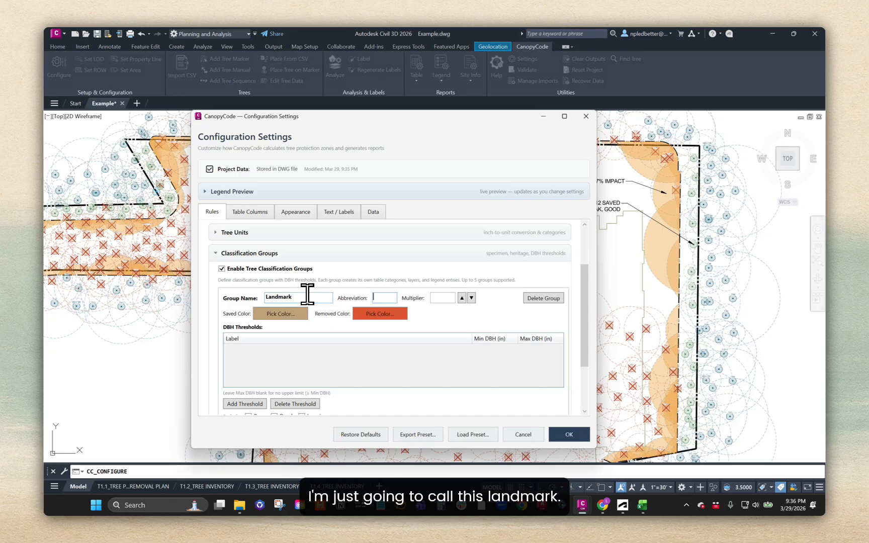
text(LAND)
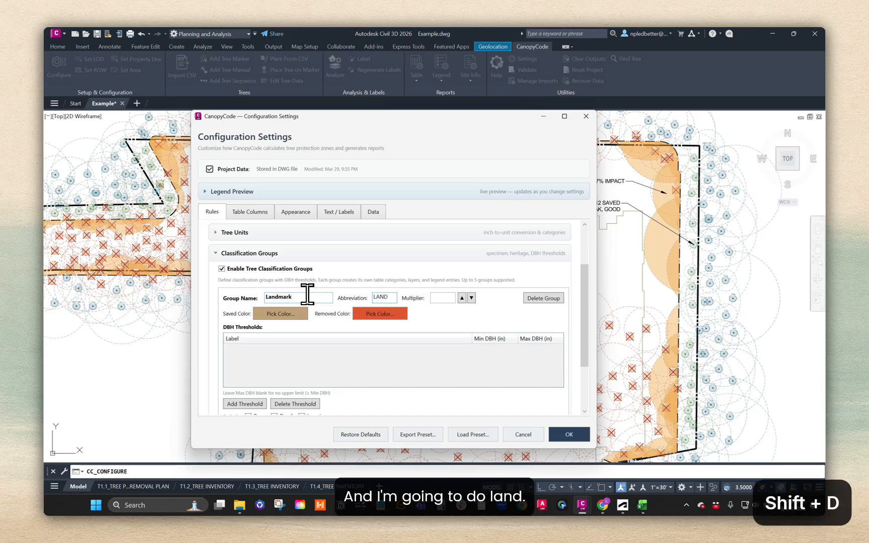
click(449, 298)
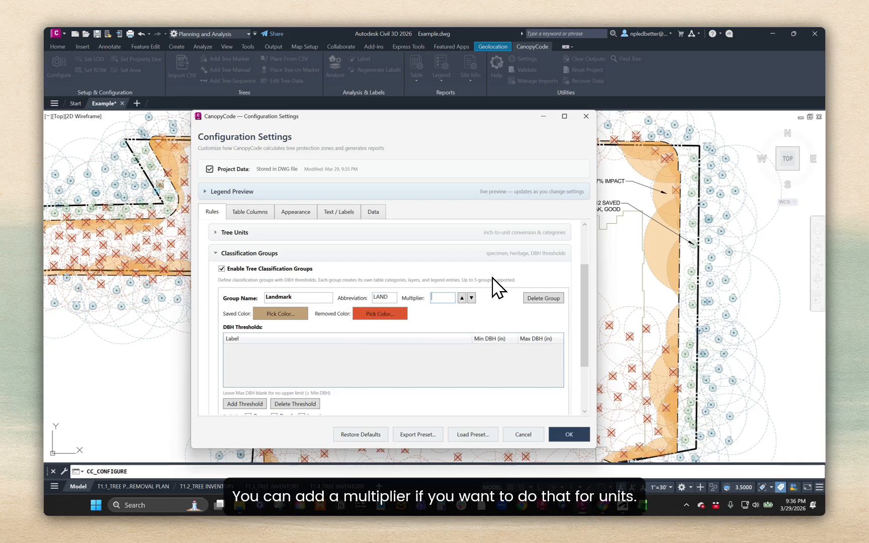
- Add three DBH thresholds to the Landmark group and label the first one with the copied text "Overstory Hardwood"
click(261, 406)
click(254, 406)
click(253, 406)
double_click(267, 348)
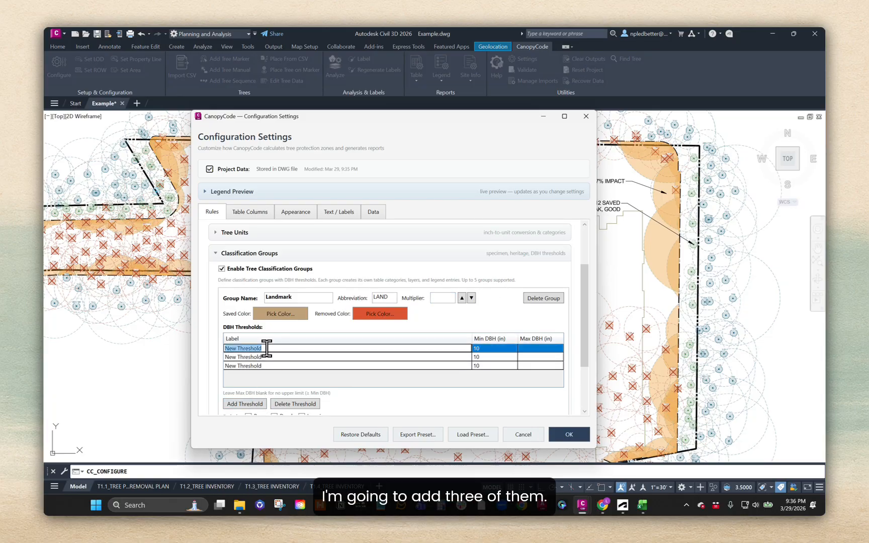
key(ctrl+v)
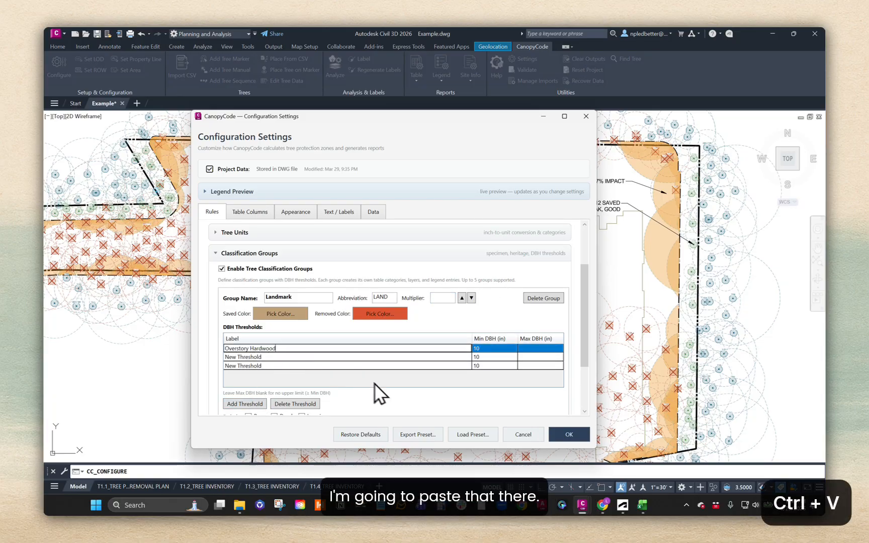
- Copy "Smaller Understory" from cell H3 of the tree survey in Excel and paste it as the second threshold's label in Civil 3D
click(639, 504)
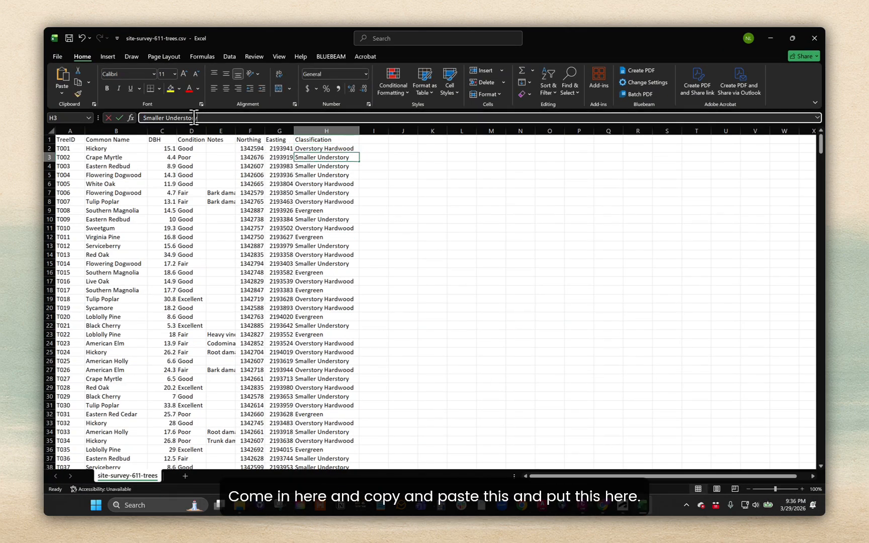
drag(199, 117, 101, 116)
key(ctrl+c)
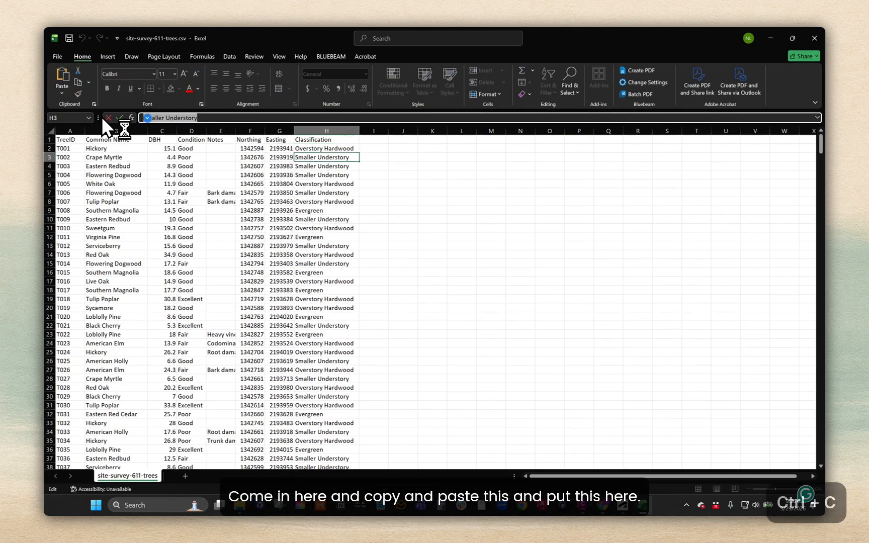
click(770, 38)
click(280, 358)
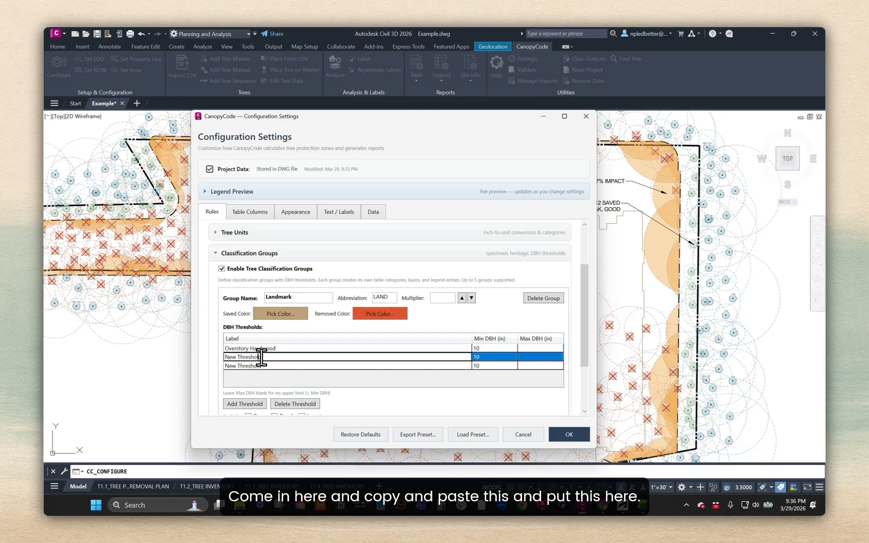
key(ctrl+v)
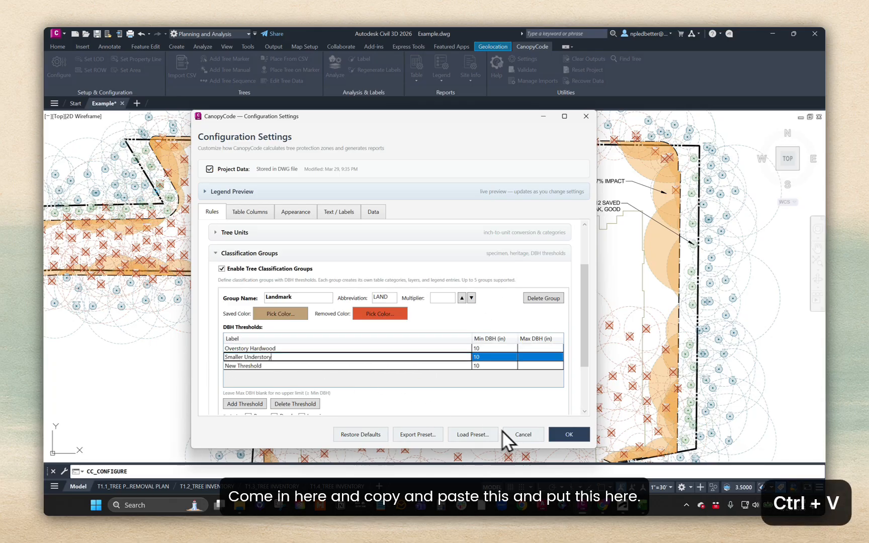
- Copy "Evergreen" from cell H9 of the tree survey in Excel and paste it as the third threshold's label in Civil 3D
click(642, 506)
key(Escape)
key(Down)
key(Down)
key(Down)
key(Down)
key(Down)
key(Down)
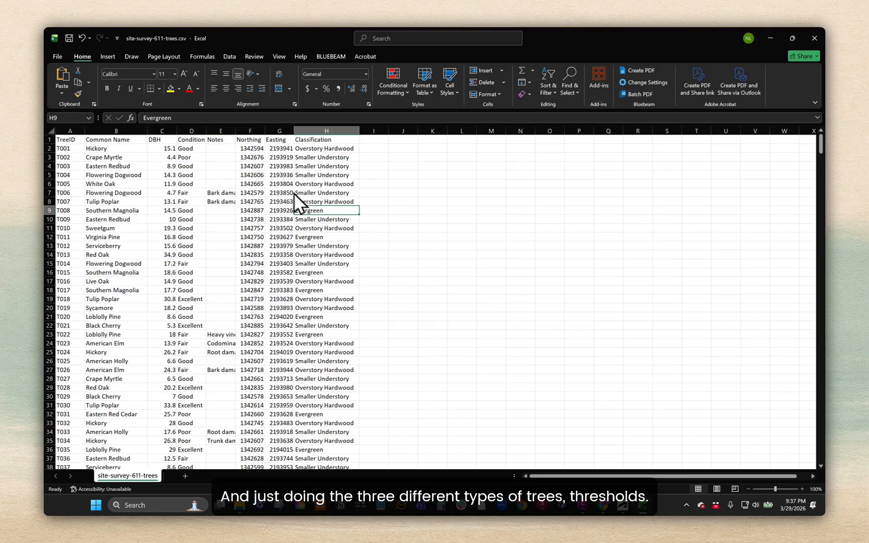
drag(184, 117, 91, 130)
key(ctrl+c)
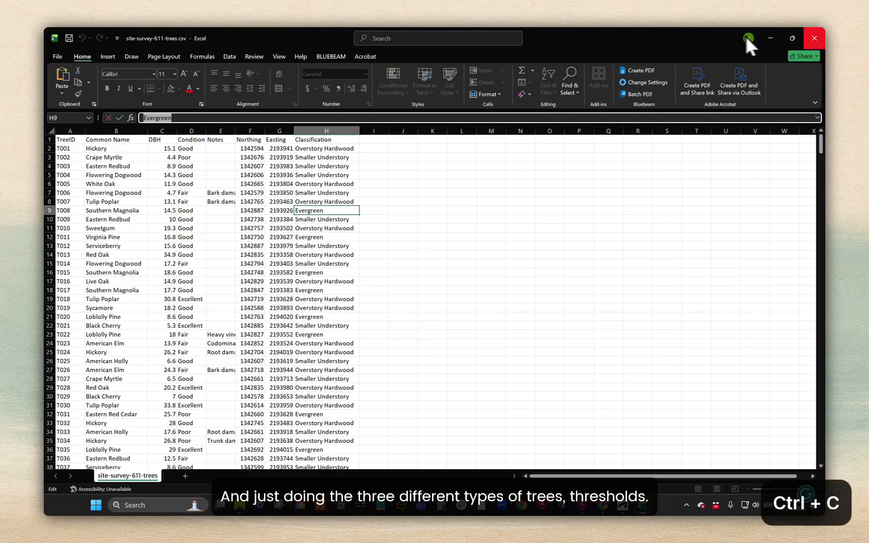
click(773, 37)
click(262, 366)
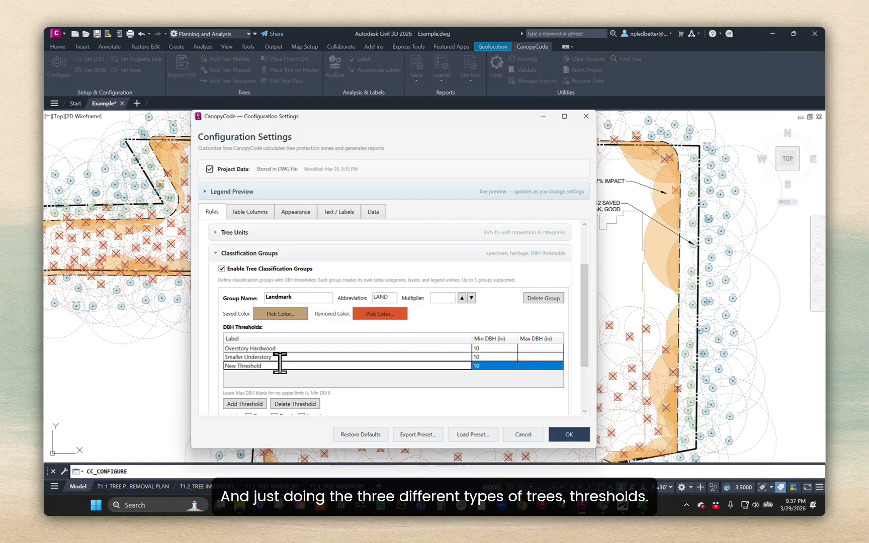
click(280, 364)
key(ctrl+v)
- Set the minimum DBH to 24 in for Overstory Hardwood, 15 in for Smaller Understory and 30 in for Evergreen
double_click(484, 348)
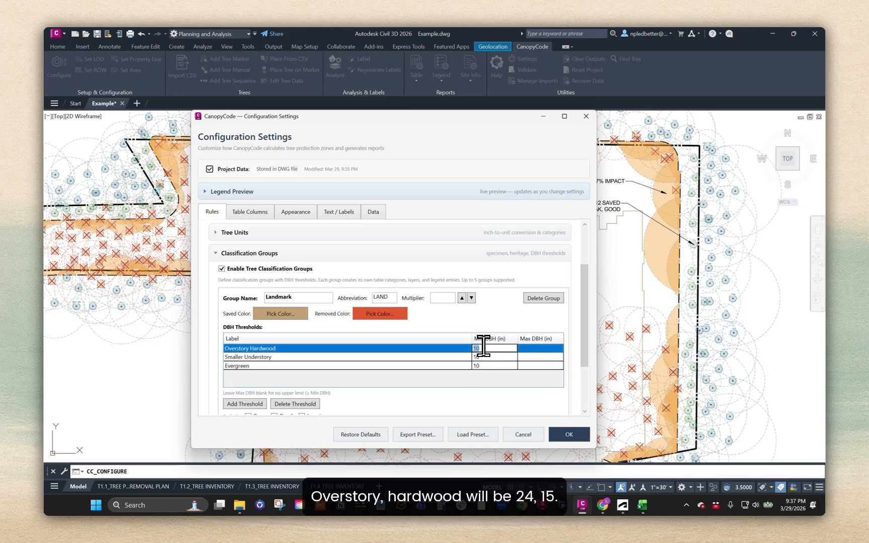
key(Return)
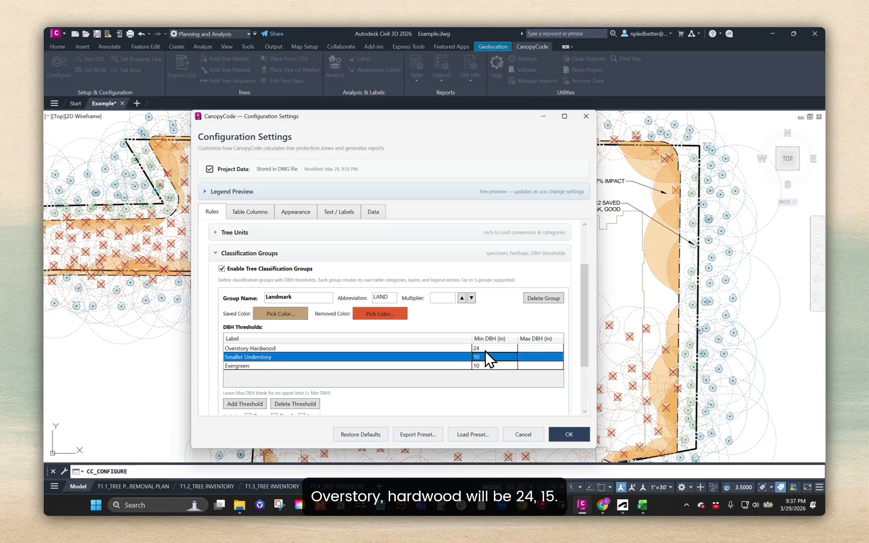
text(15)
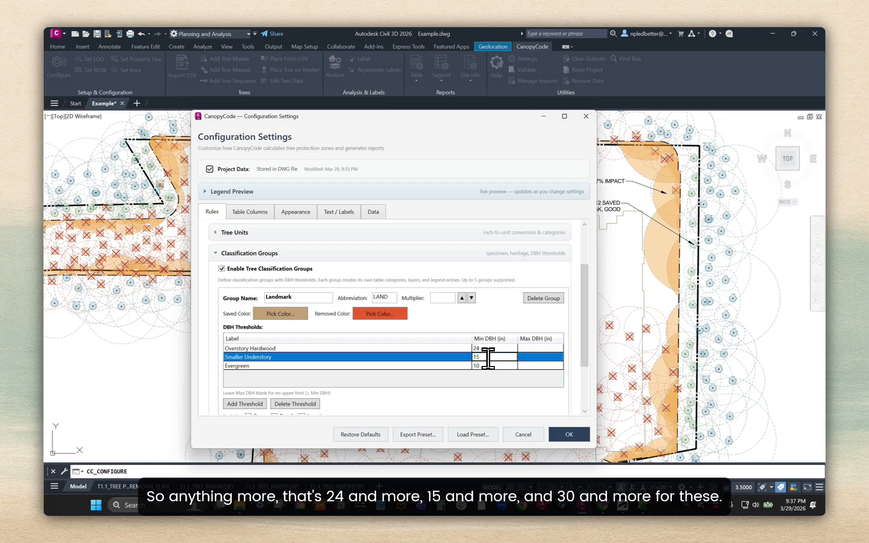
click(486, 365)
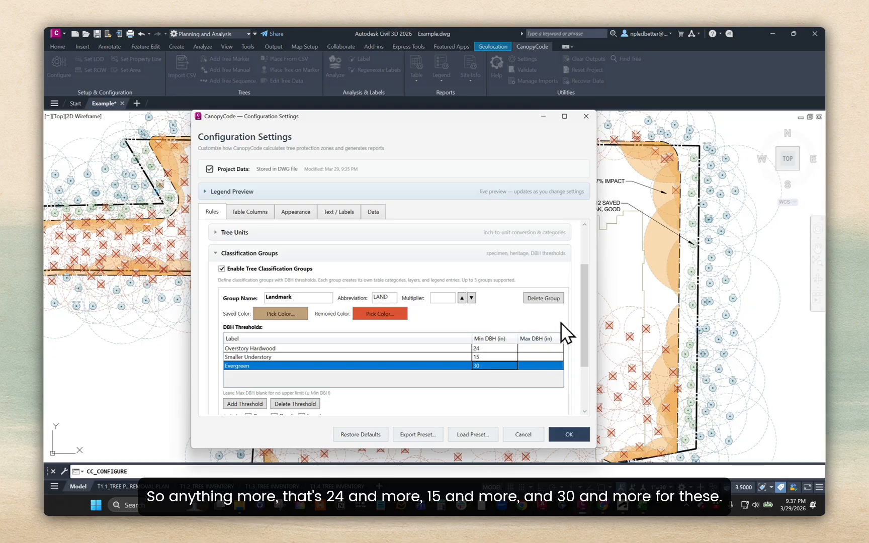
- Exclude poor, dead and invasive trees from the Landmark classification group
scroll(584, 302, down, 2)
click(248, 378)
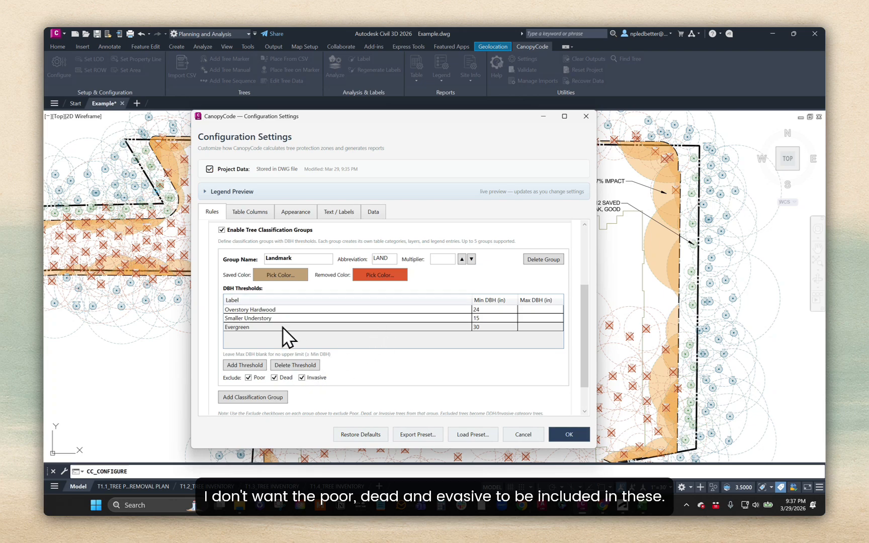
scroll(351, 378, up, 1)
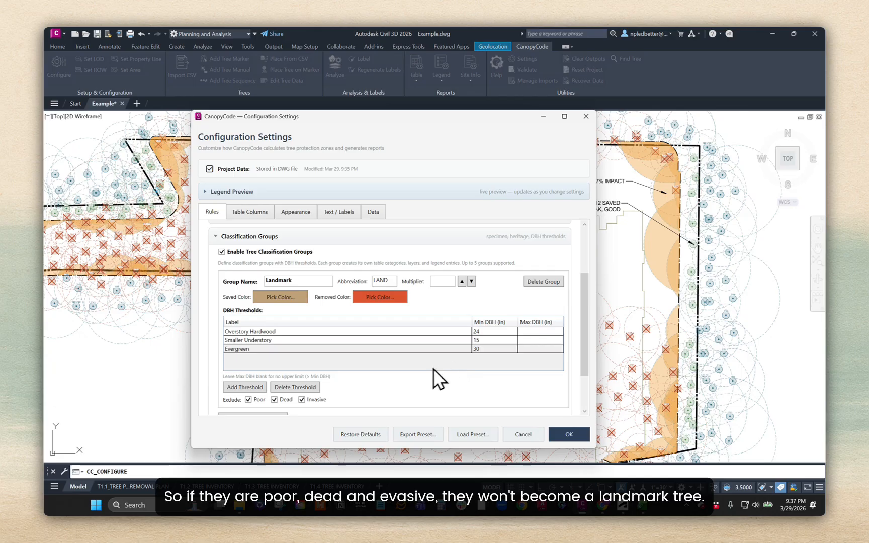
scroll(433, 368, down, 3)
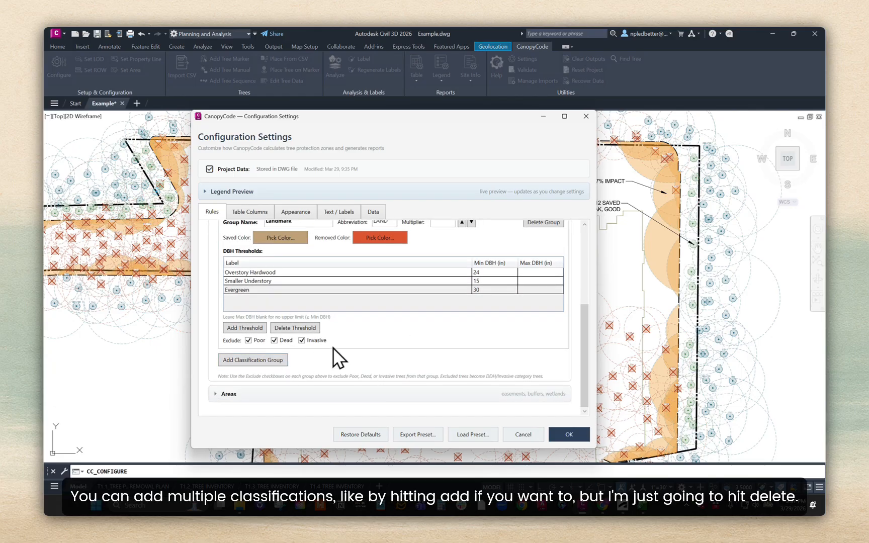
- Add a second, empty classification group below Landmark and delete it again
scroll(332, 345, up, 1)
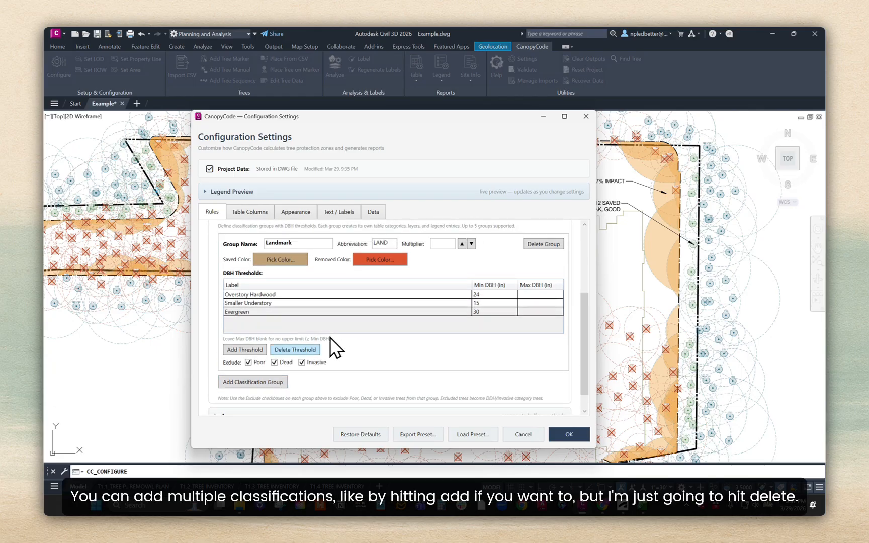
click(249, 382)
scroll(322, 368, down, 1)
click(550, 362)
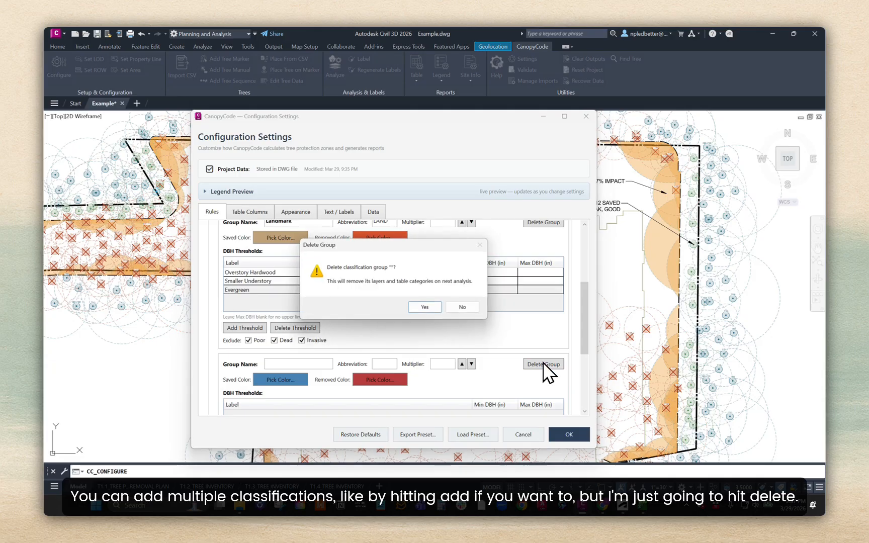
click(418, 307)
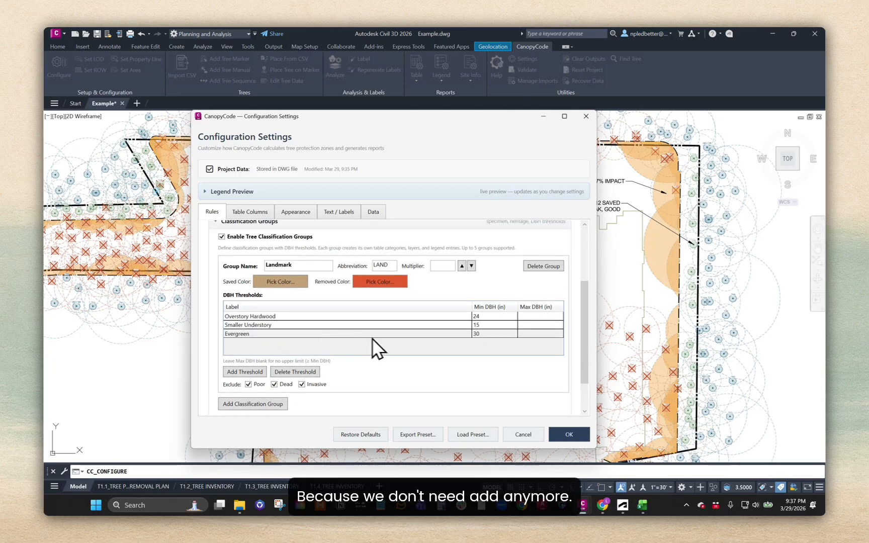
- Apply the configuration settings and rerun the tree analysis from the T1.1 tree removal plan layout, regenerating all outputs
click(569, 435)
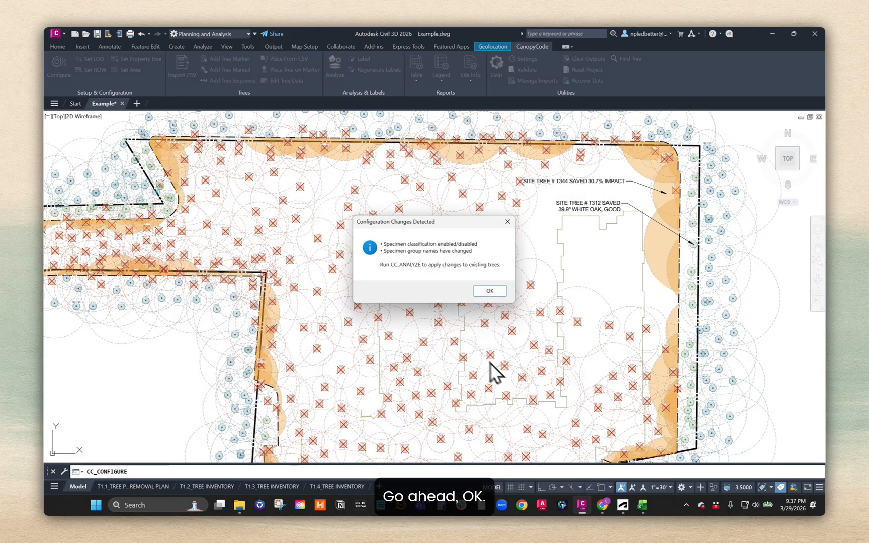
click(488, 293)
scroll(495, 297, down, 5)
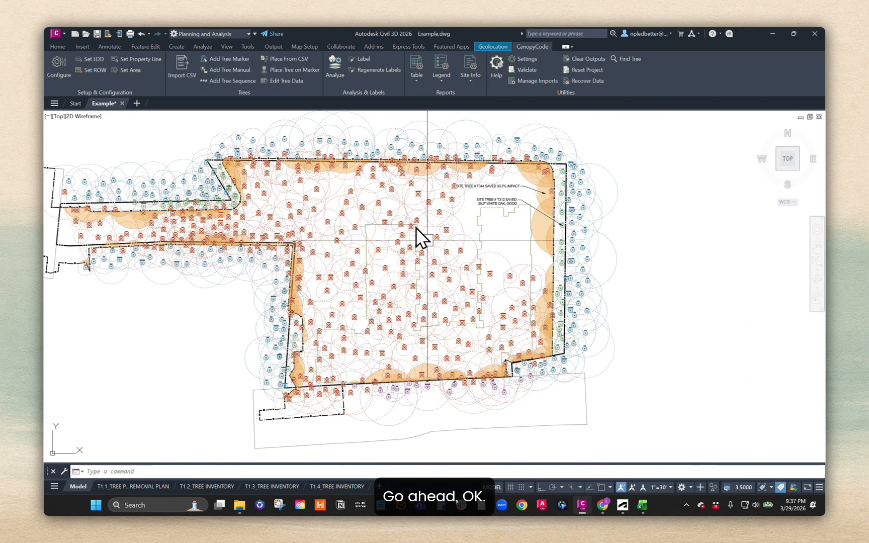
click(159, 484)
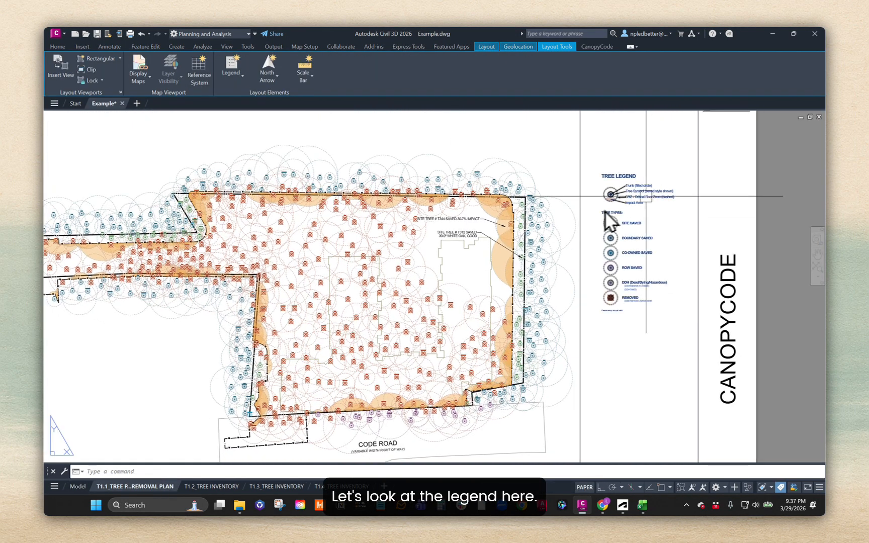
click(596, 47)
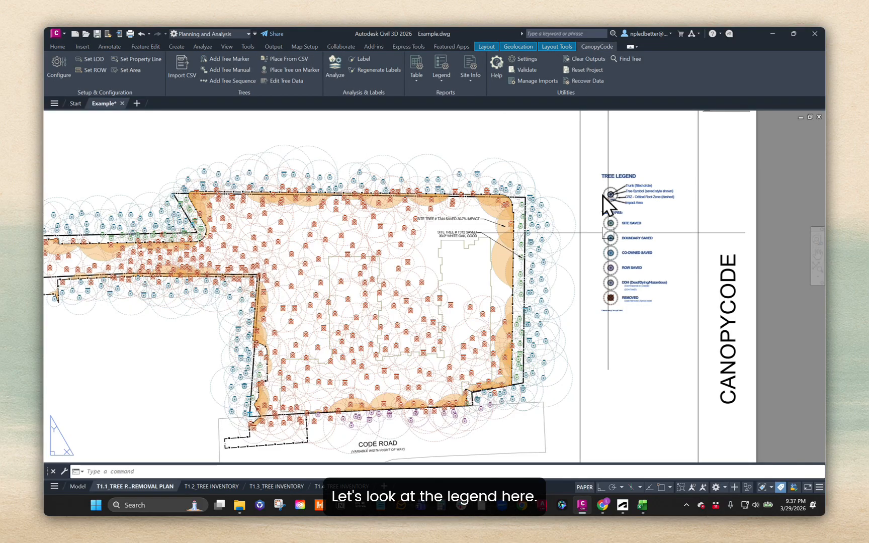
scroll(602, 195, up, 5)
click(334, 68)
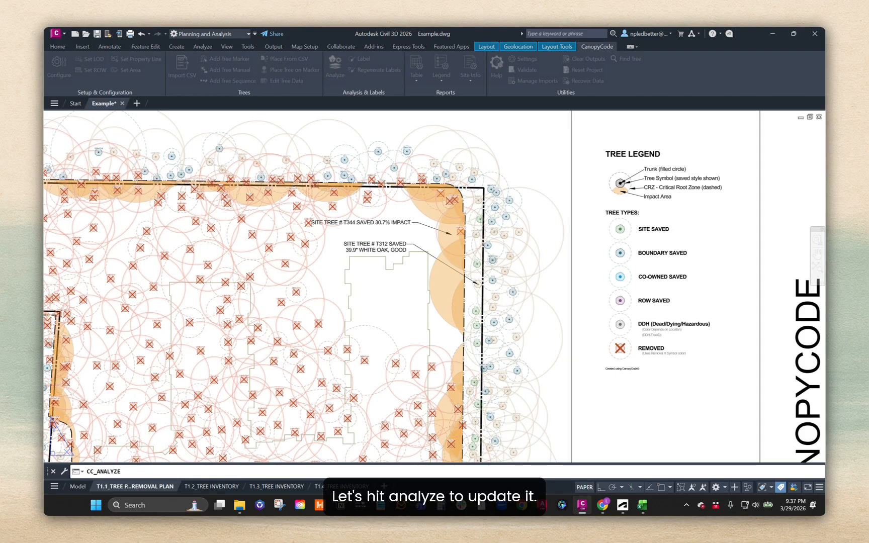
click(443, 338)
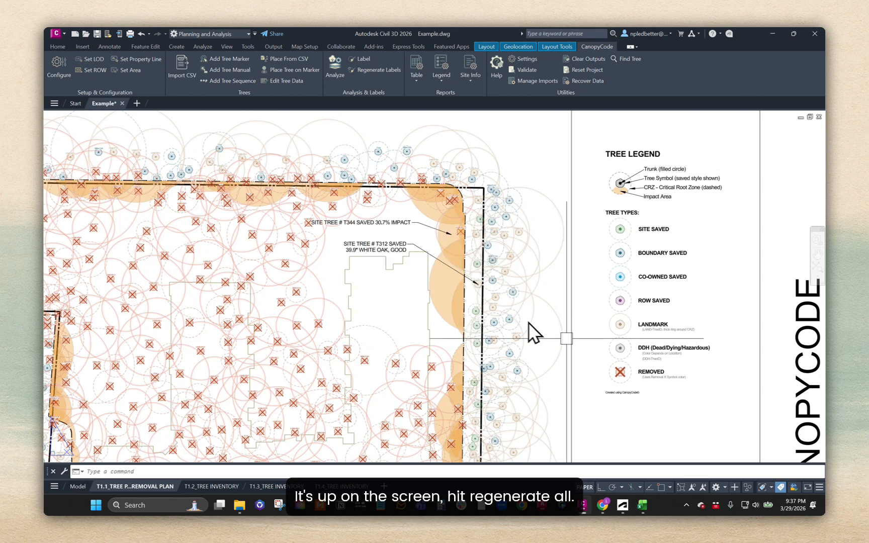
- Examine the LAND labels and outer critical root zone rings of the landmark trees along the plan's upper boundary
scroll(642, 336, up, 2)
middle_drag(136, 125, 299, 260)
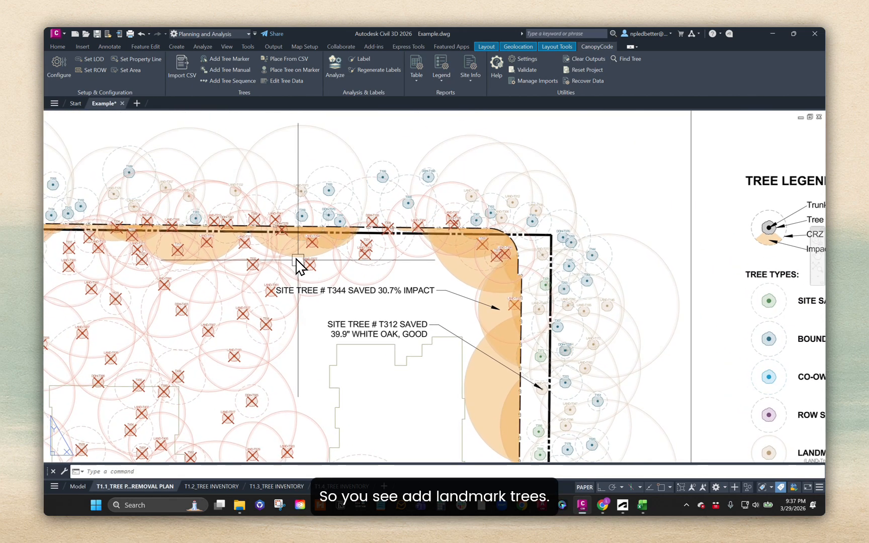
scroll(299, 260, up, 7)
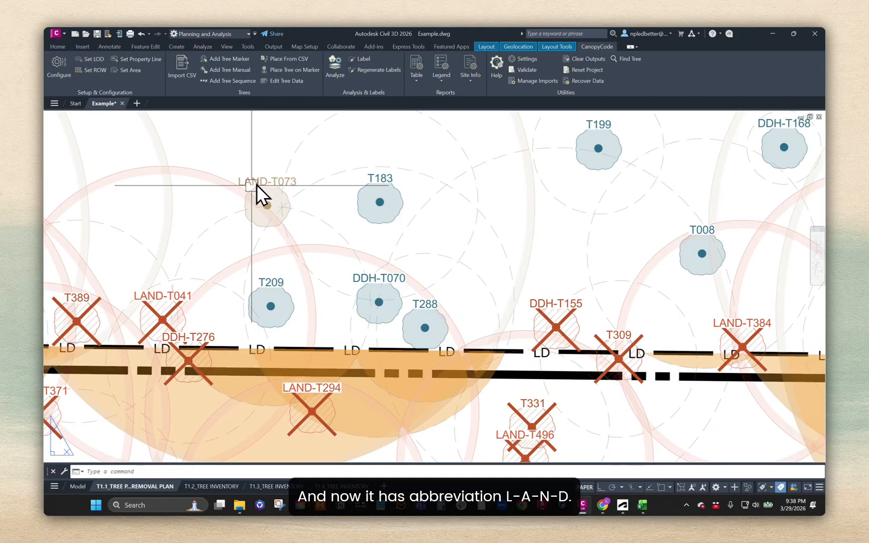
scroll(259, 182, down, 5)
scroll(330, 214, up, 3)
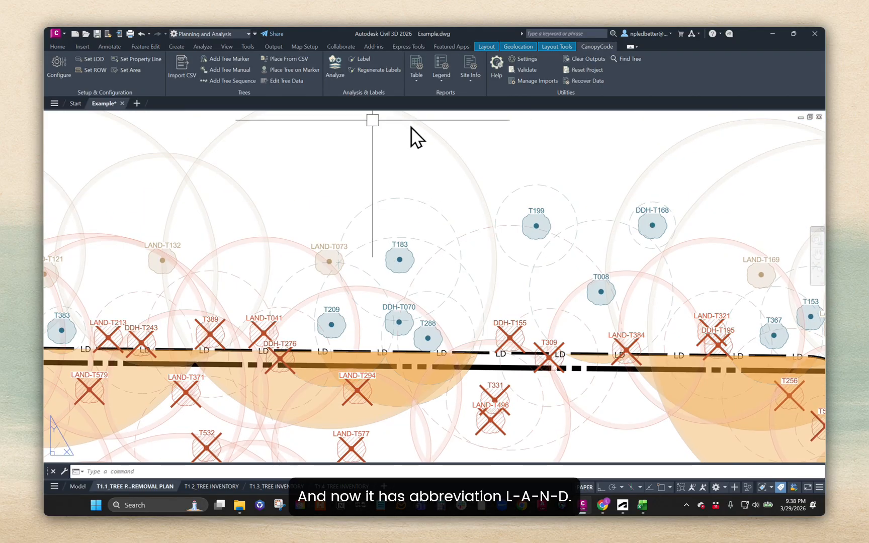
click(442, 137)
click(438, 148)
scroll(458, 176, down, 2)
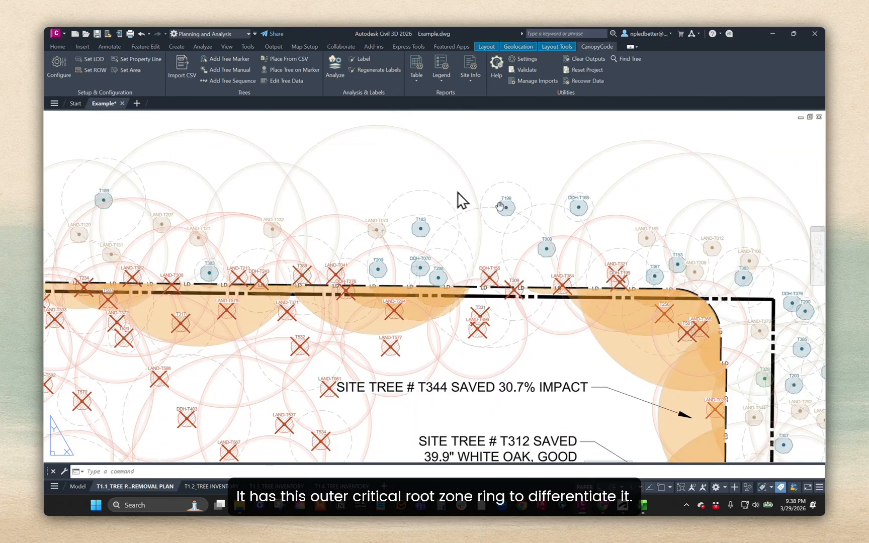
- Check the Landmark entry in the tree legend, including its colour, ring and label prefix note
middle_drag(500, 206, 374, 163)
middle_drag(466, 263, 516, 297)
middle_drag(770, 396, 387, 227)
middle_drag(745, 356, 596, 275)
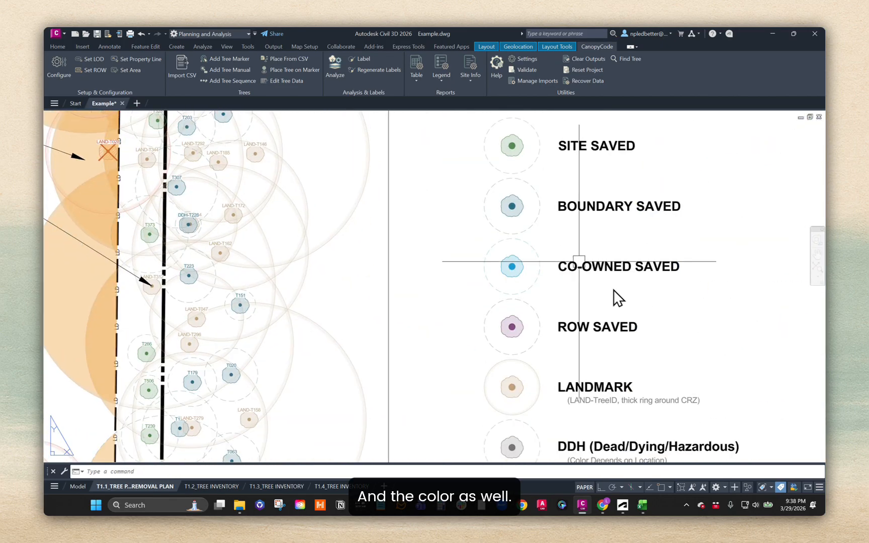
middle_drag(594, 411, 578, 269)
scroll(597, 275, up, 2)
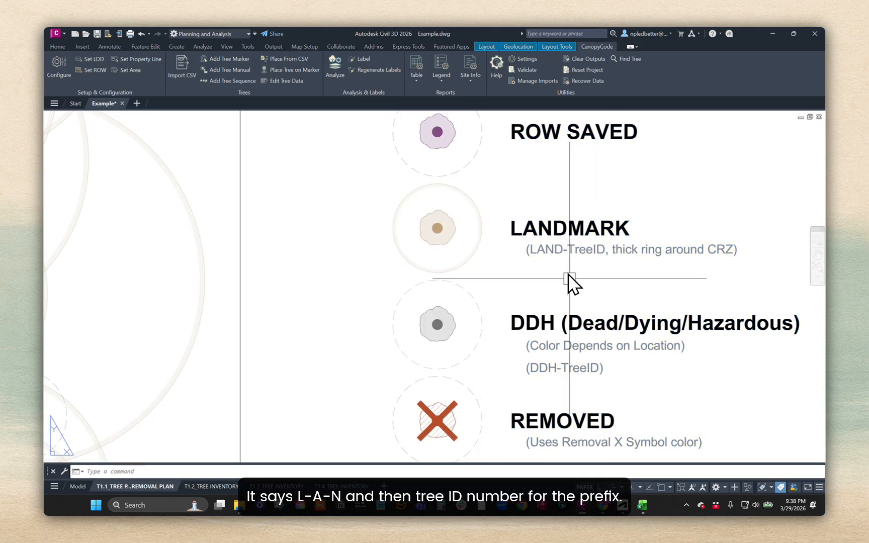
scroll(553, 279, down, 5)
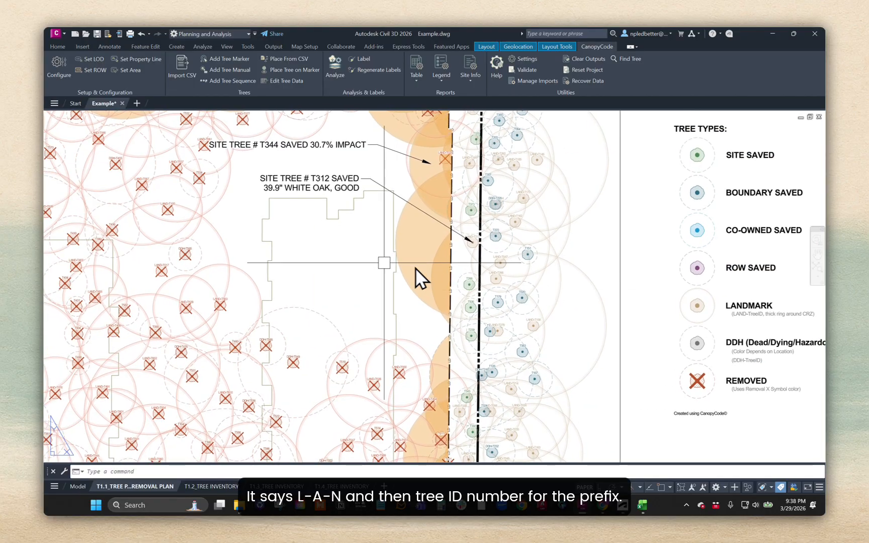
scroll(416, 268, down, 4)
- In model space, copy the second and third table frames to extend the row of frames with more room
click(78, 486)
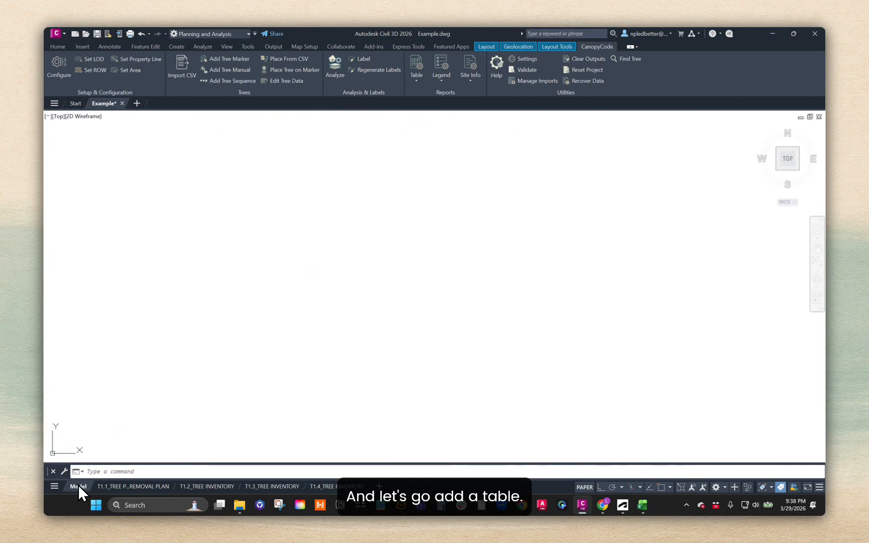
scroll(347, 264, down, 4)
middle_drag(464, 256, 249, 275)
middle_drag(505, 238, 471, 235)
scroll(470, 261, up, 2)
middle_drag(535, 262, 481, 266)
text(co)
key(Return)
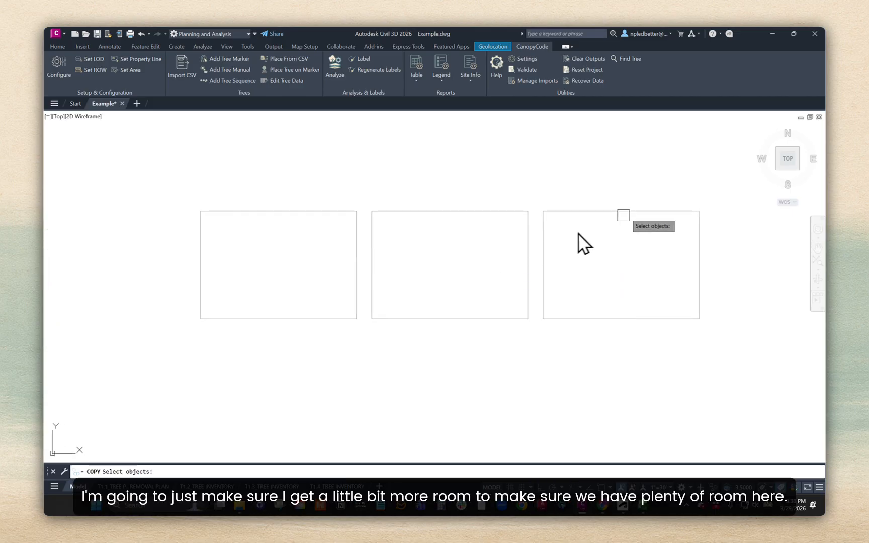
click(634, 181)
click(513, 274)
key(Return)
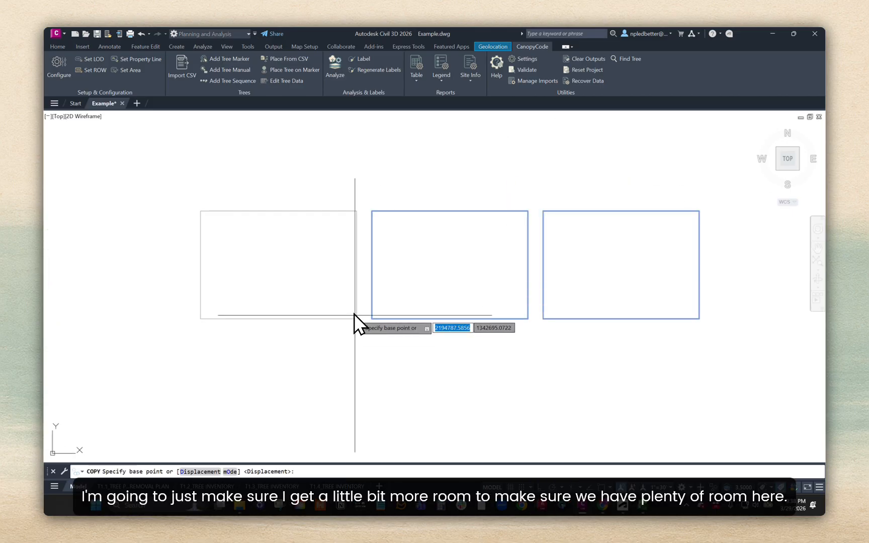
key(F3)
click(357, 319)
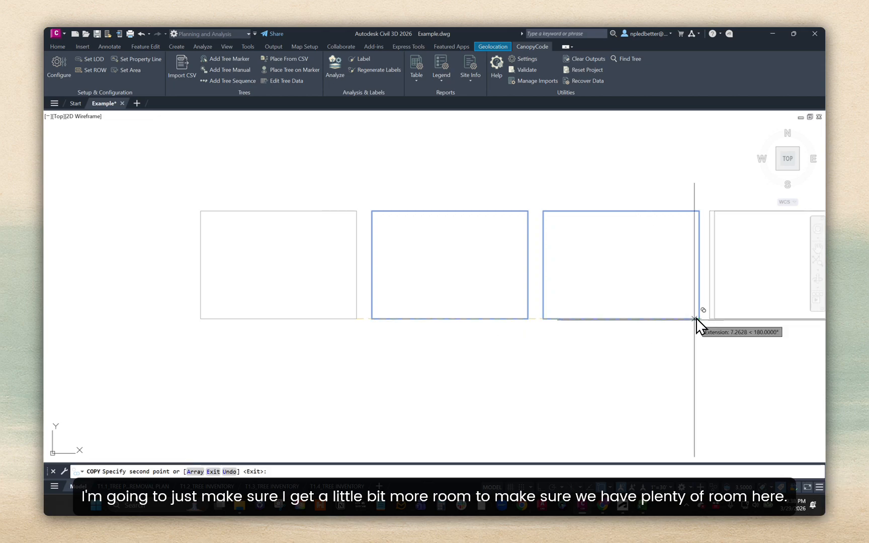
scroll(680, 312, down, 2)
middle_drag(673, 301, 532, 291)
key(Escape)
- Draw a rectangle just inside the viewport border on the T1.2 tree inventory layout
click(220, 487)
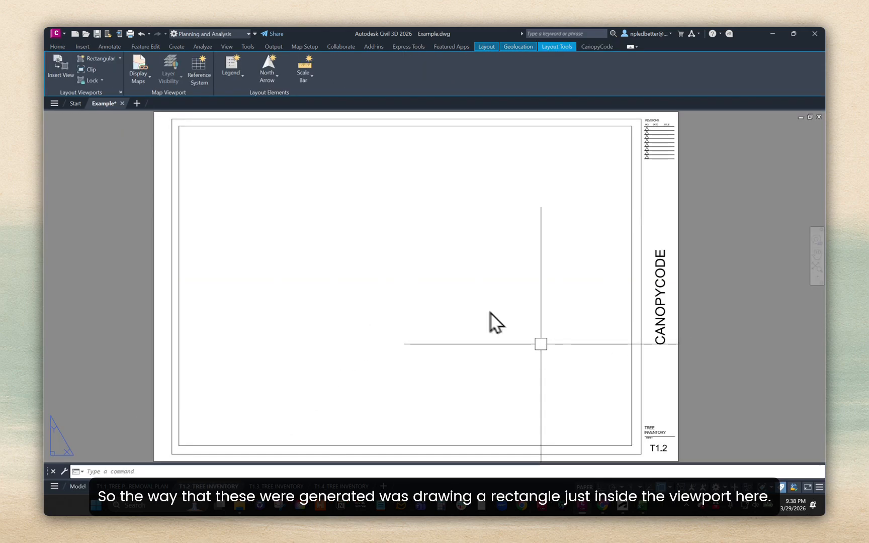
text(rec)
key(Return)
click(178, 126)
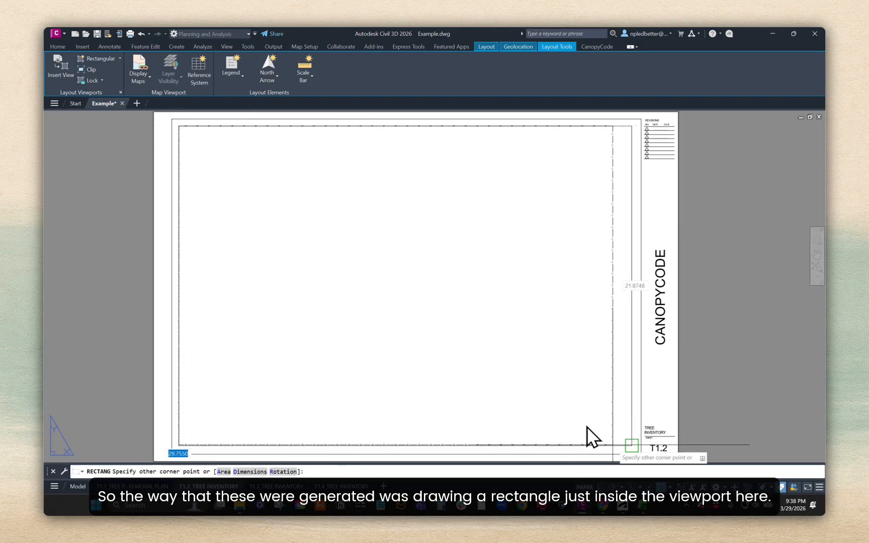
scroll(623, 445, up, 8)
click(613, 446)
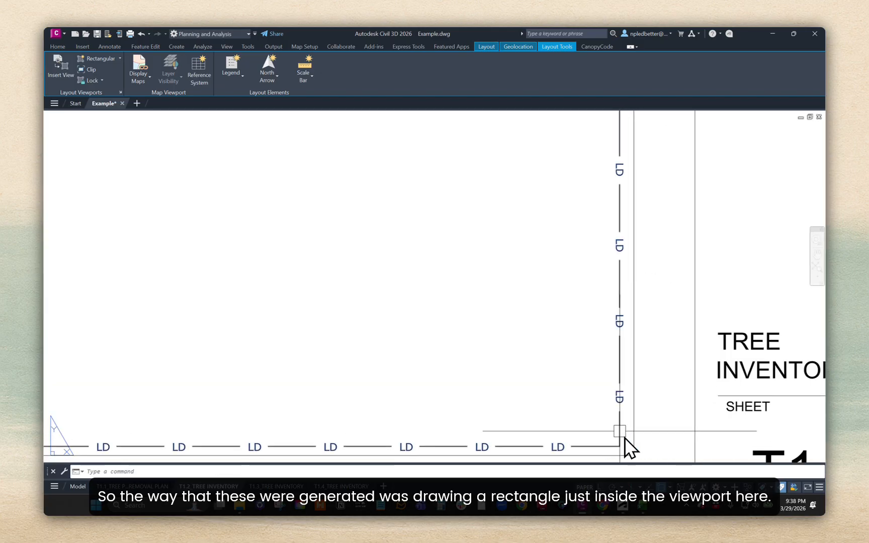
- Move the new rectangle slightly so it sits closer to the viewport border
text(m)
key(Return)
click(620, 429)
key(Return)
click(592, 406)
click(602, 412)
scroll(615, 419, down, 2)
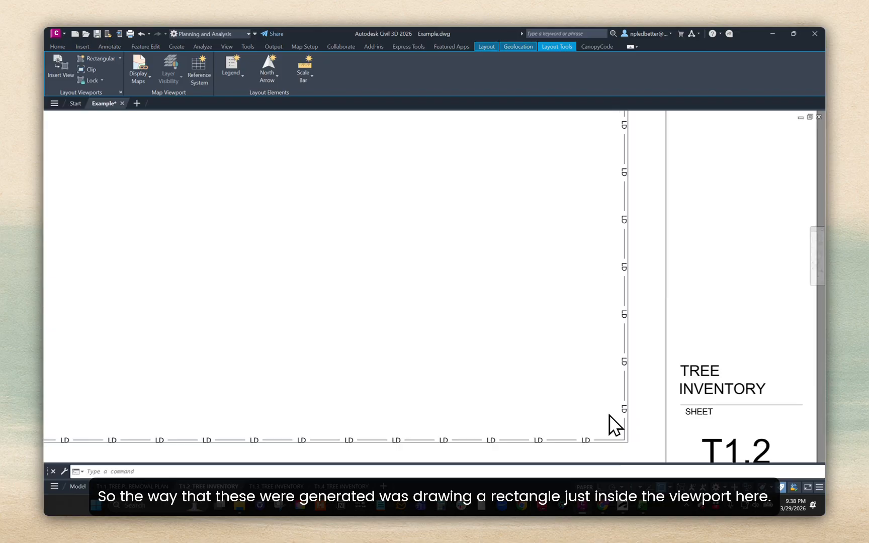
- Match the rectangle's properties to those of the viewport border
scroll(616, 421, up, 5)
text(ma)
key(Return)
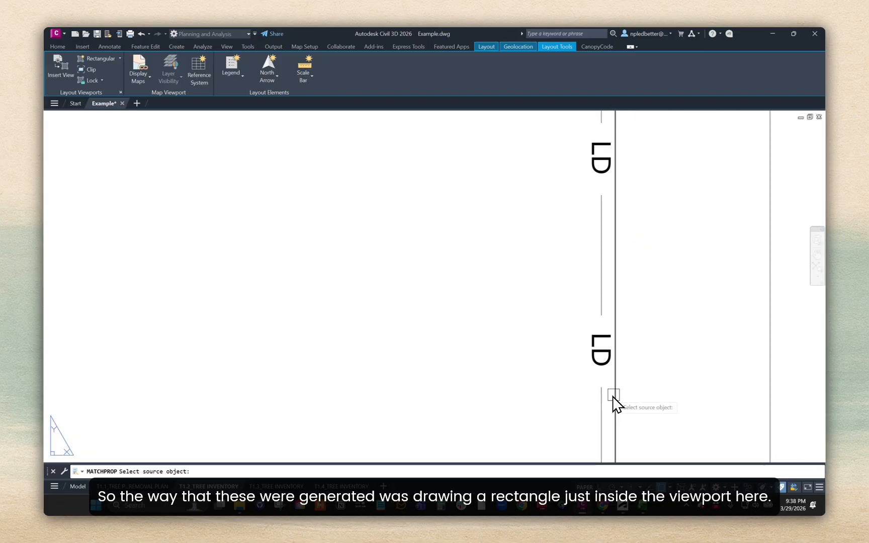
click(614, 395)
click(601, 392)
key(Return)
scroll(598, 385, down, 5)
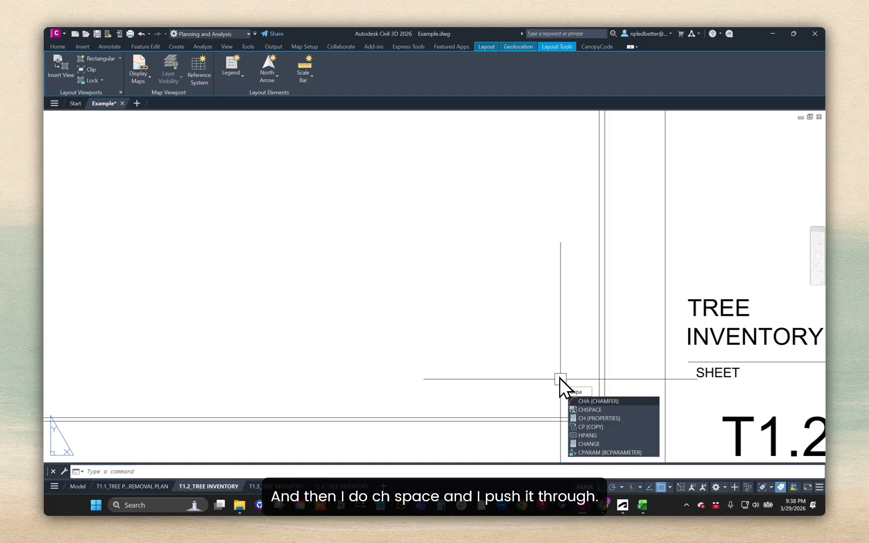
- Call up the CHSPACE command for the rectangle and cancel it
click(588, 410)
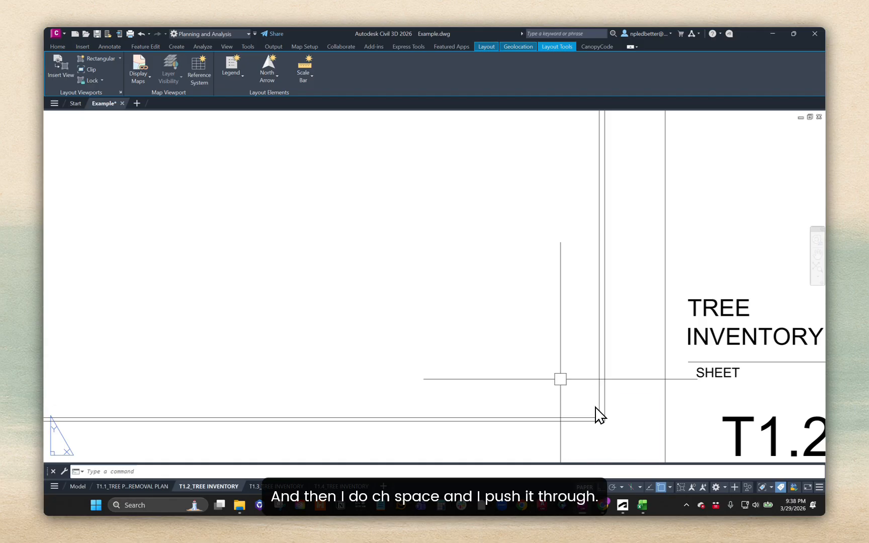
key(Escape)
scroll(610, 359, up, 2)
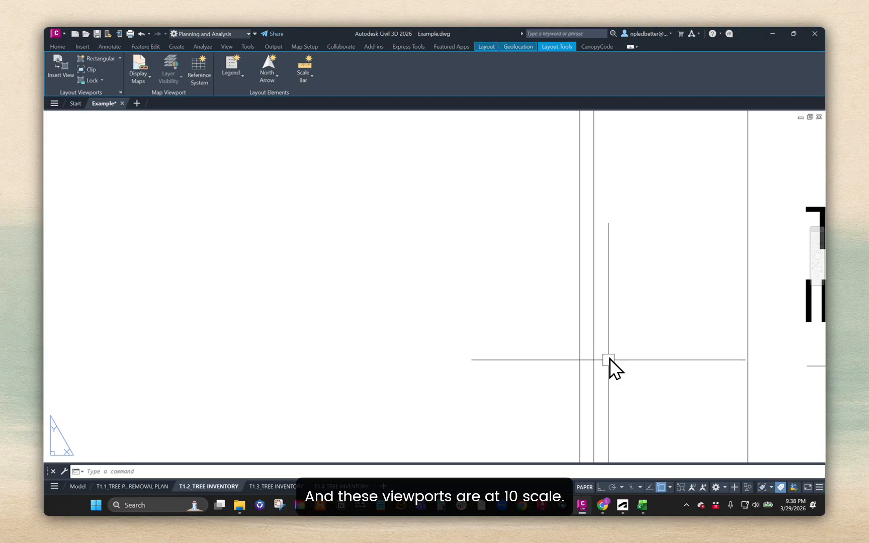
- Select the T1.2 viewport to check its scale, and clear the selection
click(595, 354)
scroll(610, 340, down, 3)
scroll(571, 349, down, 3)
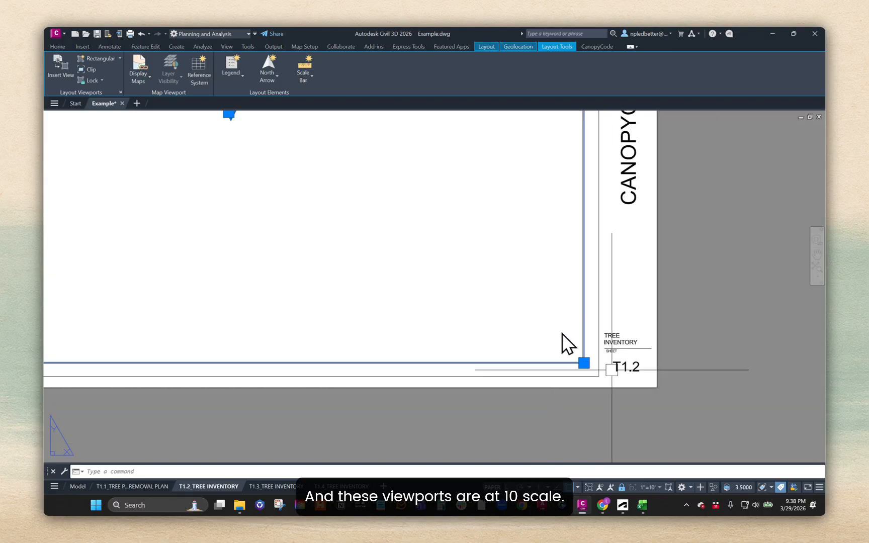
scroll(460, 324, down, 4)
key(Escape)
- Delete the demonstration rectangle inside the T1.2 viewport
scroll(504, 350, up, 3)
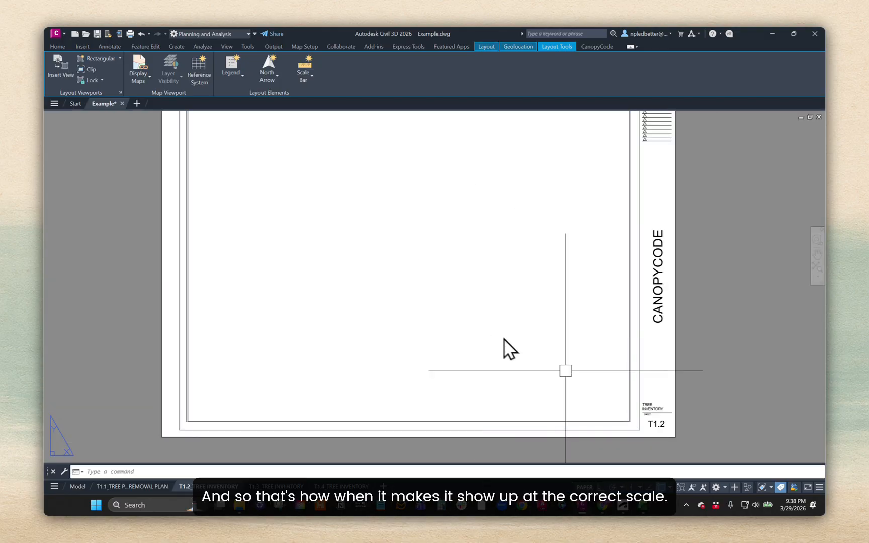
scroll(627, 433, up, 2)
scroll(664, 422, up, 3)
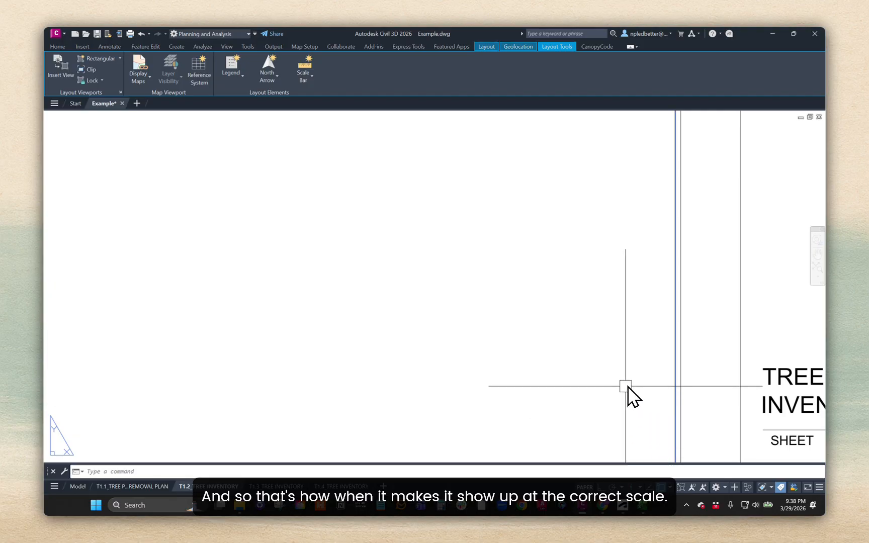
key(Delete)
scroll(584, 340, down, 3)
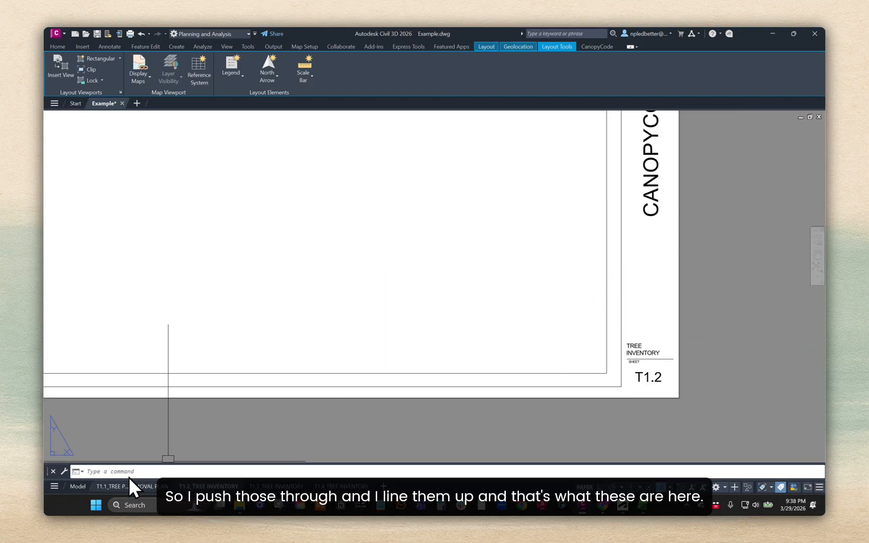
- Return to model space at the row of empty inventory frames and start creating a CanopyCode tree table
click(78, 486)
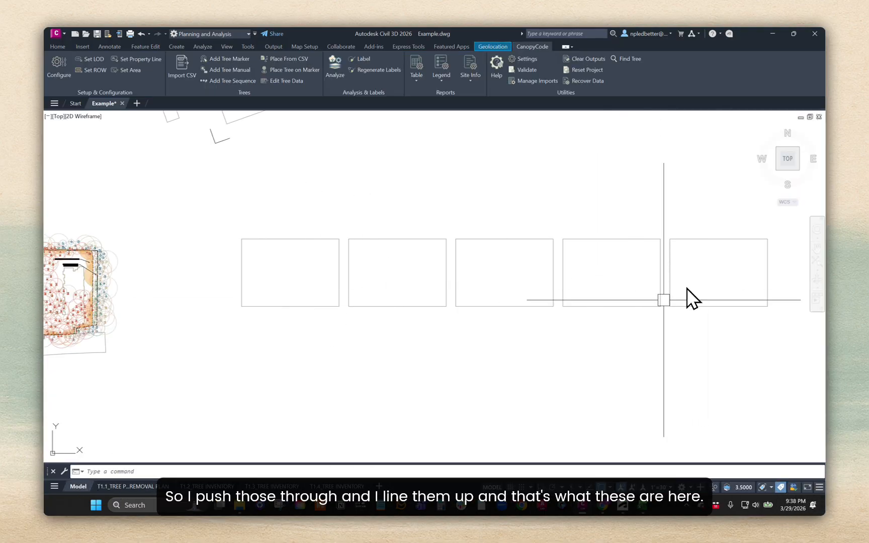
scroll(350, 272, up, 2)
middle_drag(343, 264, 309, 264)
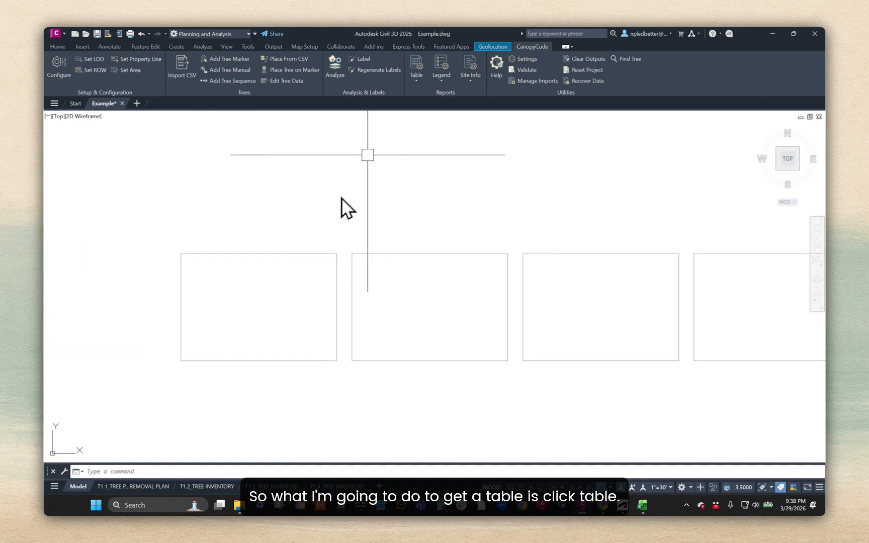
click(415, 64)
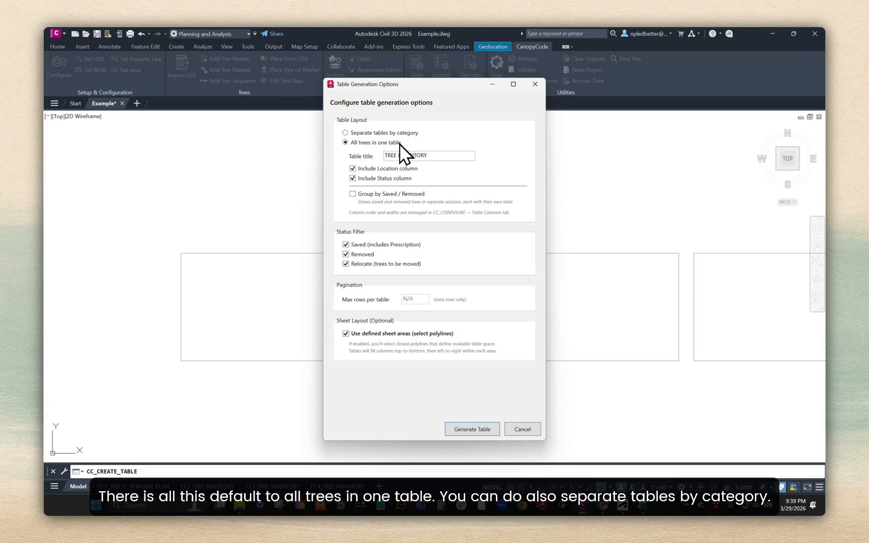
- Try the layout with separate tables by category, return to all trees in one table, and select the table title text
click(346, 133)
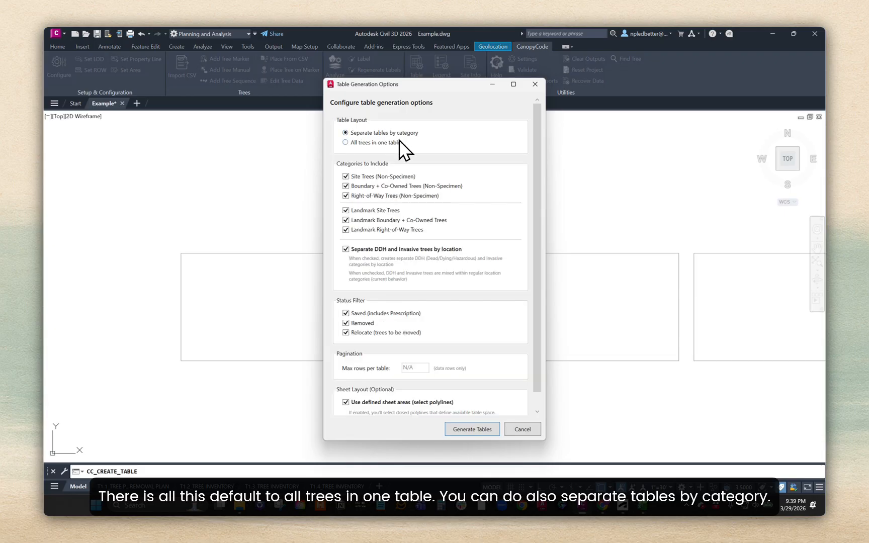
click(381, 143)
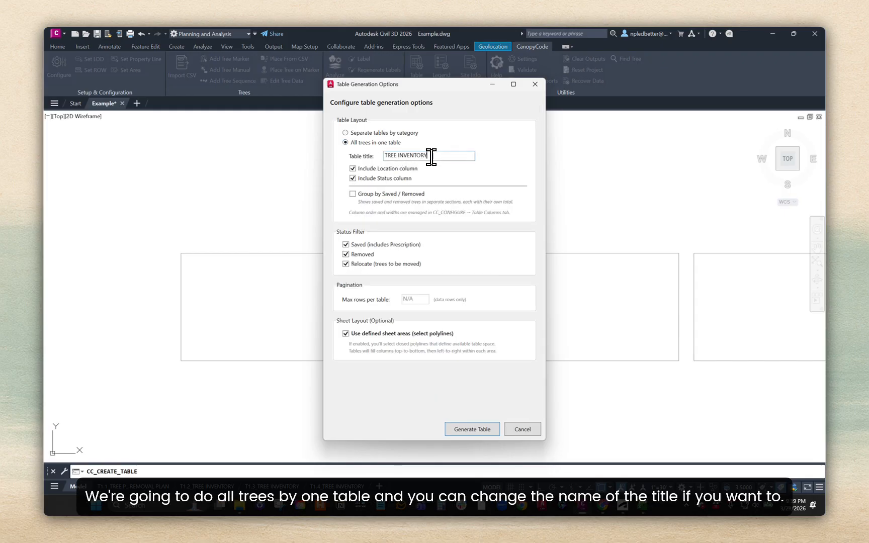
drag(431, 153, 383, 167)
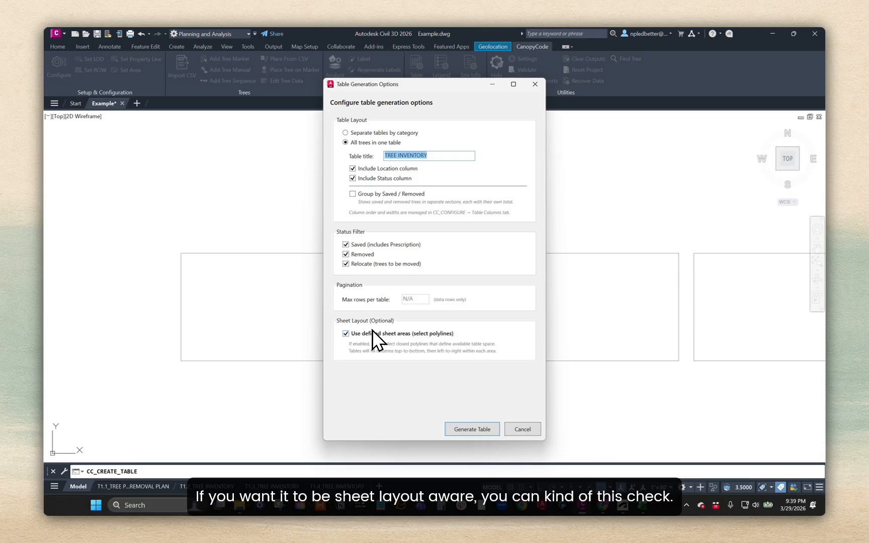
- Disable the use of defined sheet areas and set the maximum rows per table to 15
click(346, 333)
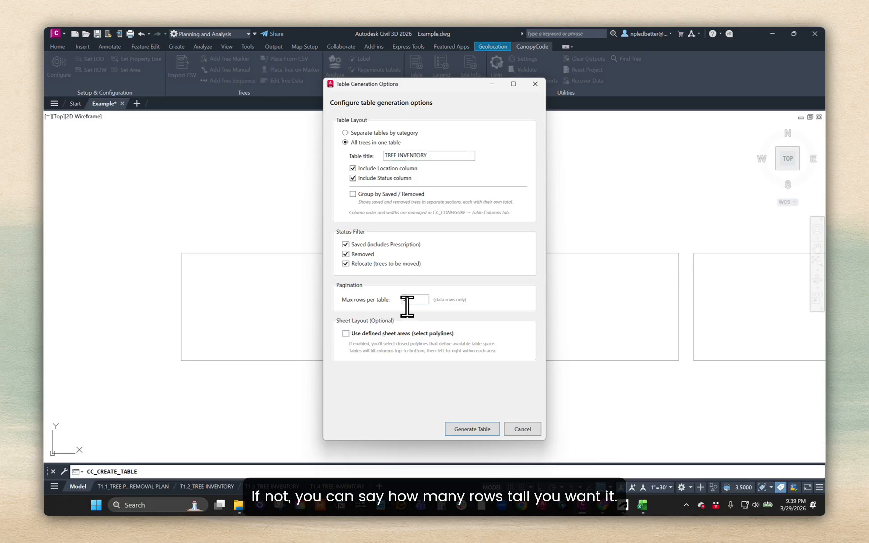
drag(408, 302, 365, 314)
text(15)
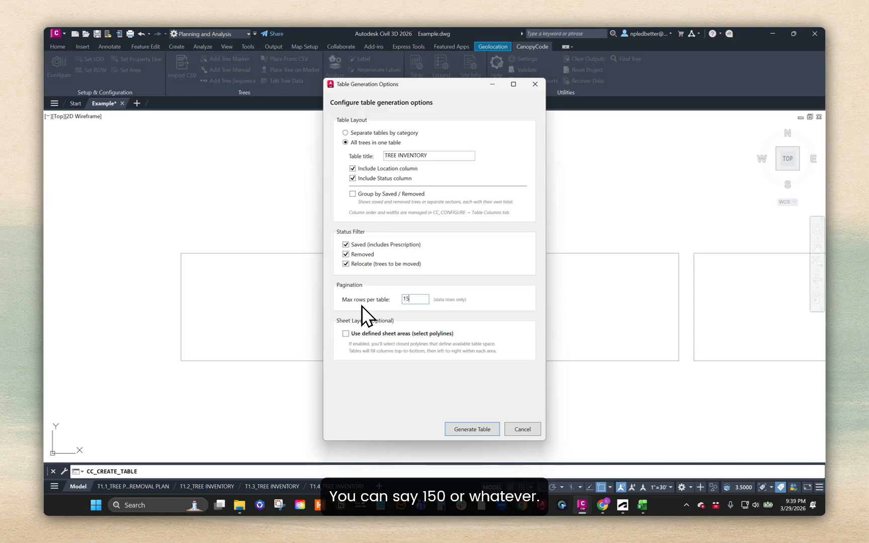
- Generate the all-trees TREE INVENTORY table using defined sheet areas, picking the five closed rectangles in the row as table space
text(0)
click(356, 333)
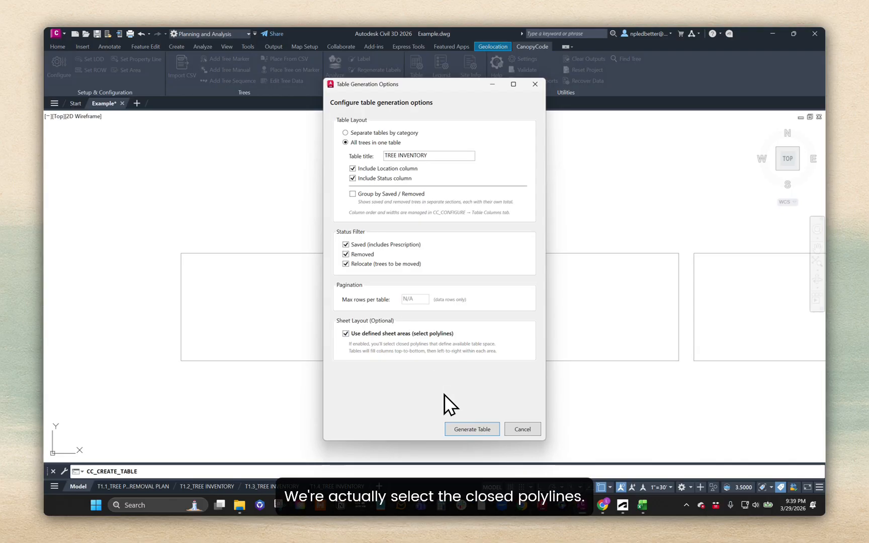
click(472, 429)
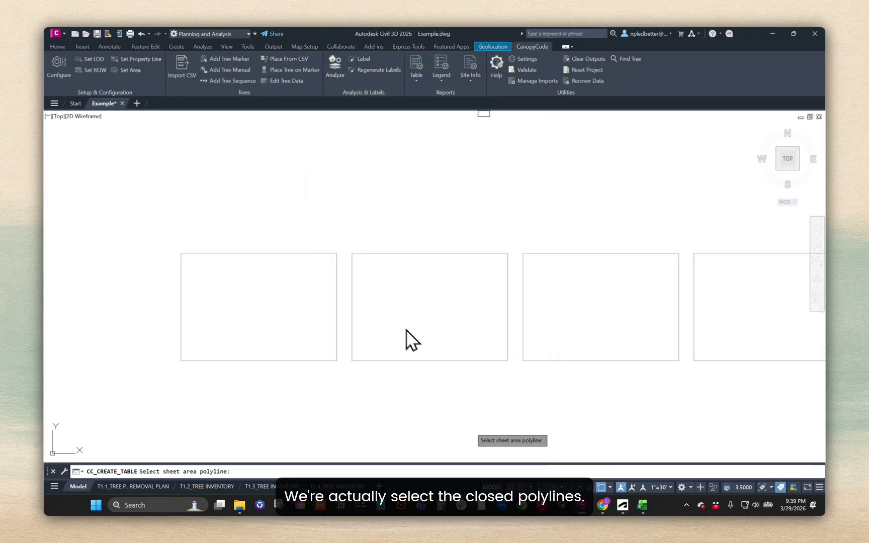
scroll(271, 259, down, 2)
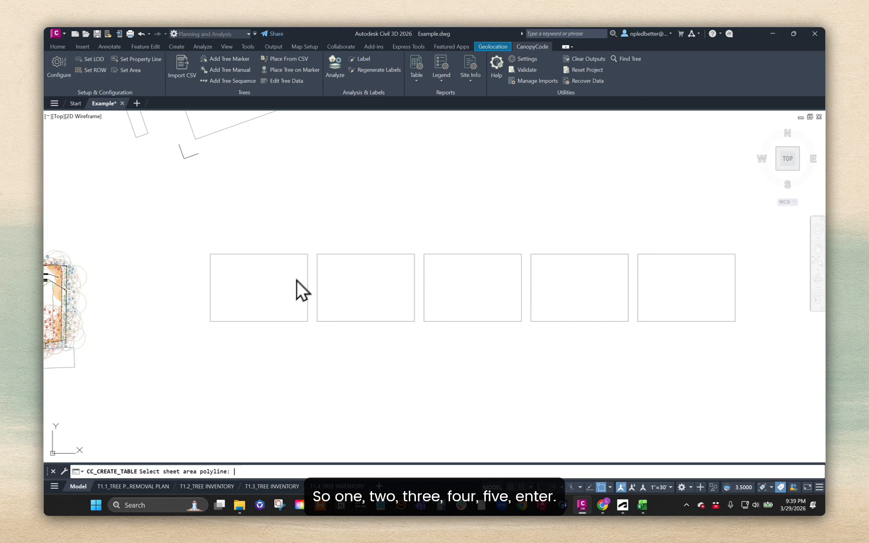
- Examine the generated TREE INVENTORY table, checking its Status, Location, Classification, Units and Notes columns
scroll(245, 319, up, 4)
middle_drag(236, 177, 276, 186)
scroll(276, 185, up, 4)
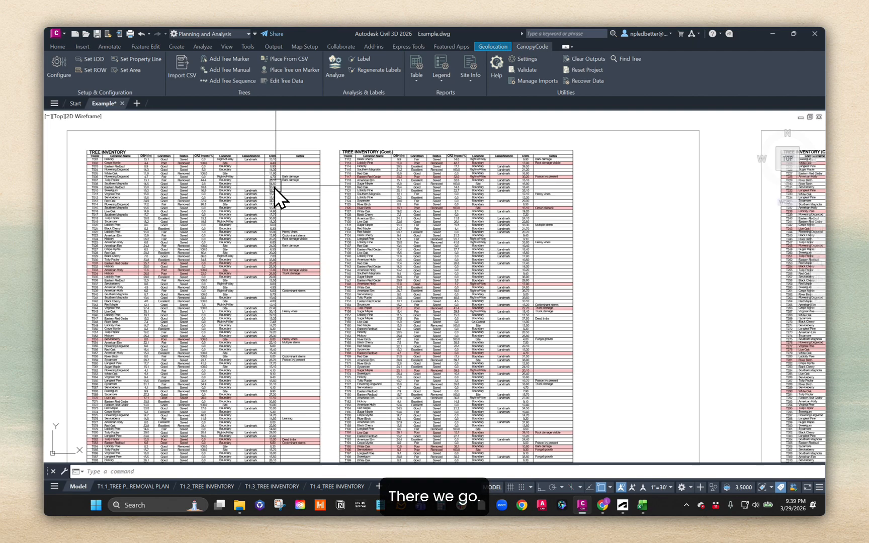
scroll(233, 163, up, 6)
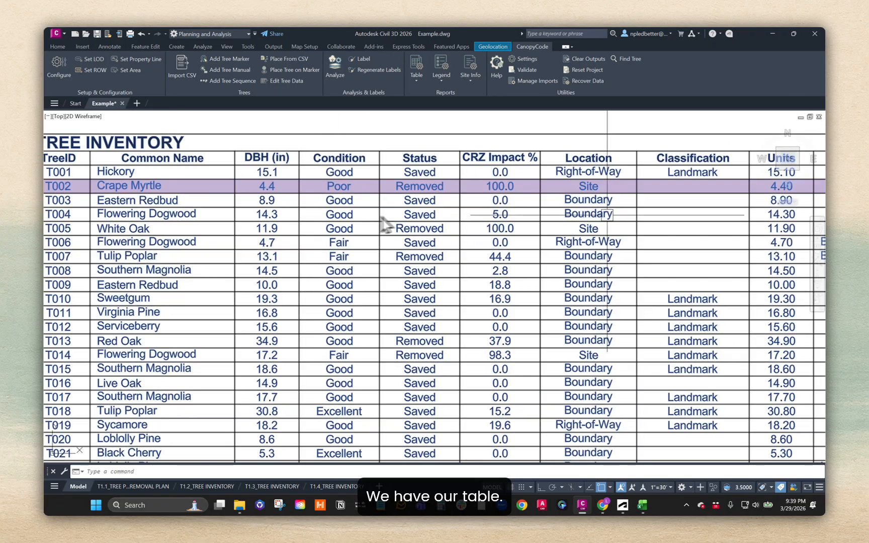
middle_drag(654, 202, 504, 211)
scroll(481, 192, down, 6)
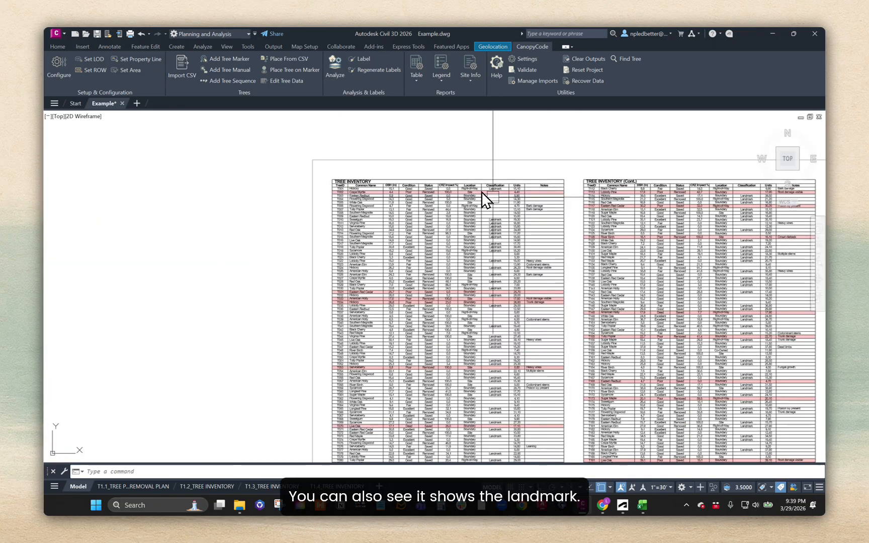
scroll(425, 196, up, 6)
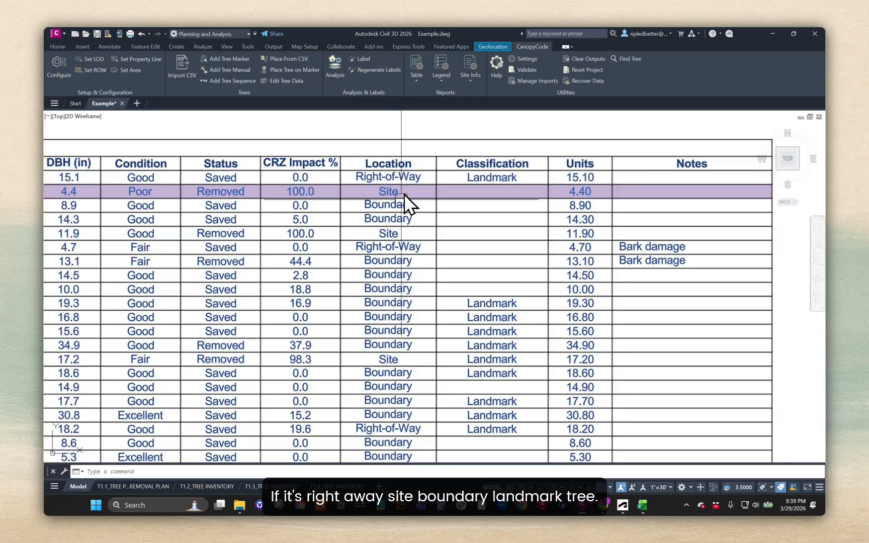
scroll(404, 194, down, 6)
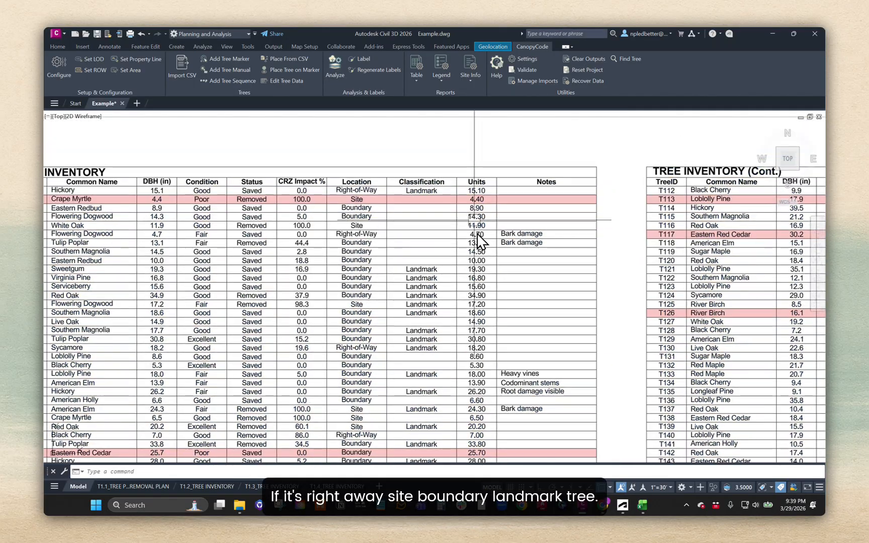
scroll(480, 240, up, 2)
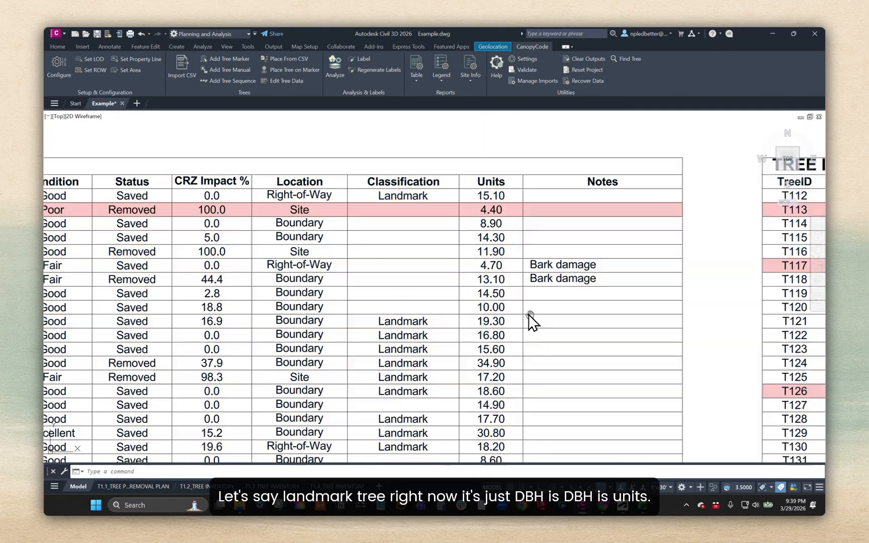
scroll(509, 270, down, 3)
scroll(488, 274, up, 1)
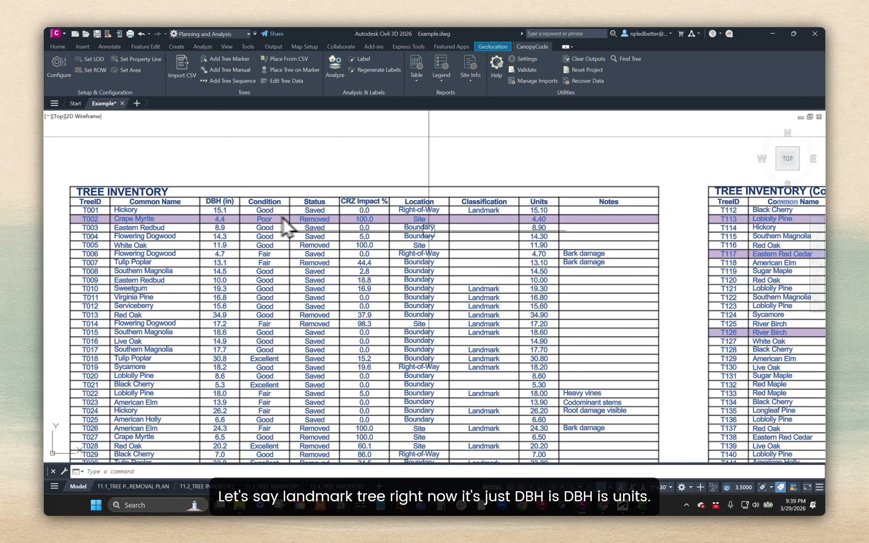
- Enable the Units Chart in the Tree Units configuration rules and review its DBH ranges and row editing options
click(70, 73)
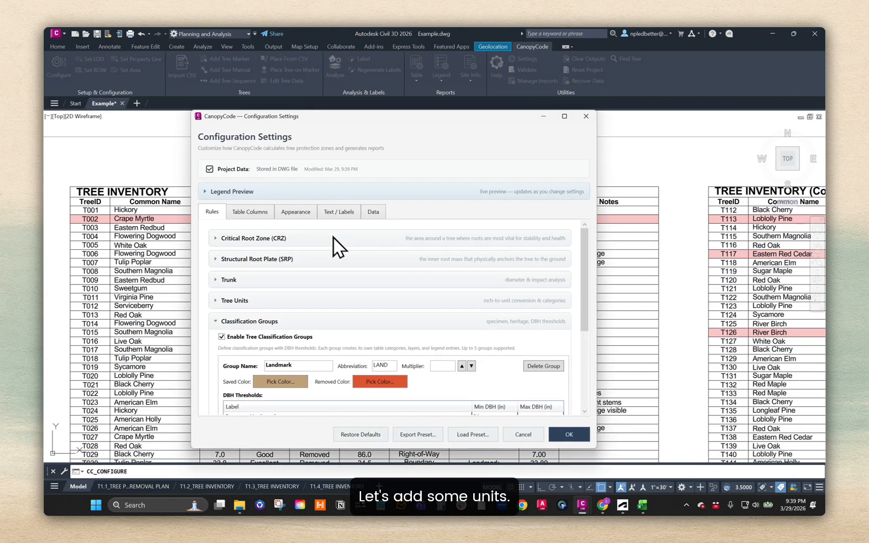
click(237, 322)
click(254, 301)
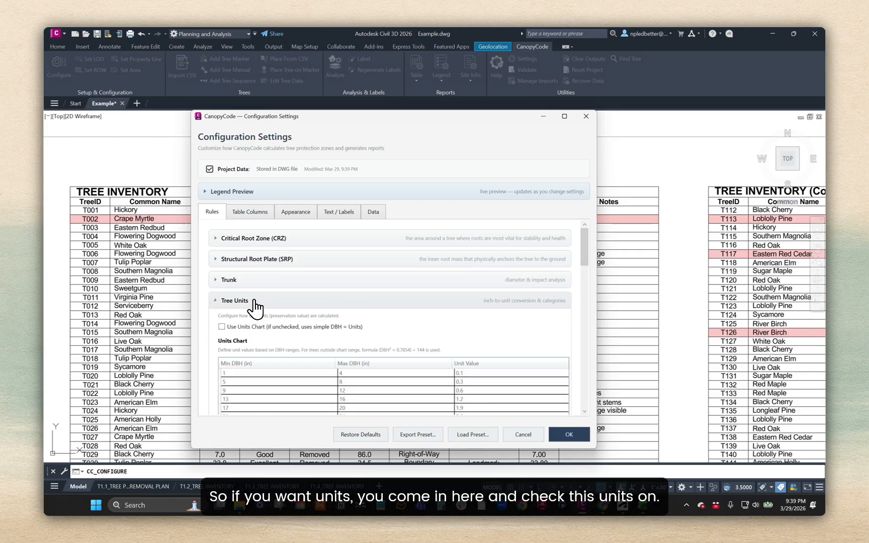
click(242, 325)
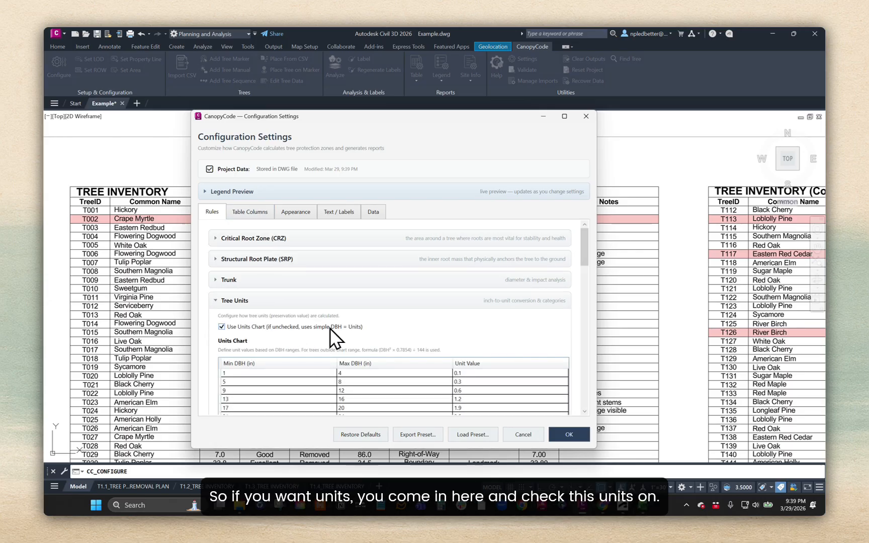
scroll(421, 344, down, 2)
mouse_move(582, 262)
mouse_down()
mouse_move(582, 283)
mouse_move(579, 276)
mouse_up()
click(253, 270)
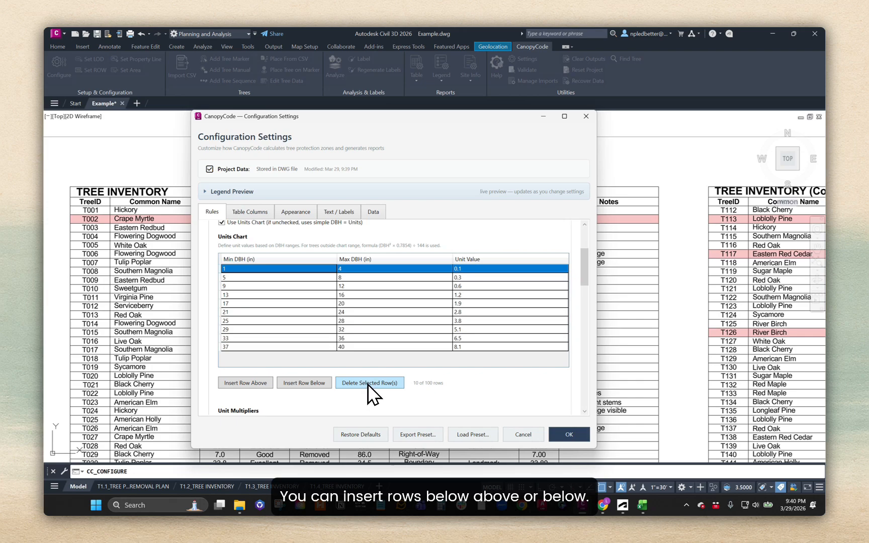
mouse_move(585, 263)
mouse_down()
mouse_move(594, 272)
mouse_move(577, 247)
mouse_up()
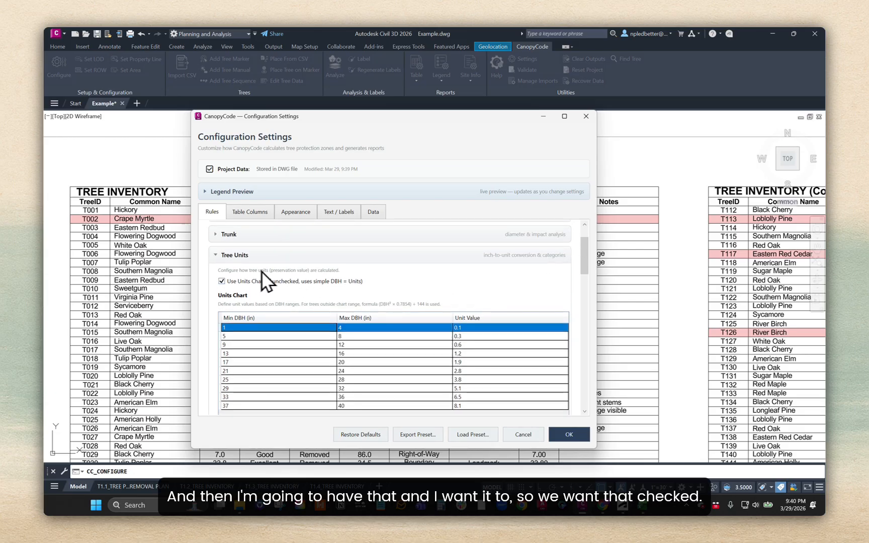
- Set the Landmark classification group's multiplier to 2.0 and apply the configuration settings
click(227, 256)
click(292, 321)
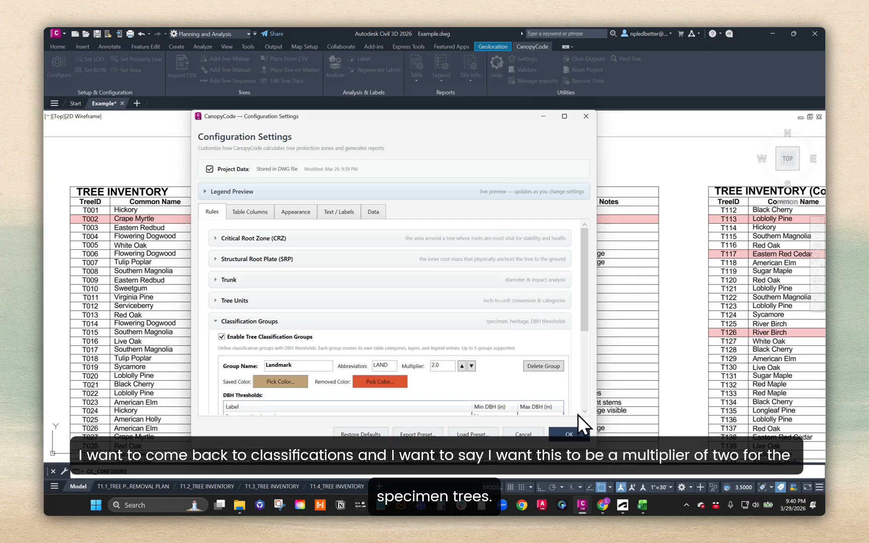
click(569, 432)
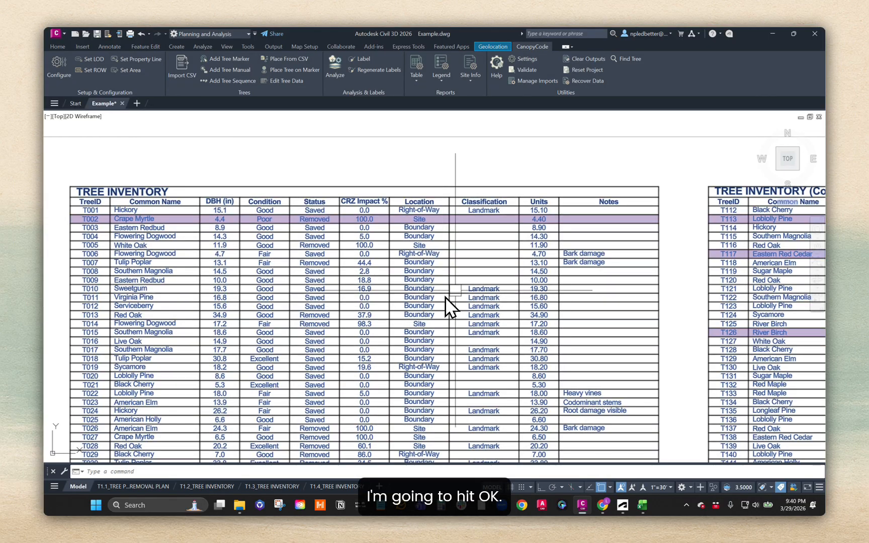
- Reanalyze the trees and regenerate all outputs: the table, labels and legend
click(343, 65)
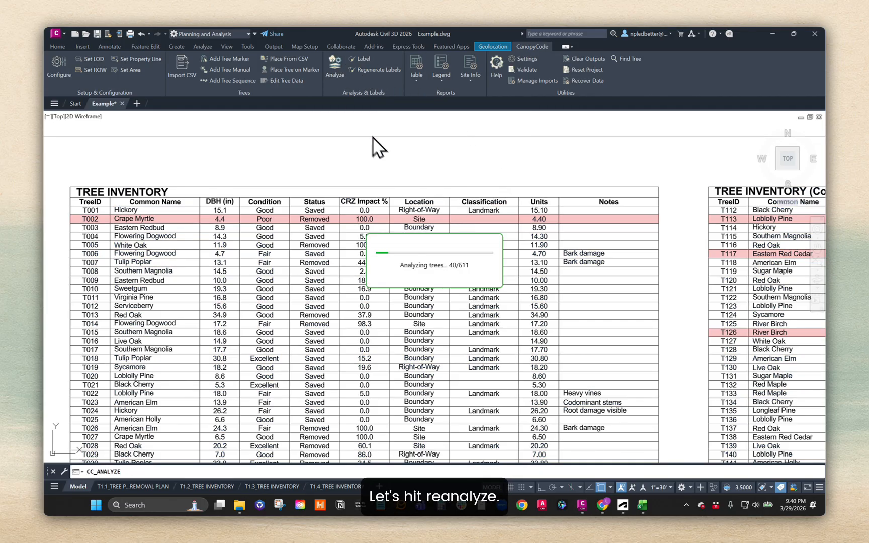
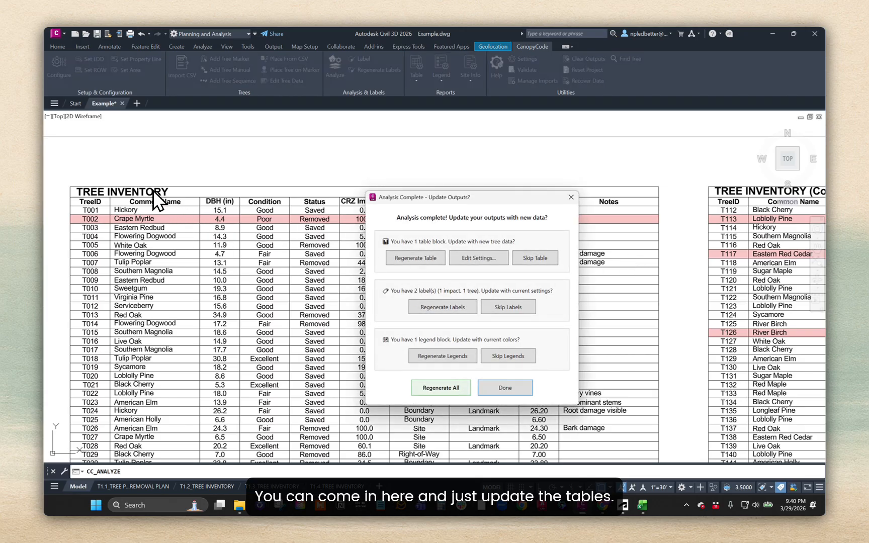
click(449, 387)
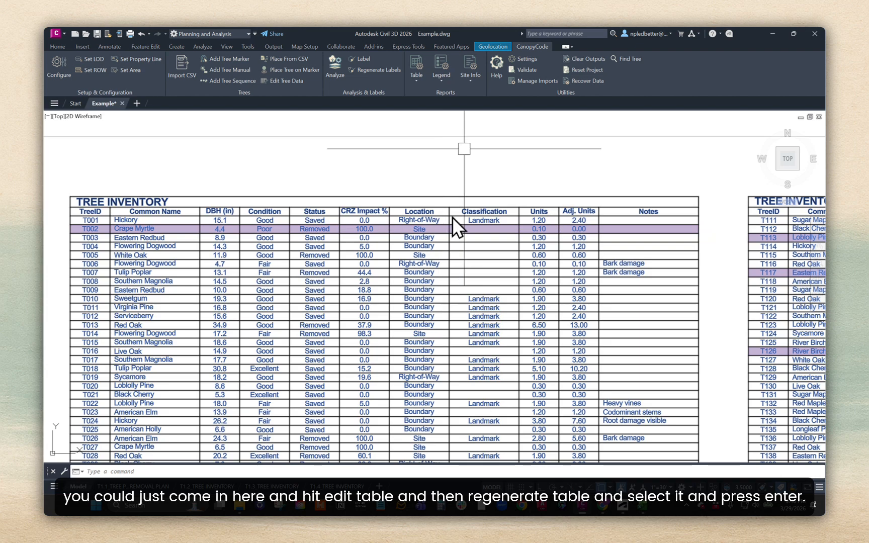
- Regenerate the tree inventory table block on its own by selecting it in the drawing
click(417, 74)
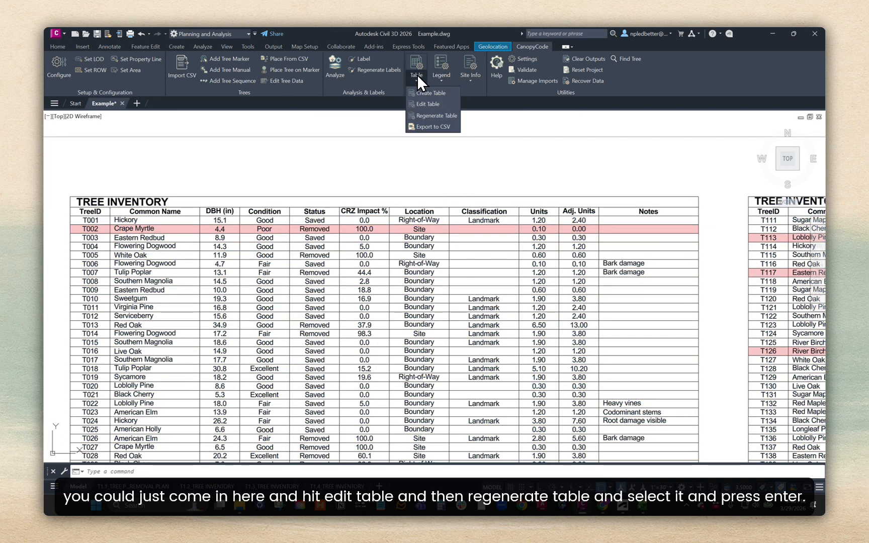
click(441, 116)
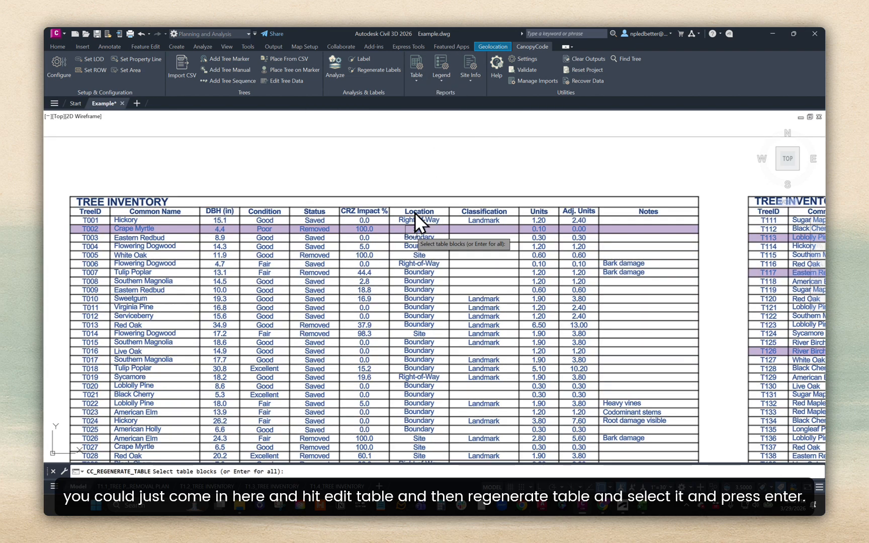
click(410, 229)
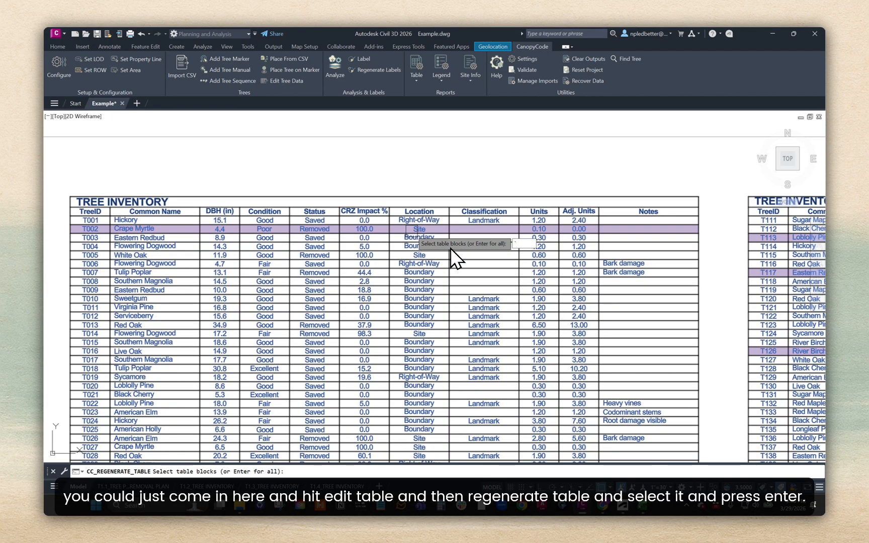
key(Return)
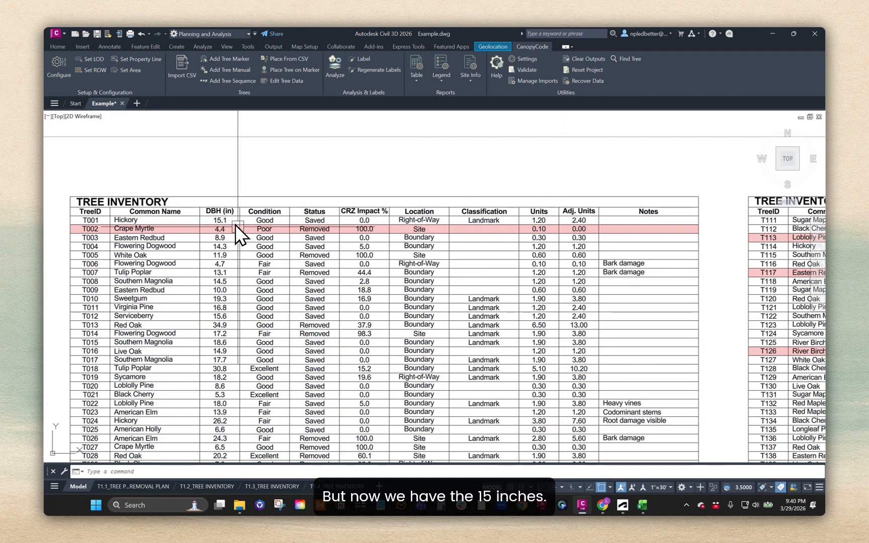
- Compare the Units and Adj. Units columns for landmark trees and check the adjusted units total at the end of the inventory
scroll(536, 222, up, 2)
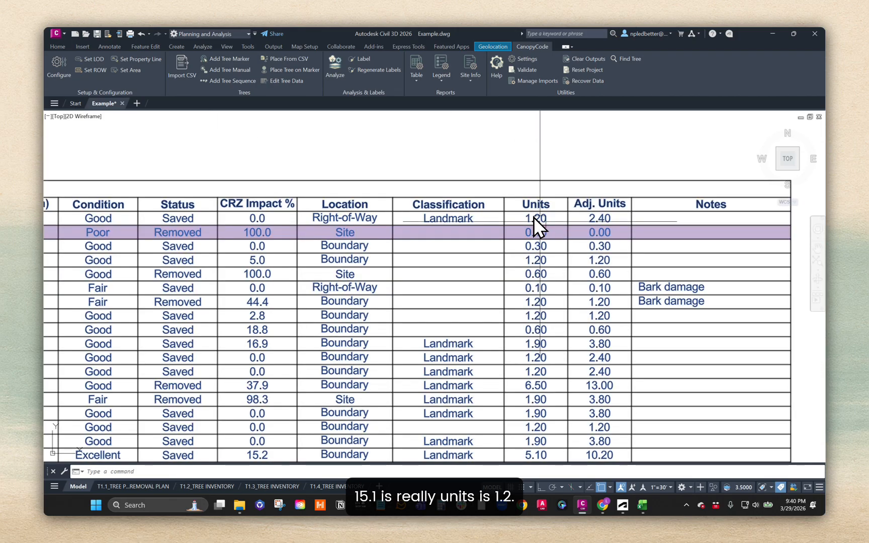
middle_drag(554, 222, 520, 221)
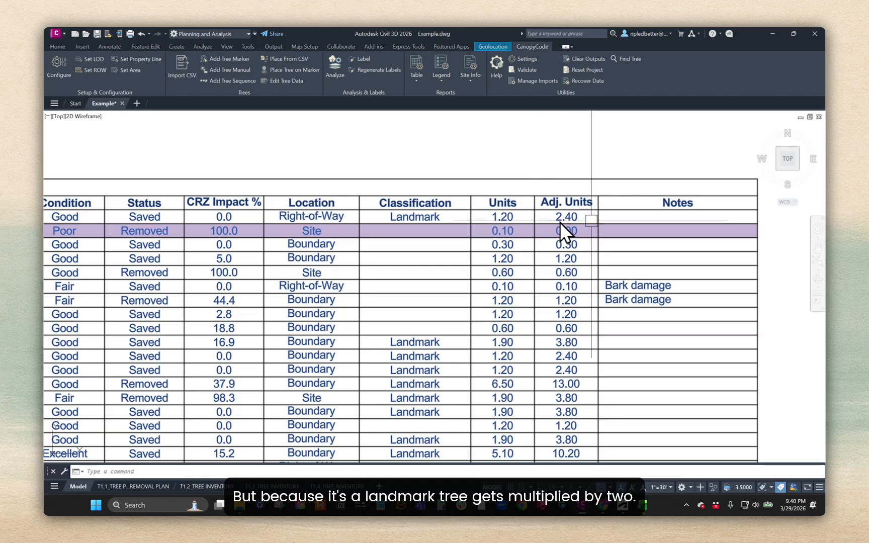
scroll(550, 214, down, 10)
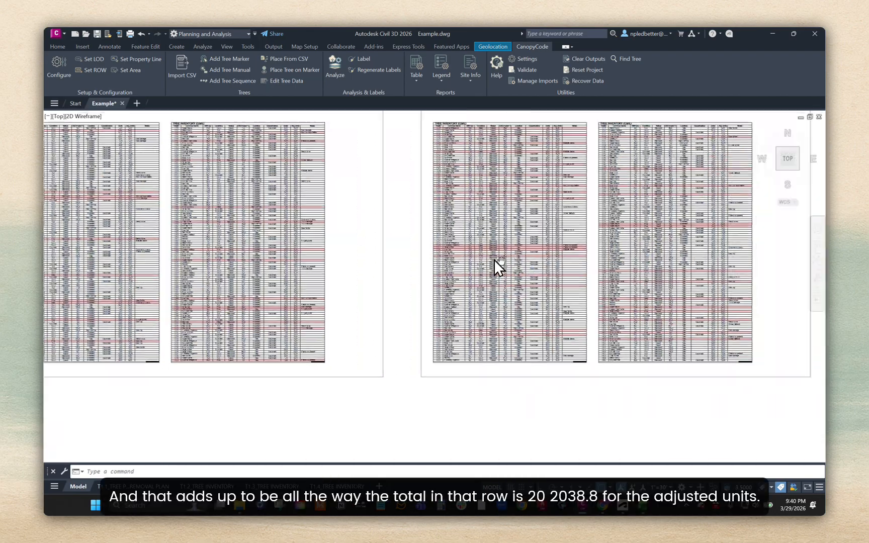
middle_drag(501, 260, 382, 254)
scroll(658, 342, up, 4)
scroll(658, 341, down, 2)
mouse_move(658, 342)
middle_down()
mouse_move(277, 336)
mouse_move(214, 359)
middle_up()
scroll(214, 360, down, 2)
scroll(575, 273, up, 6)
scroll(594, 278, up, 4)
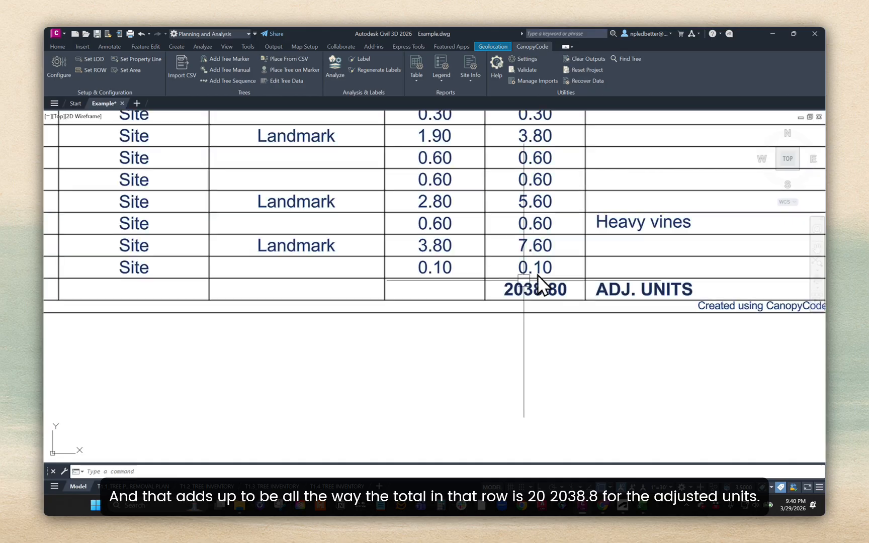
scroll(447, 272, down, 5)
scroll(453, 272, up, 3)
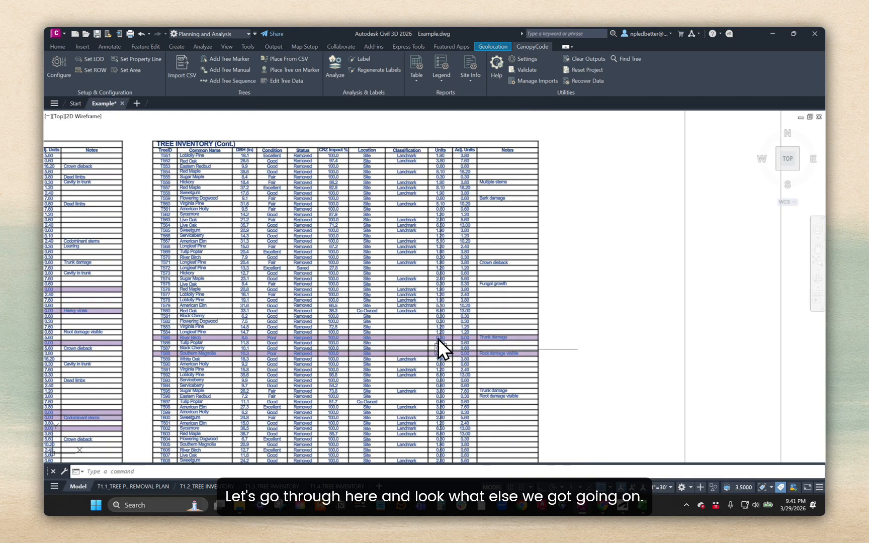
- Look back through the continued inventory tables from the last sheet area to the first one
middle_drag(264, 352, 417, 312)
middle_drag(311, 328, 440, 324)
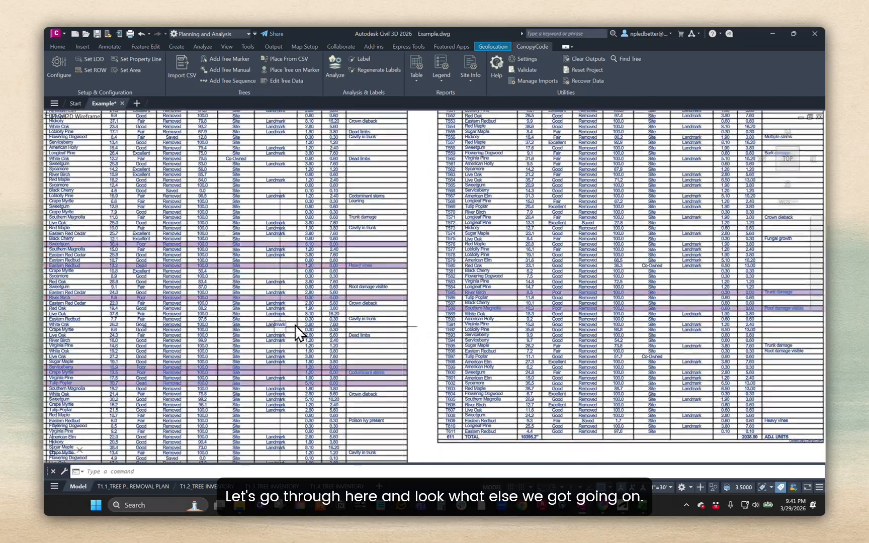
middle_drag(274, 327, 706, 262)
scroll(706, 263, down, 4)
scroll(286, 213, up, 2)
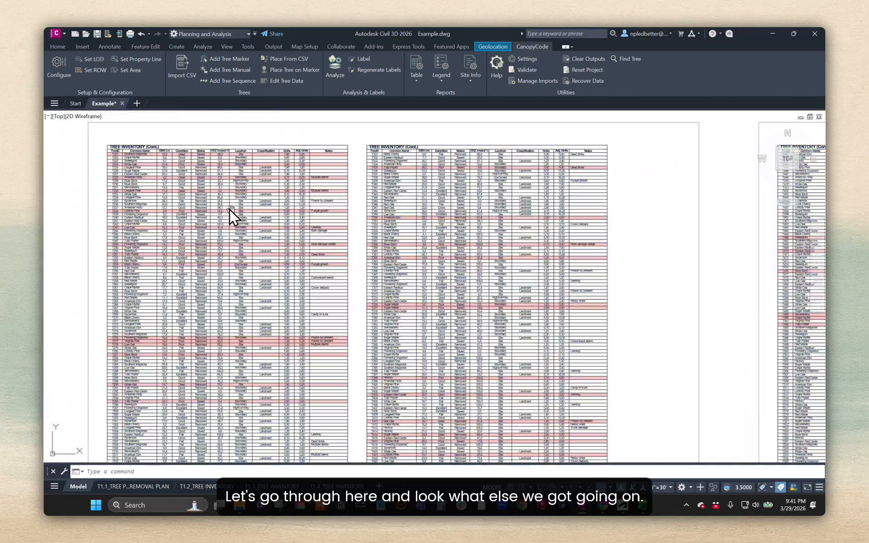
middle_drag(229, 209, 810, 210)
scroll(319, 204, up, 2)
middle_drag(204, 223, 512, 246)
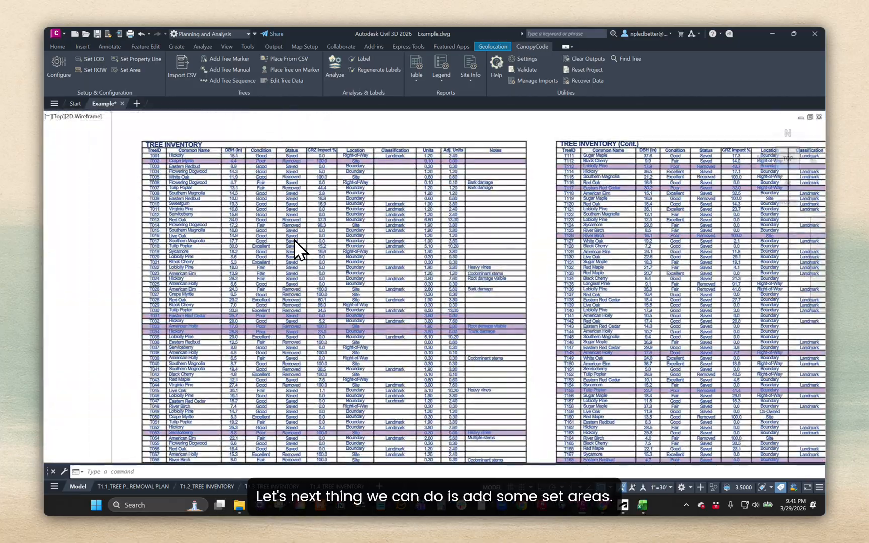
scroll(295, 240, up, 2)
mouse_move(294, 240)
middle_down()
mouse_move(366, 305)
mouse_move(342, 264)
middle_up()
scroll(367, 305, down, 2)
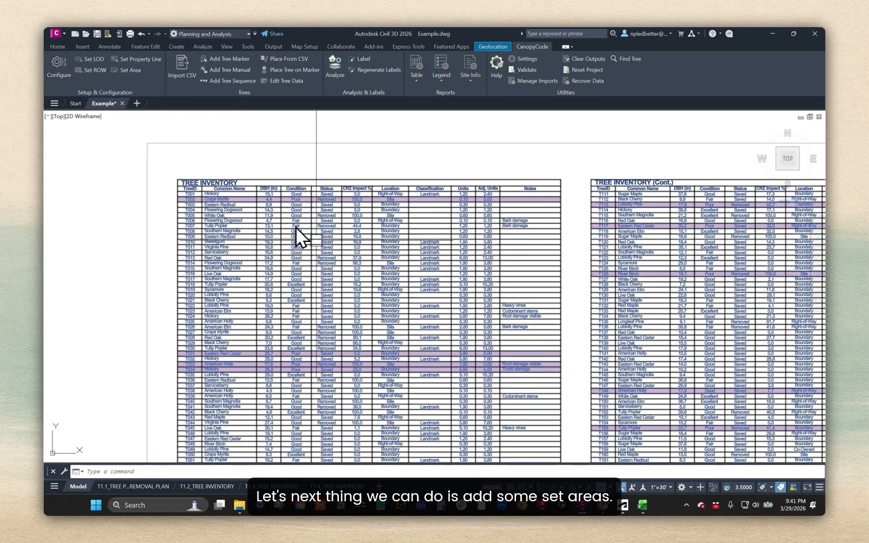
- Draw a rectangle along the full north boundary of the tree plan, covering about 40,160 square units, for the stream buffer
scroll(336, 236, down, 6)
middle_drag(336, 236, 649, 190)
mouse_move(161, 217)
middle_down()
mouse_move(352, 195)
mouse_move(413, 174)
mouse_move(375, 240)
middle_up()
scroll(413, 171, up, 2)
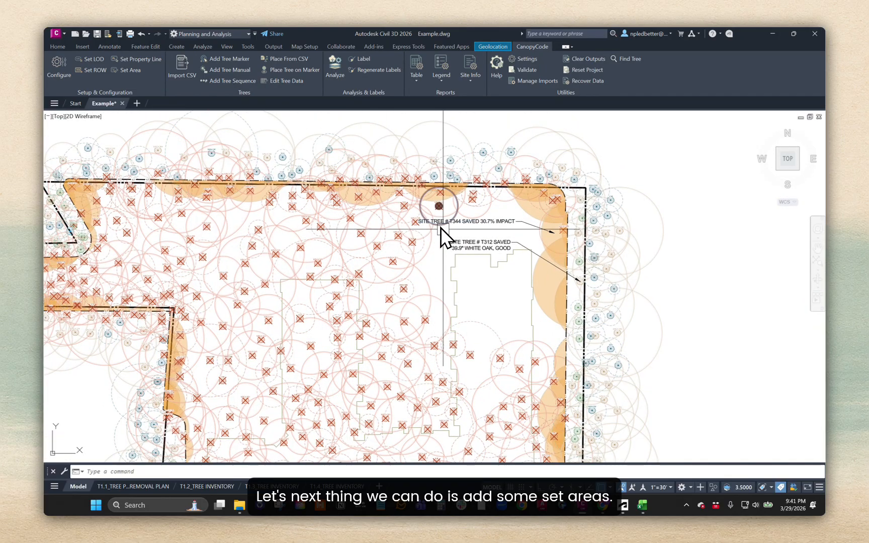
text(rec)
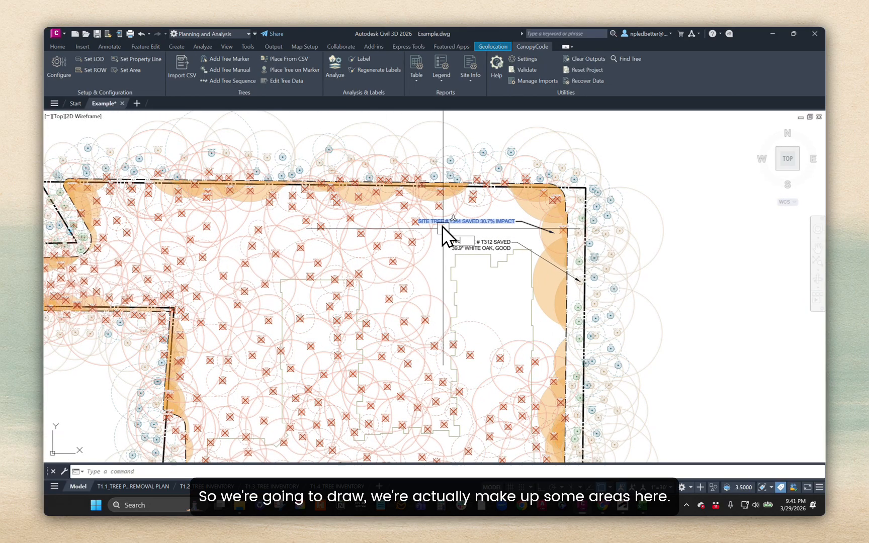
key(Return)
middle_drag(458, 195, 484, 224)
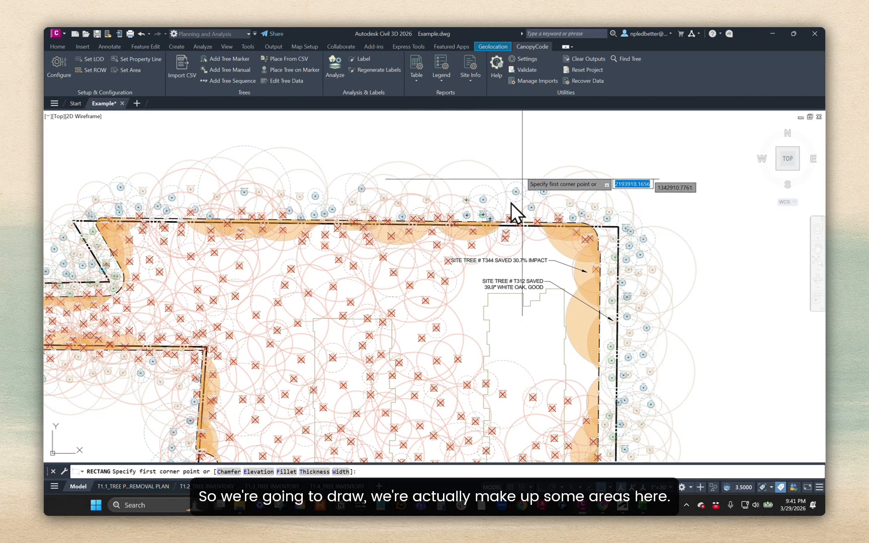
key(F3)
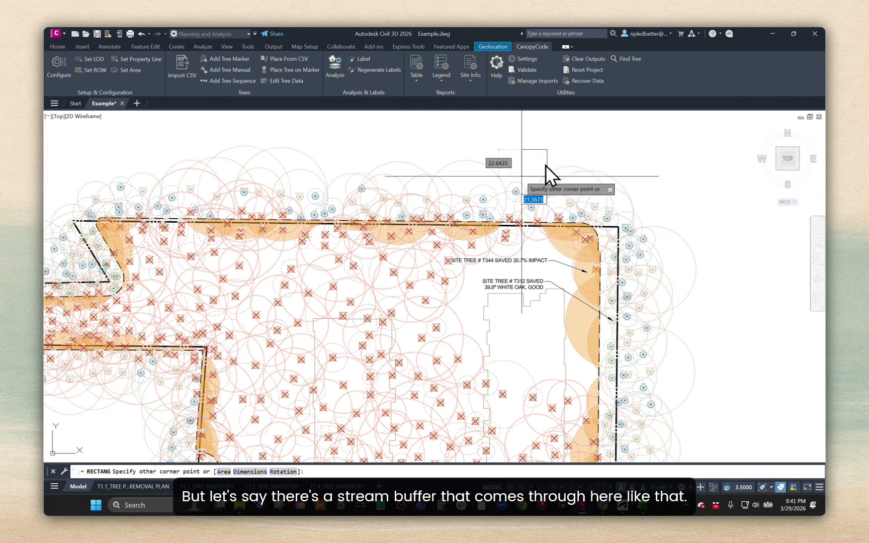
click(687, 147)
middle_drag(245, 264, 326, 278)
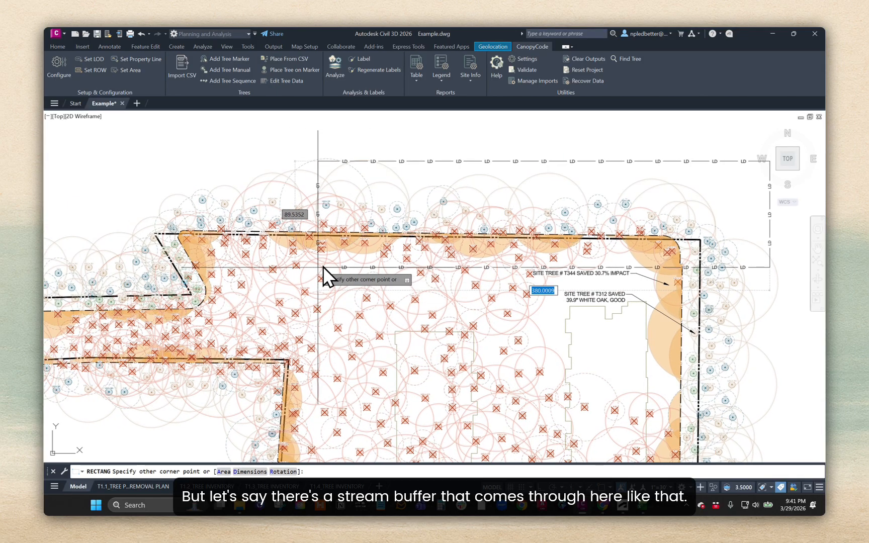
click(122, 249)
middle_drag(464, 234, 415, 239)
- Move the rectangle along the north boundary to layer 0 in its properties
click(464, 167)
key(Escape)
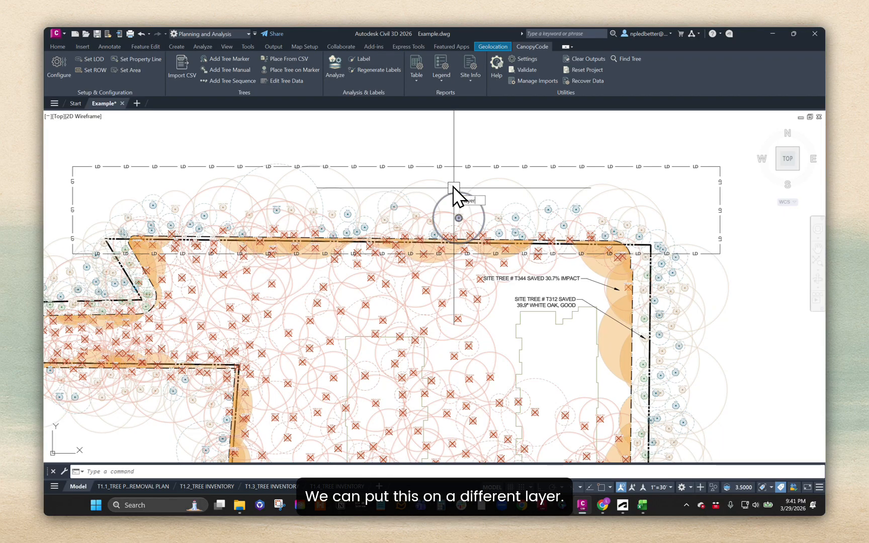
key(Escape)
text(p)
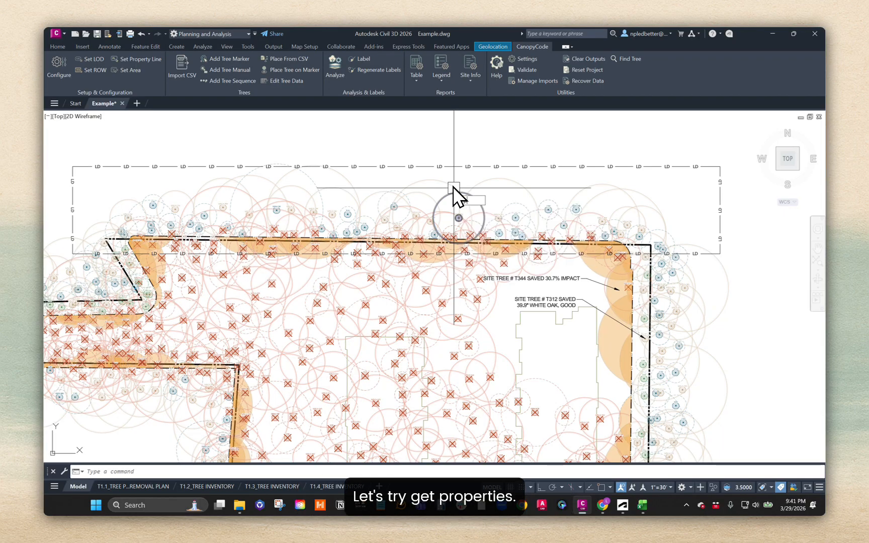
key(Return)
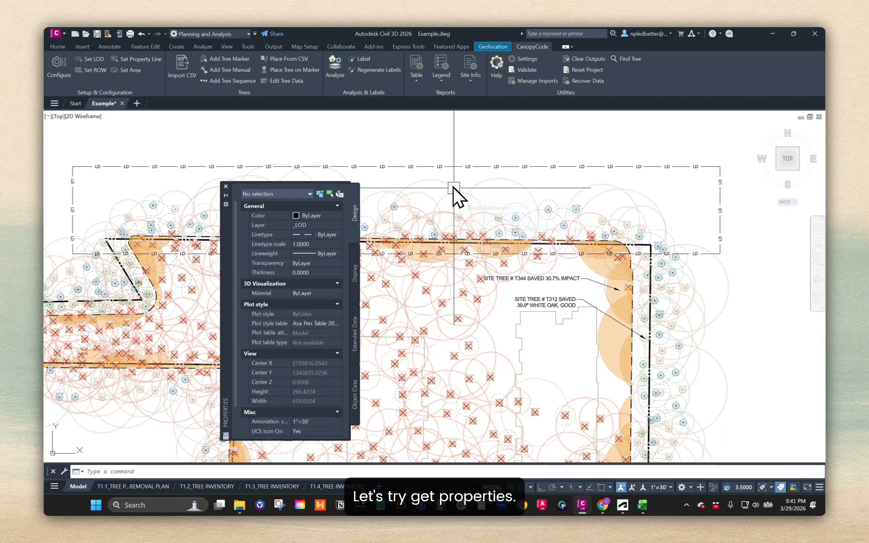
click(422, 167)
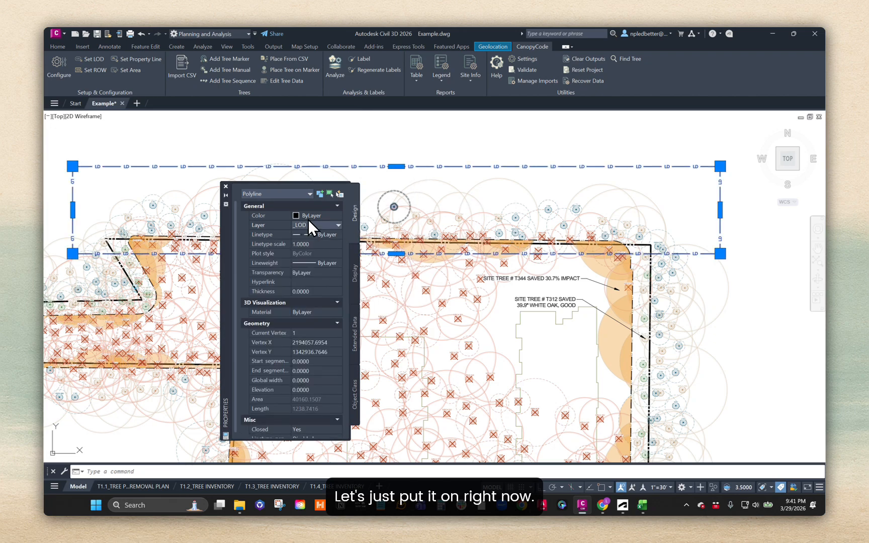
click(311, 225)
click(312, 261)
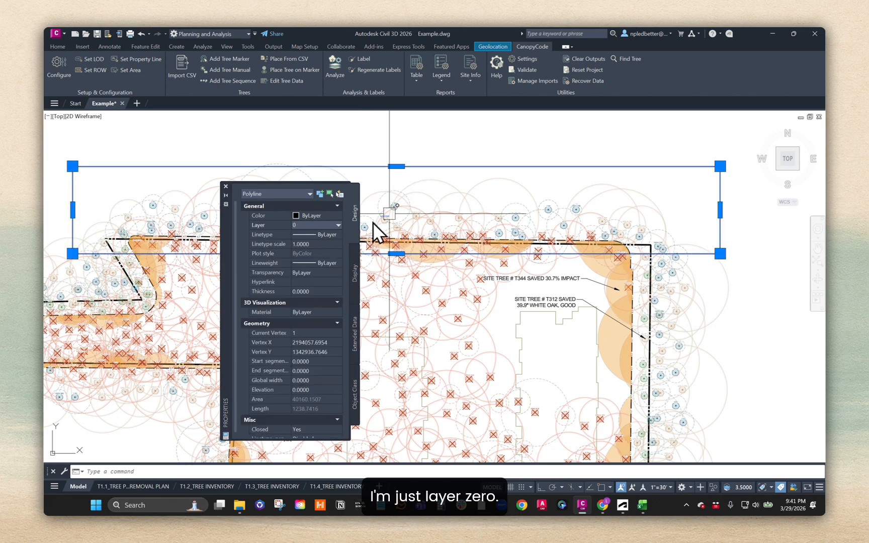
click(226, 186)
key(Escape)
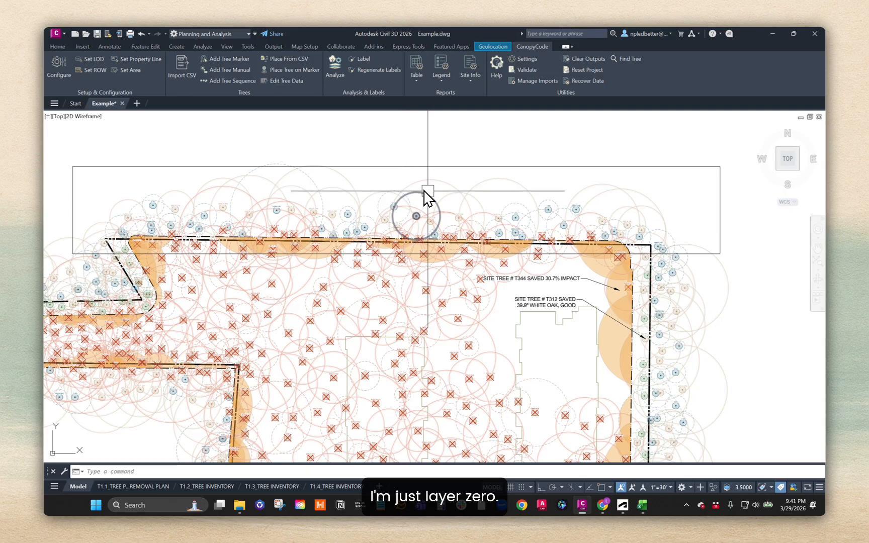
- Draw a tall rectangle over the trees along the east boundary for the yard area, overlapping the north rectangle's east end
mouse_move(432, 196)
middle_down()
mouse_move(454, 193)
mouse_move(423, 277)
middle_up()
scroll(453, 197, down, 5)
scroll(448, 252, up, 3)
middle_drag(358, 252, 410, 221)
middle_drag(467, 306, 475, 134)
text(rec)
key(Return)
middle_drag(669, 309, 482, 342)
click(583, 370)
middle_drag(488, 201, 489, 311)
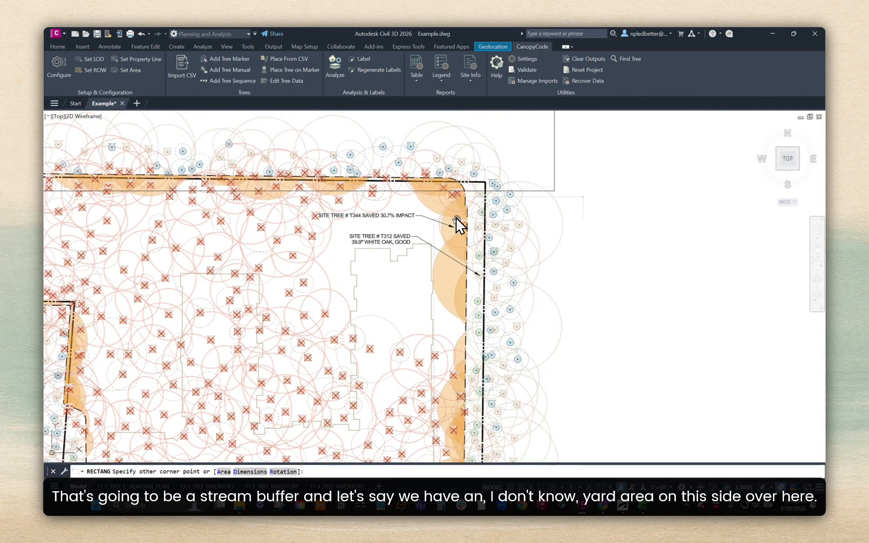
middle_drag(461, 207, 473, 175)
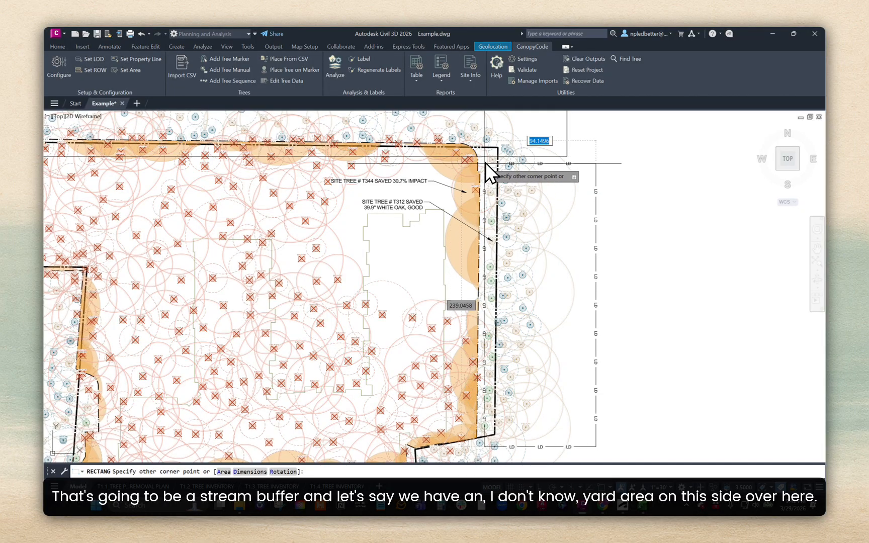
mouse_move(480, 162)
middle_down()
mouse_move(466, 194)
mouse_move(501, 147)
middle_up()
click(472, 141)
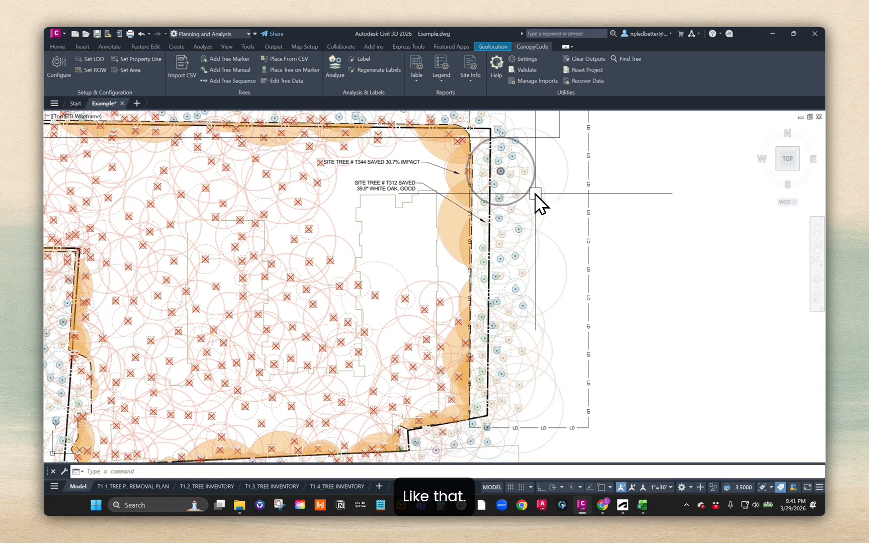
- Match the properties of the north rectangle onto the east rectangle
text(ma)
key(Return)
middle_drag(553, 161, 526, 276)
click(534, 185)
click(555, 201)
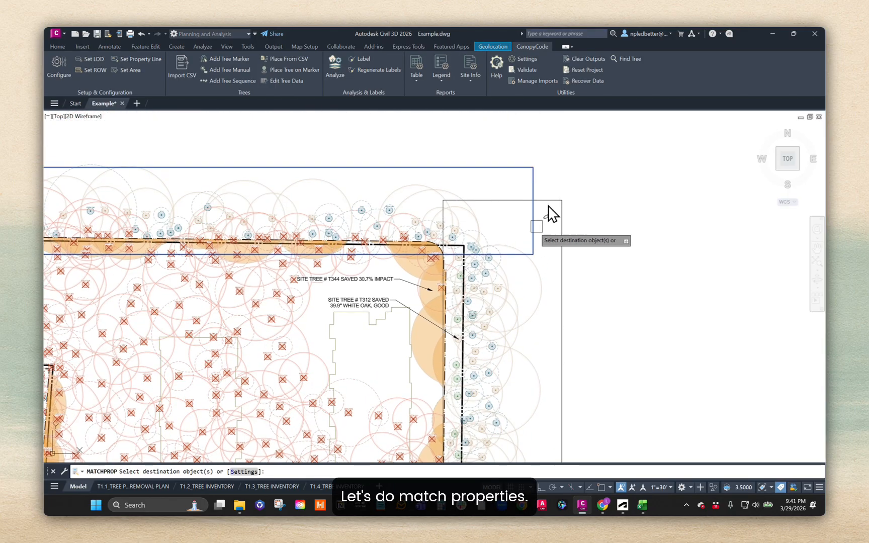
key(Escape)
- Add two custom area definitions to the area rules in the CanopyCode configuration
scroll(518, 223, down, 2)
mouse_move(279, 264)
middle_down()
mouse_move(353, 248)
mouse_move(338, 242)
middle_up()
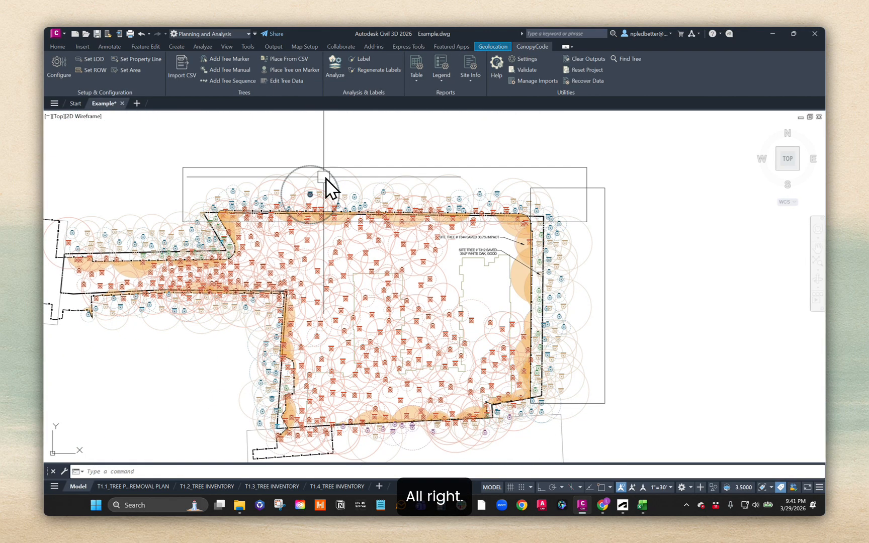
click(59, 68)
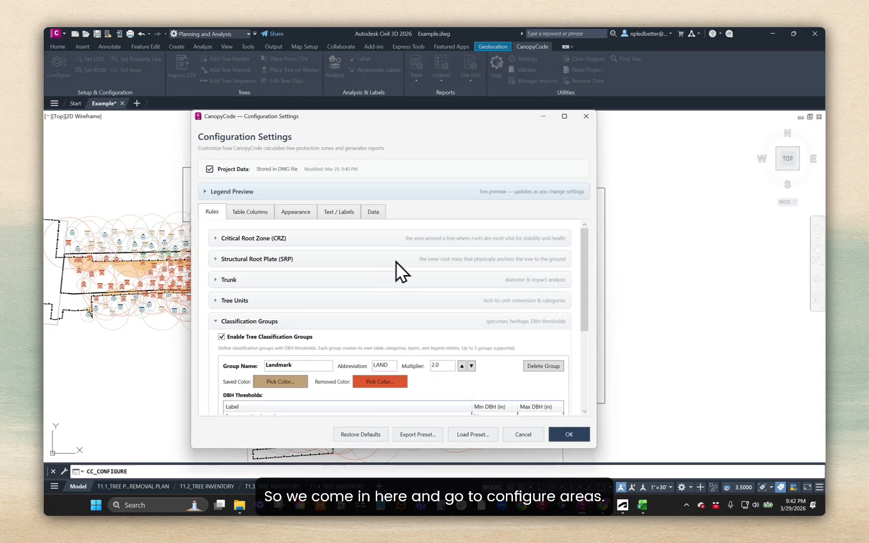
click(230, 323)
click(249, 344)
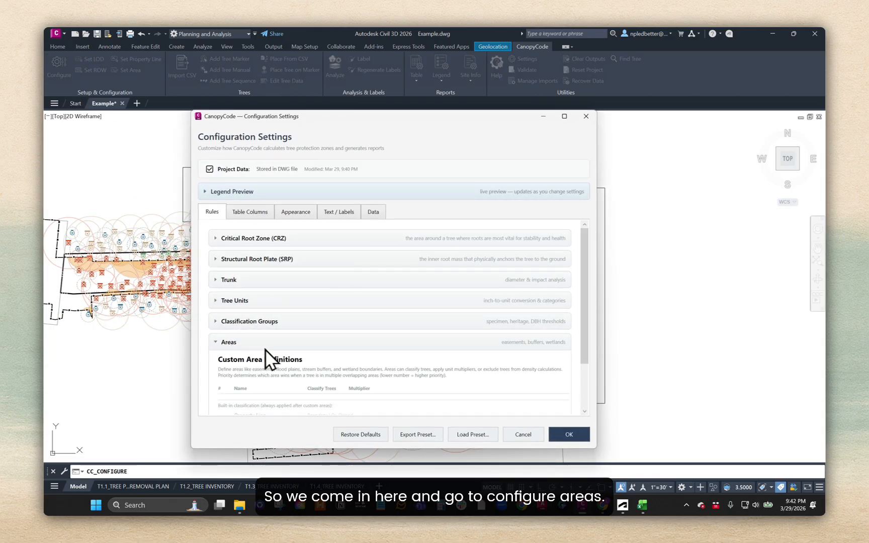
click(252, 380)
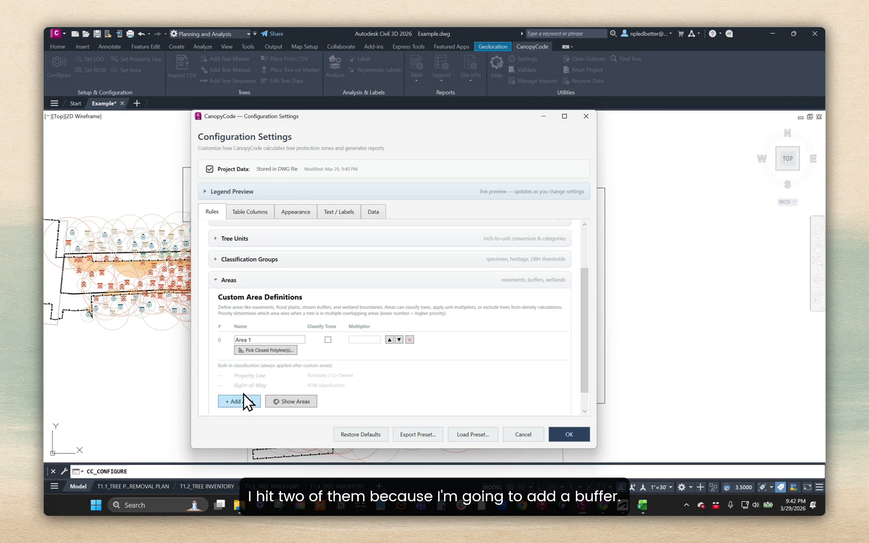
click(240, 402)
- Name the first custom area Stream Buffer
triple_click(263, 340)
text(B)
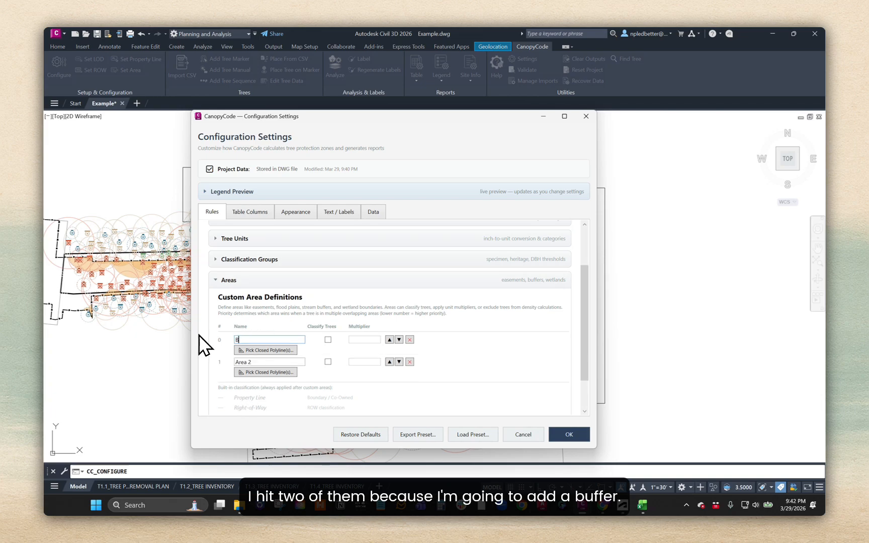
key(BackSpace)
text(Stream Bu)
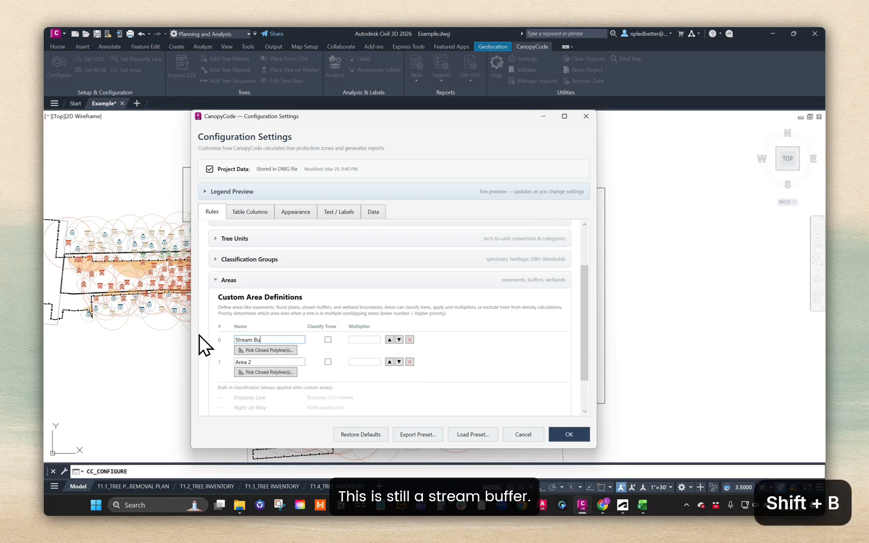
text(ffer)
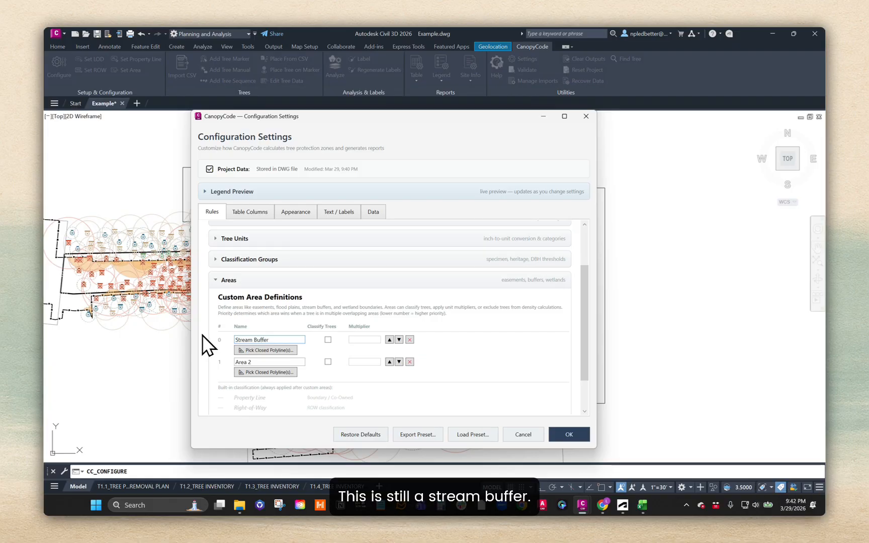
- Name the second custom area Yard and enable tree classification for both areas
triple_click(272, 363)
text(Yared)
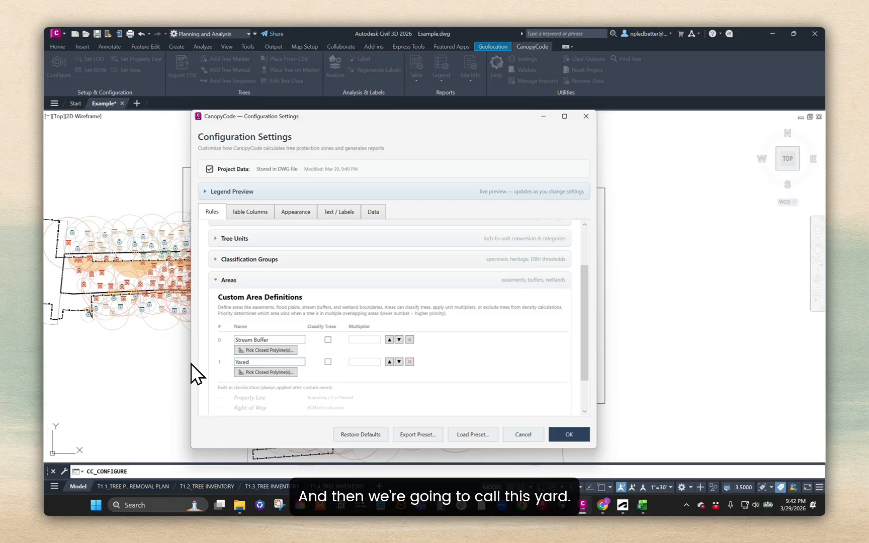
key(BackSpace)
key(BackSpace)
text(d)
click(328, 340)
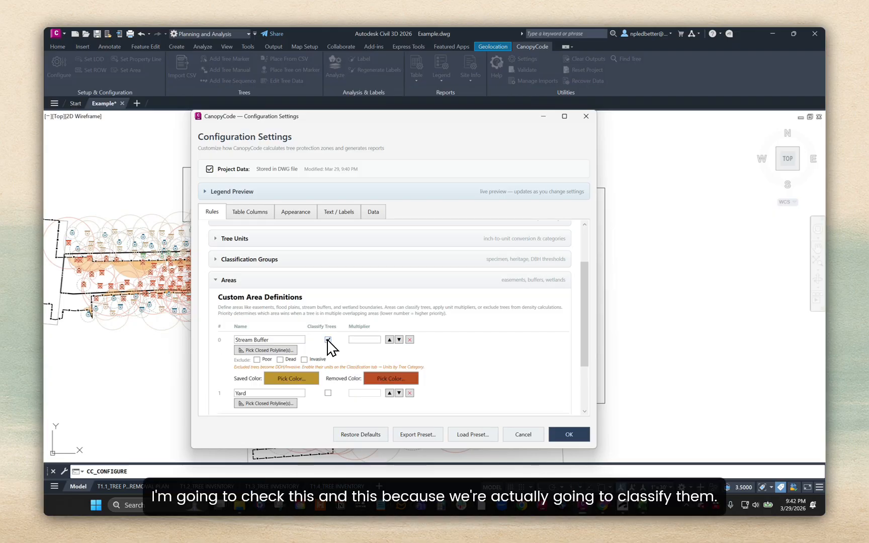
click(329, 392)
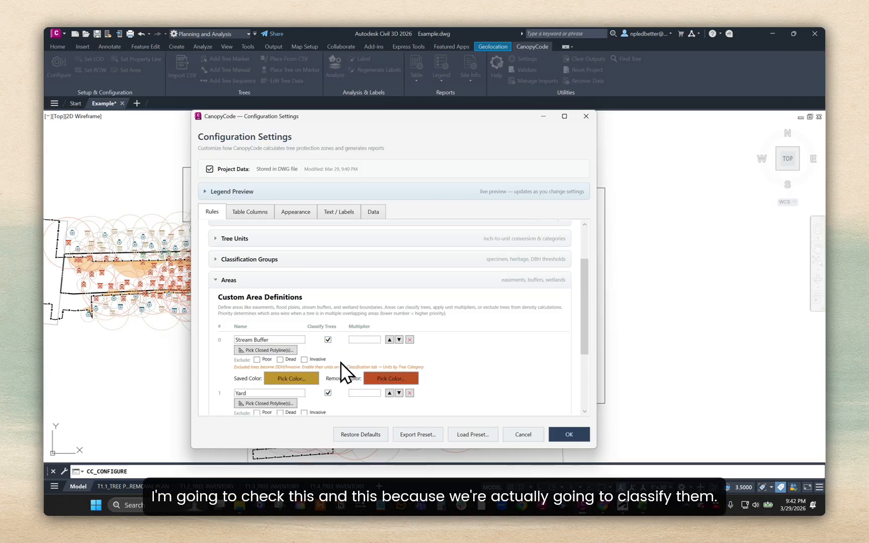
- Add a third custom area named Easement, leaving its tree classification off
scroll(341, 362, down, 2)
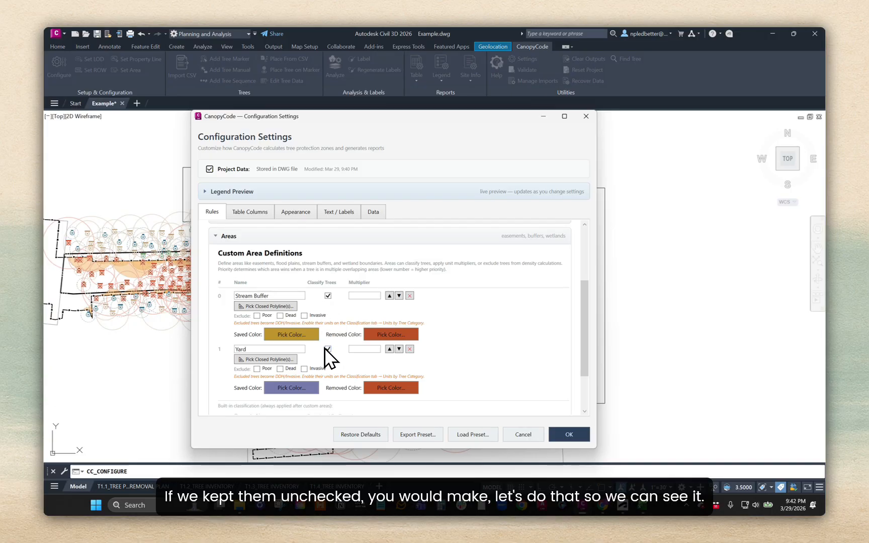
scroll(344, 340, down, 1)
scroll(289, 385, down, 2)
click(242, 381)
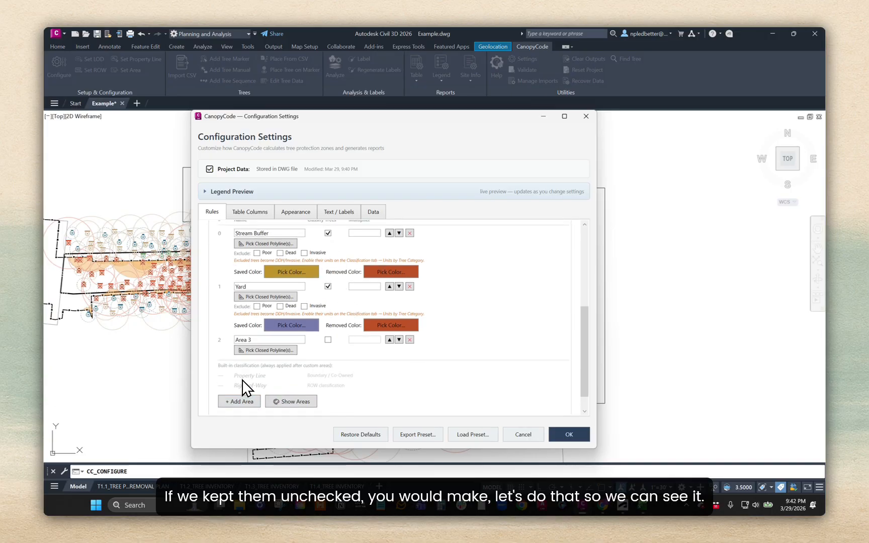
drag(263, 341, 209, 328)
text(Ea)
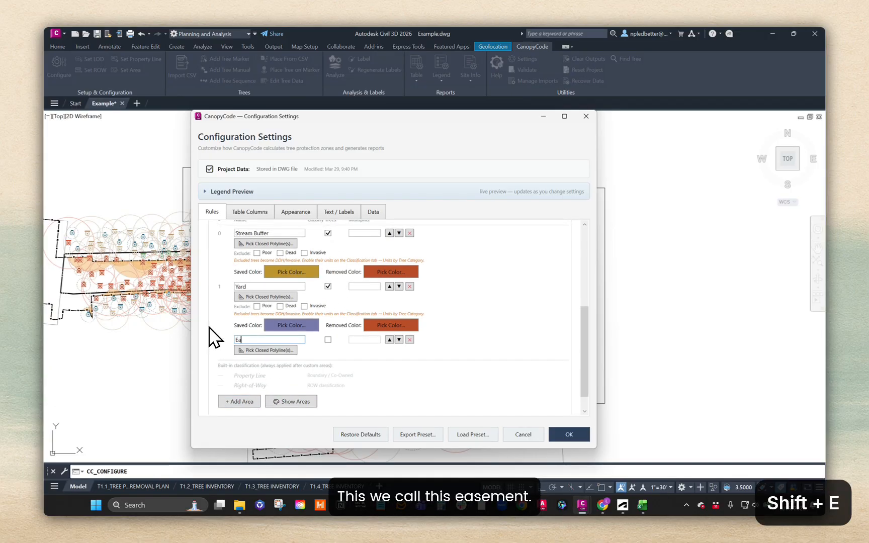
text(sement)
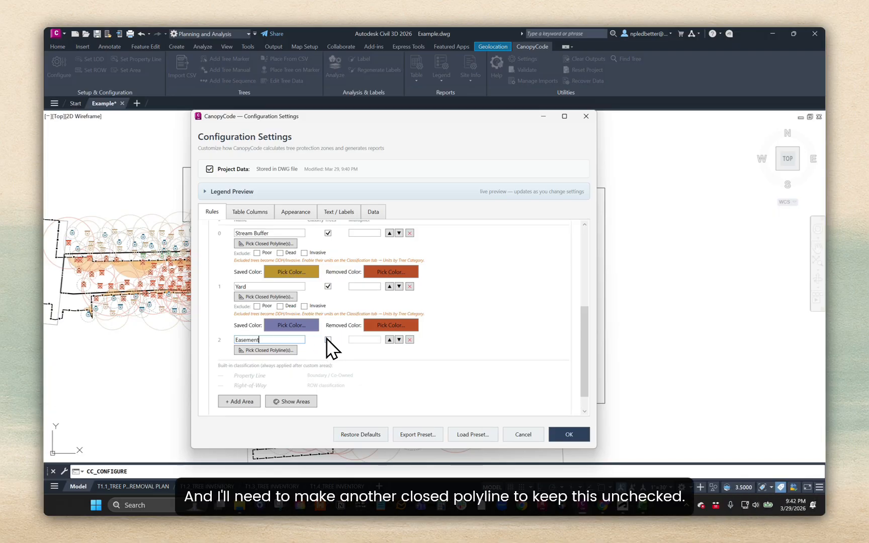
- Set the unit multiplier to 0.0 for Stream Buffer and 1.5 for Yard
scroll(380, 353, up, 1)
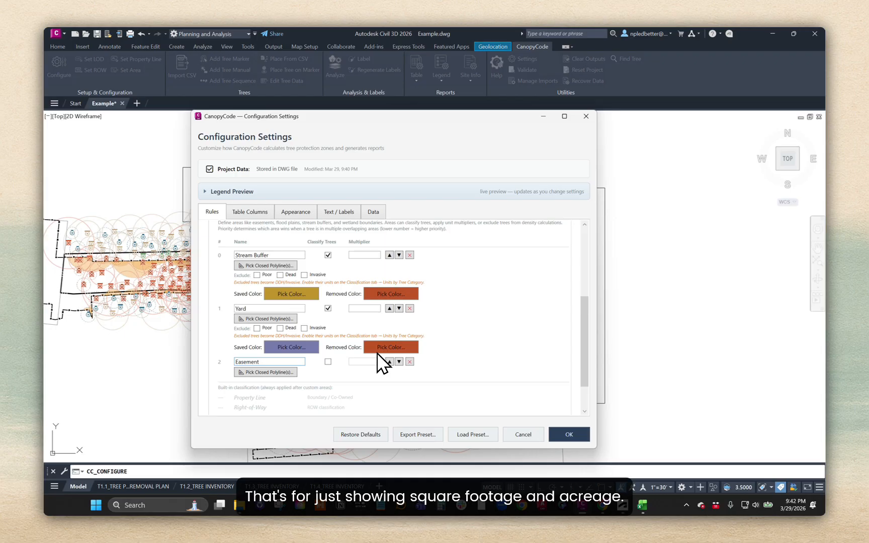
scroll(300, 375, up, 1)
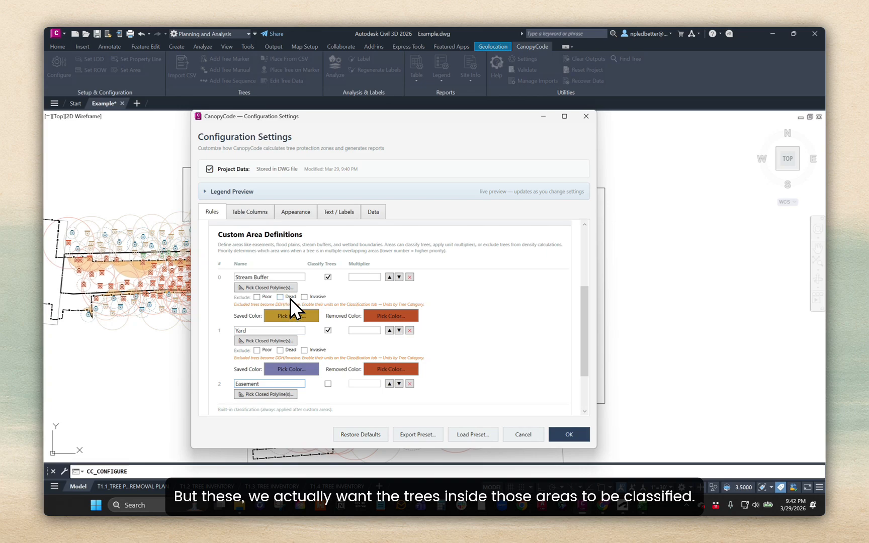
click(365, 277)
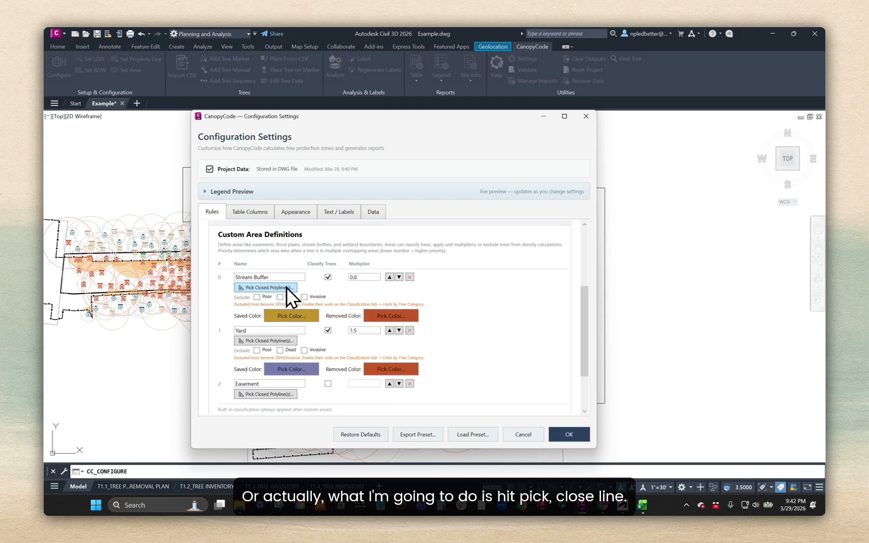
- Assign the closed rectangle along the site's north boundary to the Stream Buffer area
click(256, 285)
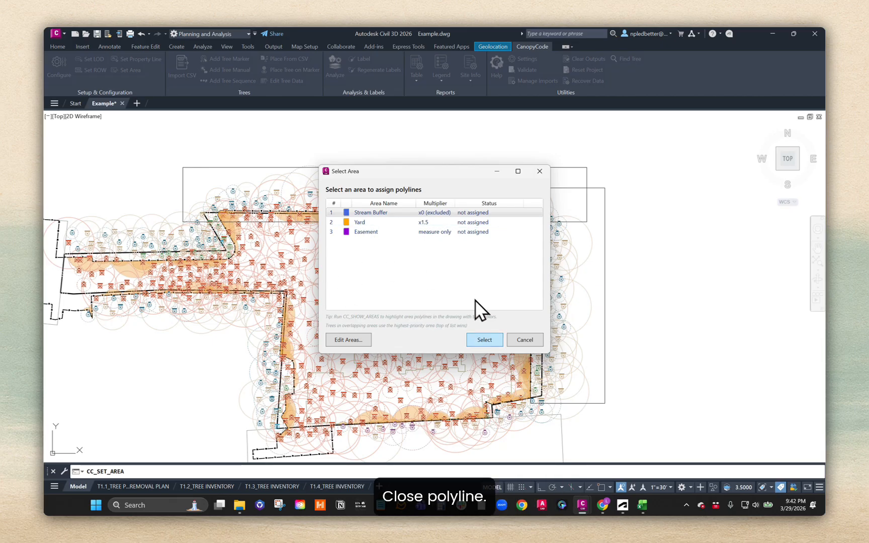
click(484, 337)
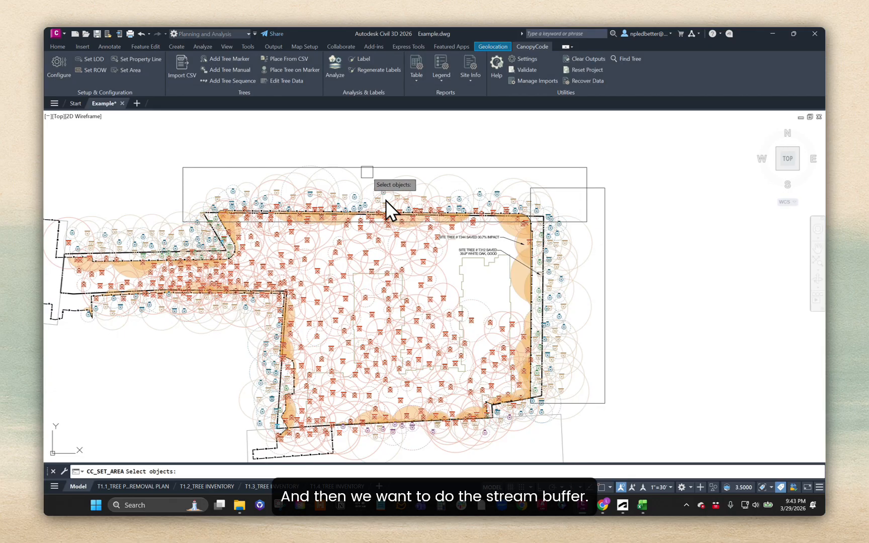
click(367, 169)
key(Return)
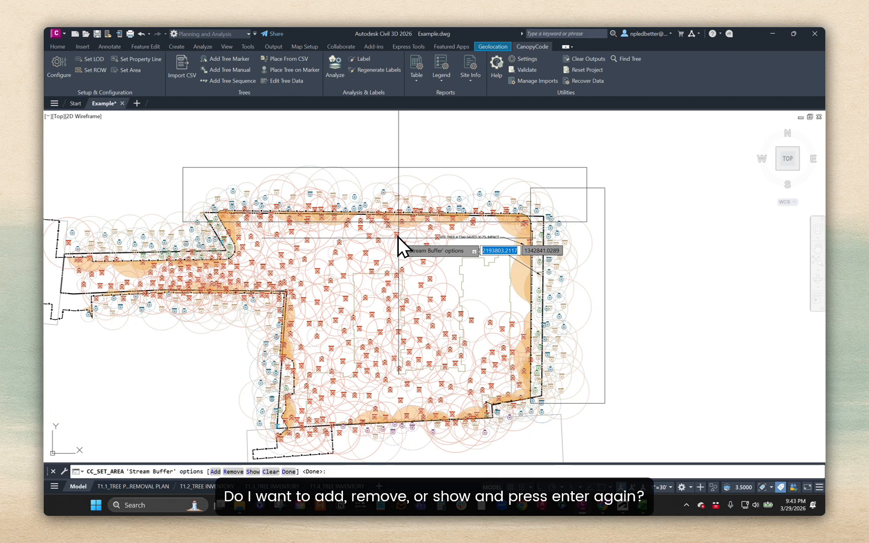
key(Return)
middle_drag(451, 237, 414, 225)
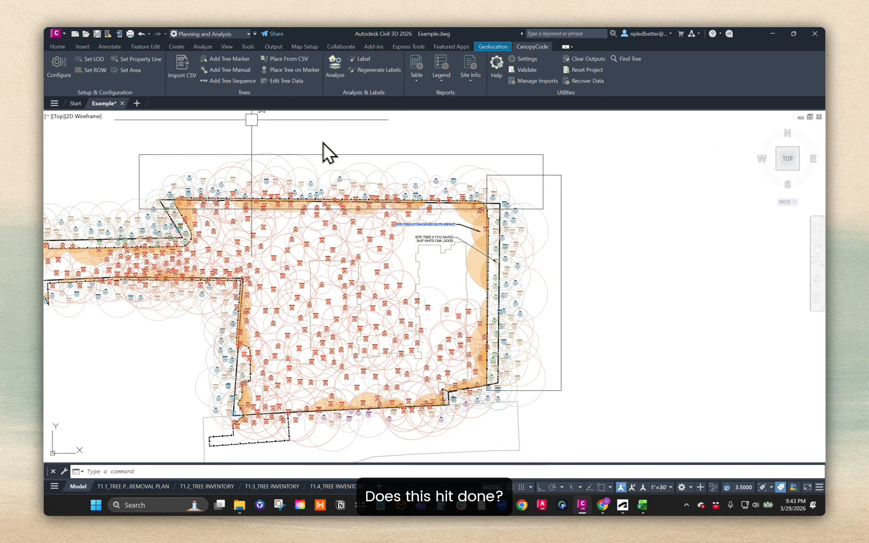
- Assign the closed rectangle along the site's east boundary to the Yard area
click(123, 69)
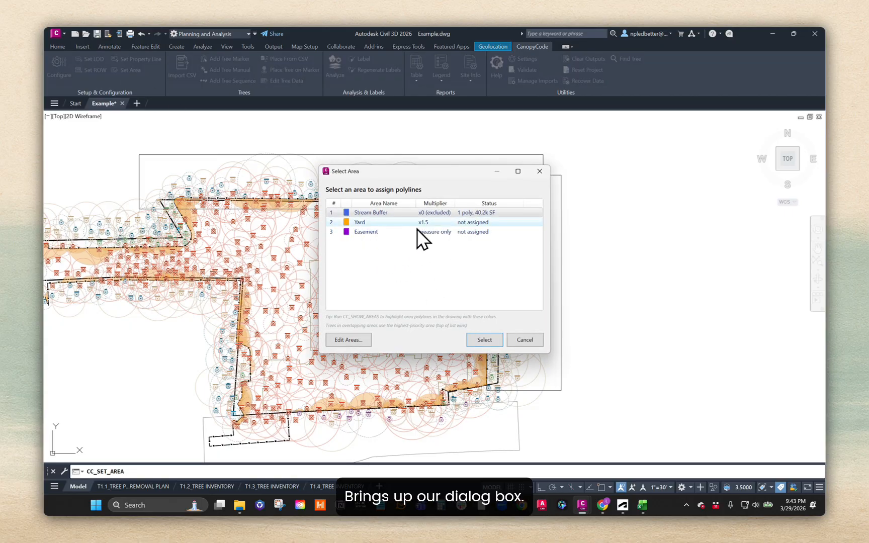
click(403, 222)
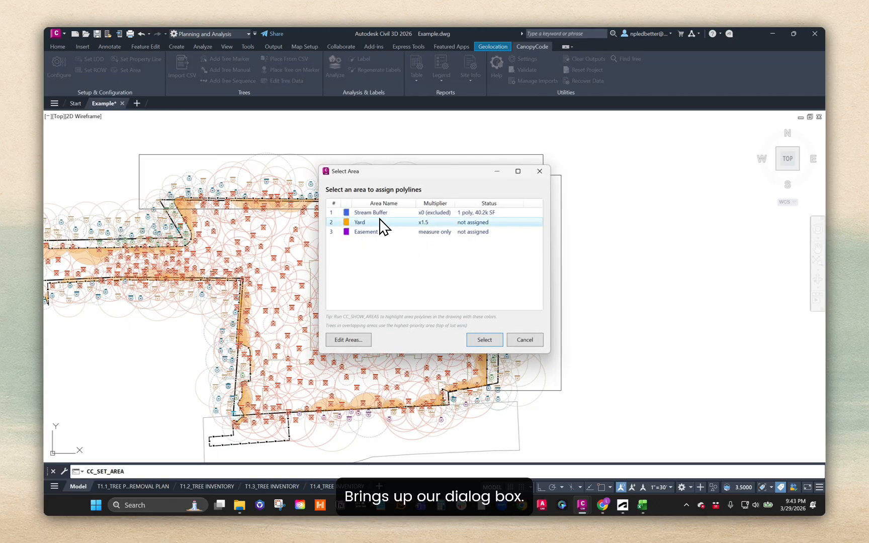
click(481, 339)
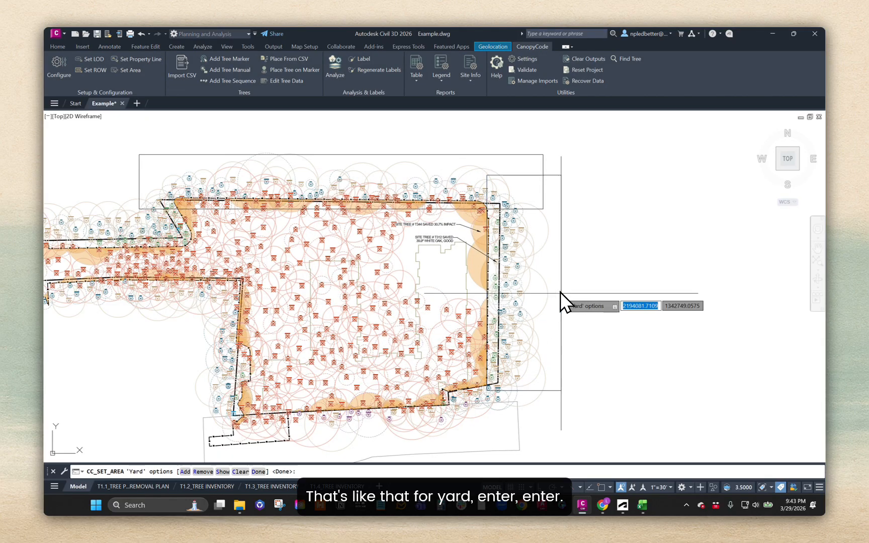
key(Return)
- Draw a rectangle of about 31.4k SF over the southwest corner of the site for the easement
middle_drag(543, 306, 540, 304)
text(rec)
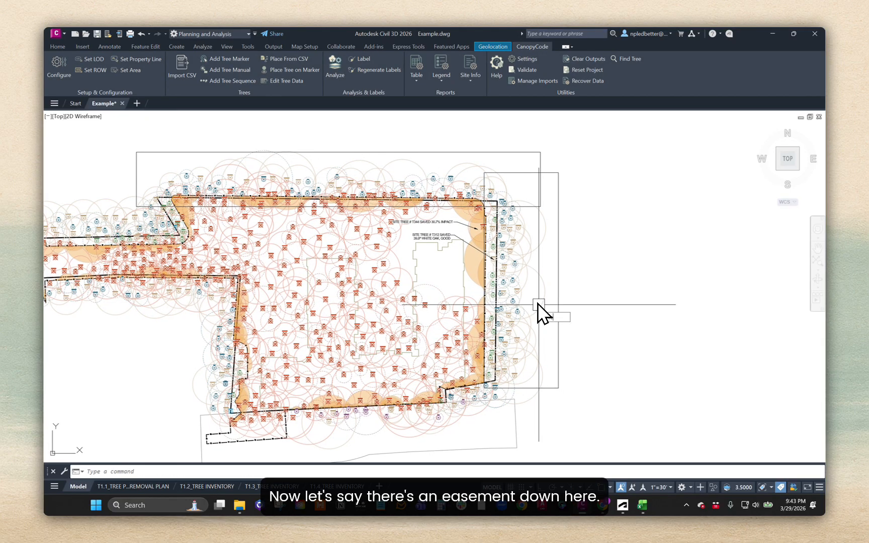
key(Return)
middle_drag(393, 397, 427, 344)
click(433, 409)
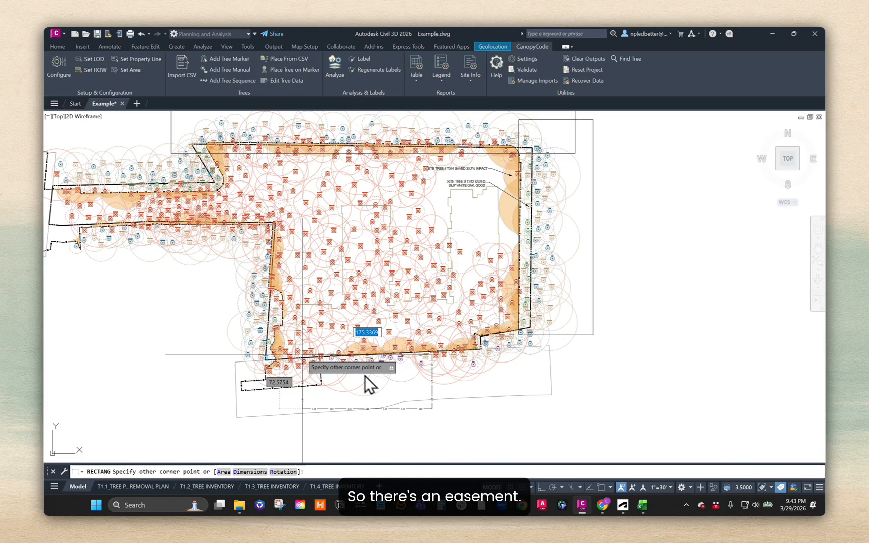
click(237, 320)
- Match the properties of the yard rectangle on the east side onto the new southwest rectangle
text(ma)
key(Return)
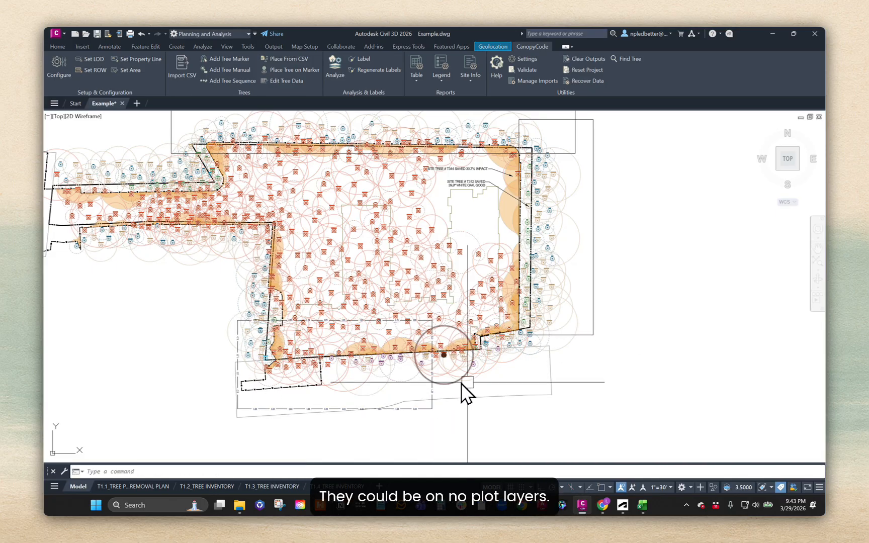
click(563, 346)
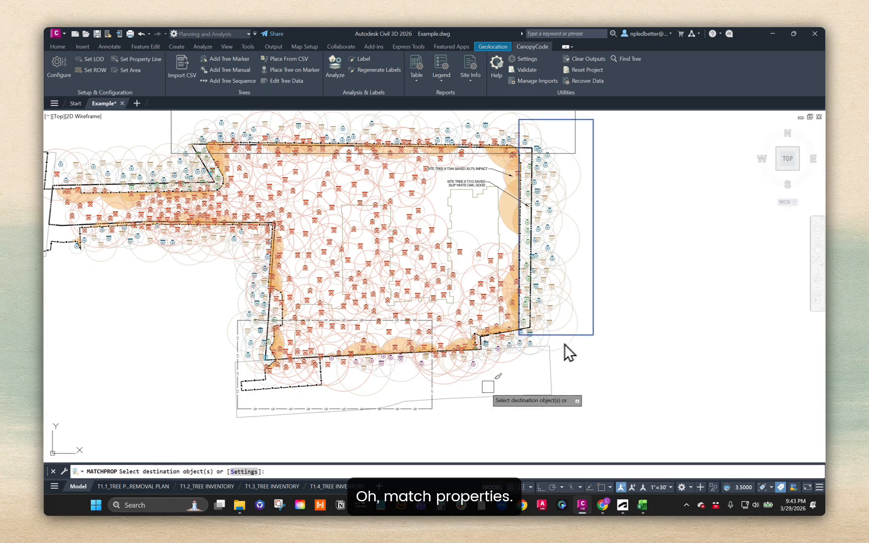
click(434, 410)
key(Return)
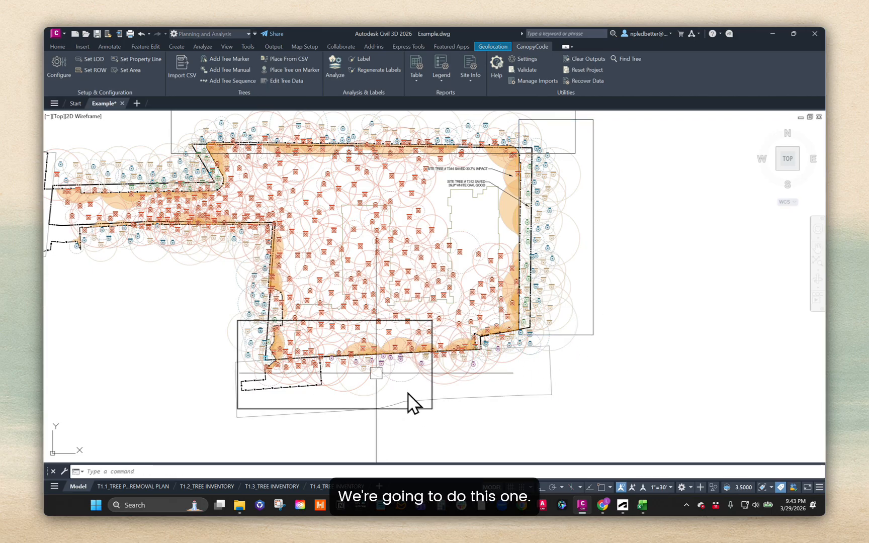
- Assign the new southwest rectangle to the Easement area
click(127, 71)
click(380, 233)
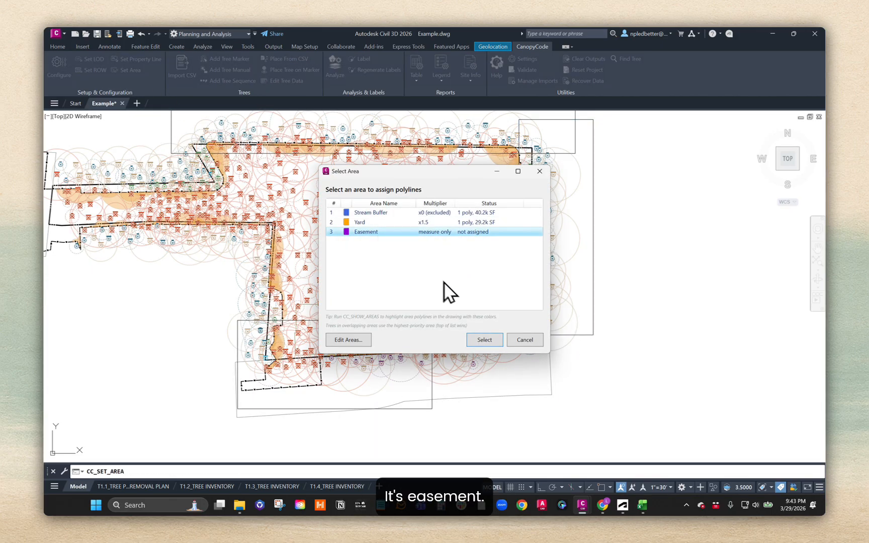
click(483, 340)
click(432, 393)
key(Return)
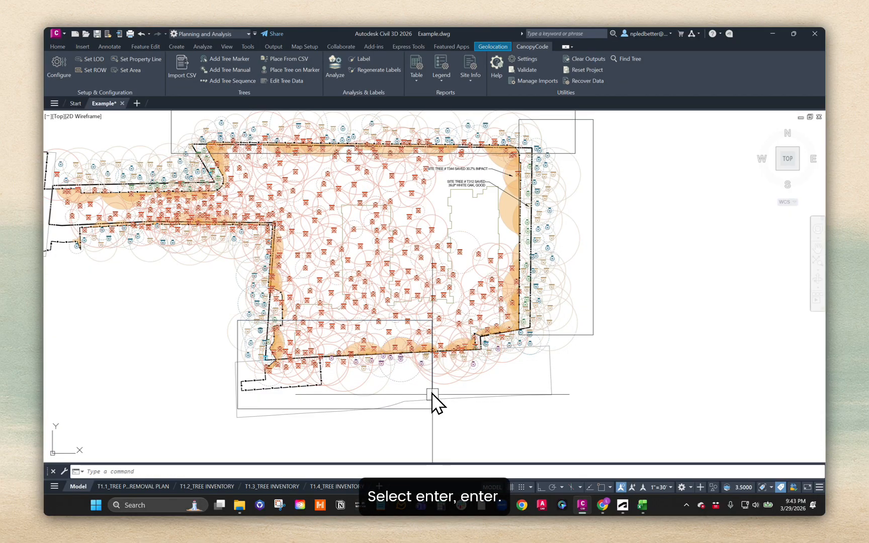
- Save a copy of the drawing as Example_1.dwg in the Example Files folder
click(55, 34)
click(80, 151)
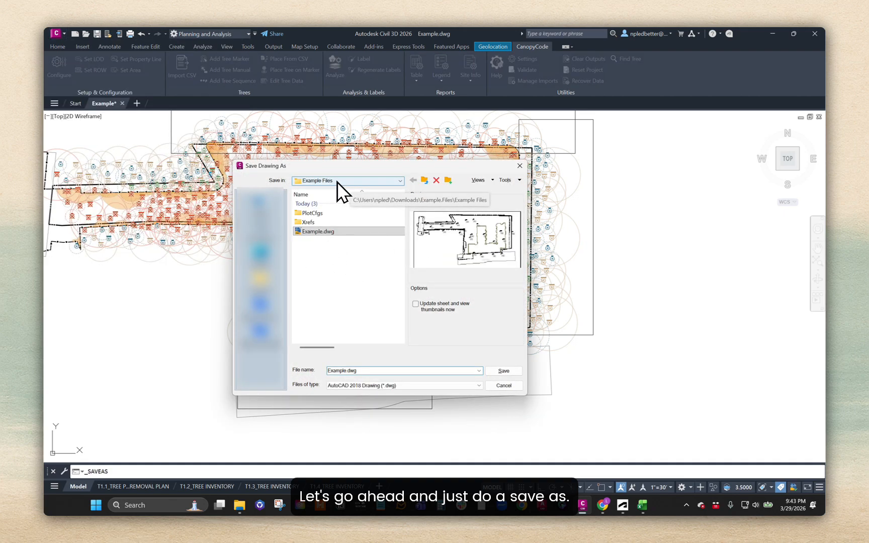
click(352, 257)
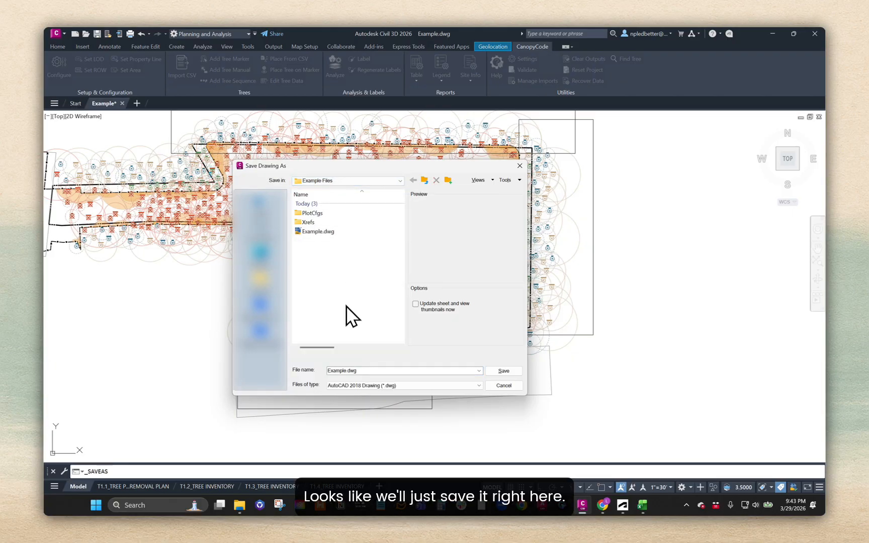
click(341, 368)
click(347, 367)
key(Left)
text(_1)
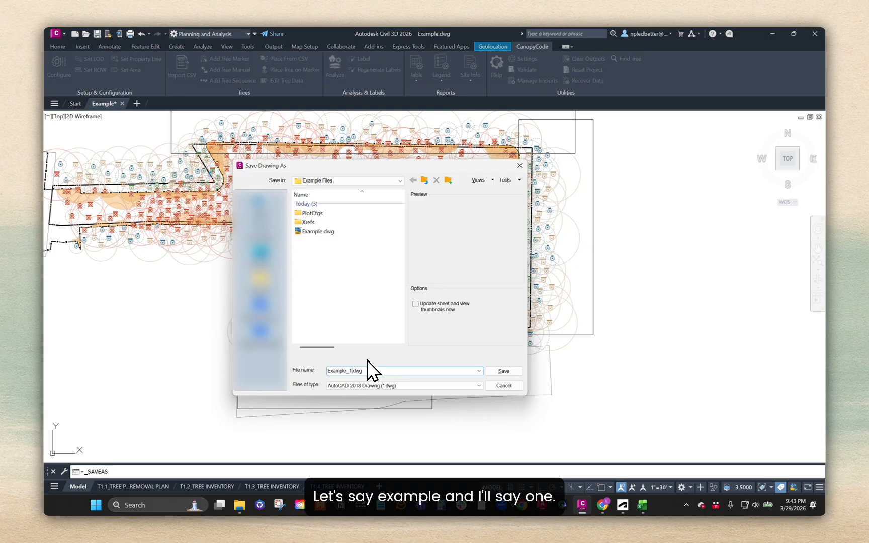
key(Return)
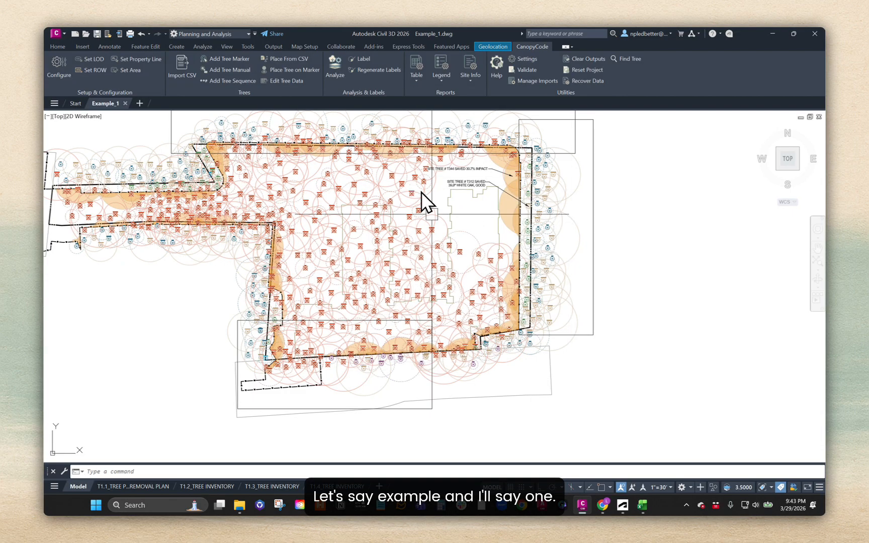
- Preview the assigned area polylines with CC_SHOW_AREAS, inspect the color of each area, and exit the preview
mouse_move(437, 218)
middle_down()
mouse_move(455, 223)
mouse_move(443, 235)
middle_up()
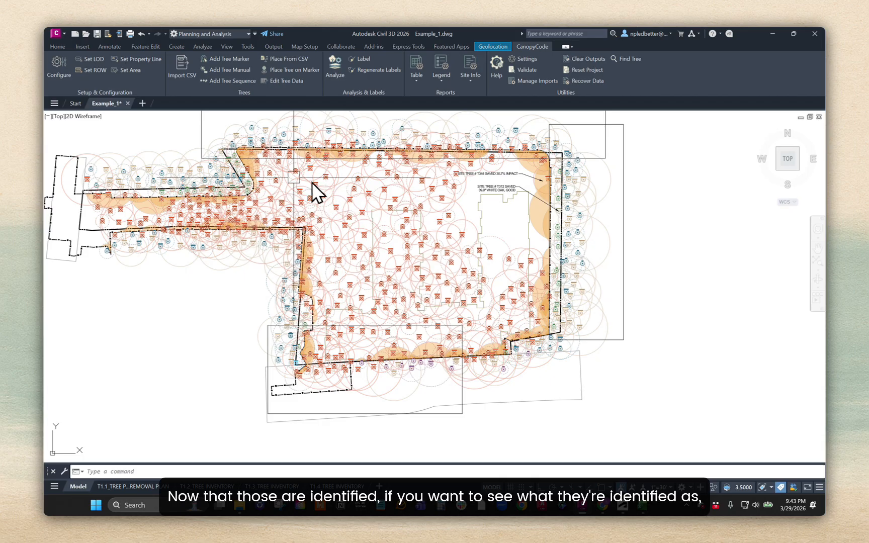
mouse_move(293, 176)
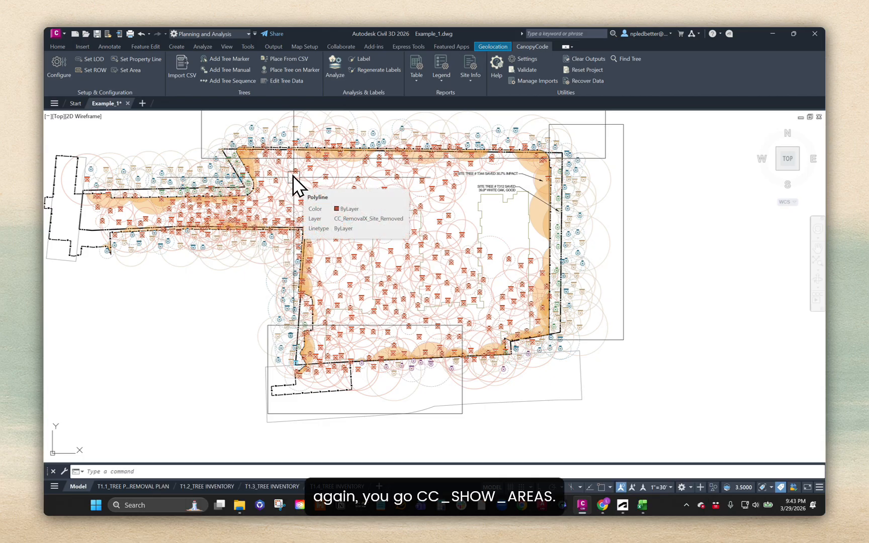
text(CC_)
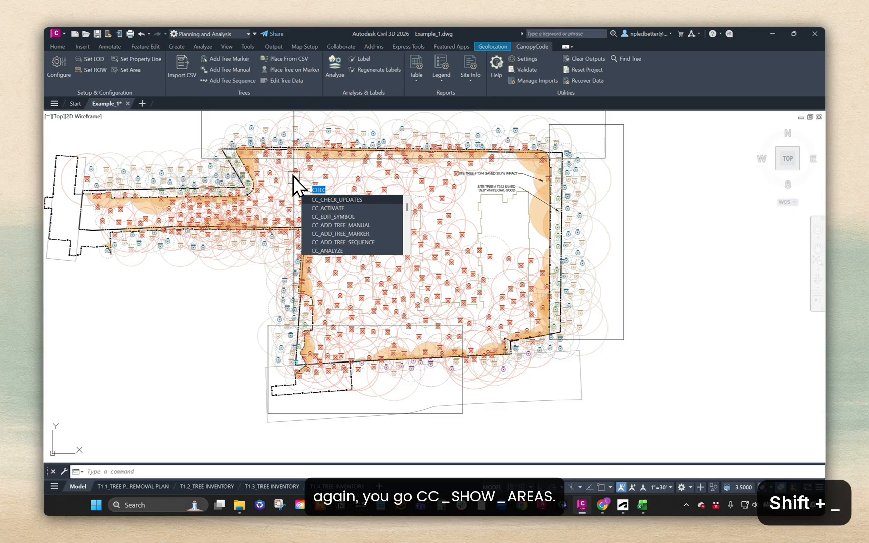
text(SHOW_AREAS)
key(Return)
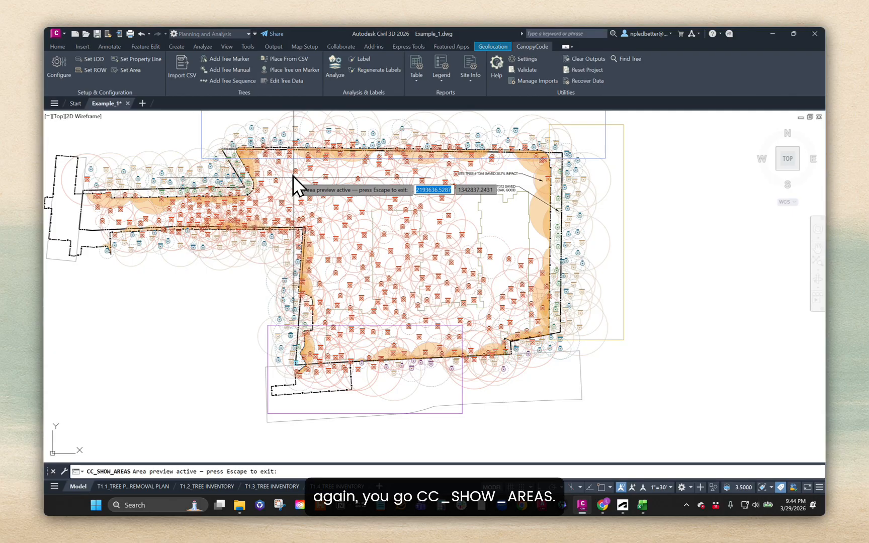
middle_drag(333, 192, 305, 274)
scroll(527, 214, up, 2)
middle_drag(633, 214, 510, 141)
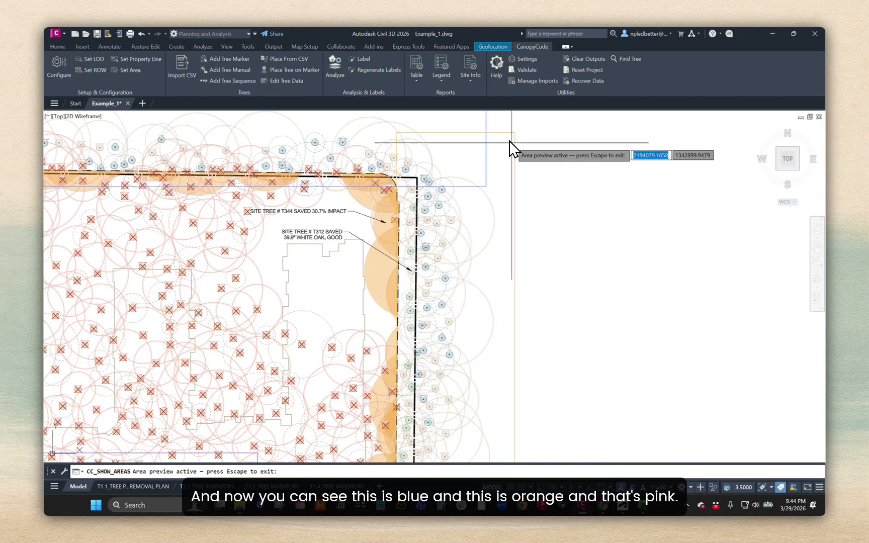
scroll(520, 213, down, 3)
scroll(520, 202, up, 1)
scroll(353, 320, up, 3)
scroll(419, 283, up, 2)
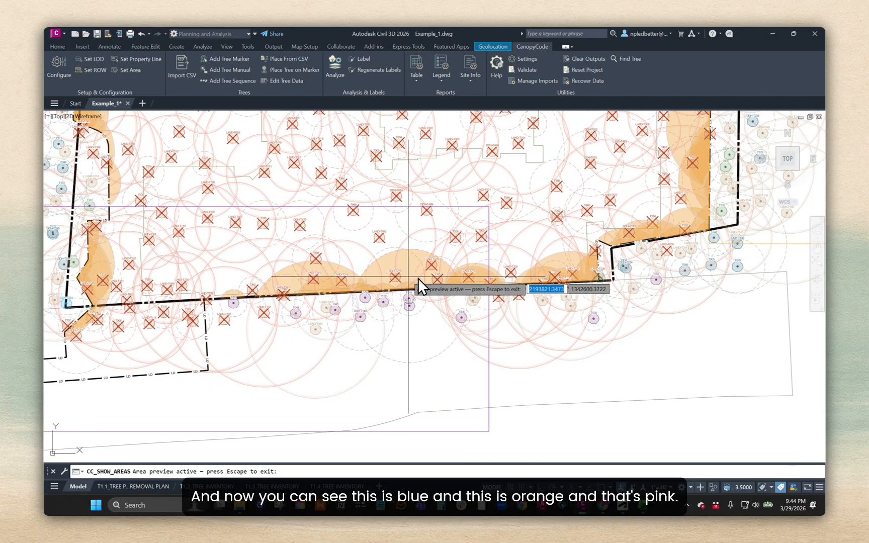
scroll(419, 284, down, 2)
key(Escape)
scroll(355, 322, up, 3)
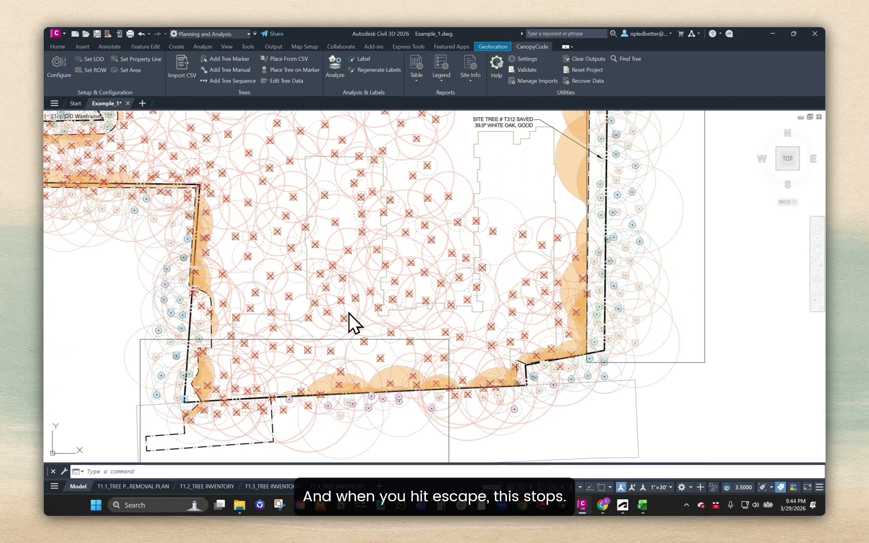
- Check the polyline status and square footage of the three custom areas in the area assignment list
click(118, 71)
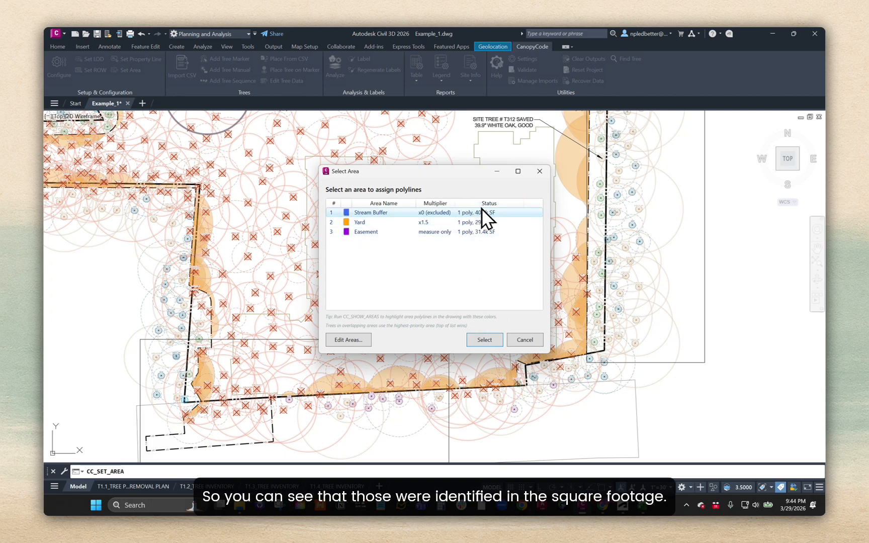
click(486, 342)
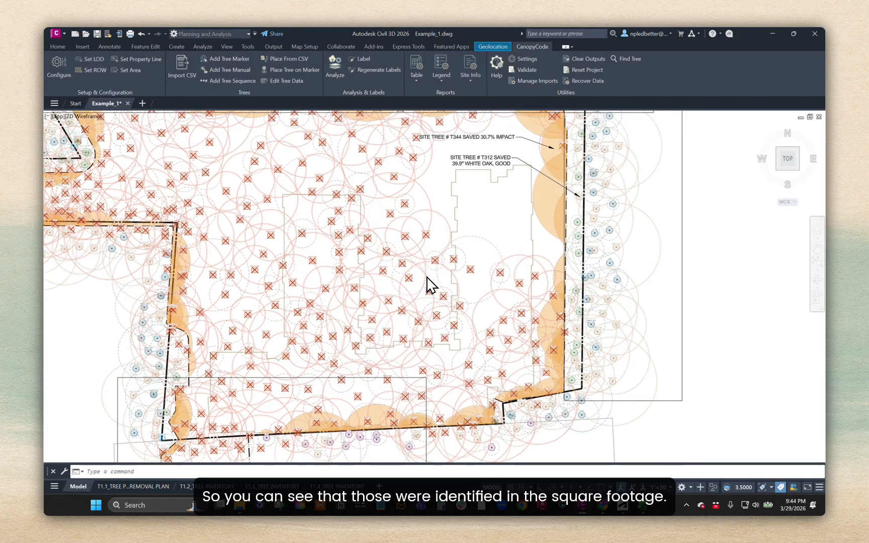
scroll(425, 280, down, 3)
scroll(404, 239, up, 3)
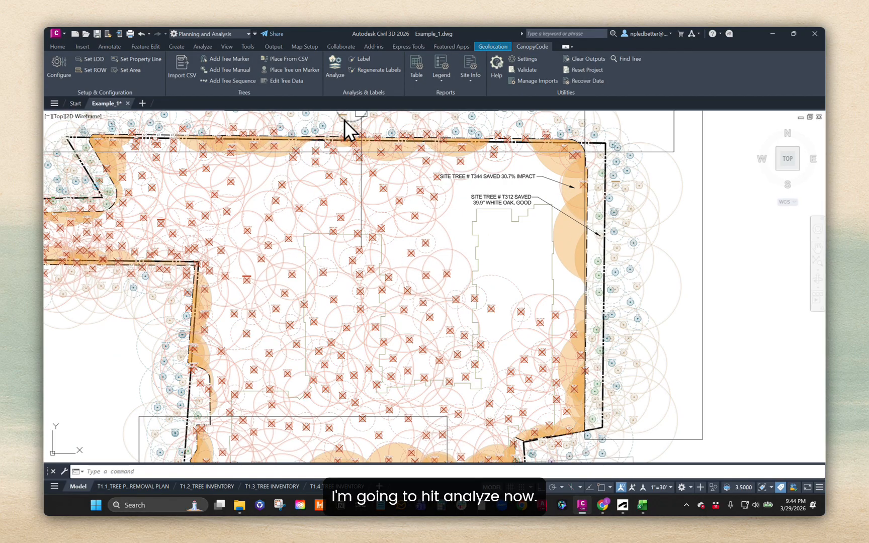
- Analyze the trees against the custom areas and regenerate all tables, labels and legends
click(334, 67)
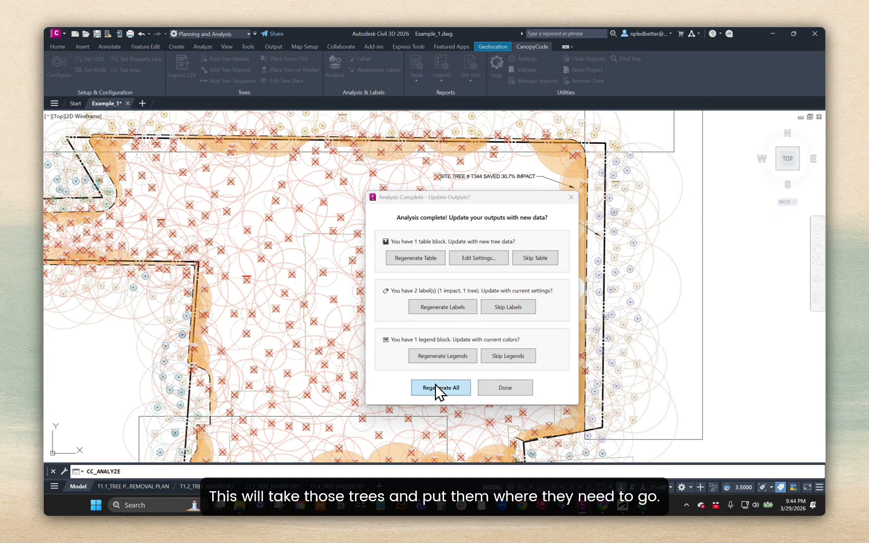
click(437, 390)
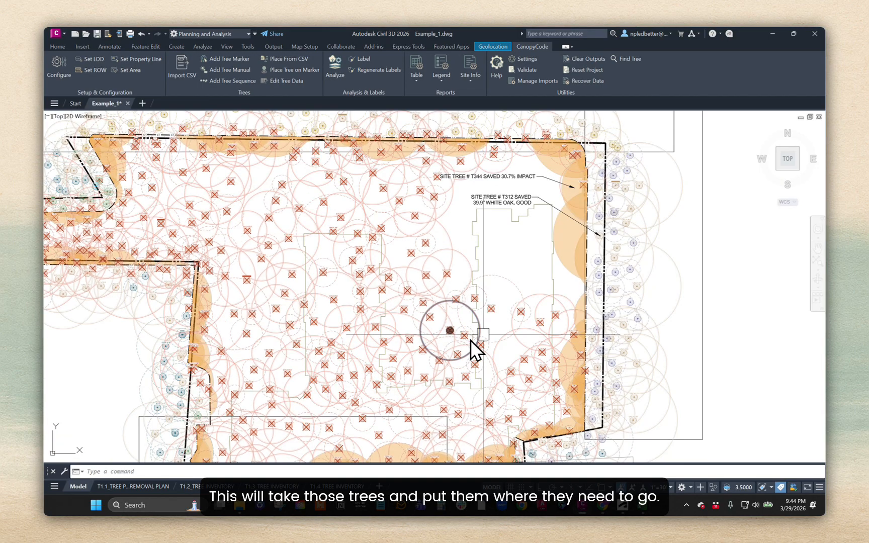
- Examine the tree legend and the yard and landmark tree colors on the T1.1 tree removal plan sheet
middle_drag(549, 277, 408, 260)
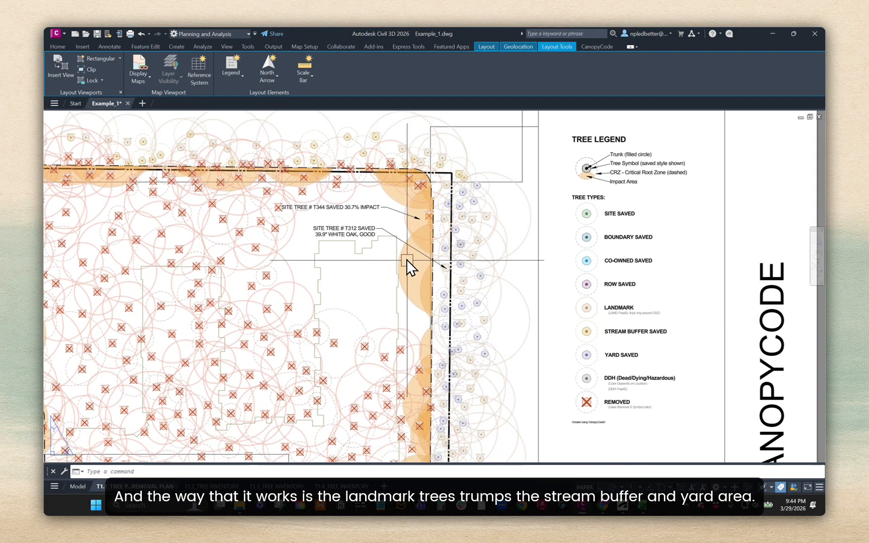
middle_drag(589, 332, 519, 299)
scroll(530, 293, up, 2)
scroll(550, 278, down, 2)
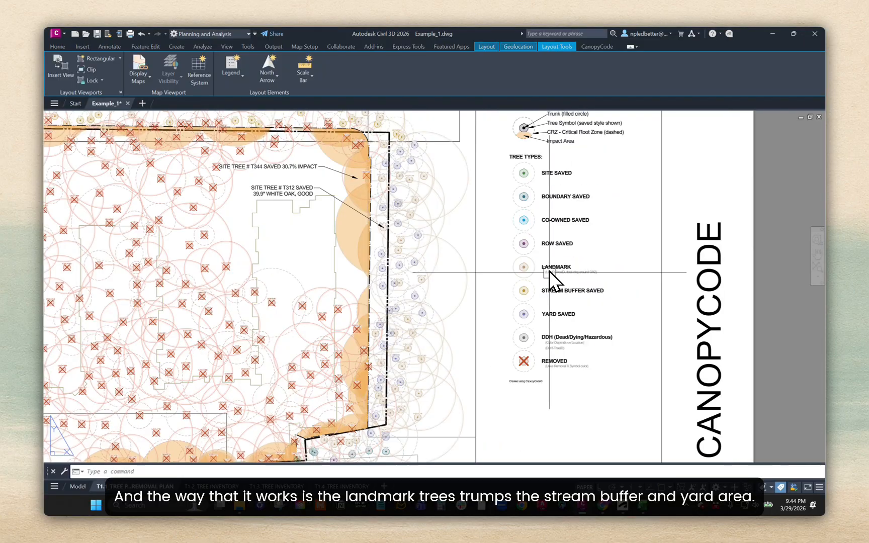
scroll(503, 284, up, 2)
scroll(518, 305, down, 2)
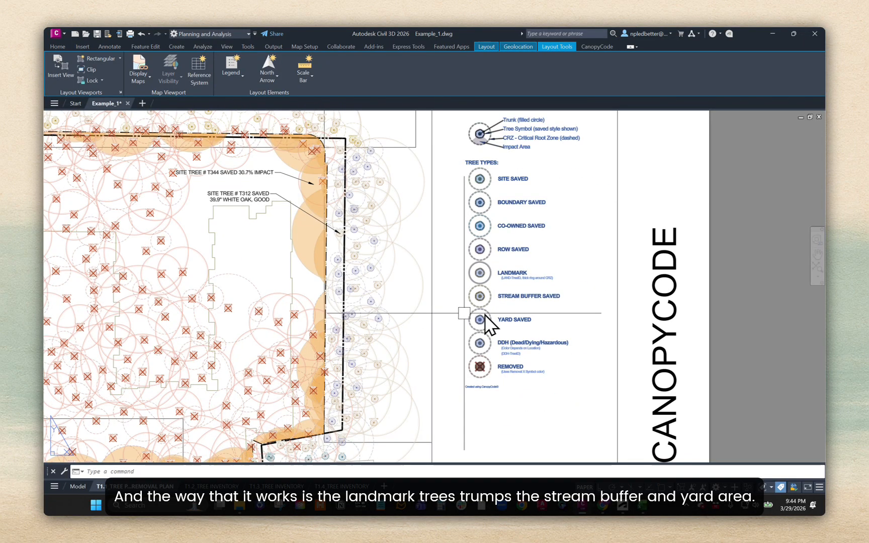
scroll(403, 301, up, 4)
scroll(452, 266, up, 2)
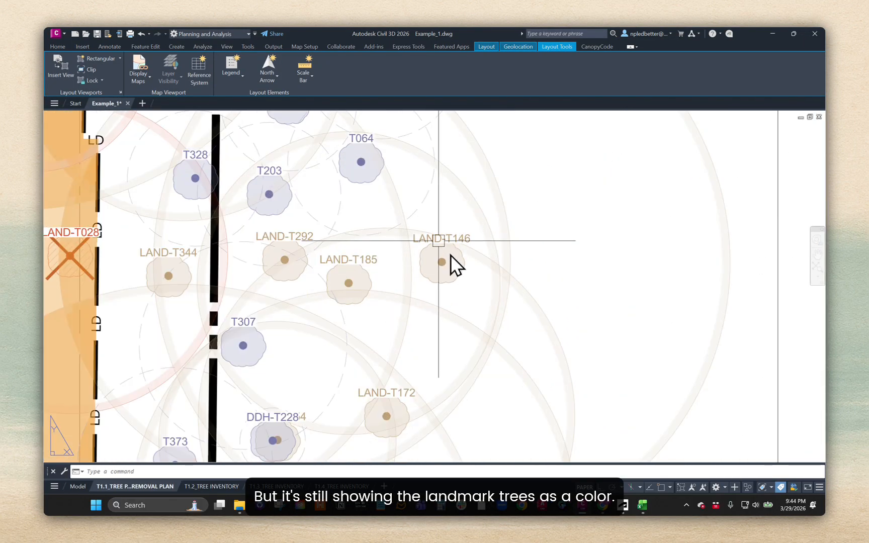
scroll(326, 295, down, 3)
scroll(371, 234, up, 1)
scroll(388, 264, down, 2)
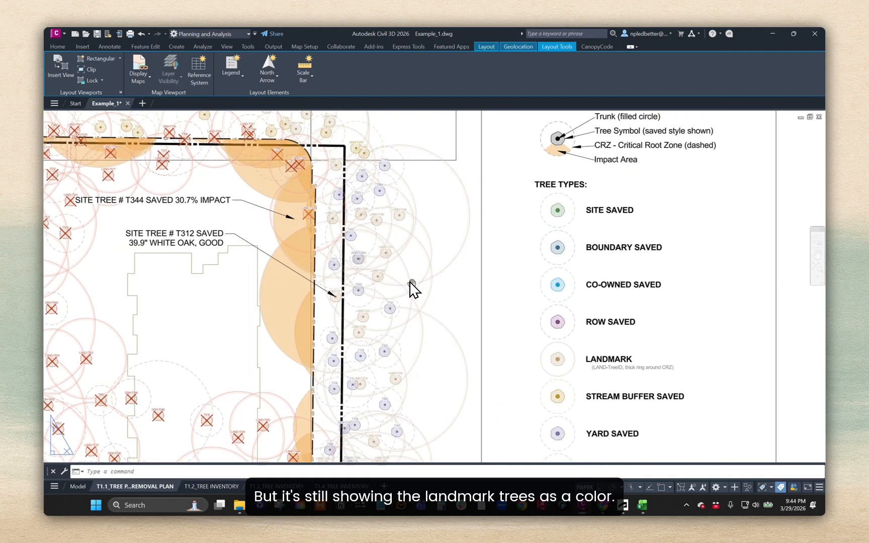
- Turn off classification group colors in the appearance configuration and apply the settings
middle_drag(409, 282, 427, 222)
click(597, 46)
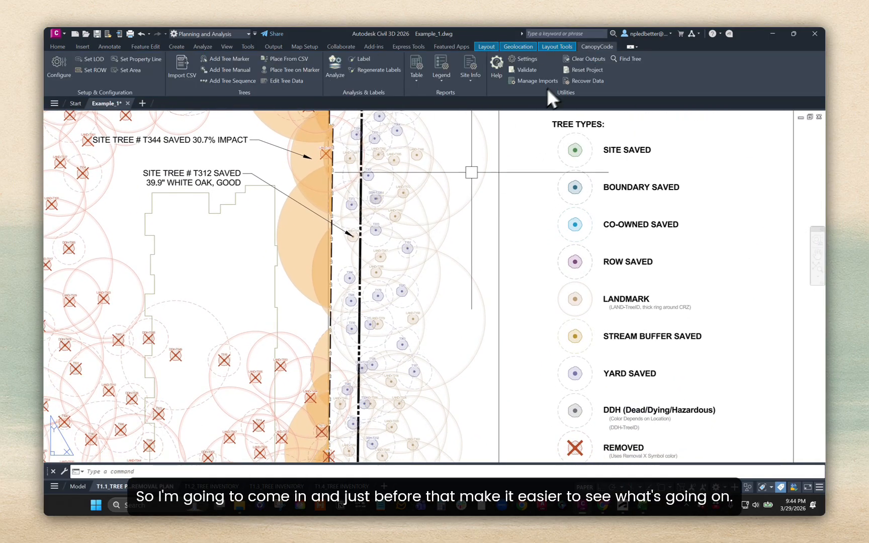
middle_drag(332, 265, 403, 262)
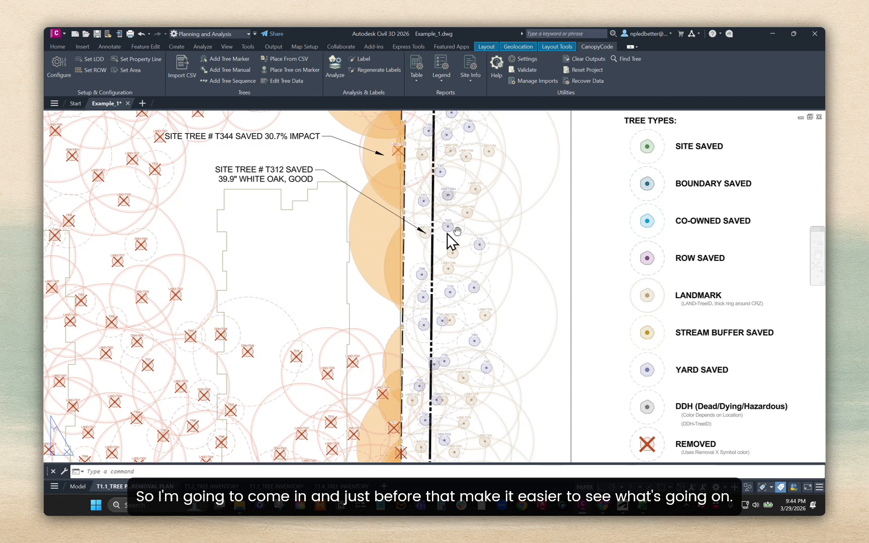
middle_drag(447, 234, 437, 271)
click(56, 62)
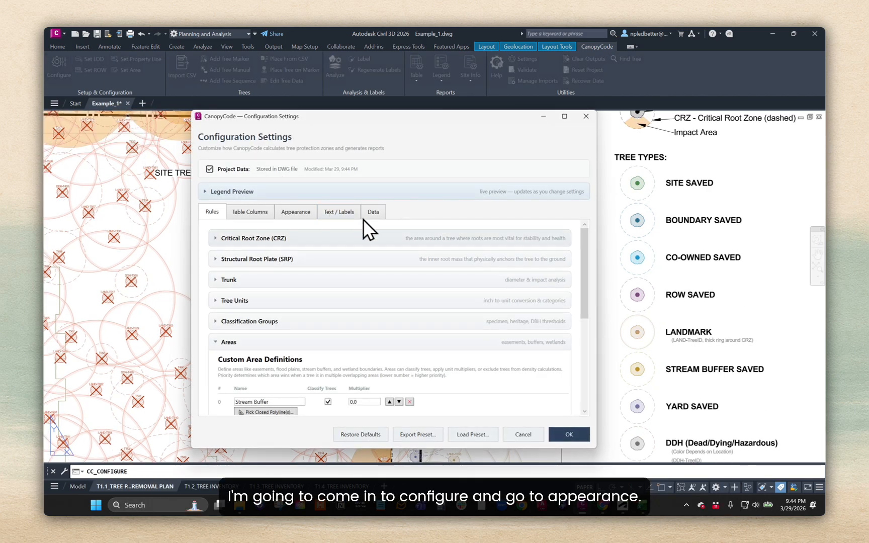
click(304, 213)
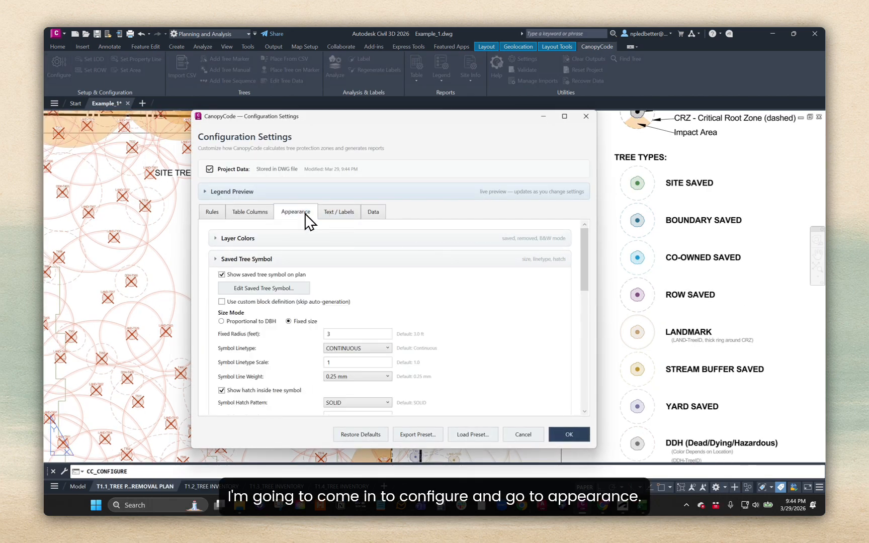
click(273, 263)
click(254, 277)
scroll(378, 303, down, 1)
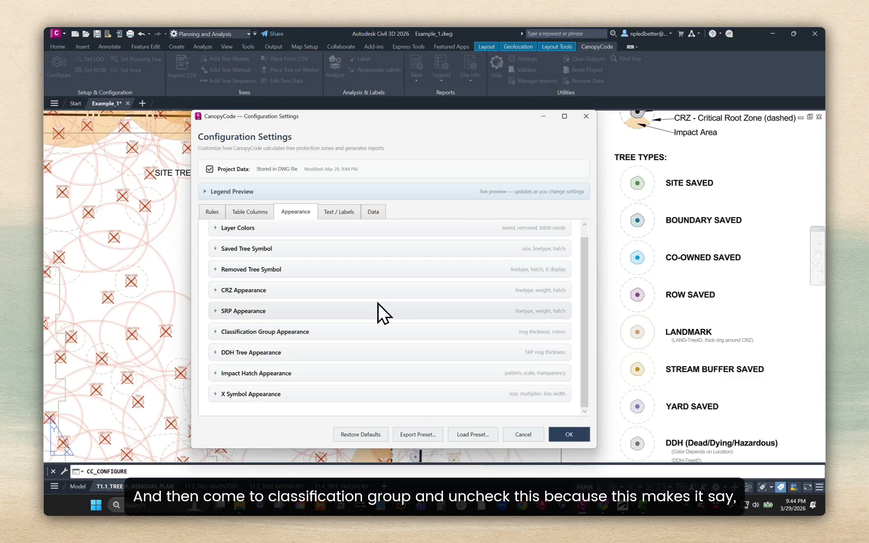
click(297, 332)
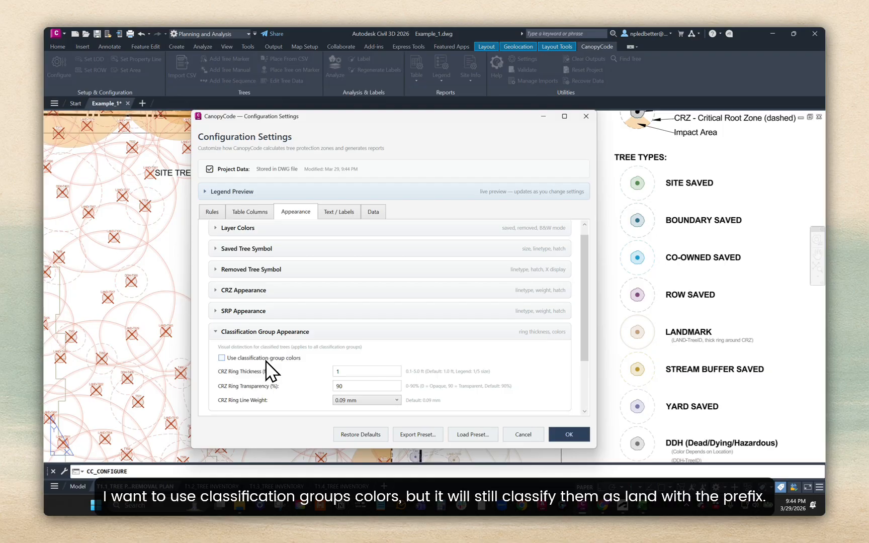
click(566, 432)
- Rerun the tree analysis with the new color settings and regenerate the tables, labels and legends
click(335, 68)
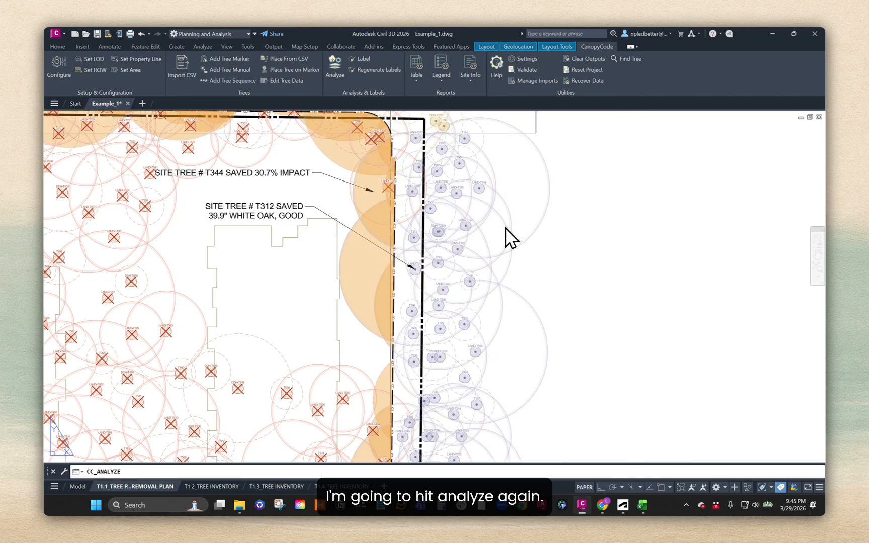
click(435, 387)
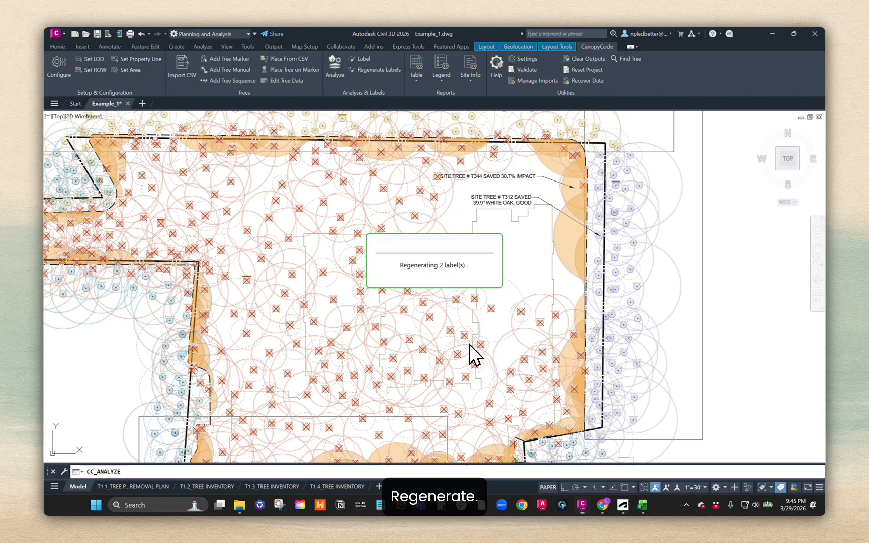
- Compare the yard and stream buffer tree colors on the T1.1 plan with their entries in the tree legend
middle_drag(527, 320, 483, 297)
scroll(624, 330, up, 2)
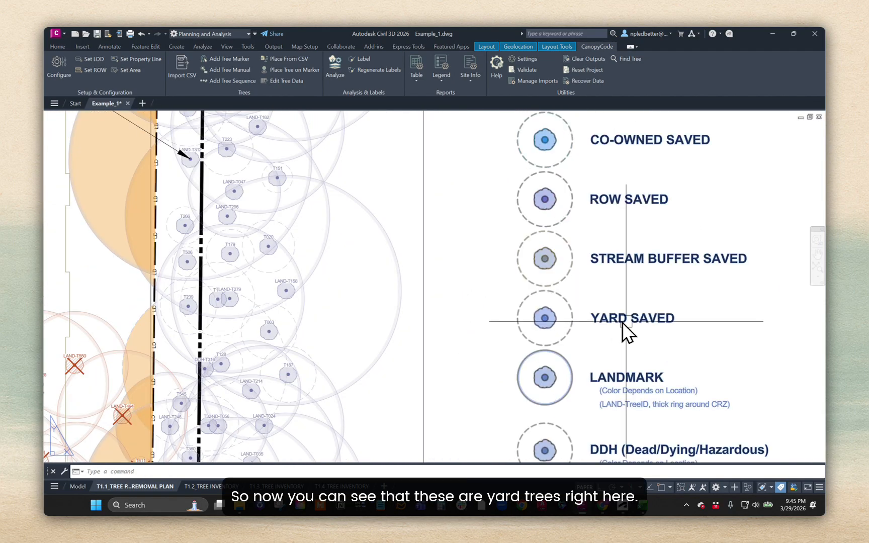
scroll(289, 241, down, 2)
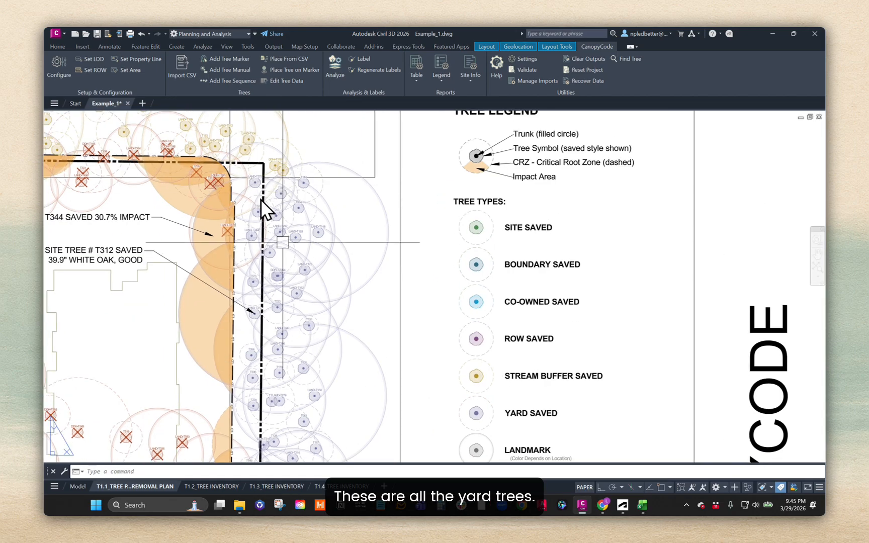
scroll(522, 352, up, 3)
scroll(471, 296, down, 2)
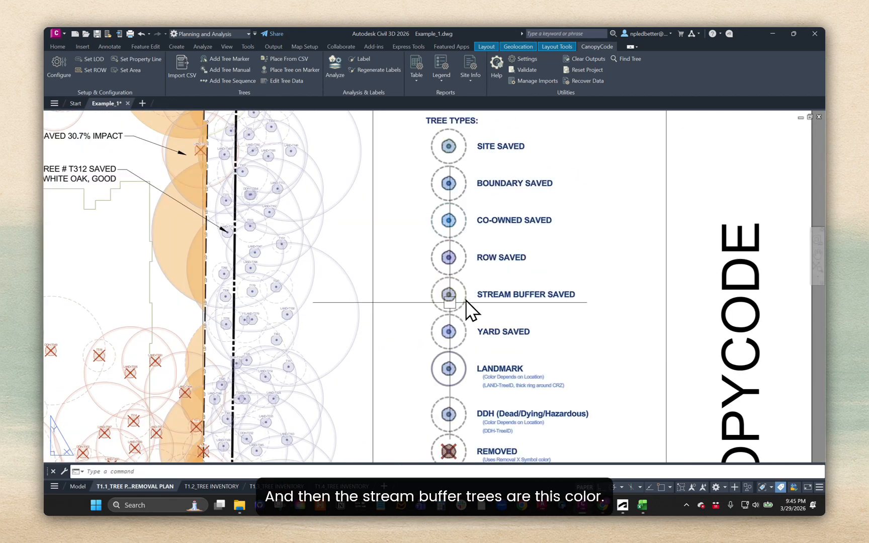
middle_drag(450, 303, 693, 397)
middle_drag(489, 338, 651, 409)
middle_drag(398, 219, 546, 243)
middle_drag(304, 225, 508, 235)
scroll(428, 232, down, 2)
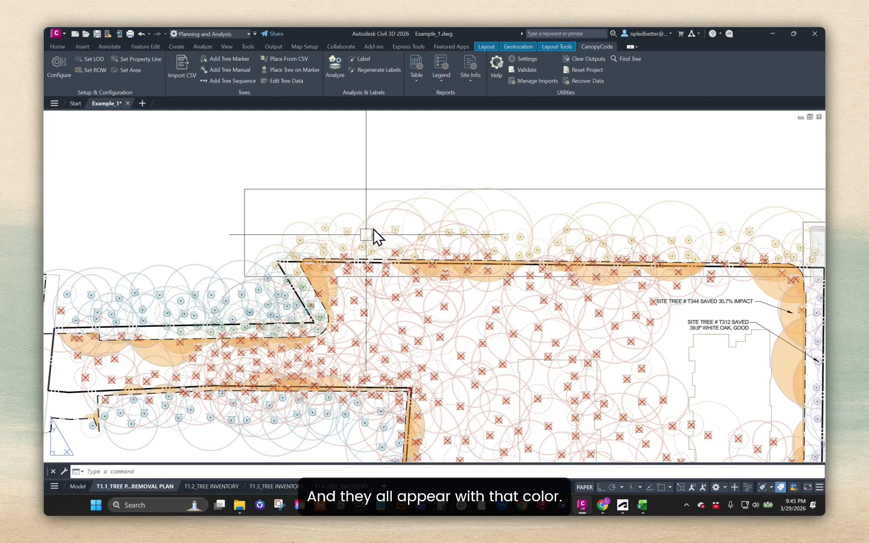
- Inspect the landmark tree labels and rings along the stream buffer, and the colors across the whole site plan
scroll(297, 244, up, 6)
scroll(362, 216, up, 2)
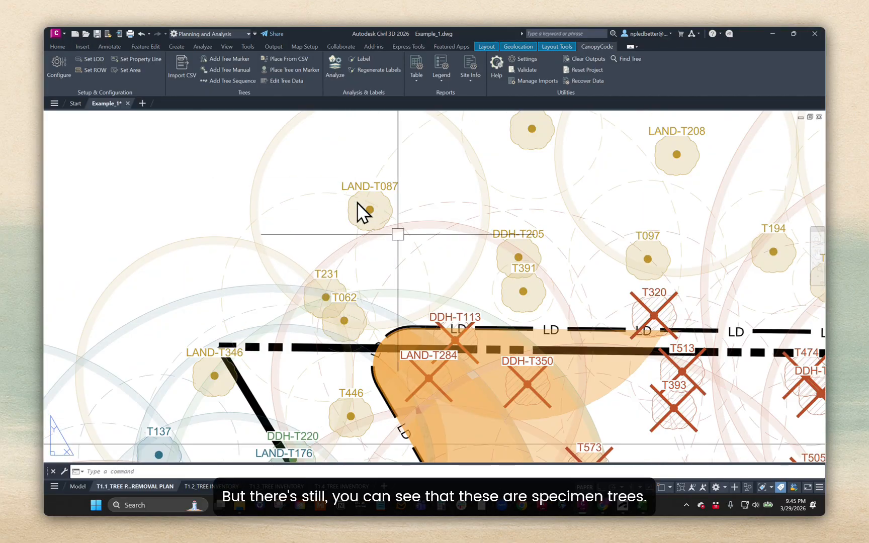
middle_drag(361, 213, 327, 276)
scroll(370, 226, down, 2)
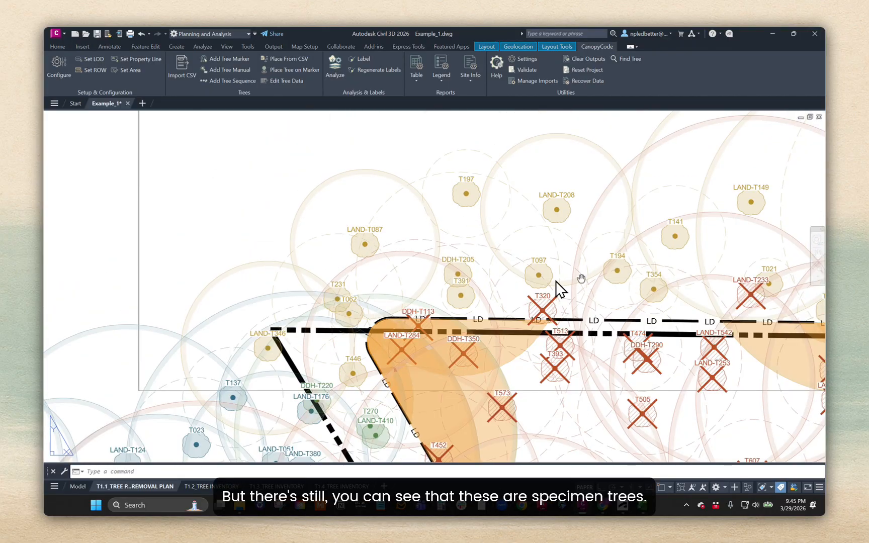
scroll(350, 296, down, 2)
mouse_move(563, 280)
middle_down()
mouse_move(349, 296)
mouse_move(363, 260)
middle_up()
middle_drag(450, 255, 398, 246)
scroll(400, 246, down, 2)
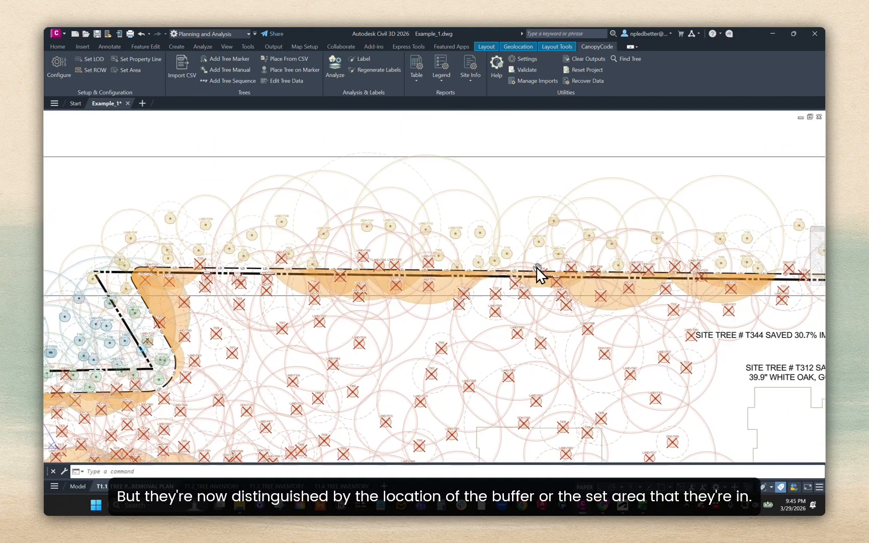
mouse_move(532, 295)
middle_down()
mouse_move(509, 283)
mouse_move(396, 264)
middle_up()
scroll(566, 277, down, 2)
middle_drag(566, 274, 434, 245)
middle_drag(537, 307, 502, 253)
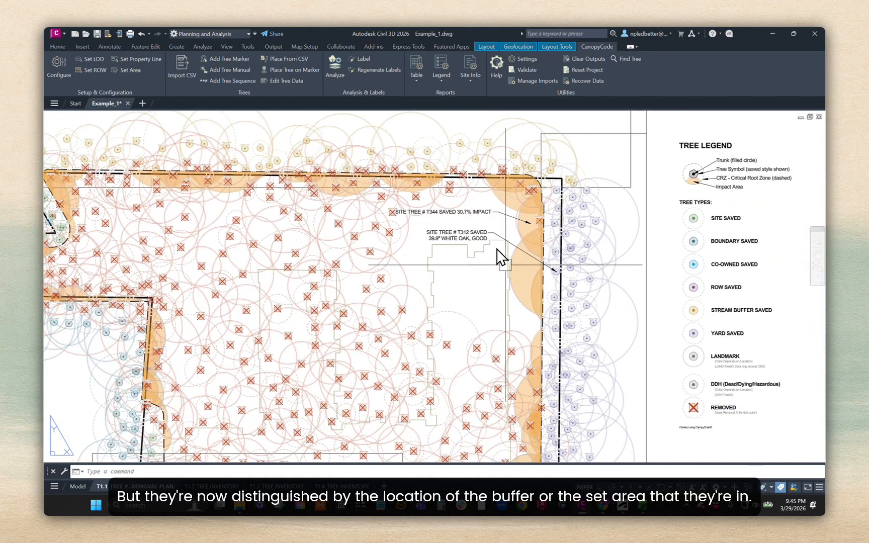
middle_drag(551, 337, 552, 318)
scroll(562, 318, down, 4)
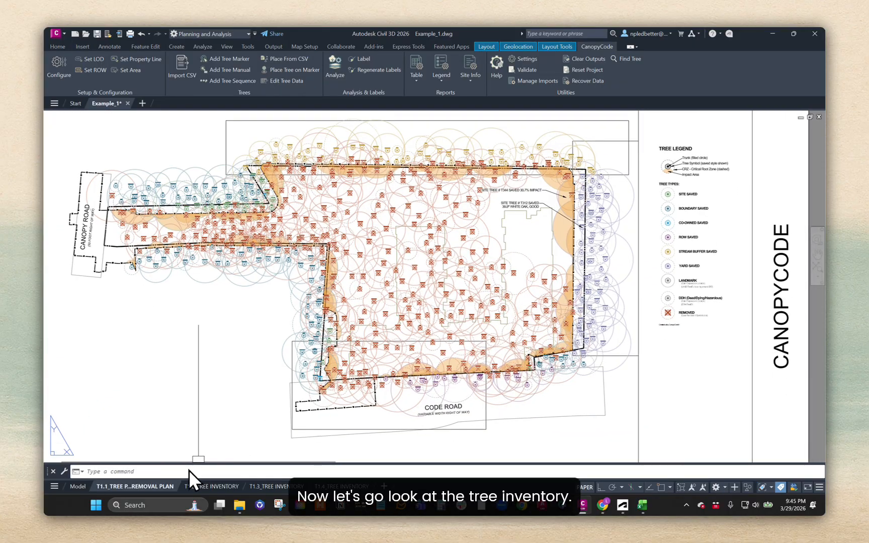
- Examine the area, classification and adjusted unit columns of the tree inventory on the T1.2 sheet
click(202, 486)
middle_drag(393, 288, 479, 395)
middle_drag(295, 252, 488, 422)
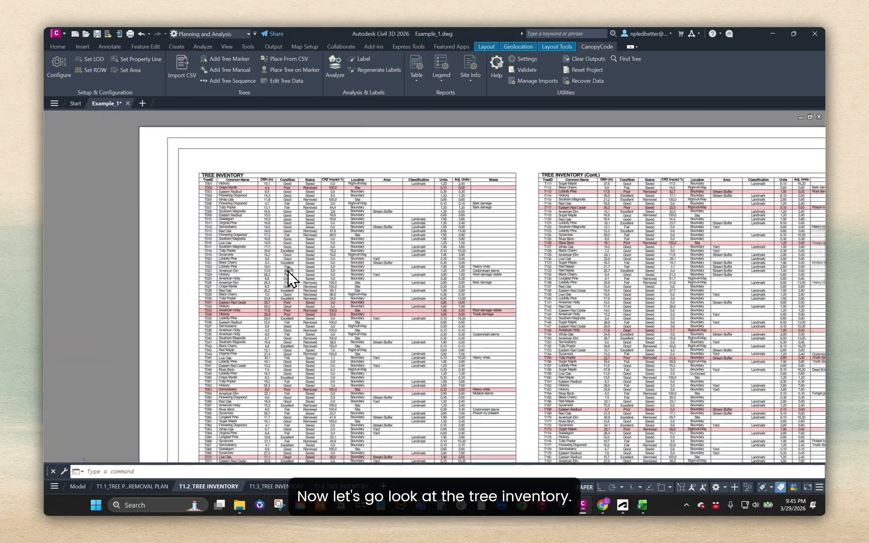
scroll(398, 179, up, 4)
scroll(449, 214, up, 2)
middle_drag(438, 214, 428, 226)
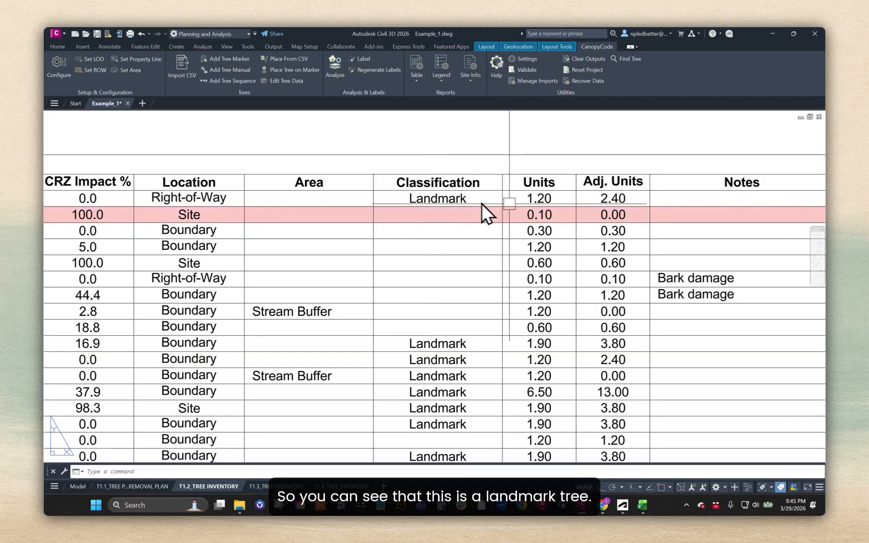
middle_drag(429, 349, 449, 299)
middle_drag(328, 222, 302, 152)
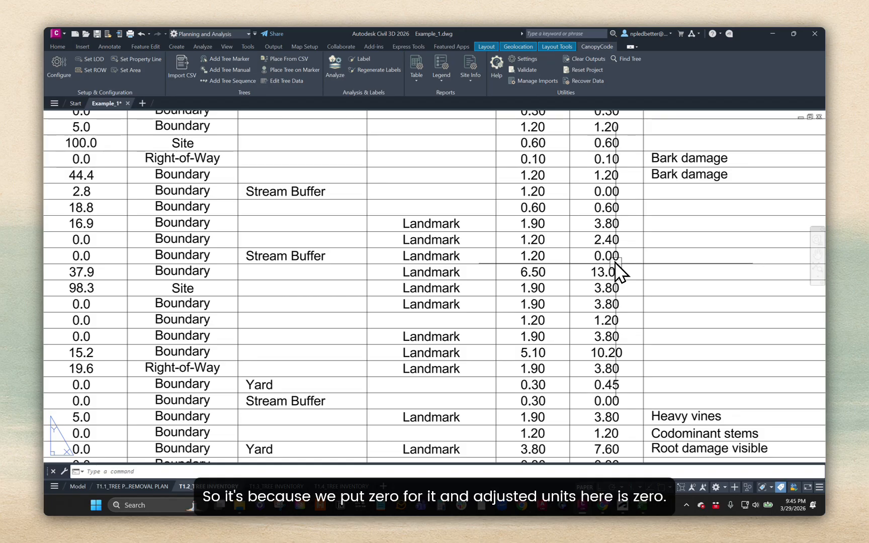
- Compare units with adjusted units for stream buffer, yard and landmark trees in the tree inventory table
middle_drag(613, 270, 536, 477)
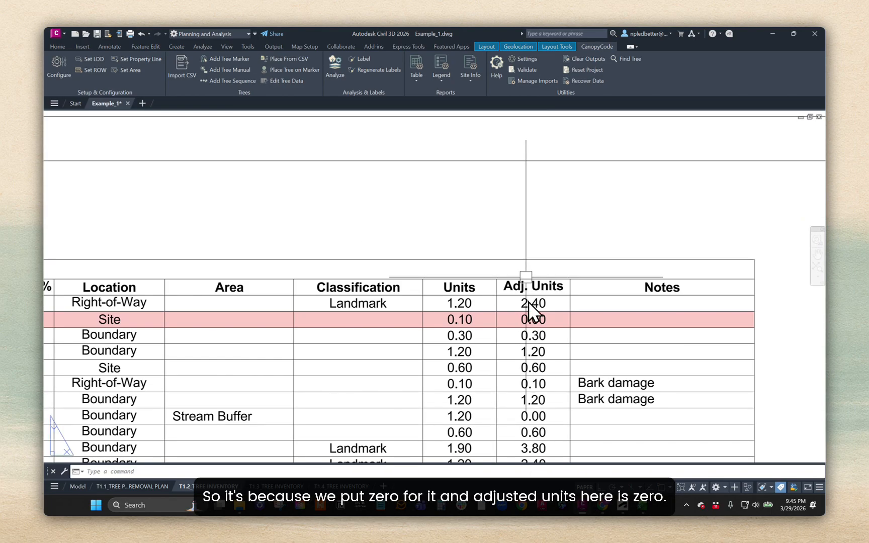
middle_drag(546, 381, 566, 194)
middle_drag(543, 351, 544, 258)
middle_drag(464, 263, 478, 156)
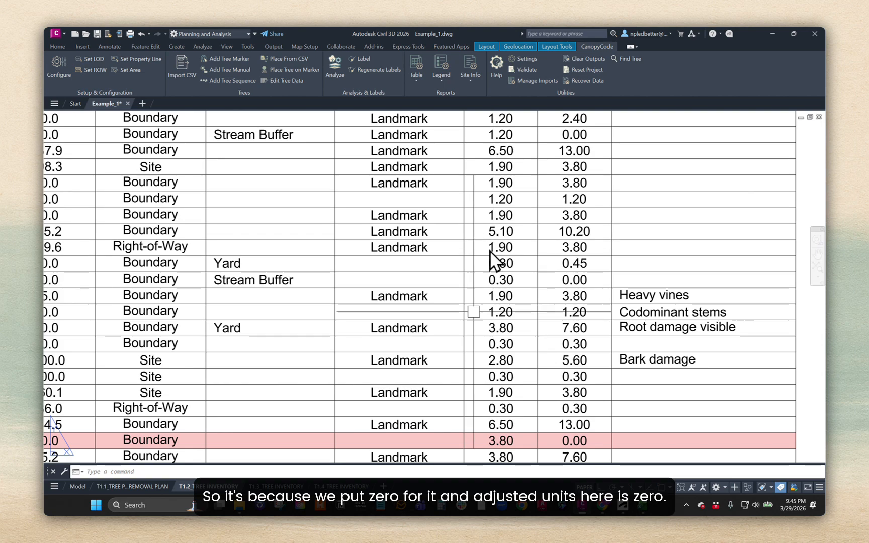
scroll(450, 317, down, 2)
scroll(443, 305, up, 2)
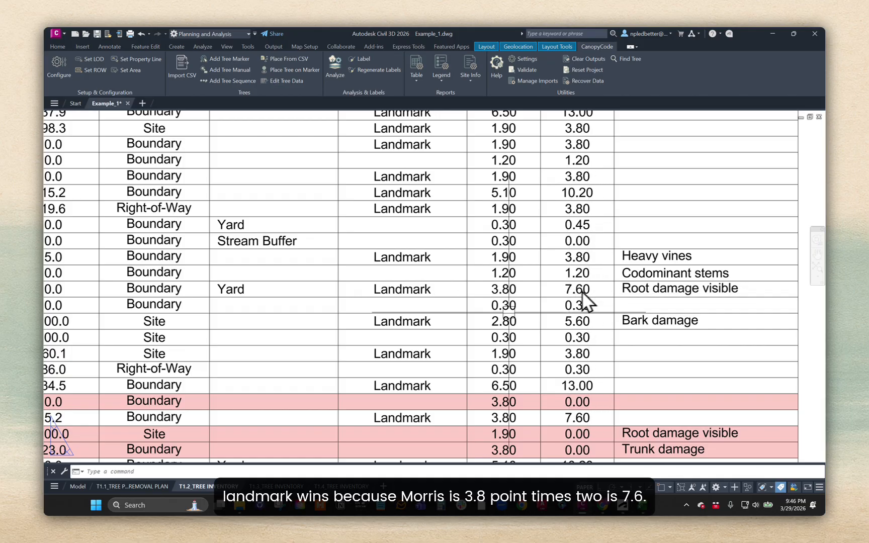
scroll(416, 301, down, 6)
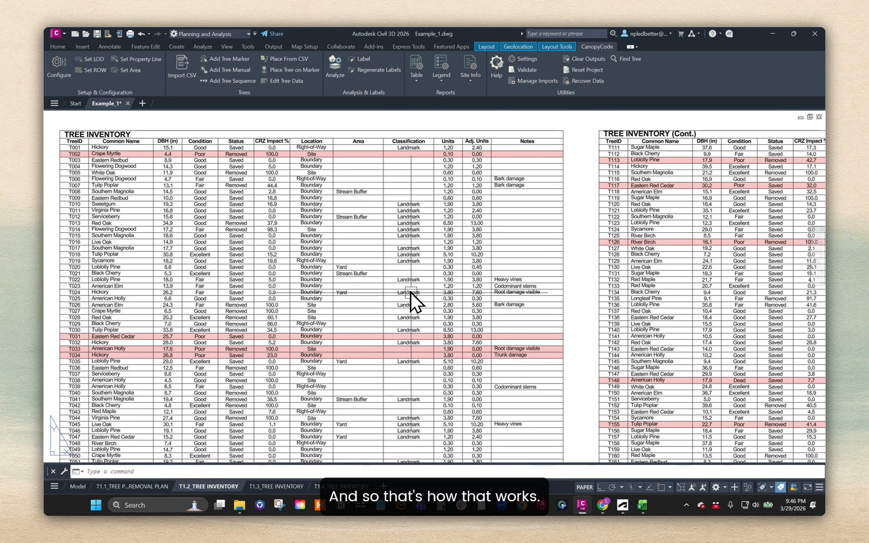
scroll(423, 266, up, 1)
scroll(403, 229, down, 5)
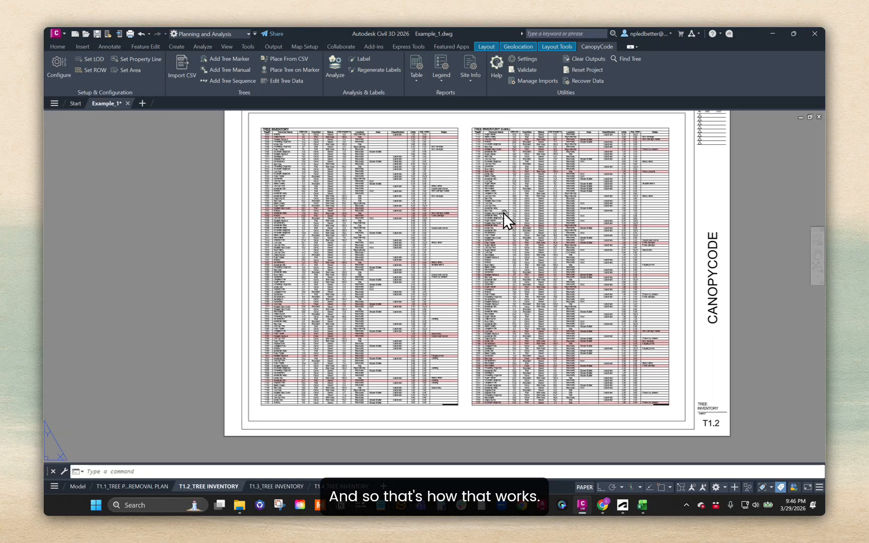
- Return to model space and open the trunk rules in the configuration settings, collapsing the classification appearance and areas sections
click(77, 486)
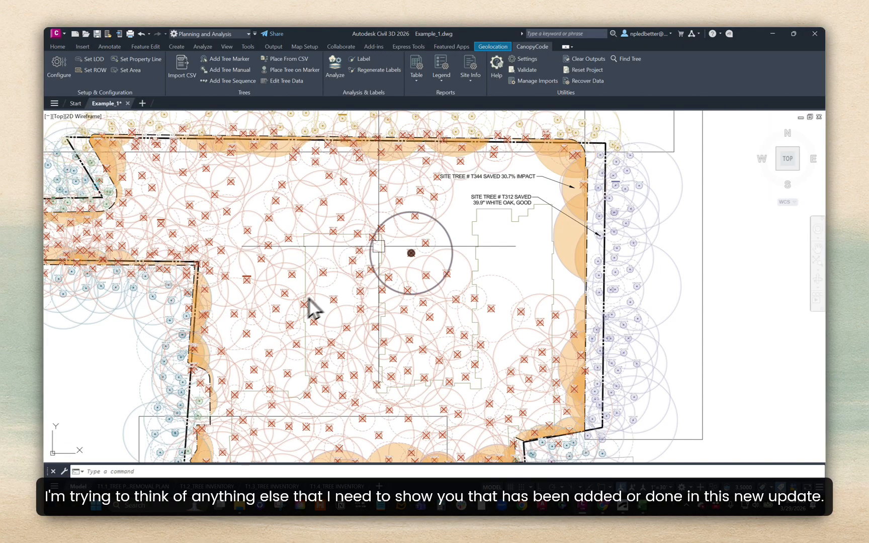
middle_drag(375, 223, 392, 220)
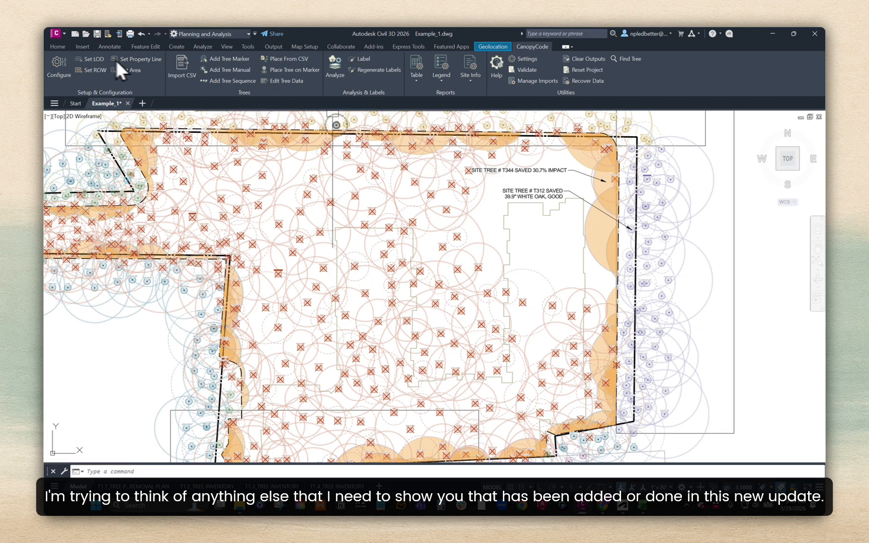
click(58, 64)
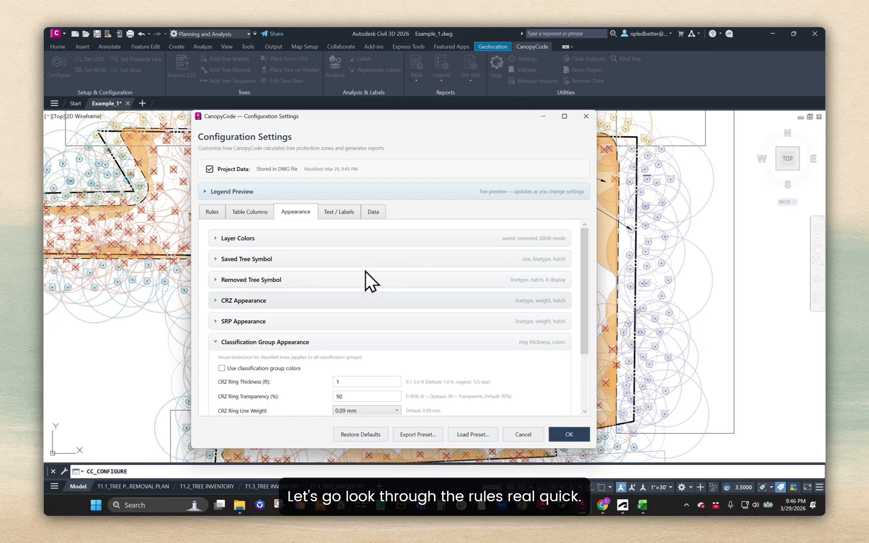
click(263, 343)
click(213, 212)
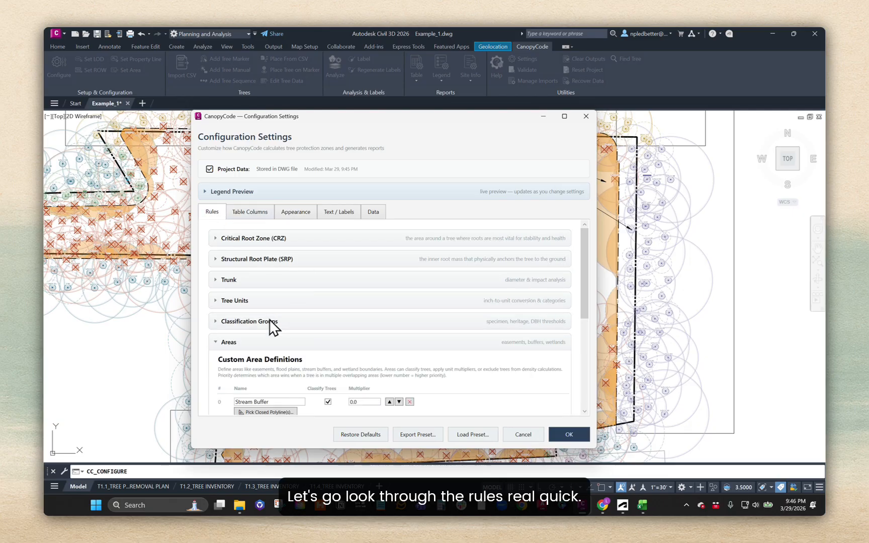
click(254, 342)
click(269, 281)
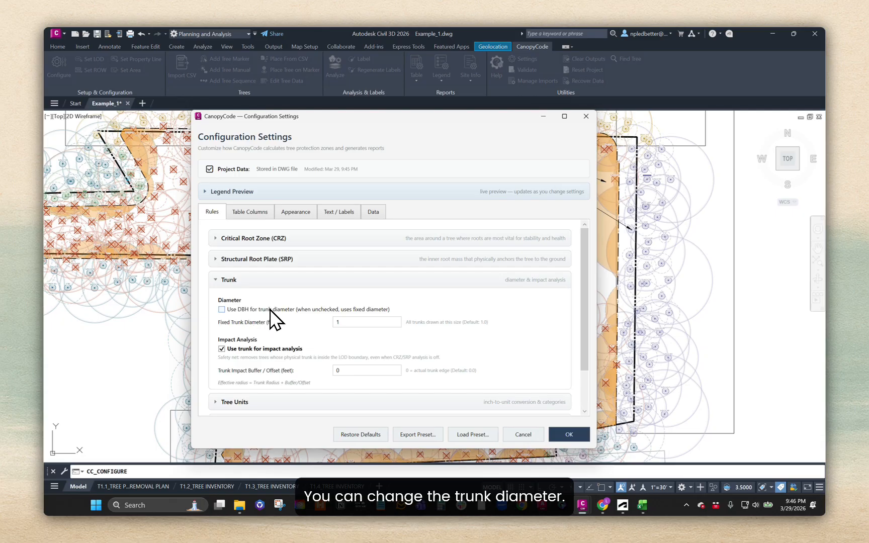
- Try using DBH for the trunk diameter, return to the fixed diameter, and check the trunk impact buffer setting
click(270, 310)
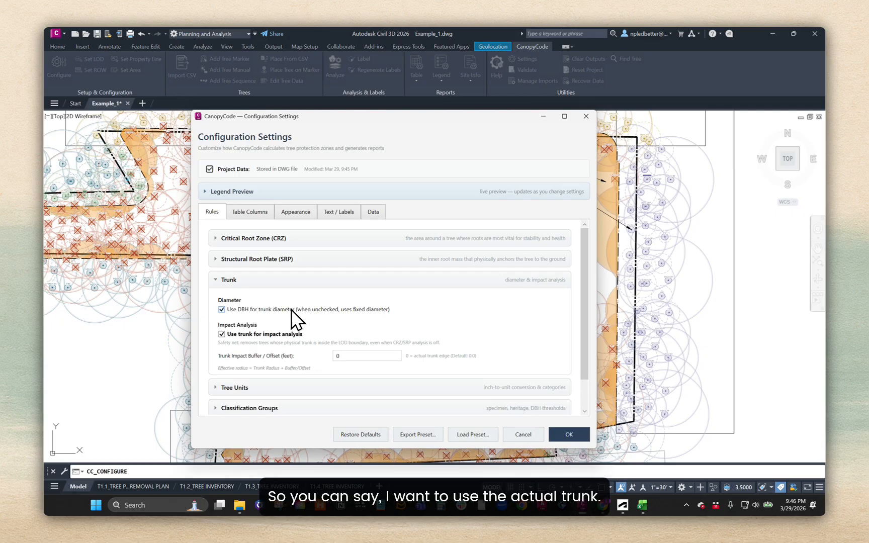
click(266, 309)
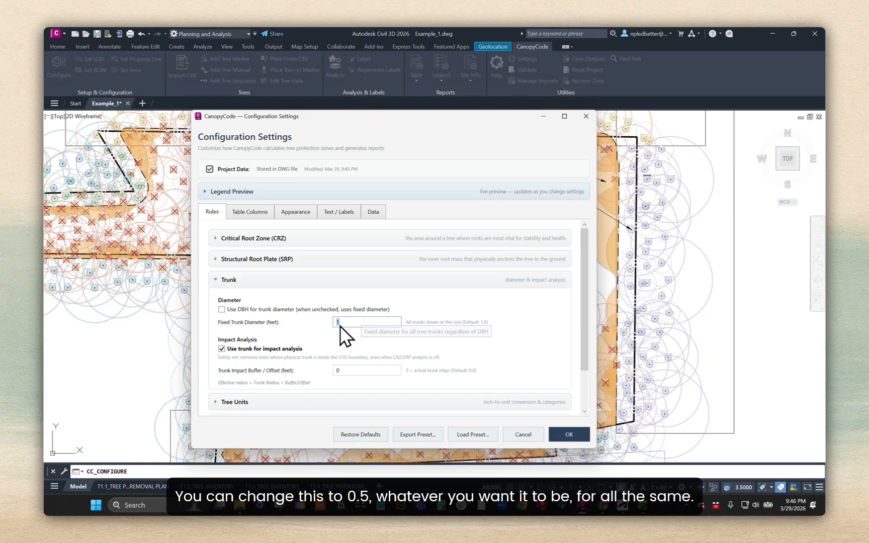
click(222, 310)
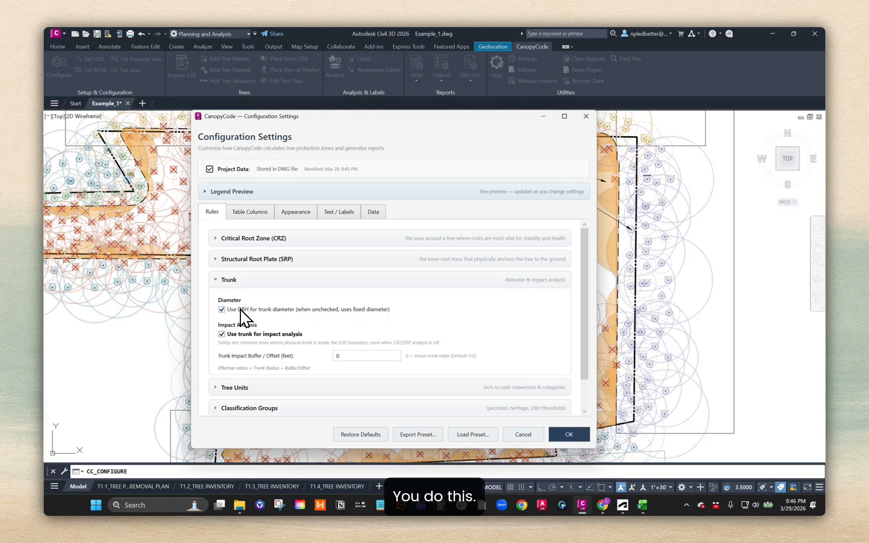
click(240, 310)
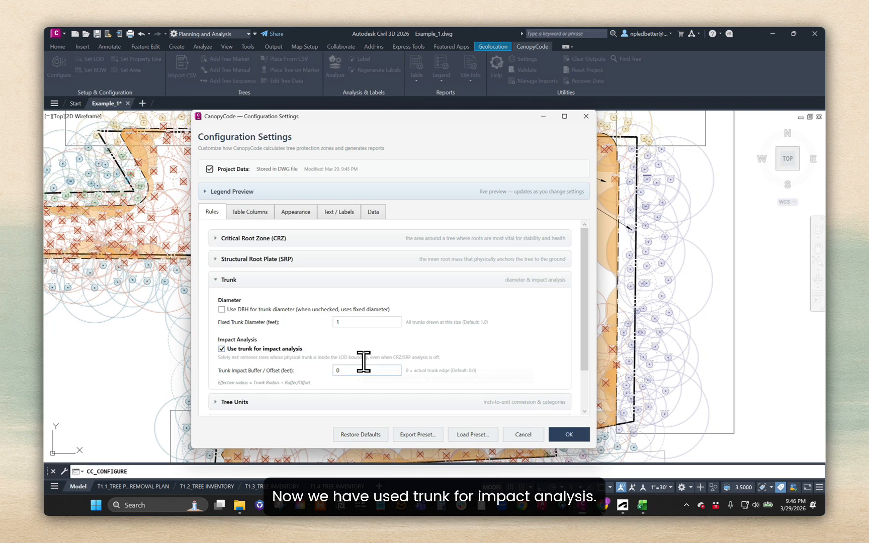
click(339, 370)
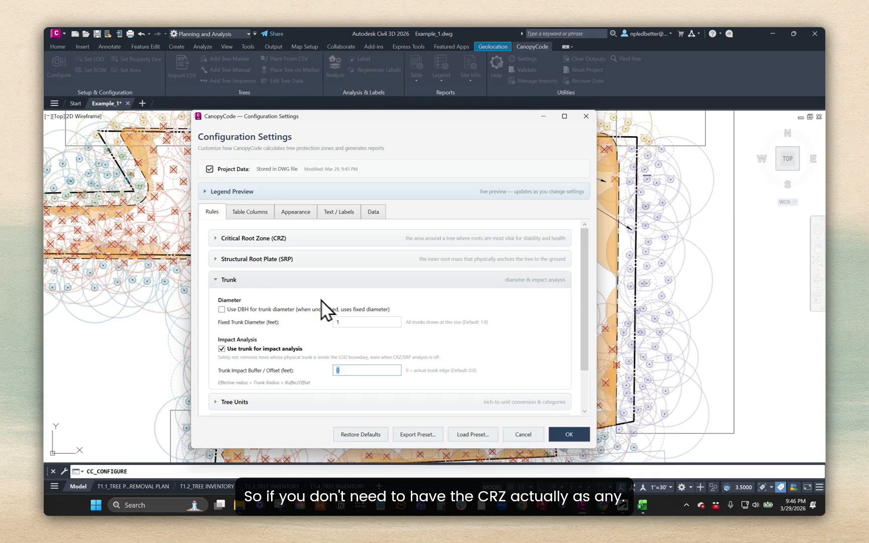
- Turn off the CRZ display on saved and removed trees and stop using the CRZ for impact analysis
click(283, 239)
scroll(260, 353, down, 1)
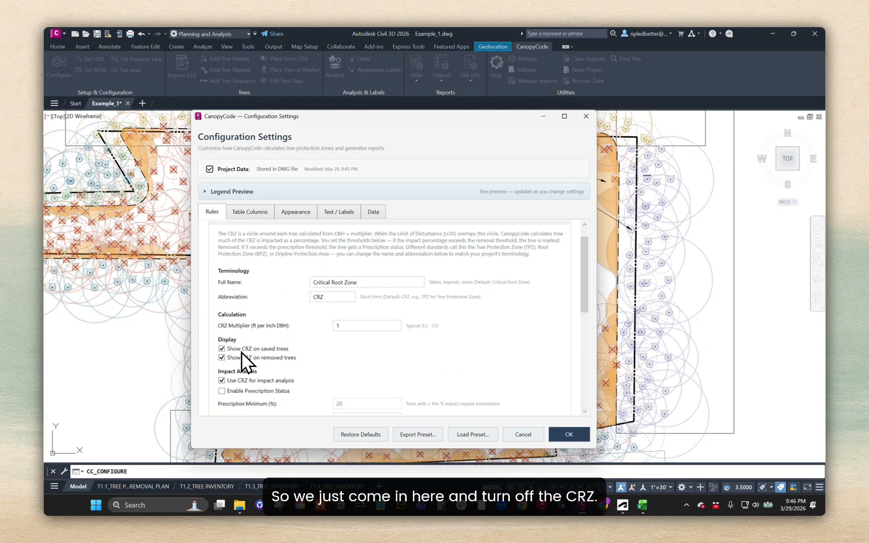
click(222, 357)
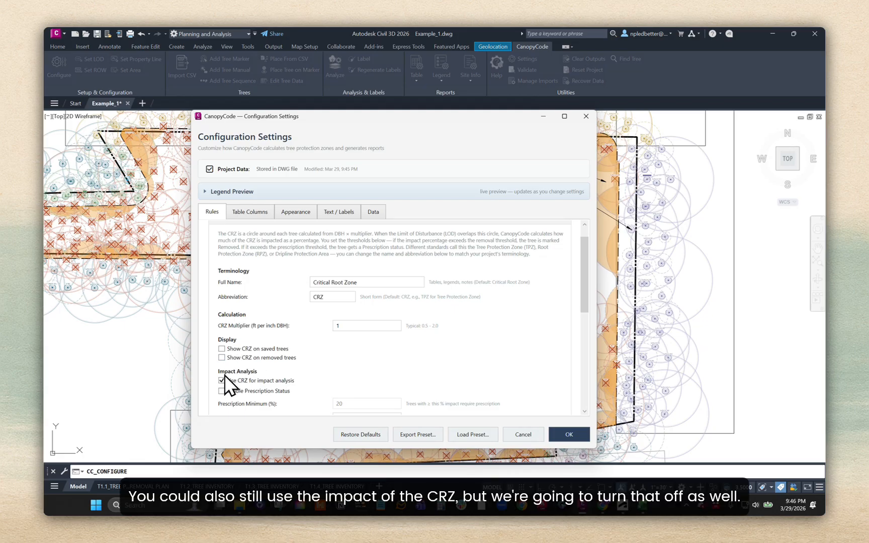
click(252, 380)
- Set the trunk impact buffer to 1 foot and apply the configuration
scroll(352, 337, down, 8)
scroll(355, 324, down, 3)
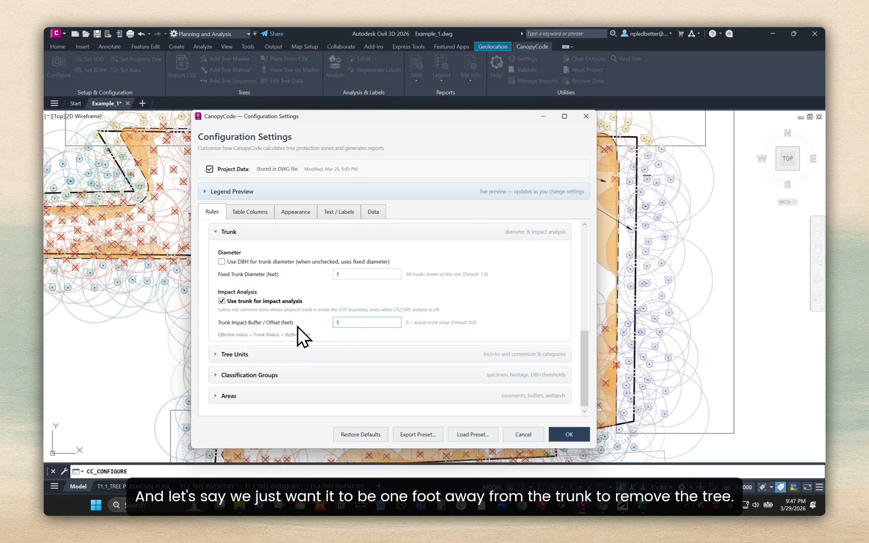
click(363, 294)
click(565, 430)
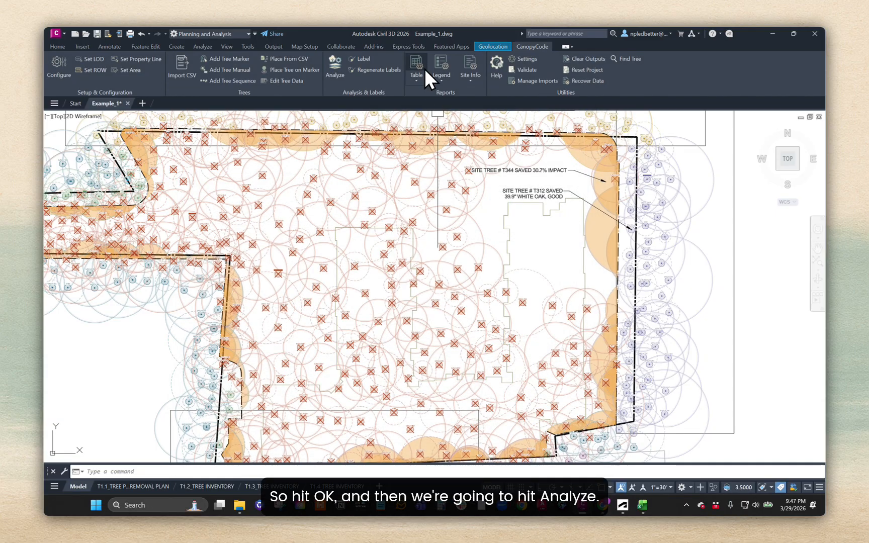
- Rerun the tree analysis, remove the unnecessary impact label, and regenerate all outputs
click(336, 68)
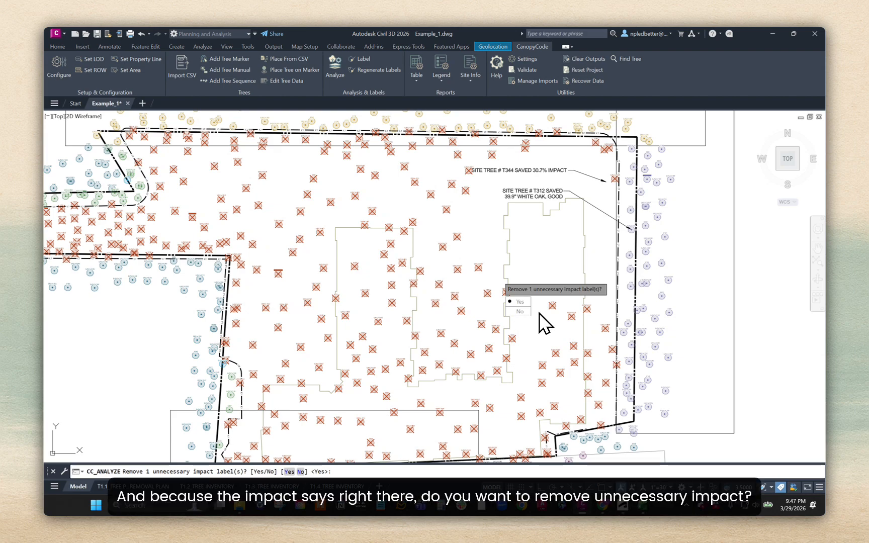
key(Return)
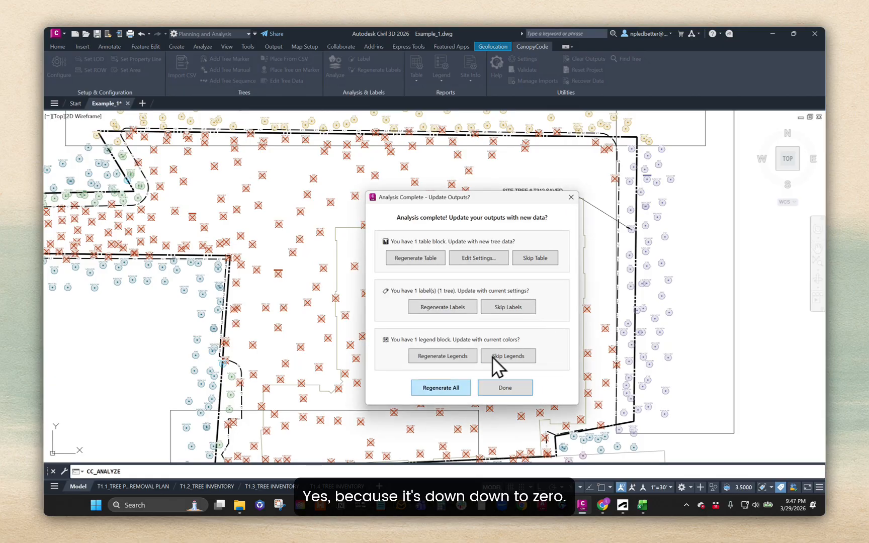
click(442, 389)
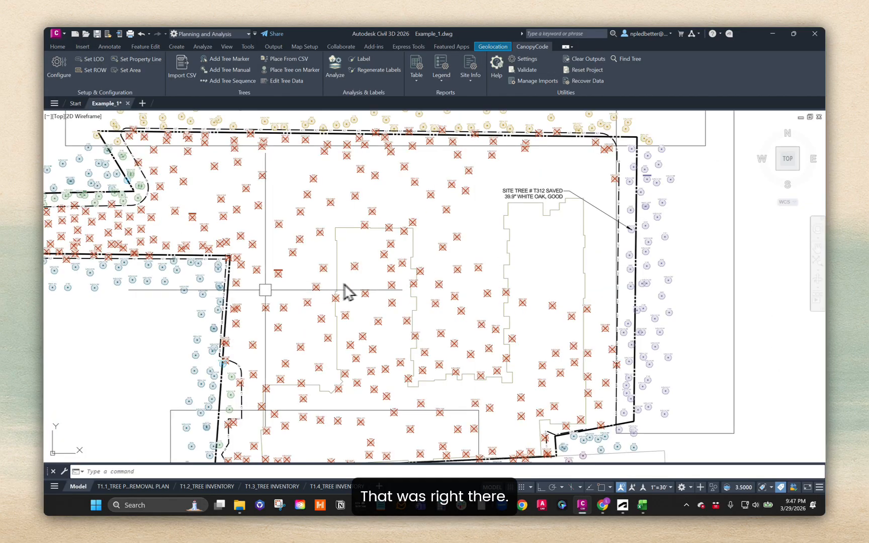
- Examine the saved and removed tree symbols along the limit of disturbance line in the western strip
middle_drag(222, 264, 346, 266)
scroll(346, 266, up, 5)
scroll(520, 252, up, 3)
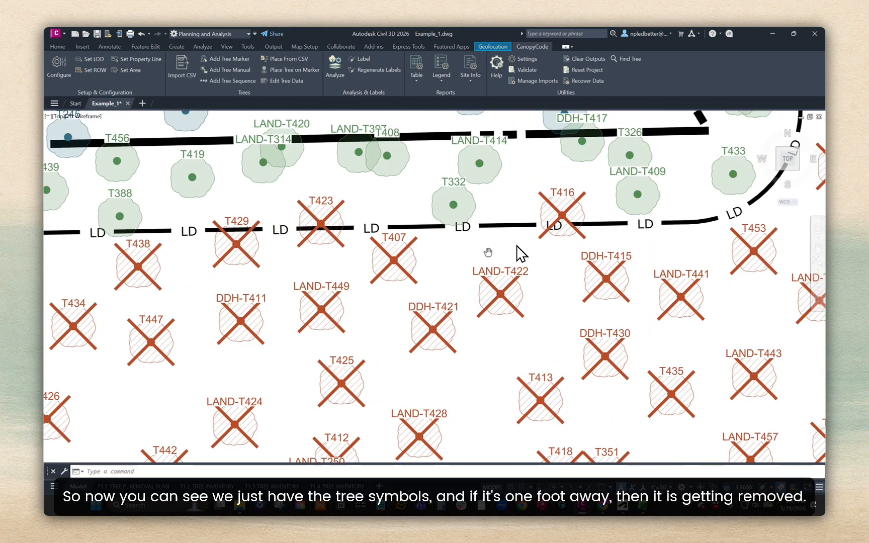
scroll(520, 210, up, 2)
scroll(518, 215, down, 7)
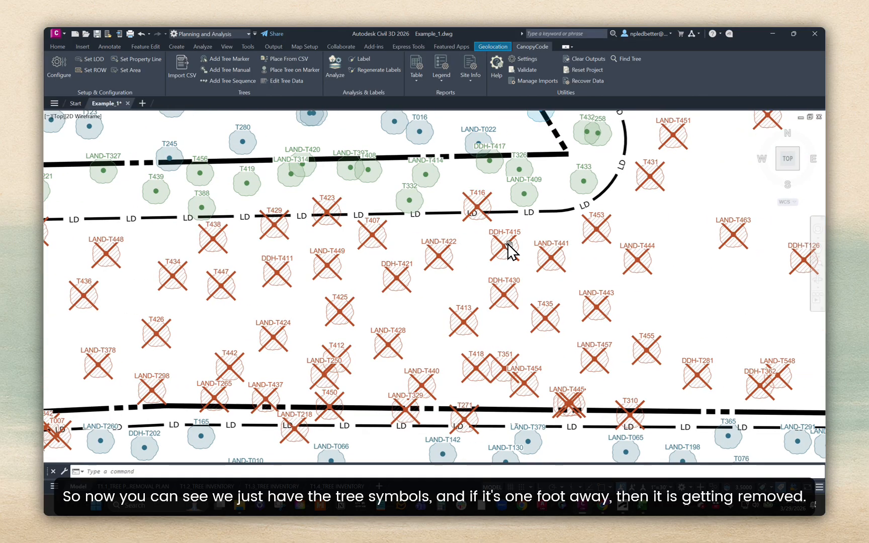
scroll(455, 225, up, 5)
scroll(466, 227, down, 3)
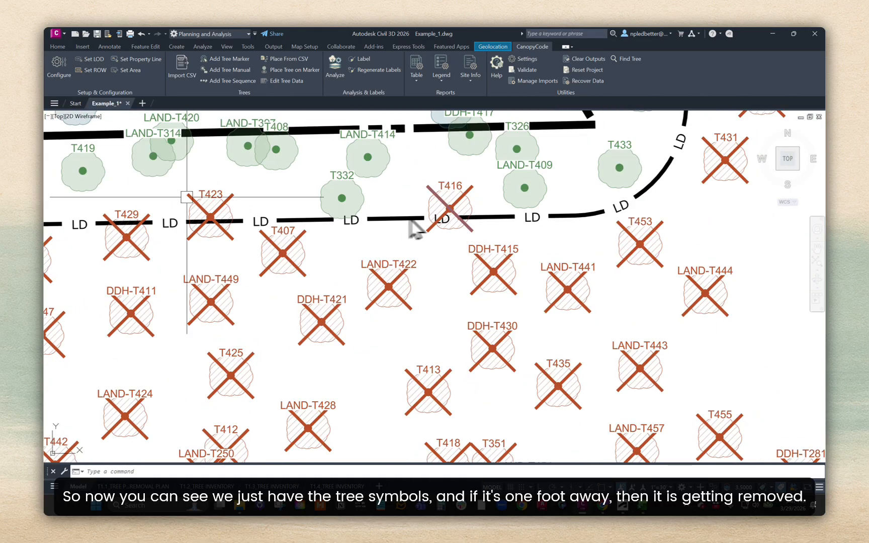
- Reopen the configuration and toggle CRZ display for saved and removed trees on and back off to compare the legend preview
click(58, 64)
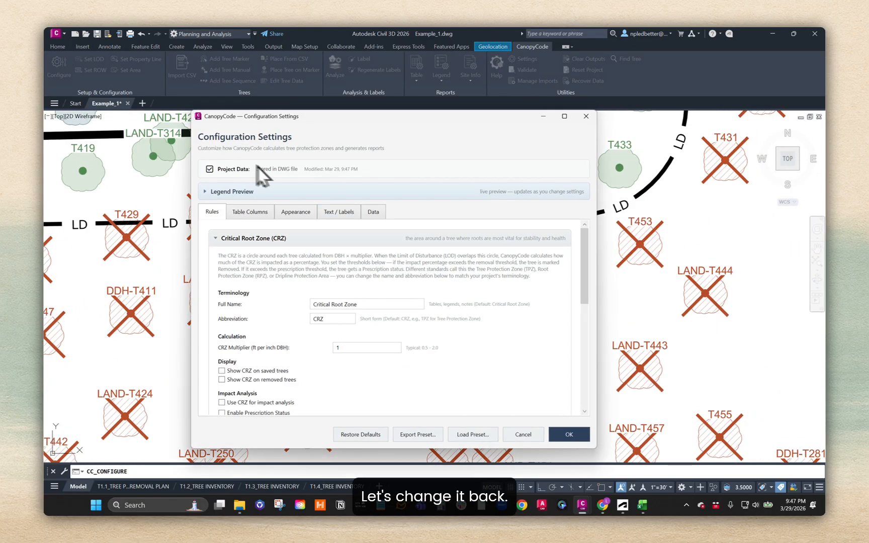
click(229, 191)
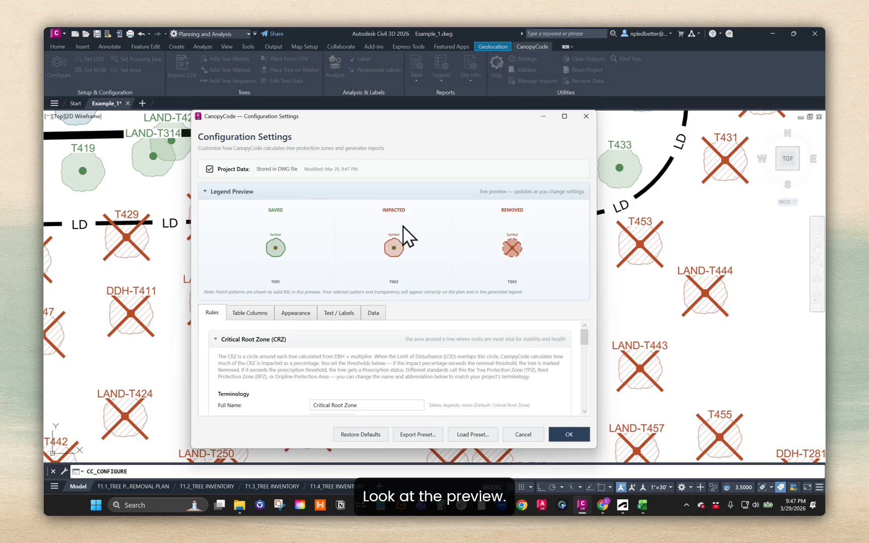
scroll(287, 388, down, 5)
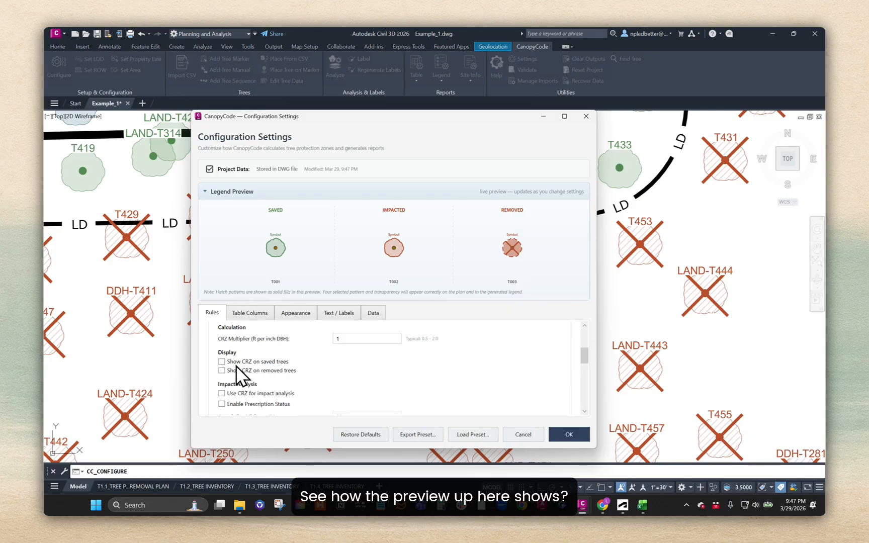
click(221, 361)
click(221, 371)
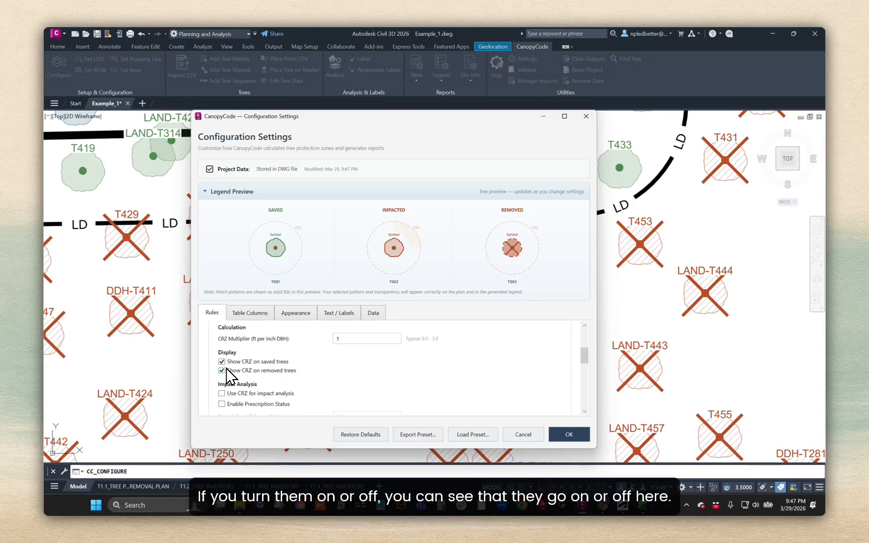
click(222, 362)
scroll(254, 339, up, 5)
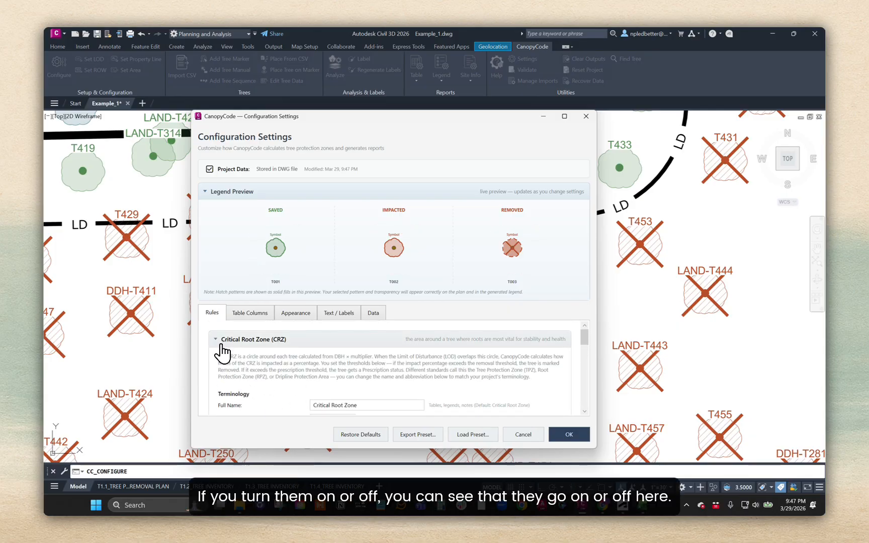
click(217, 340)
click(216, 191)
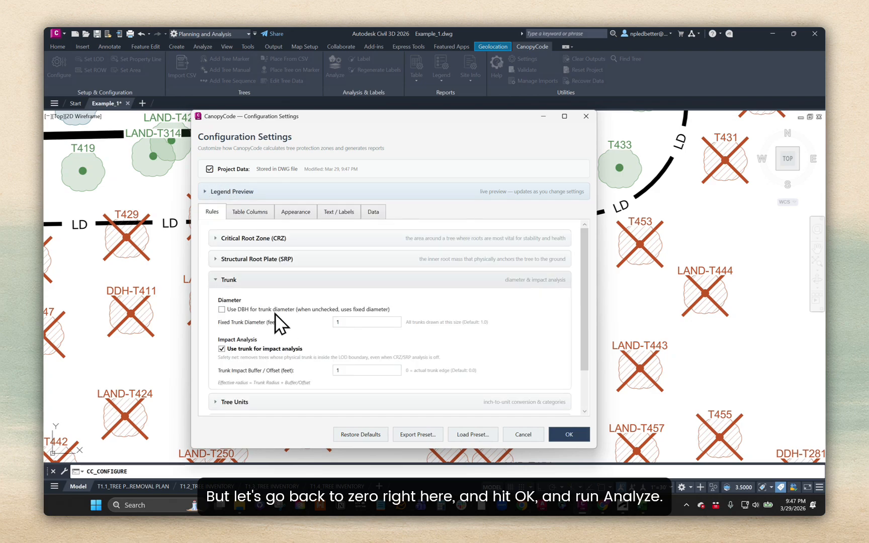
- Reset the trunk impact buffer to 0 feet with trunk impact analysis off, rerun the analysis, and regenerate all outputs
scroll(296, 324, down, 2)
drag(342, 327, 307, 323)
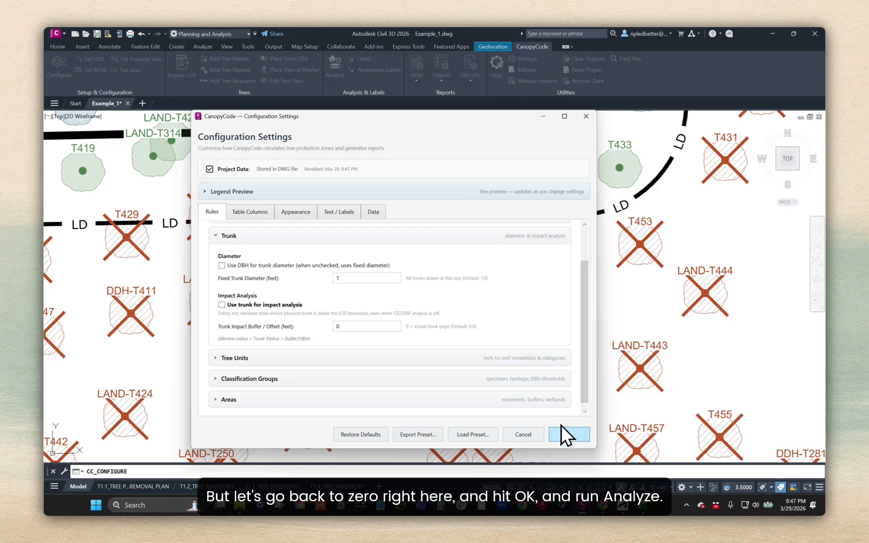
click(569, 434)
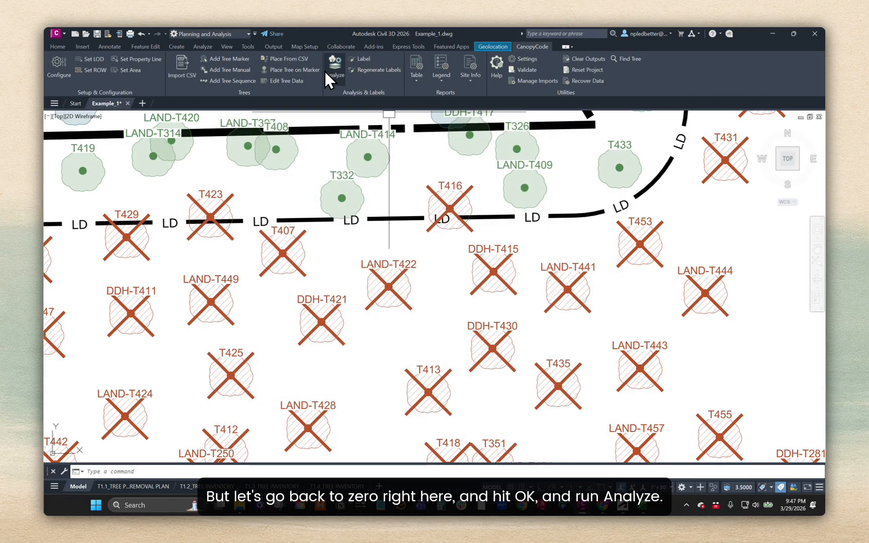
click(329, 71)
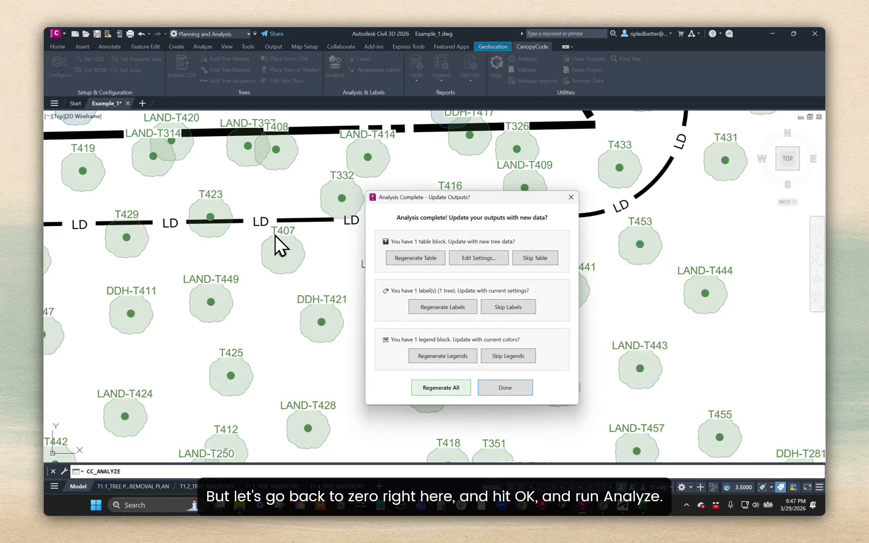
click(443, 387)
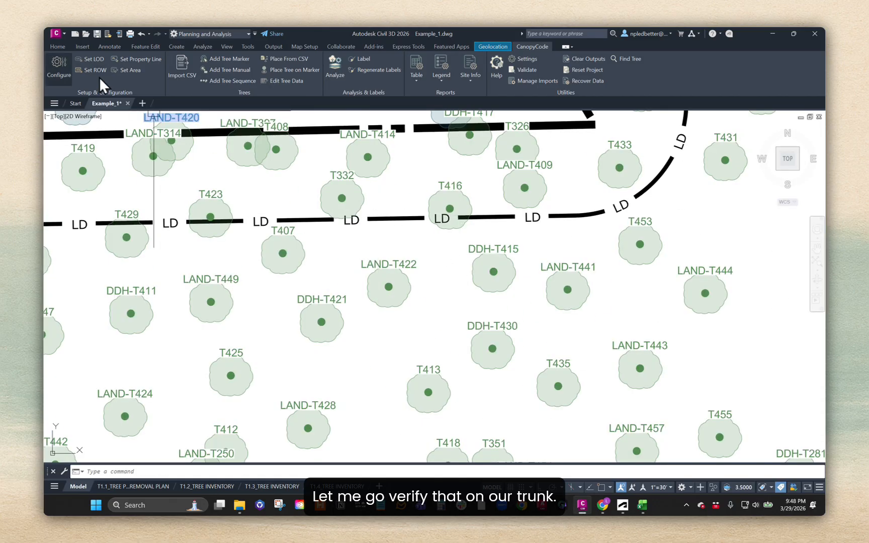
- Enable the trunk for impact analysis in the configuration, rerun the analysis, and regenerate all outputs
click(52, 60)
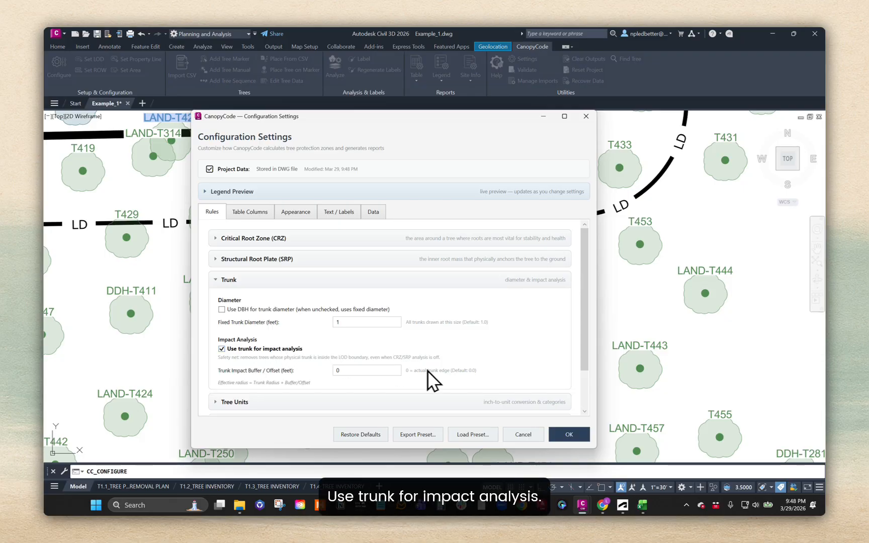
click(564, 435)
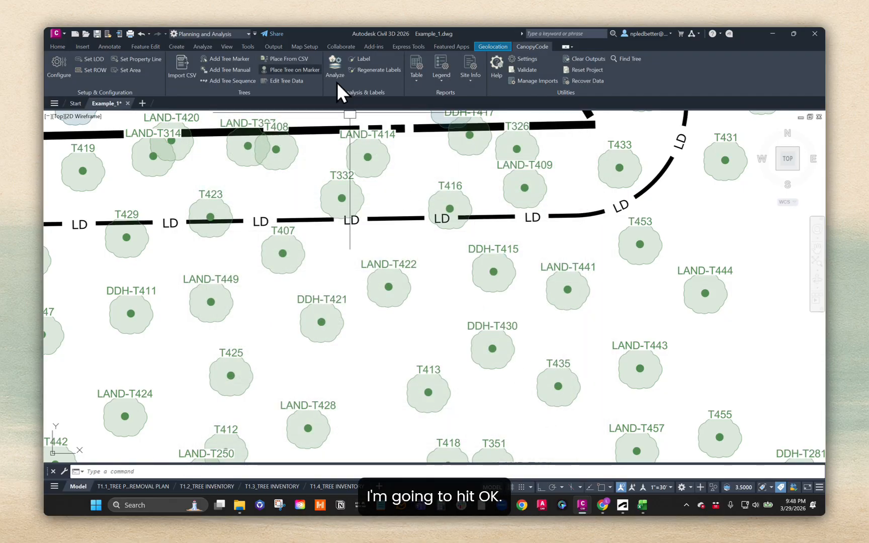
click(334, 65)
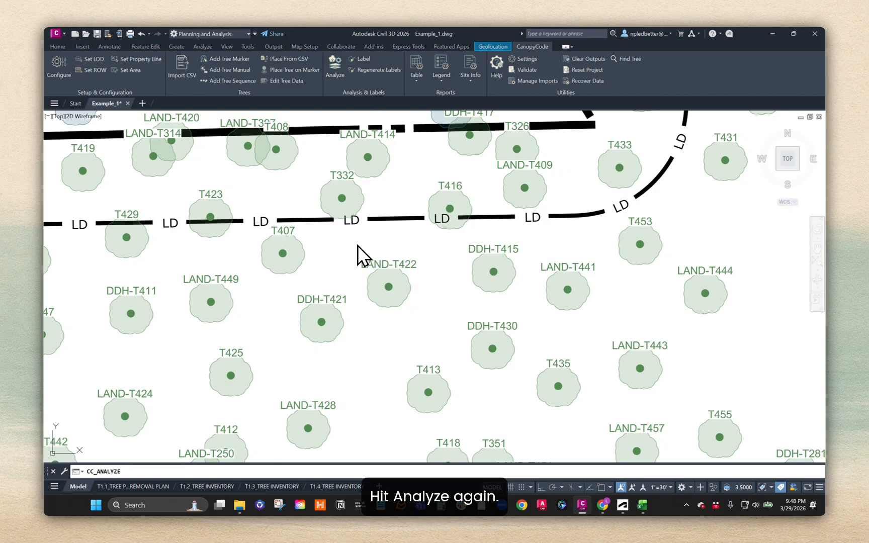
click(443, 387)
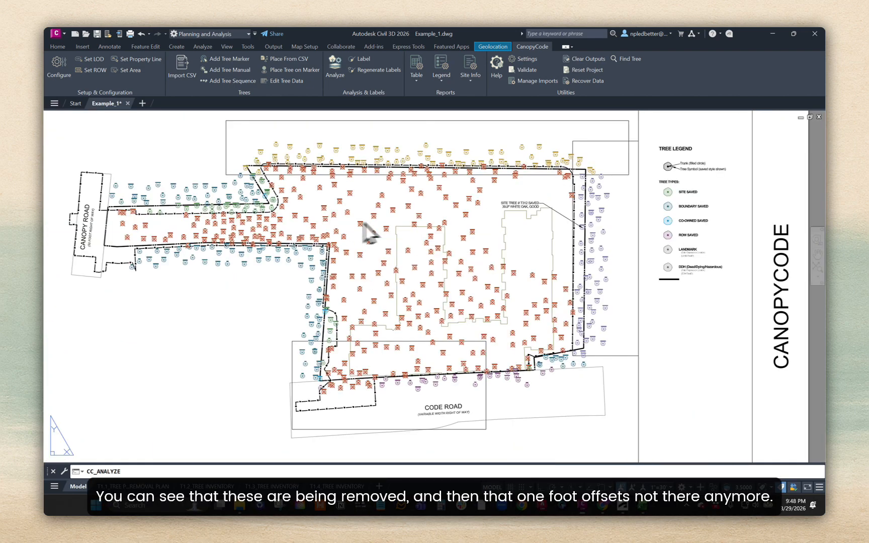
- Set the global width of the LOD polyline running past tree T423 to 0
mouse_move(268, 230)
middle_down()
mouse_move(400, 223)
mouse_move(586, 241)
middle_up()
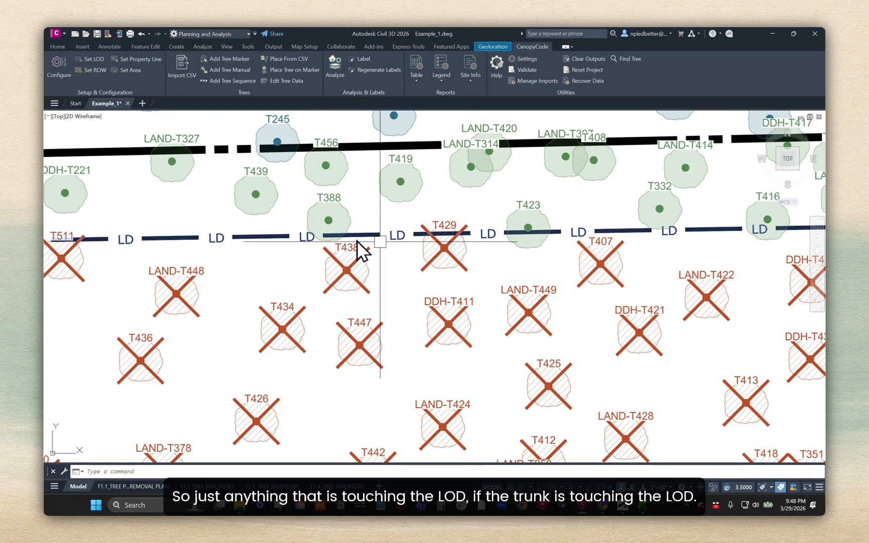
scroll(536, 241, up, 4)
scroll(535, 235, up, 4)
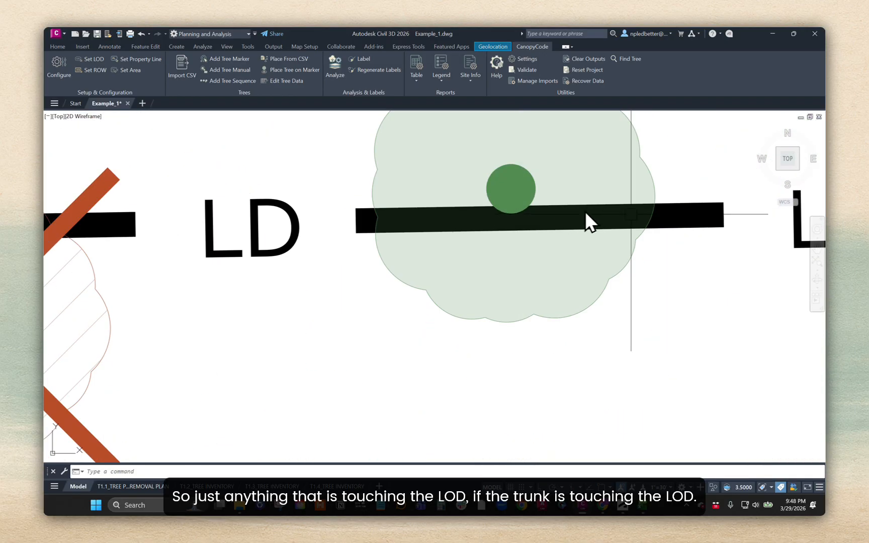
click(693, 214)
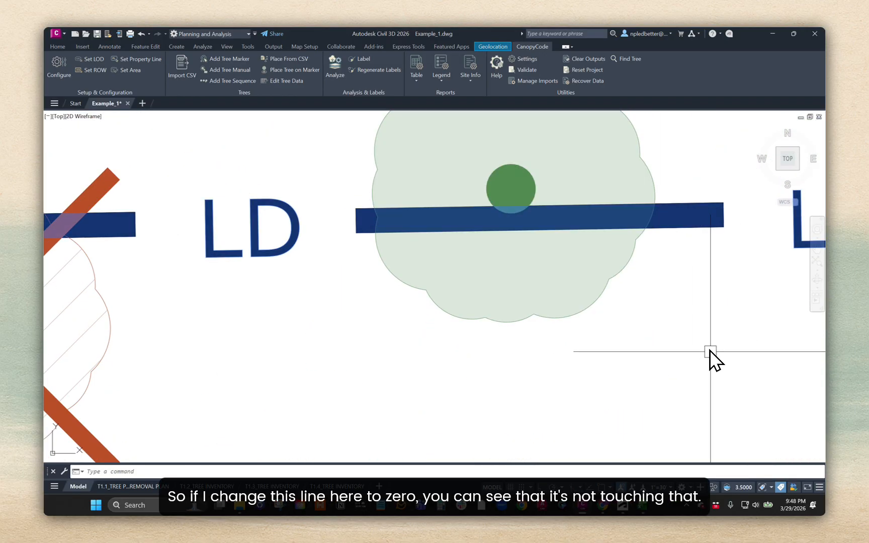
key(ctrl+1)
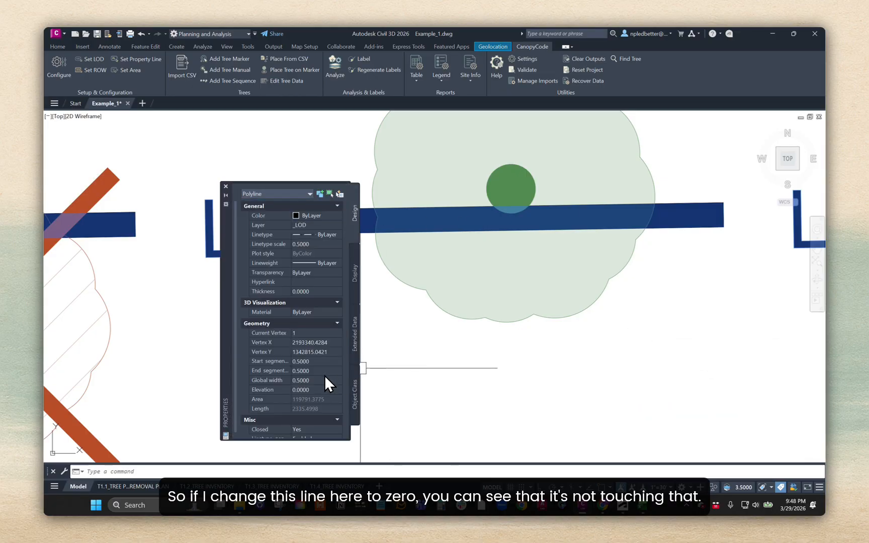
click(324, 379)
text(0)
key(Tab)
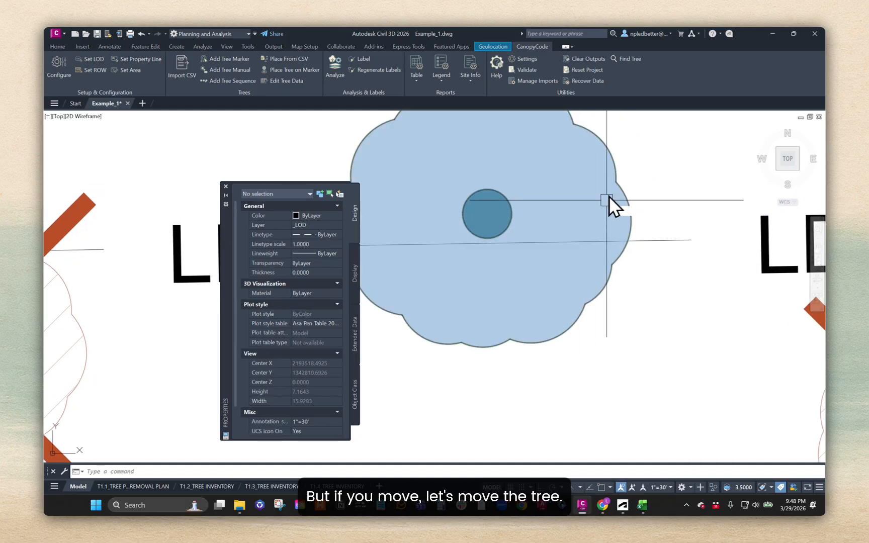
- Move tree T423 about 0.23 ft south toward the LOD line and close the object properties
scroll(607, 201, down, 2)
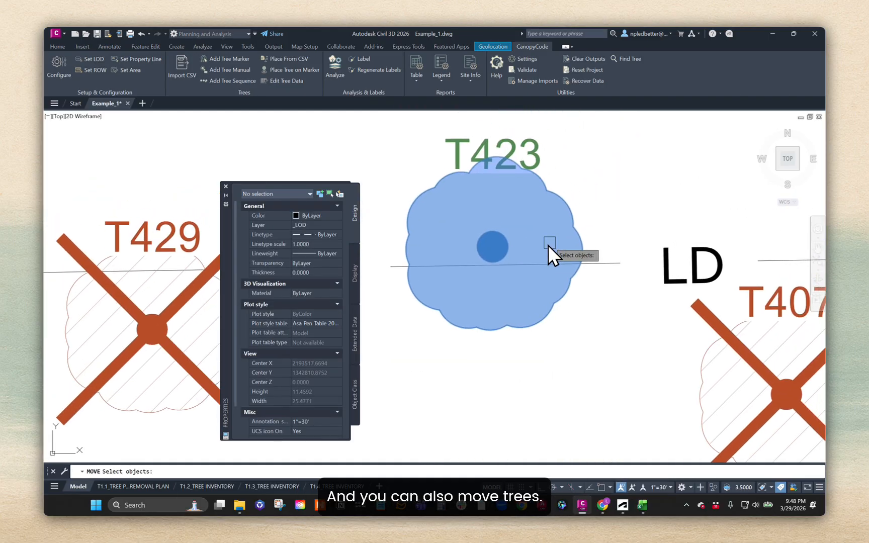
click(542, 227)
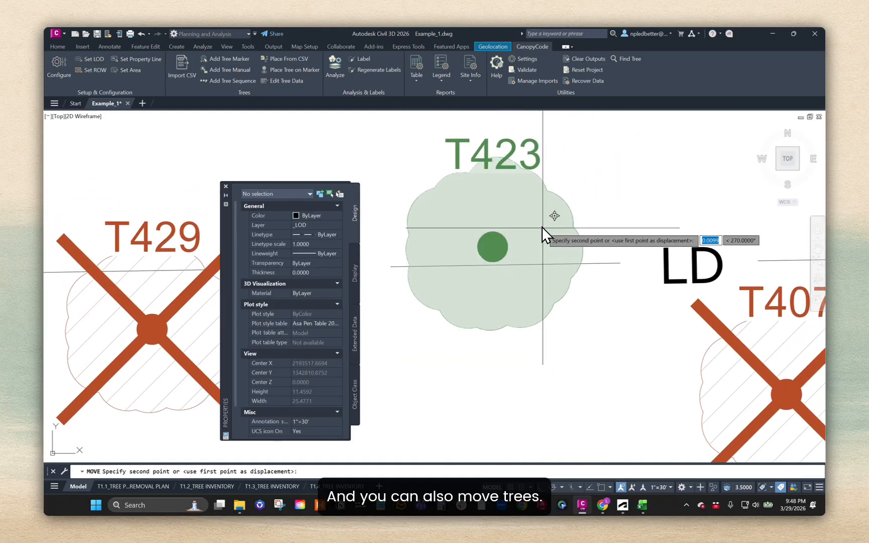
click(541, 233)
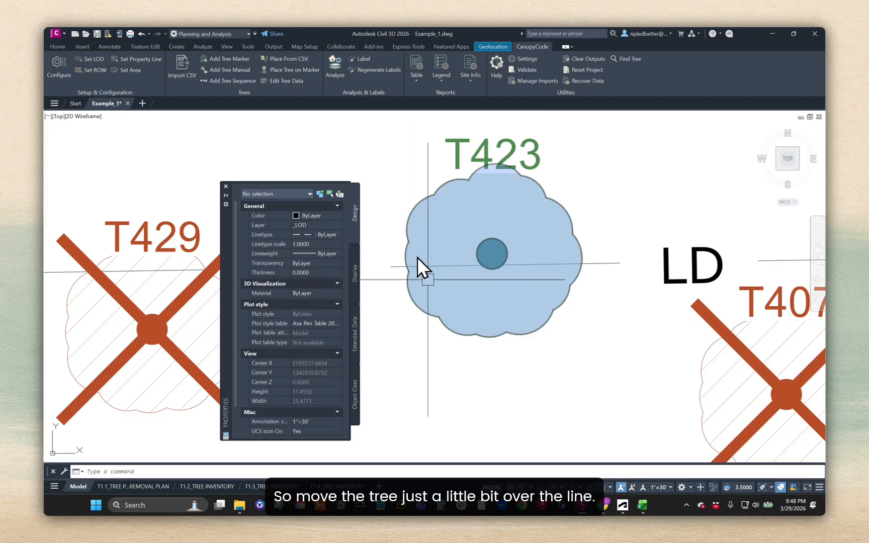
click(226, 186)
- Rerun the analysis with the updated position of tree T423 and regenerate all outputs
click(337, 70)
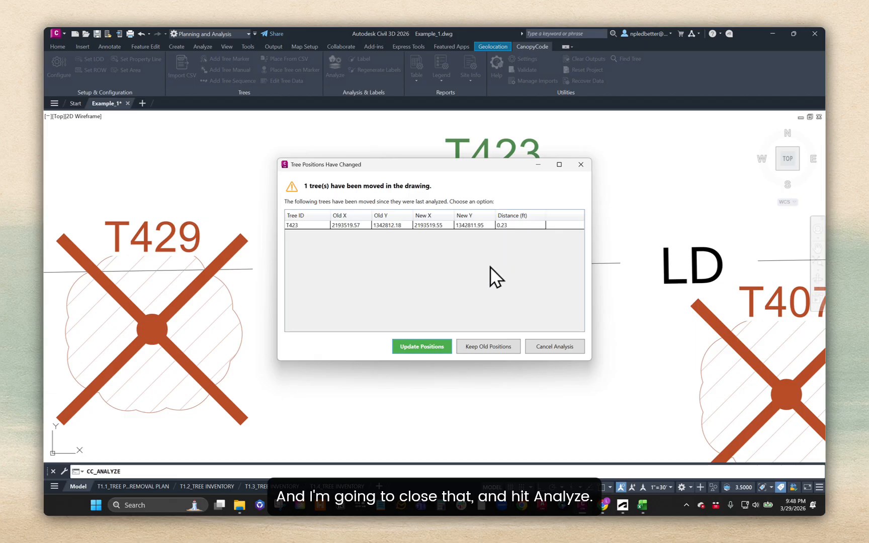
click(424, 349)
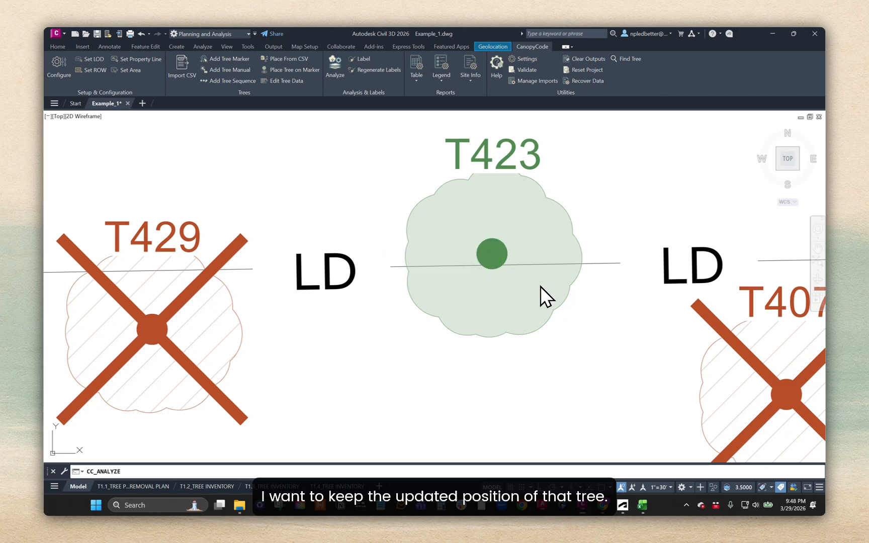
click(440, 384)
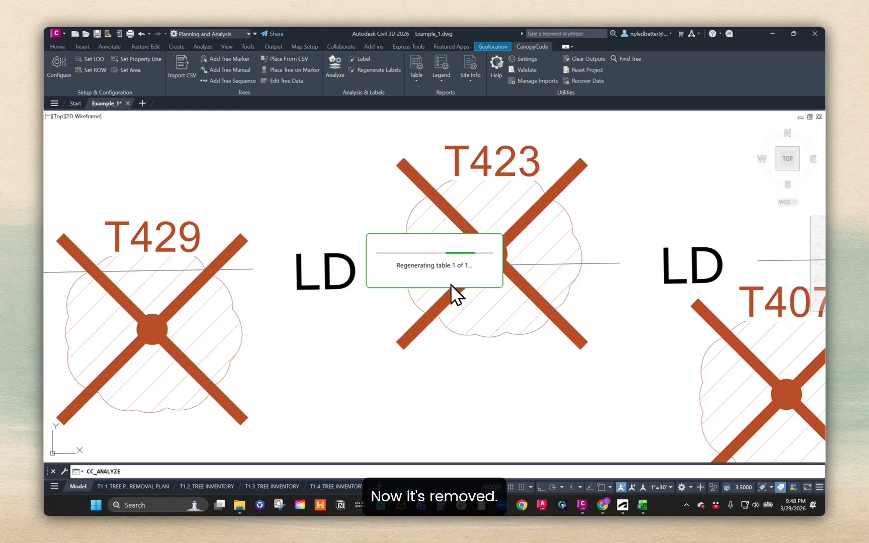
- Examine the tree symbols around T423 and across the rest of the site after the rerun analysis
scroll(454, 284, down, 5)
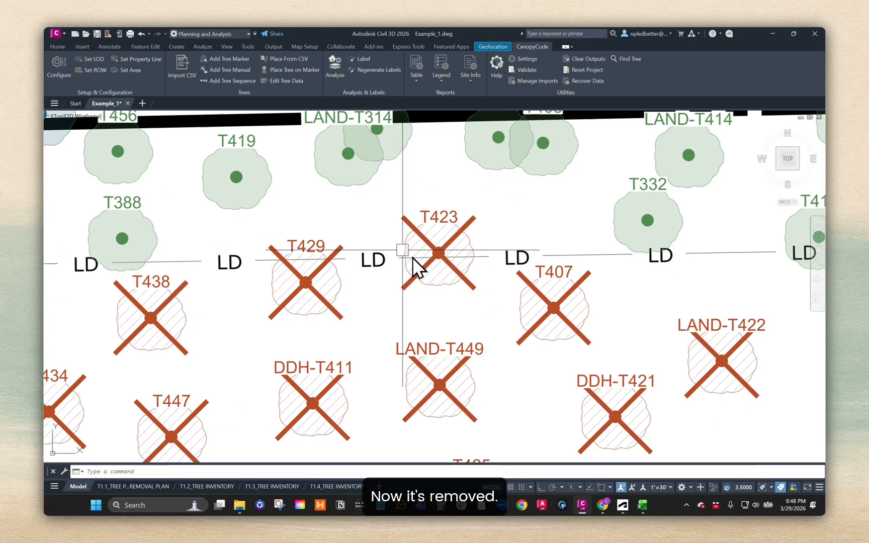
scroll(443, 247, down, 3)
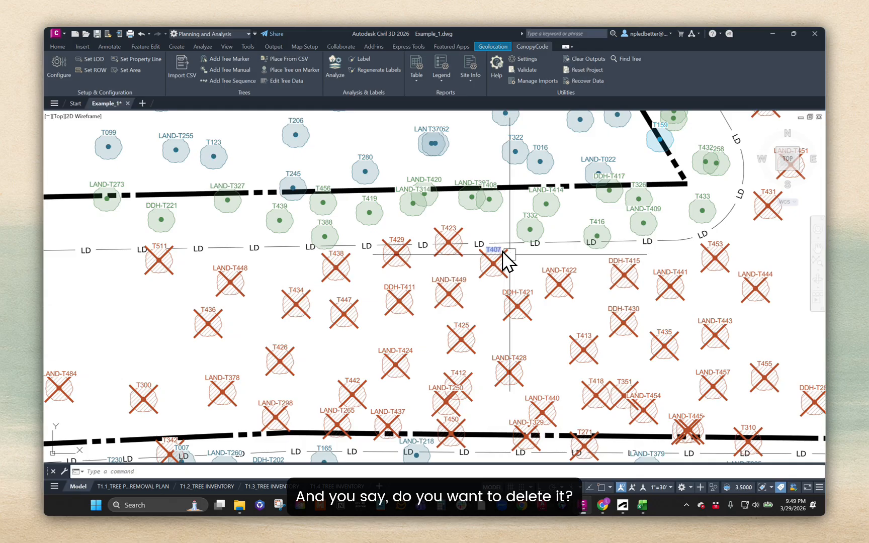
mouse_move(584, 260)
middle_down()
mouse_move(521, 272)
mouse_move(524, 253)
mouse_move(450, 242)
middle_up()
scroll(554, 253, down, 2)
scroll(522, 249, down, 2)
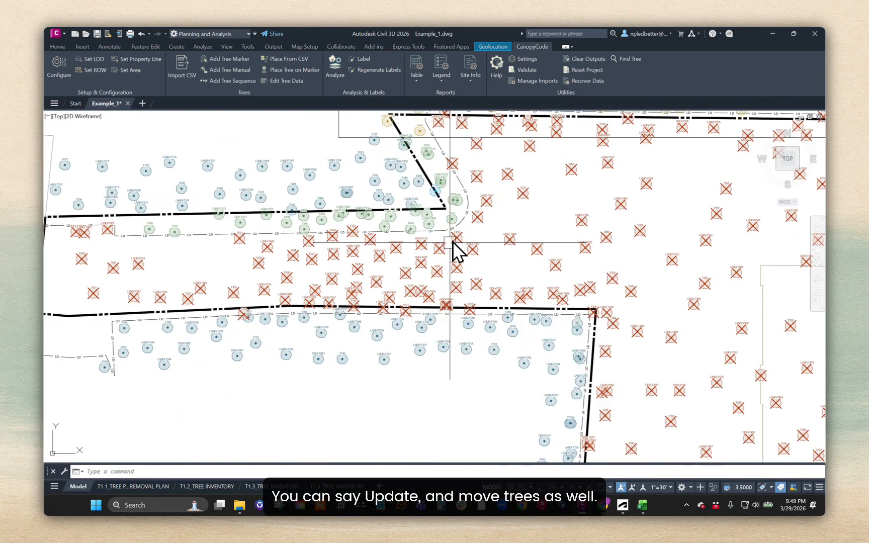
middle_drag(606, 319, 410, 269)
scroll(489, 287, down, 4)
scroll(477, 170, up, 4)
scroll(471, 182, down, 3)
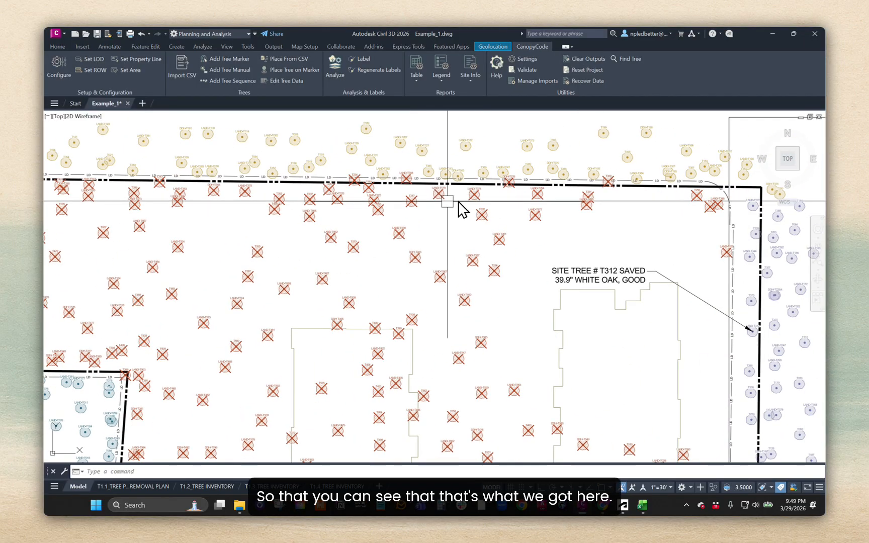
scroll(549, 252, down, 2)
- Open the T1.1 tree removal plan layout and examine the symbols in its tree legend
click(145, 485)
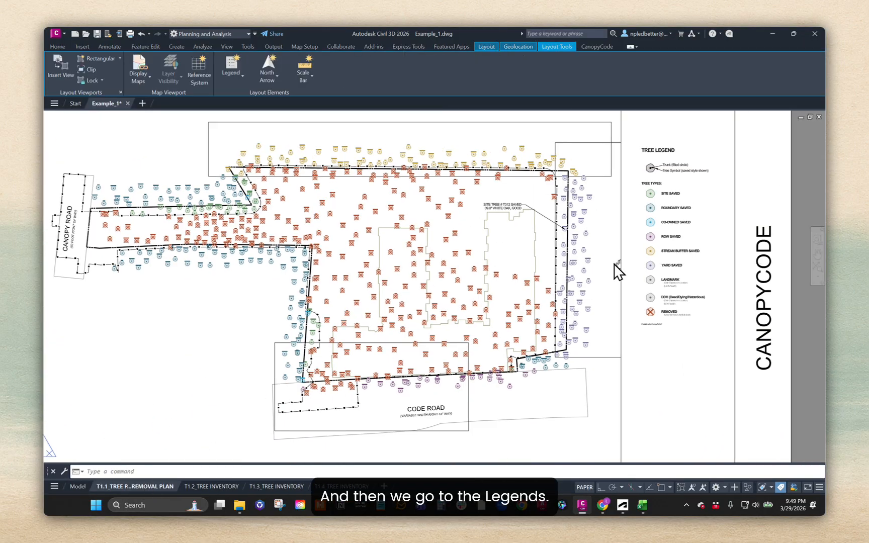
scroll(579, 262, up, 3)
middle_drag(460, 213, 463, 272)
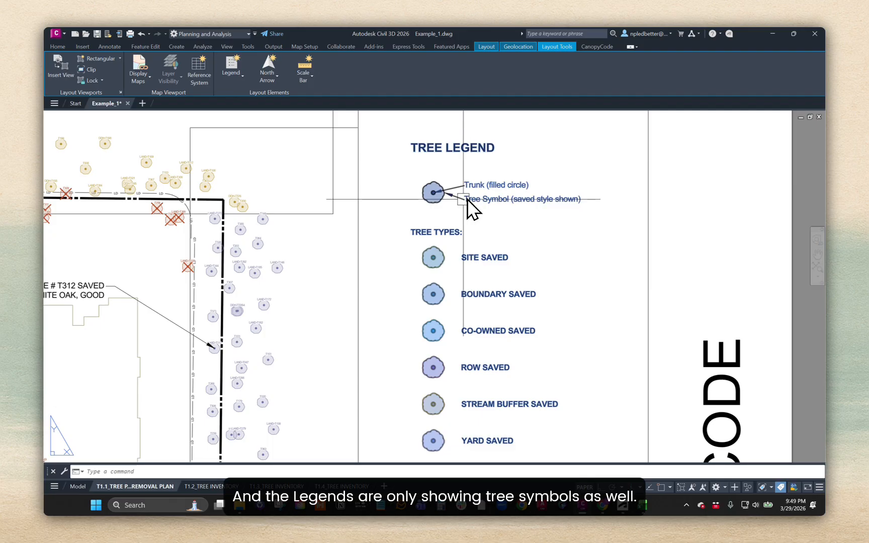
middle_drag(459, 378, 501, 202)
scroll(537, 271, down, 5)
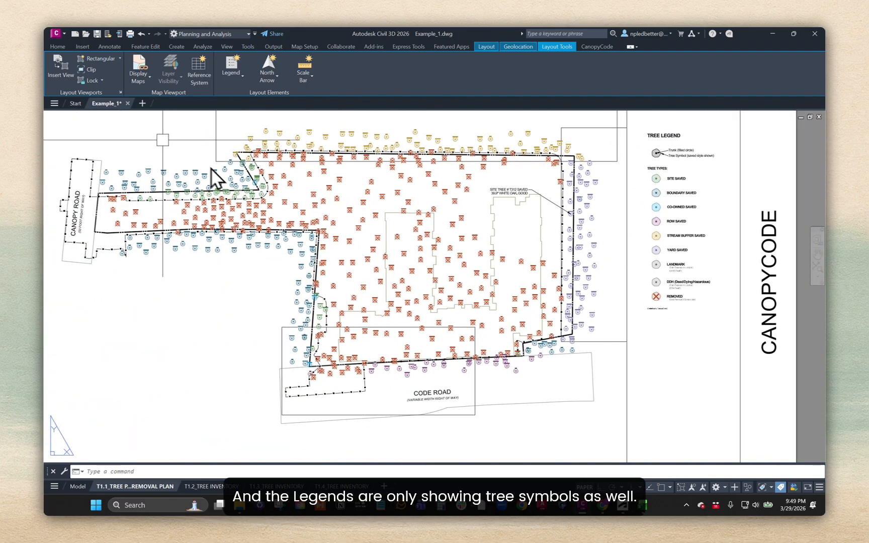
- Open the CanopyCode configuration, collapse the Trunk rules, and review the visibility, header text and order settings of the table columns
click(593, 46)
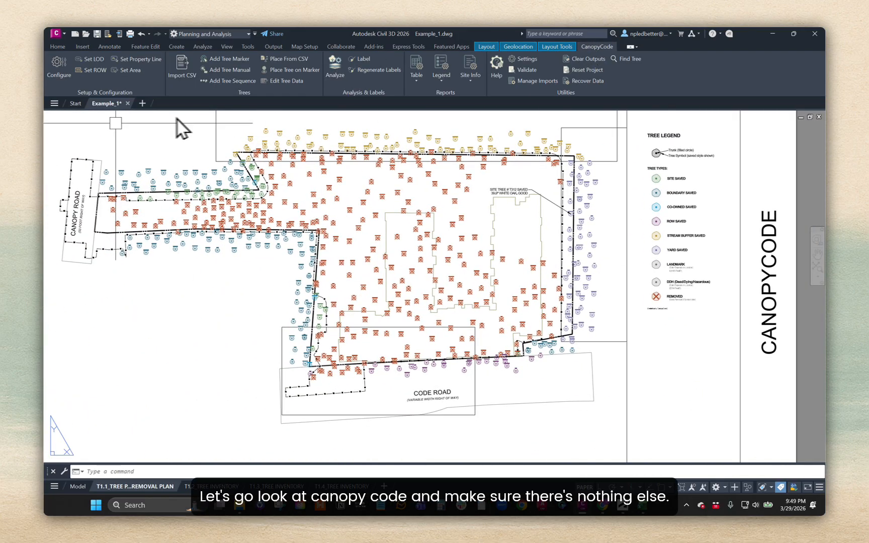
click(68, 75)
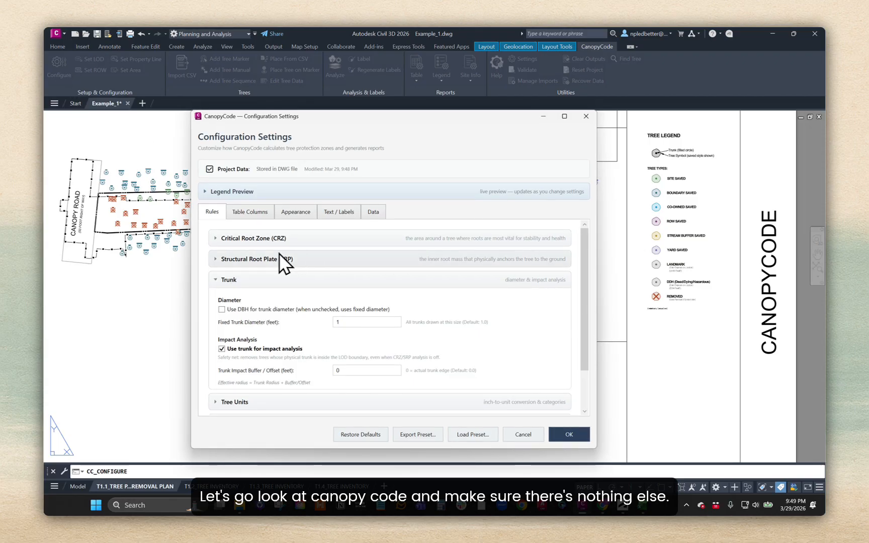
click(266, 280)
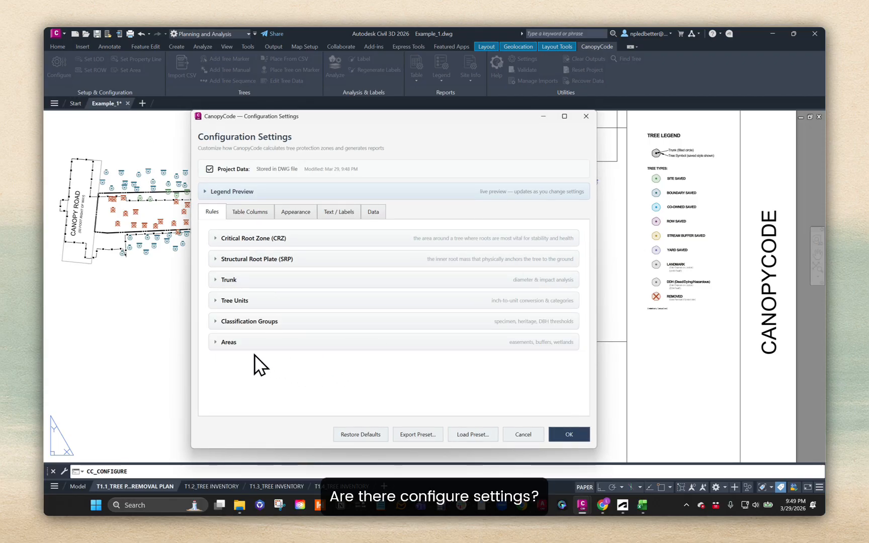
click(256, 213)
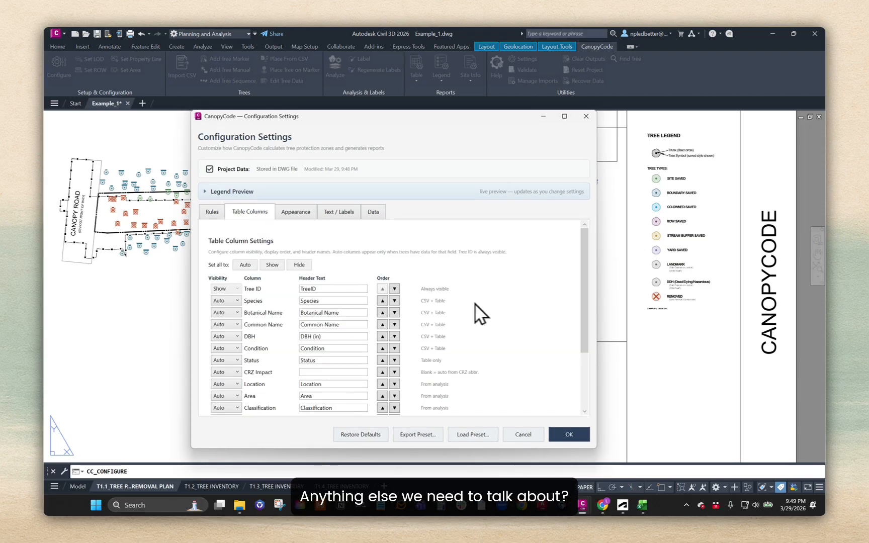
scroll(475, 304, down, 2)
scroll(475, 303, up, 1)
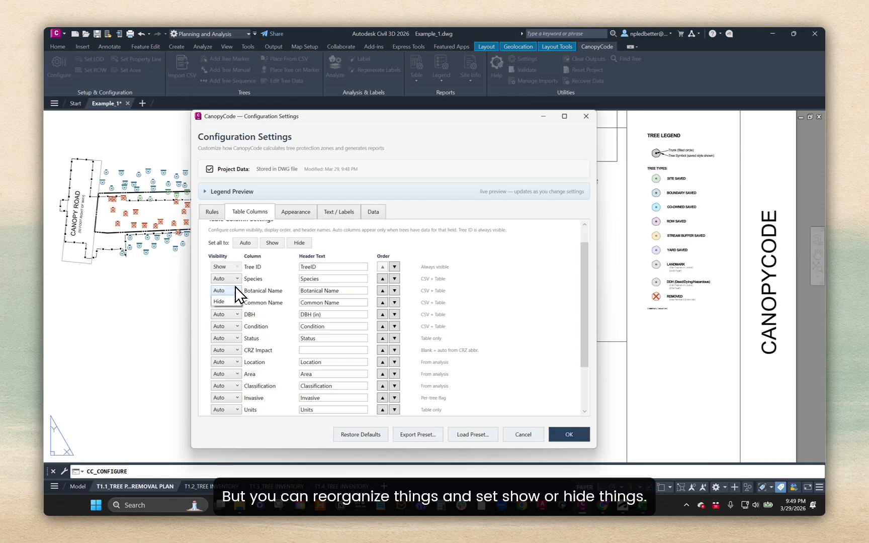
click(284, 243)
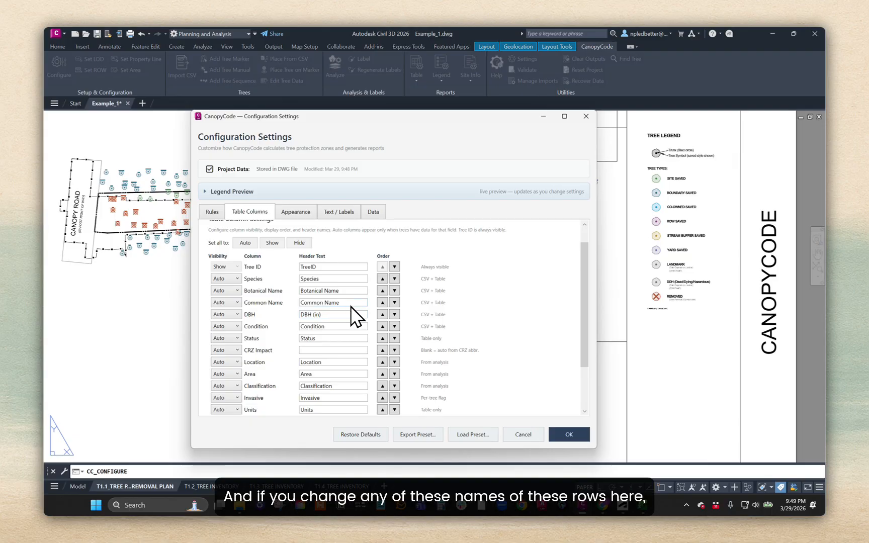
drag(356, 304, 292, 302)
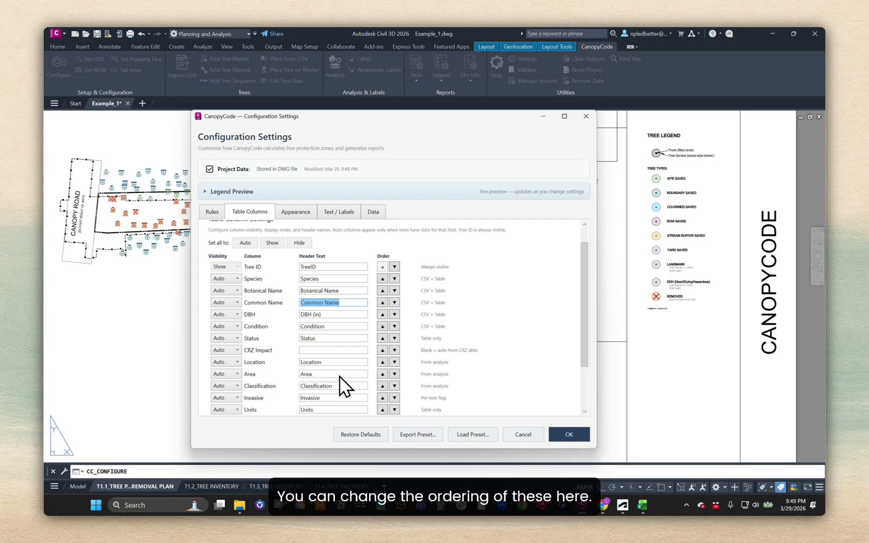
scroll(340, 383, down, 3)
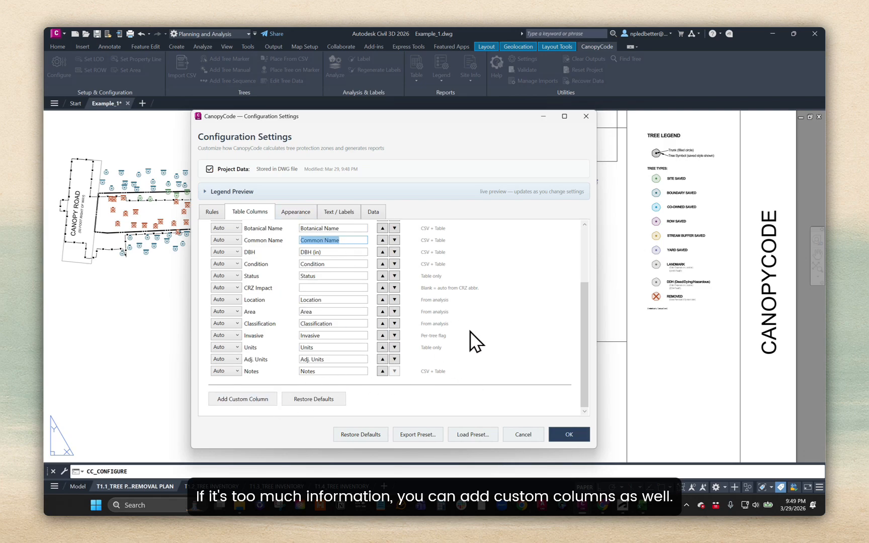
- Review the layer color settings under the configuration's appearance options, then cancel the configuration
click(295, 212)
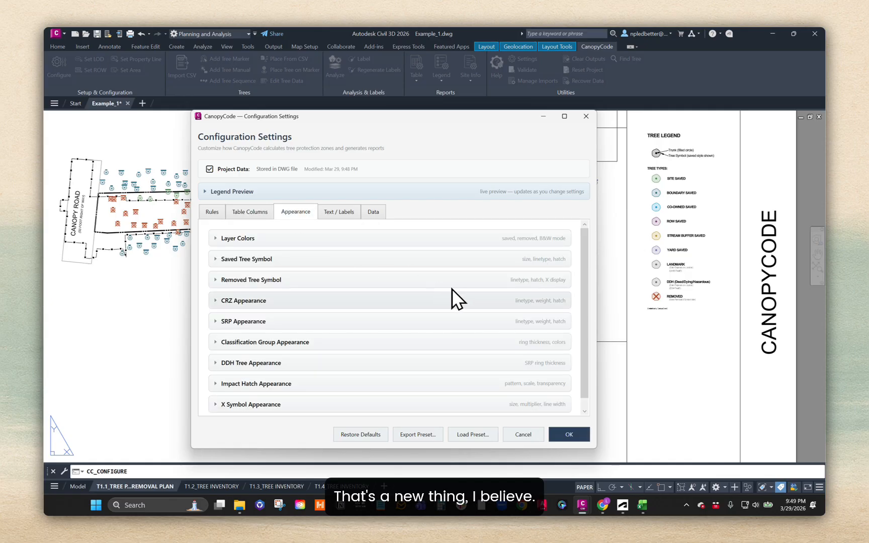
click(308, 241)
scroll(305, 330, down, 2)
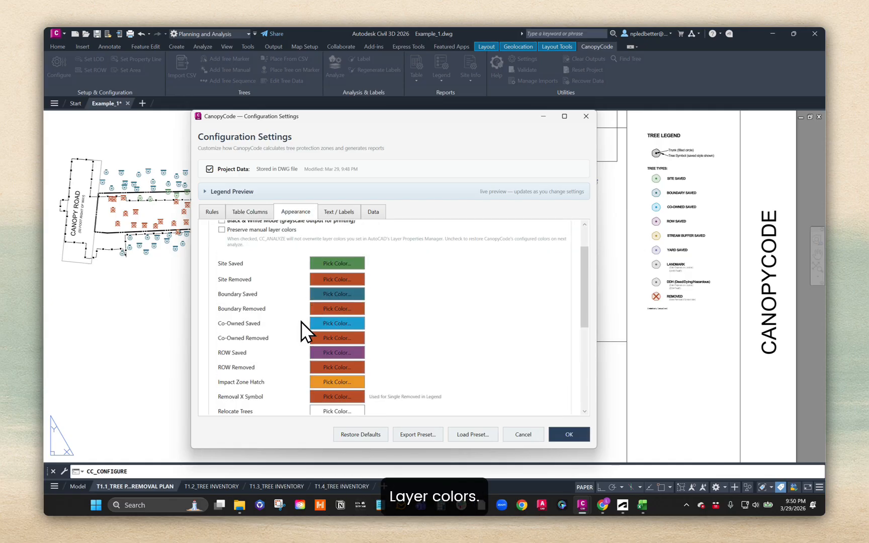
scroll(449, 338, up, 1)
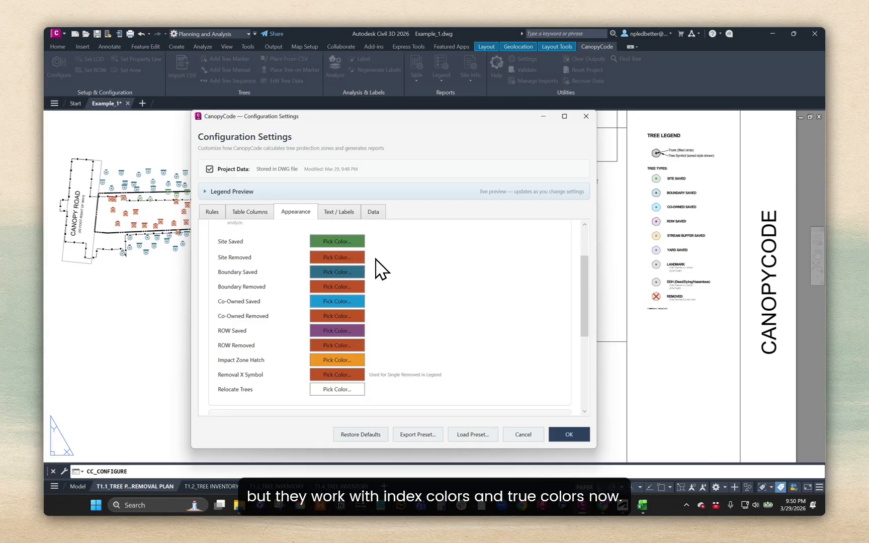
scroll(431, 297, up, 3)
scroll(438, 314, down, 3)
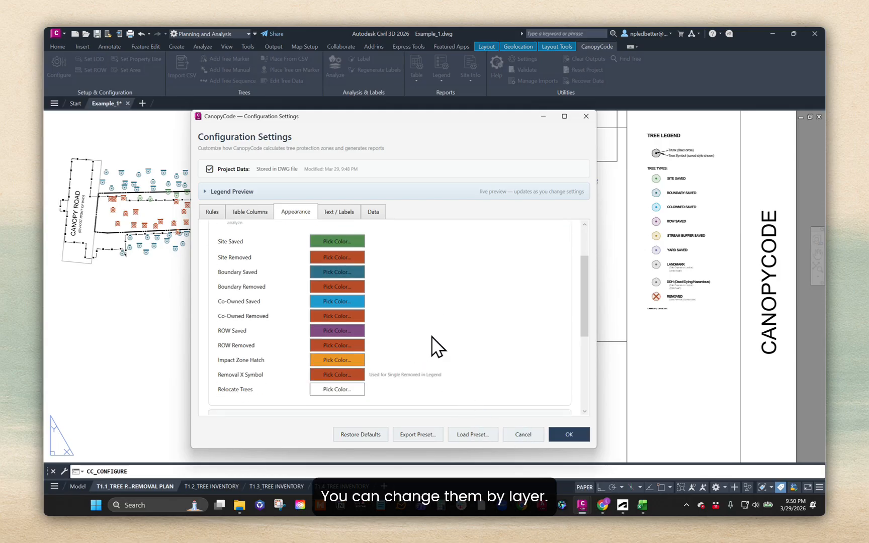
scroll(432, 337, down, 1)
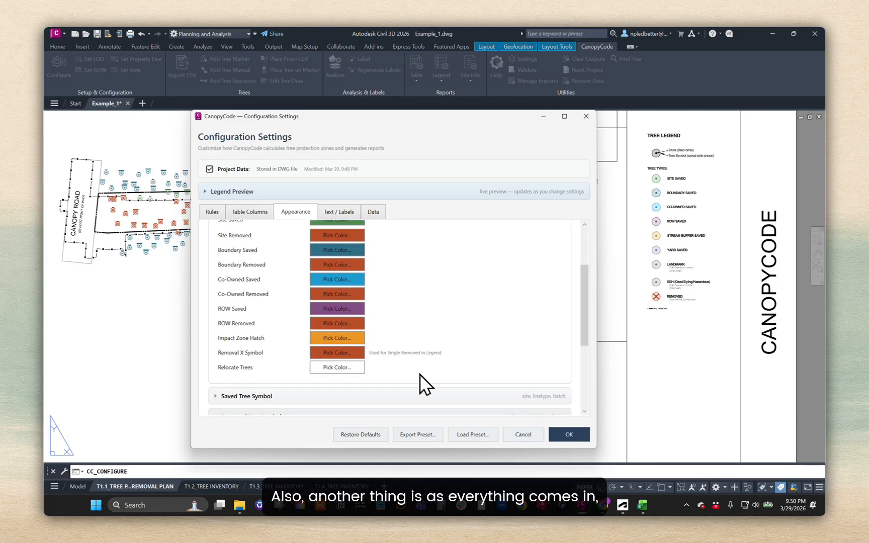
click(518, 435)
- Reopen the configuration and try enabling the option to preserve manual layer colors
scroll(369, 281, up, 3)
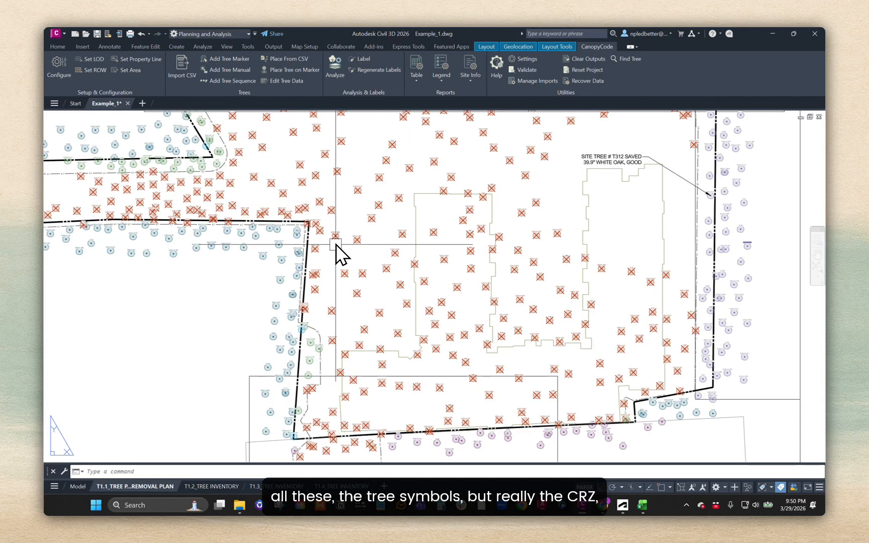
scroll(427, 248, up, 1)
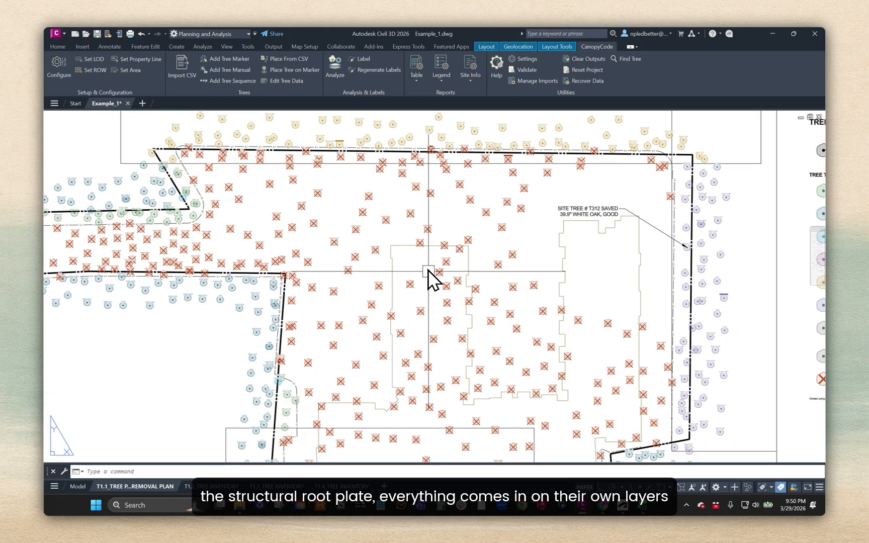
scroll(430, 288, down, 4)
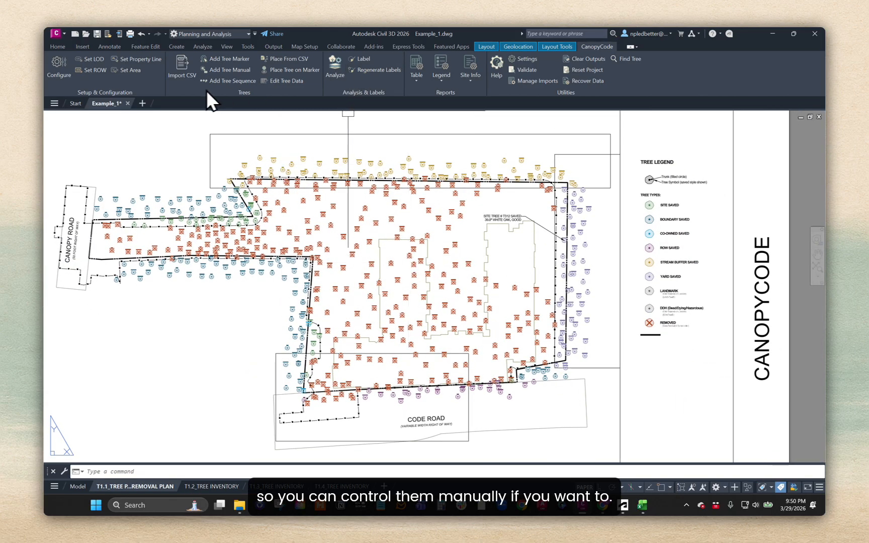
click(53, 65)
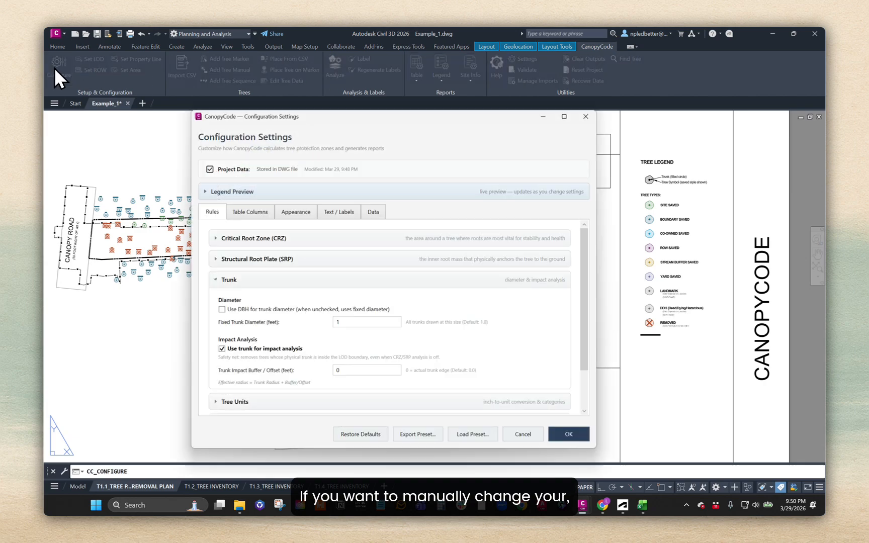
click(347, 210)
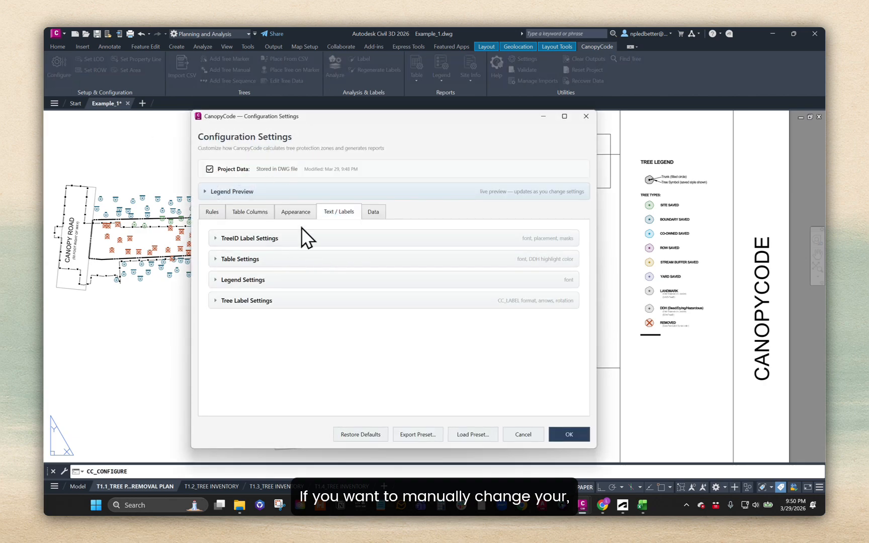
click(293, 213)
click(255, 239)
click(251, 272)
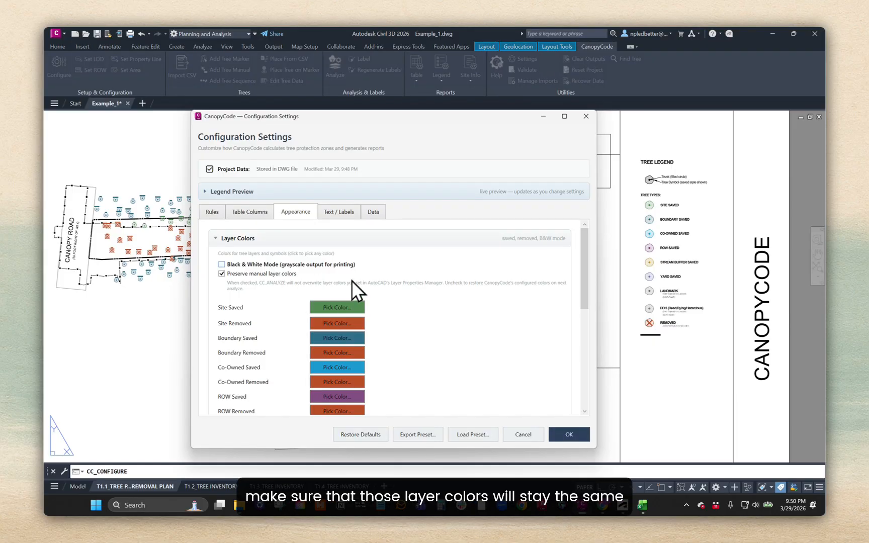
scroll(335, 361, down, 2)
scroll(297, 302, up, 1)
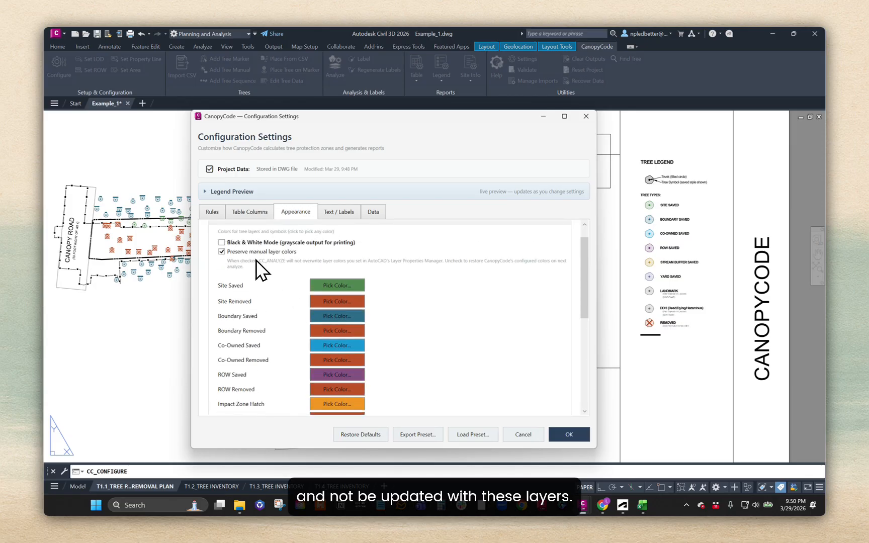
- Disable preserving manual layer colors, open the Site Saved color choice, and cancel the configuration
click(285, 253)
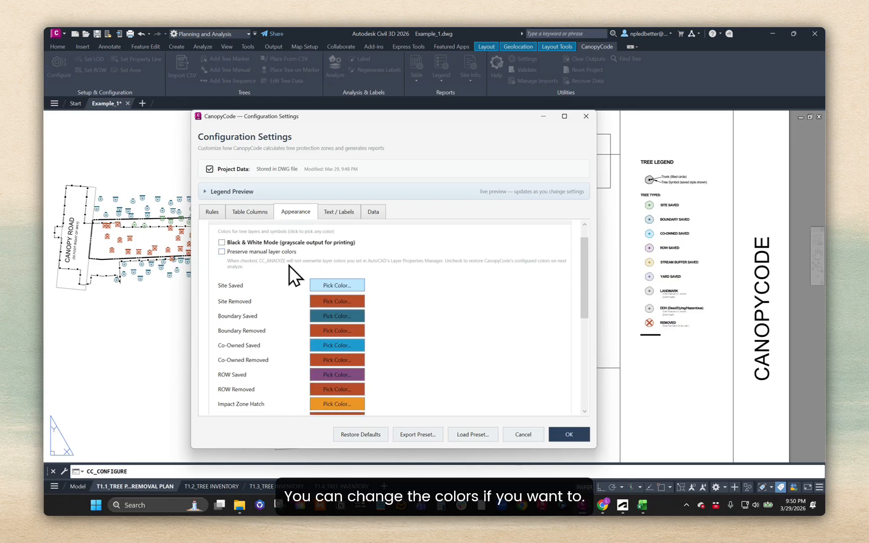
click(332, 285)
click(484, 275)
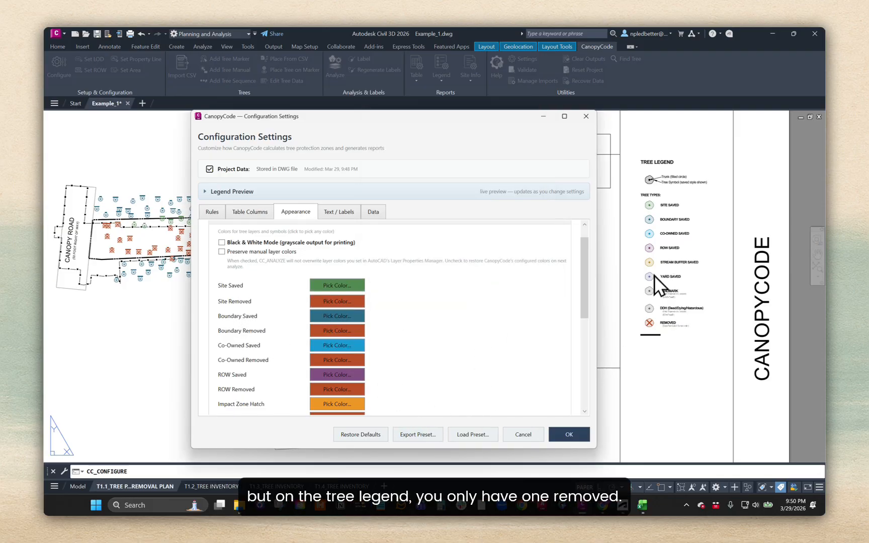
click(520, 434)
- Edit the tree legend on the removal plan layout to turn off Consolidate Removed Trees
scroll(483, 289, up, 3)
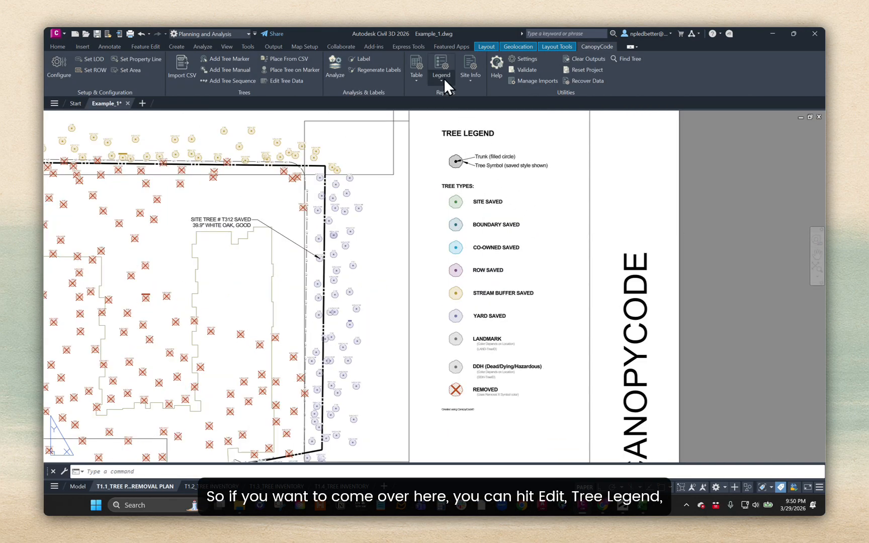
click(443, 80)
click(455, 110)
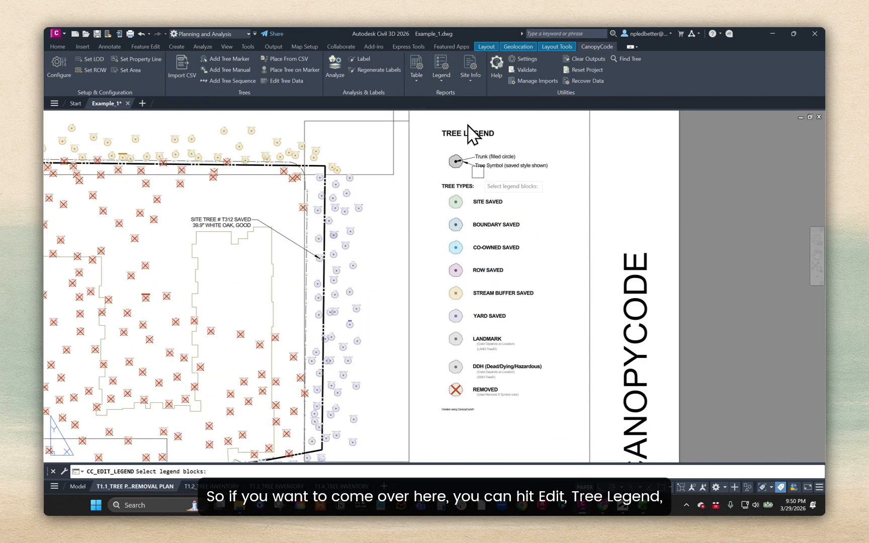
click(474, 222)
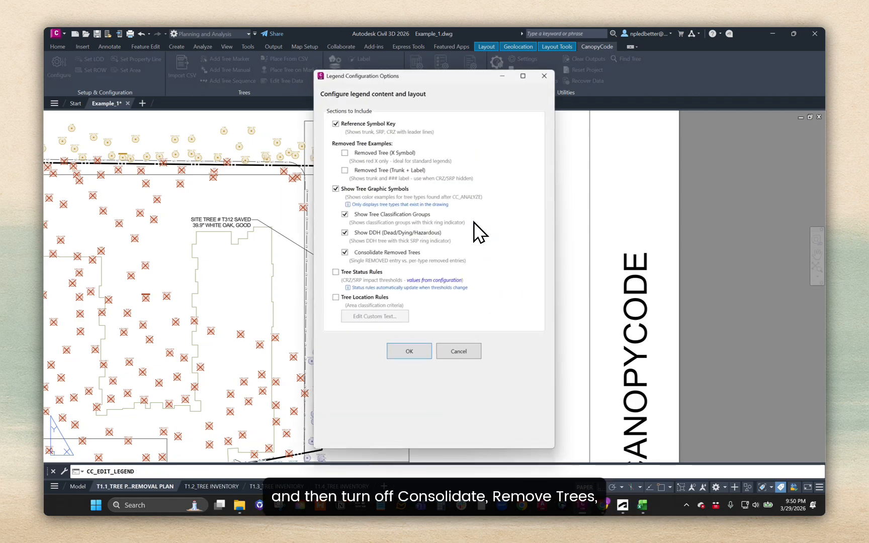
click(365, 252)
click(406, 347)
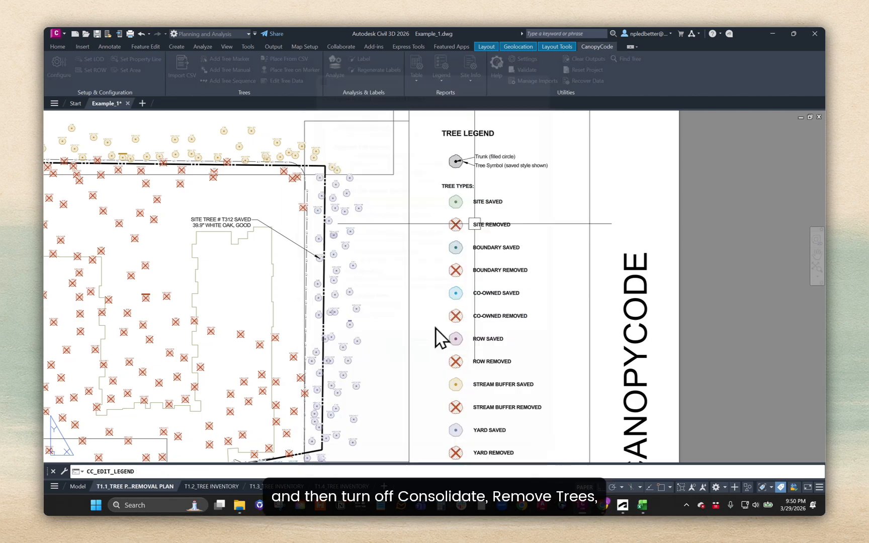
- Examine the edited tree legend's saved and removed entries for each tree type
scroll(436, 328, up, 5)
scroll(421, 297, up, 2)
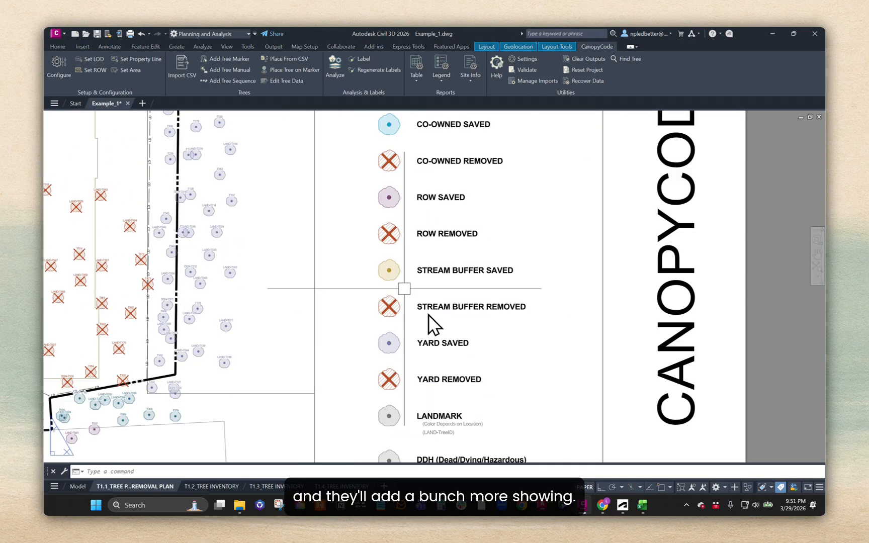
scroll(415, 288, up, 4)
scroll(415, 288, down, 2)
middle_drag(426, 234, 401, 456)
middle_drag(386, 247, 403, 276)
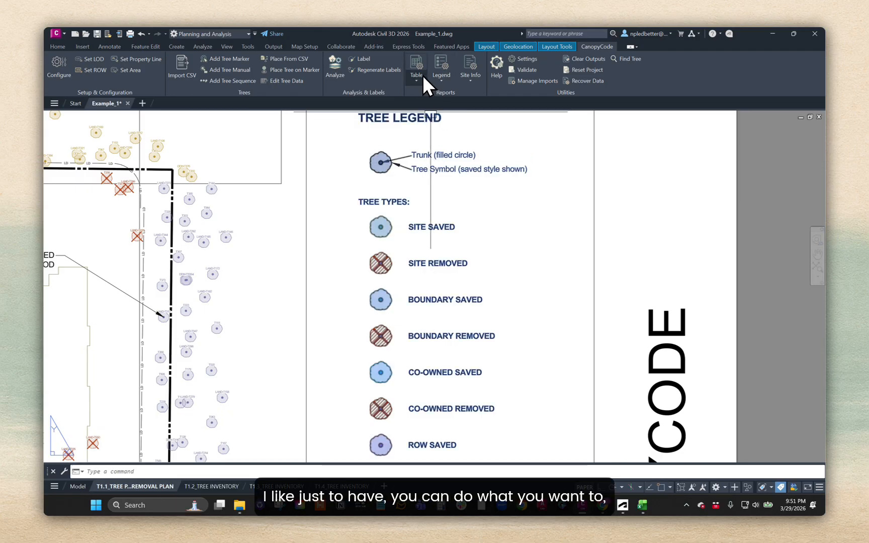
- Edit the tree legend on the removal plan layout to turn Consolidate Removed Trees back on
click(438, 78)
click(447, 104)
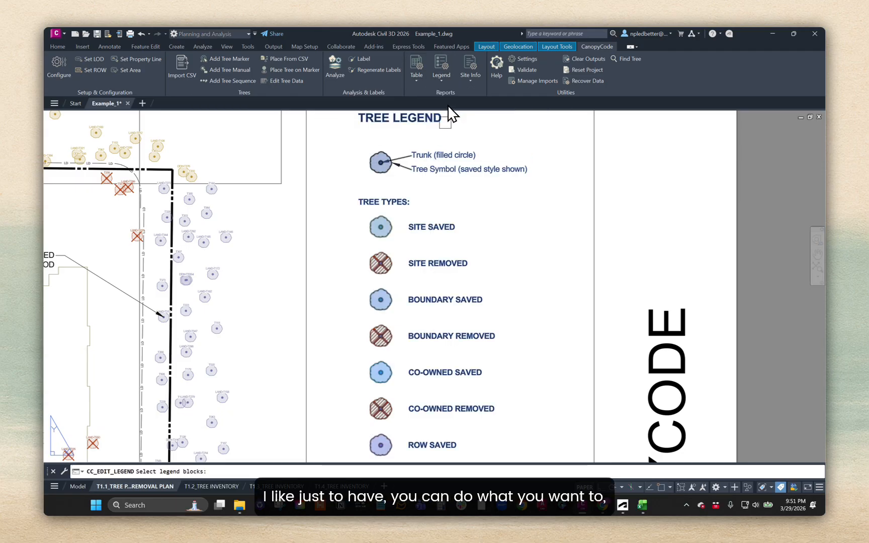
click(420, 220)
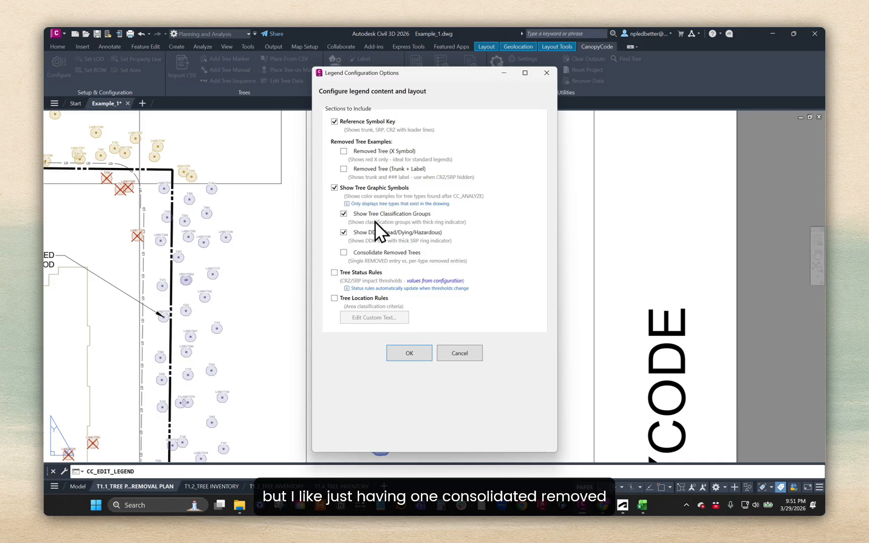
click(395, 253)
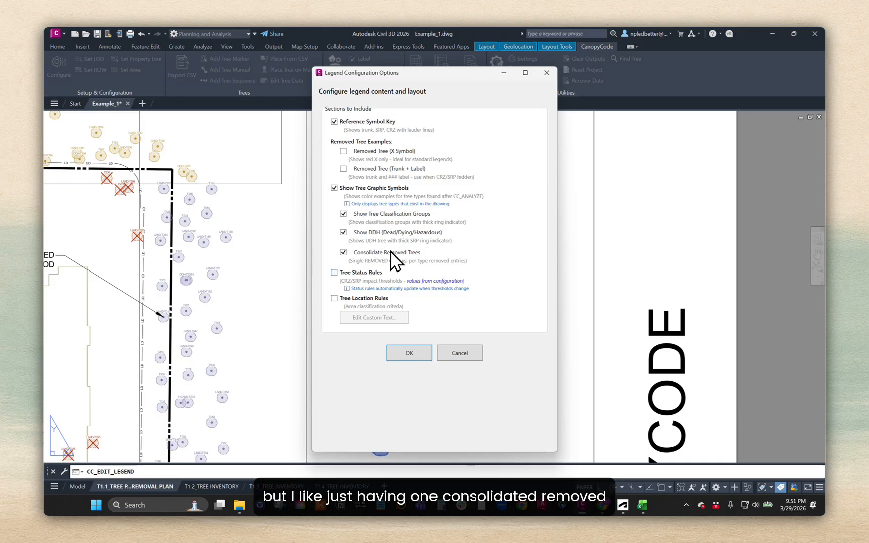
click(410, 353)
scroll(424, 267, down, 4)
middle_drag(424, 344, 469, 299)
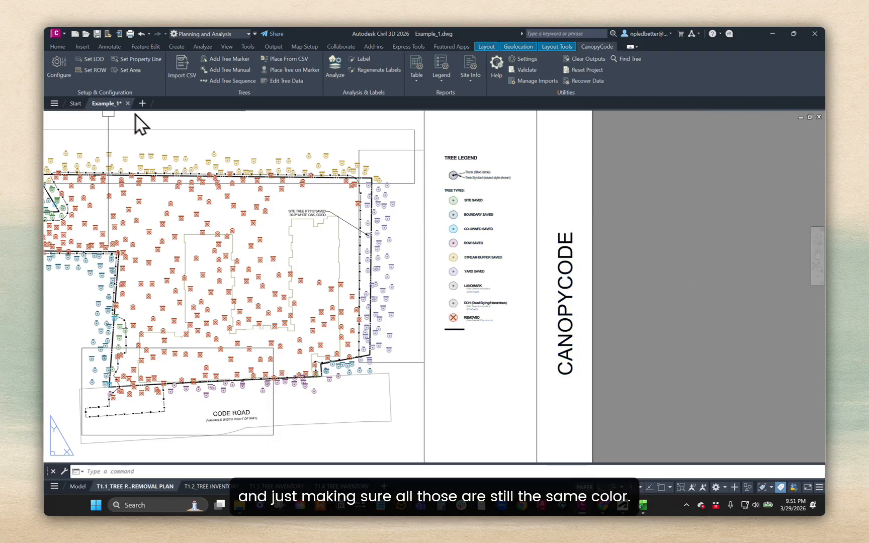
- Reopen the CanopyCode configuration and review the X Symbol Appearance settings for removed trees, plus the text and label categories
click(59, 64)
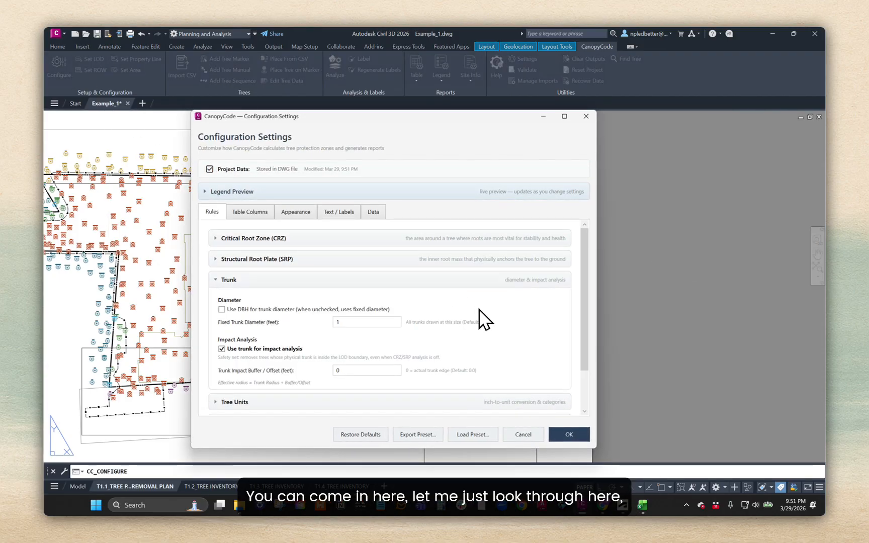
click(240, 282)
click(270, 213)
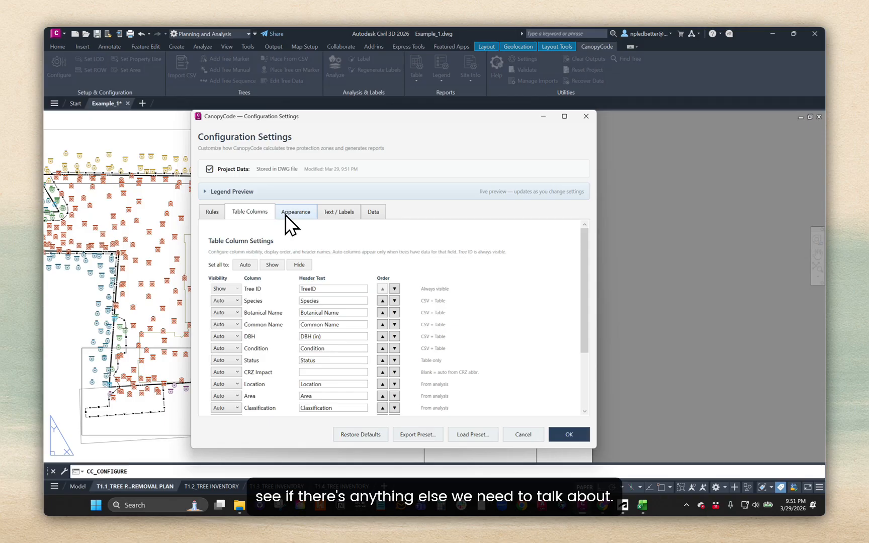
click(304, 214)
scroll(348, 337, down, 1)
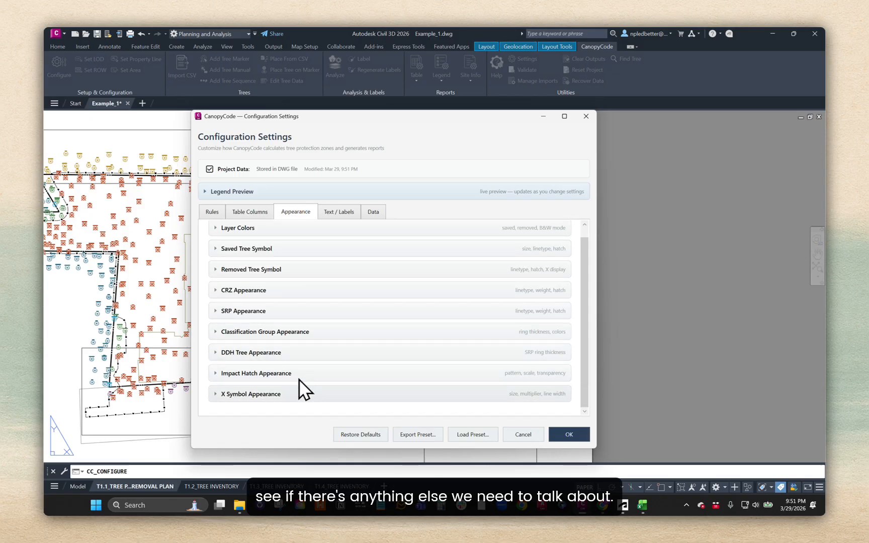
click(249, 398)
scroll(292, 372, down, 2)
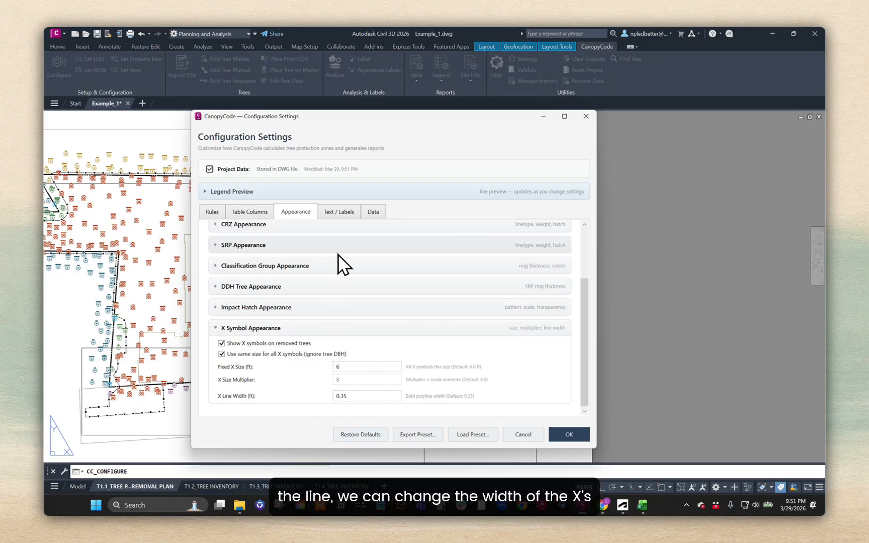
click(340, 211)
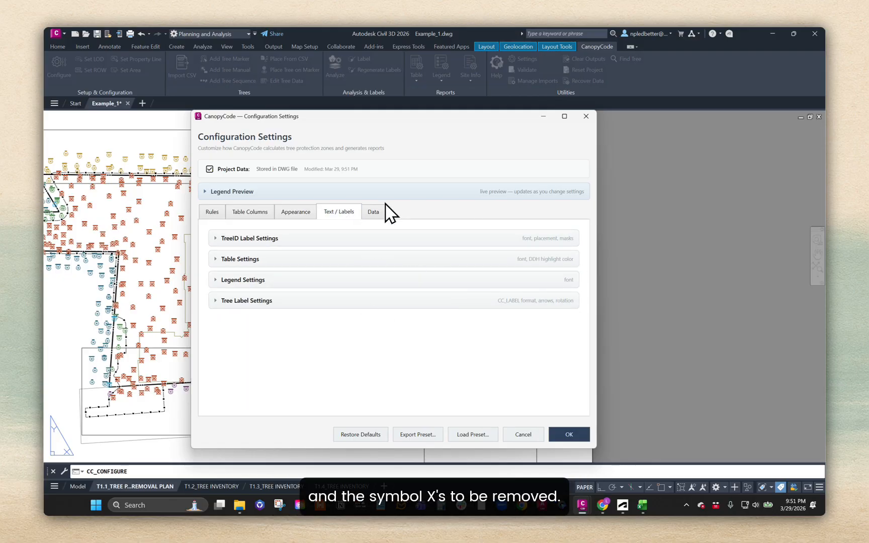
- Browse the available State Plane and county coordinate systems for CSV import, and close the list without choosing another
click(375, 212)
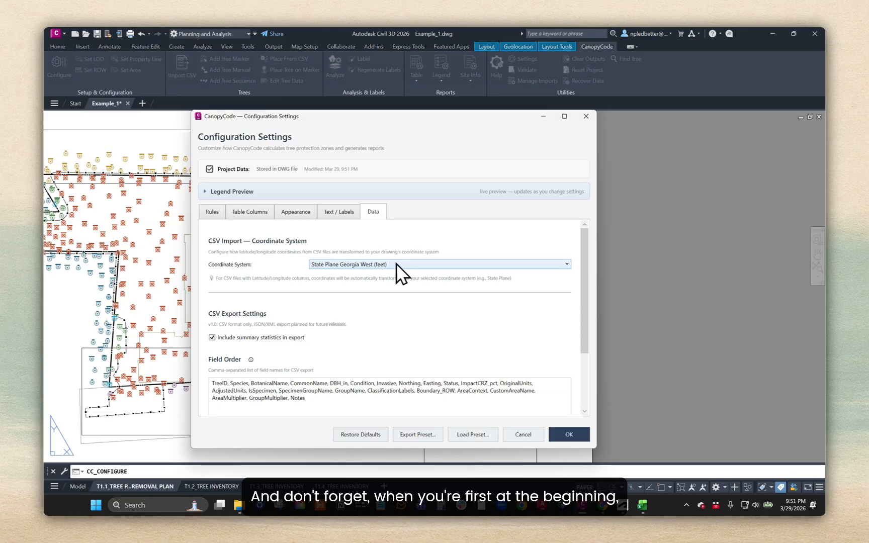
click(350, 265)
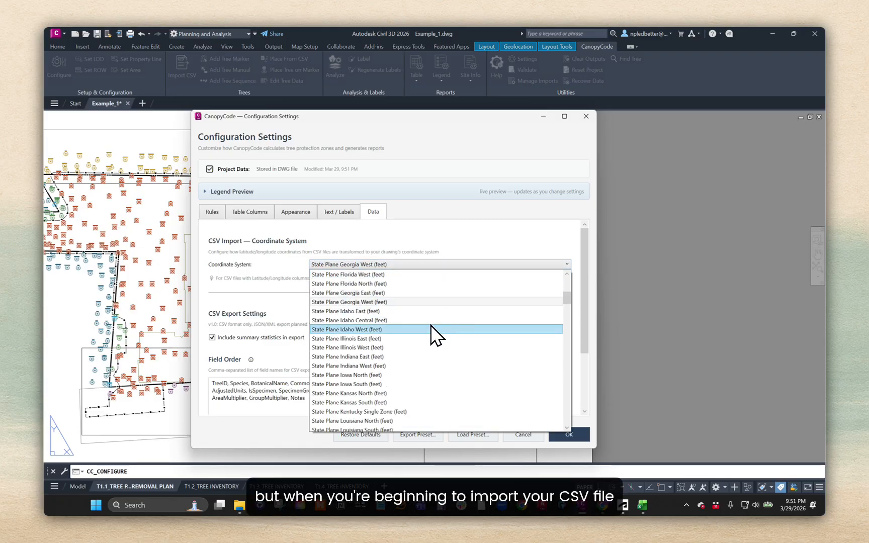
scroll(432, 326, up, 5)
scroll(434, 326, down, 4)
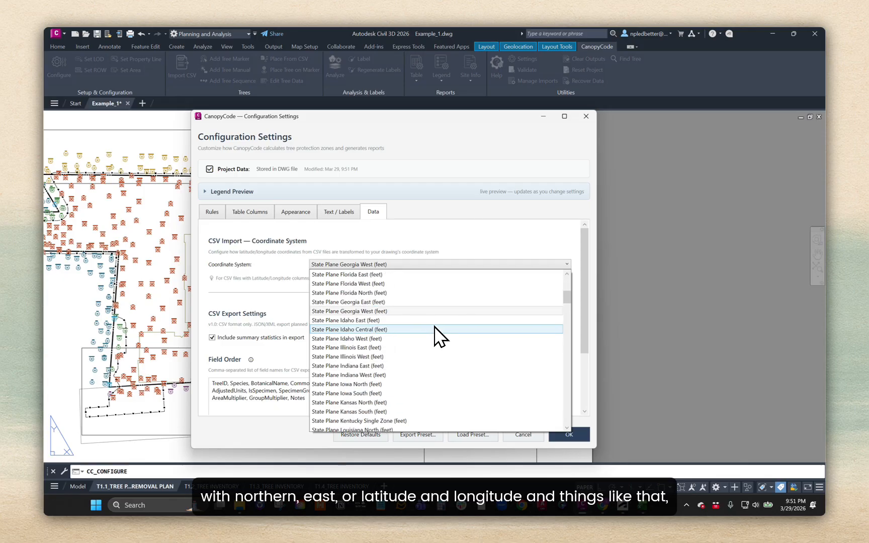
scroll(434, 326, down, 15)
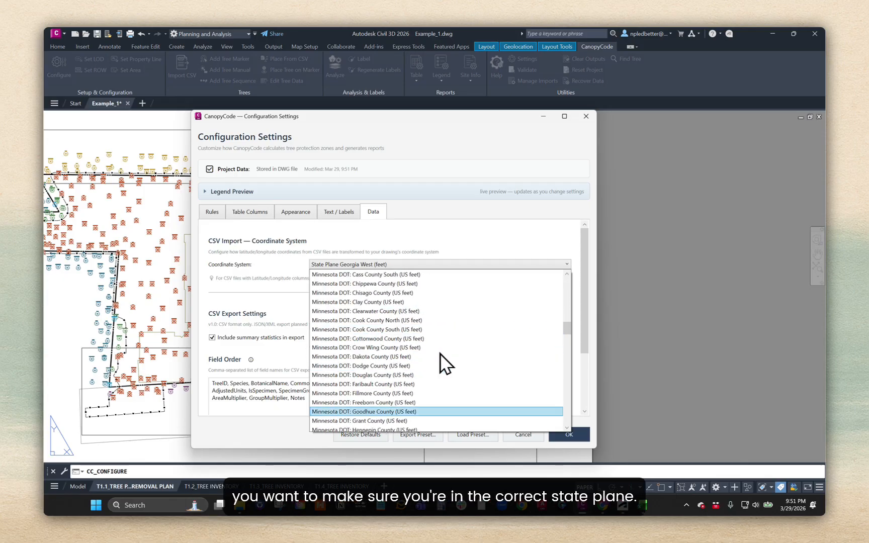
scroll(452, 354, down, 13)
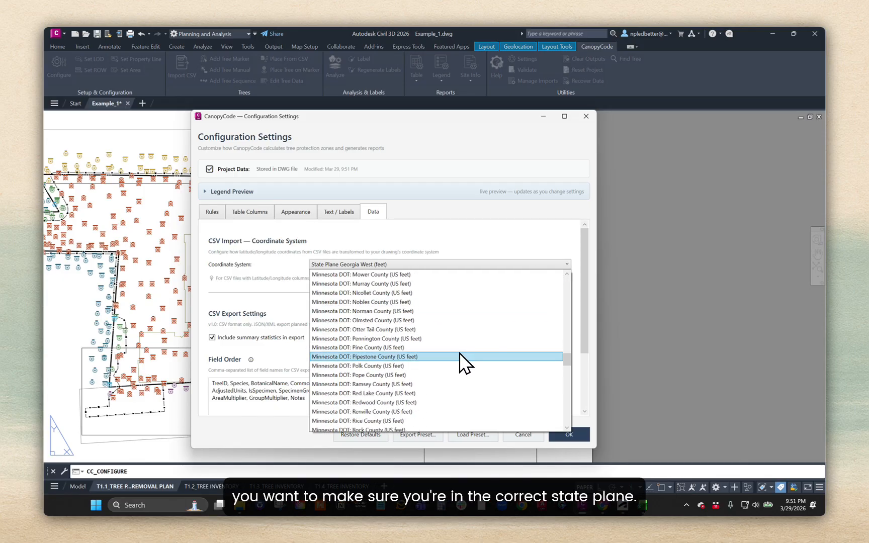
scroll(459, 351, down, 12)
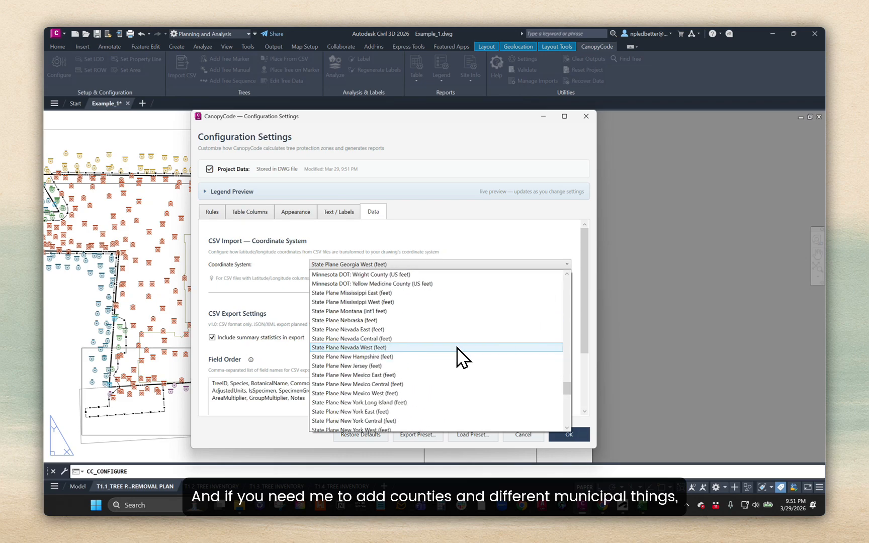
scroll(383, 330, down, 3)
scroll(391, 330, up, 10)
scroll(394, 331, down, 7)
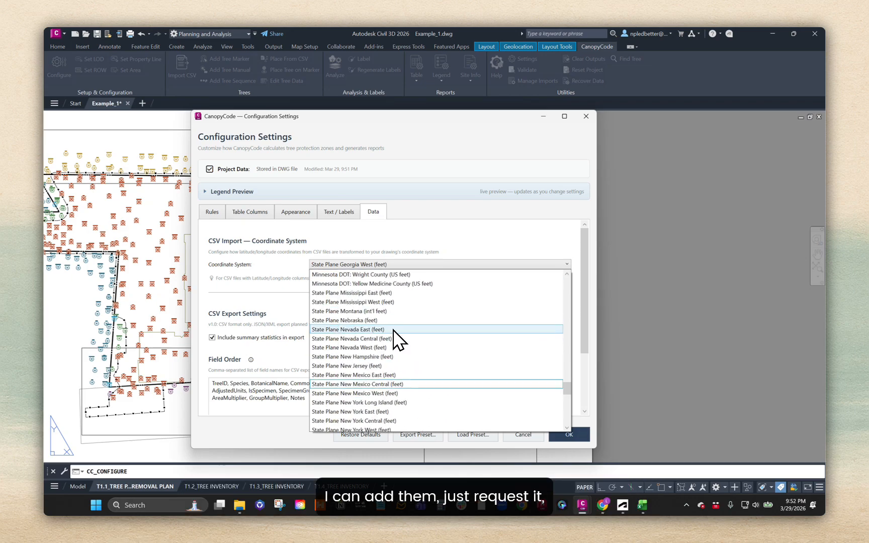
scroll(394, 330, down, 9)
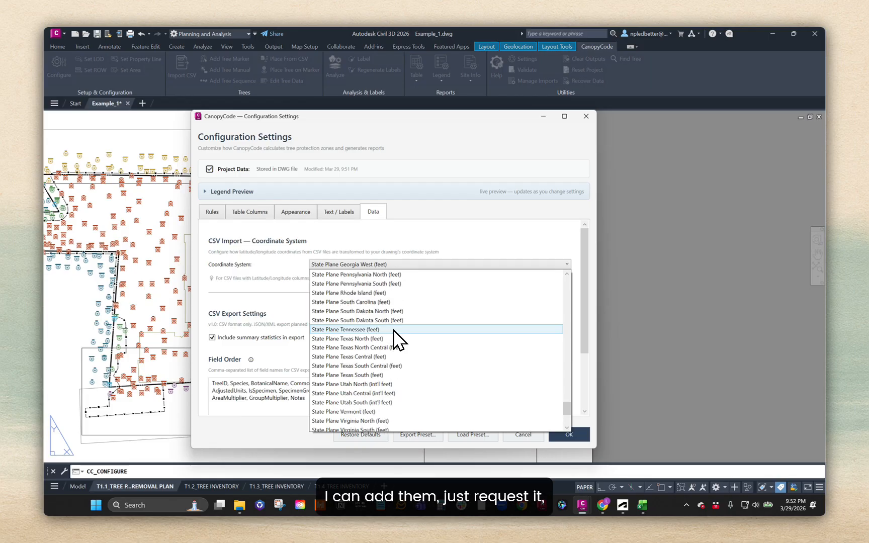
scroll(394, 330, down, 4)
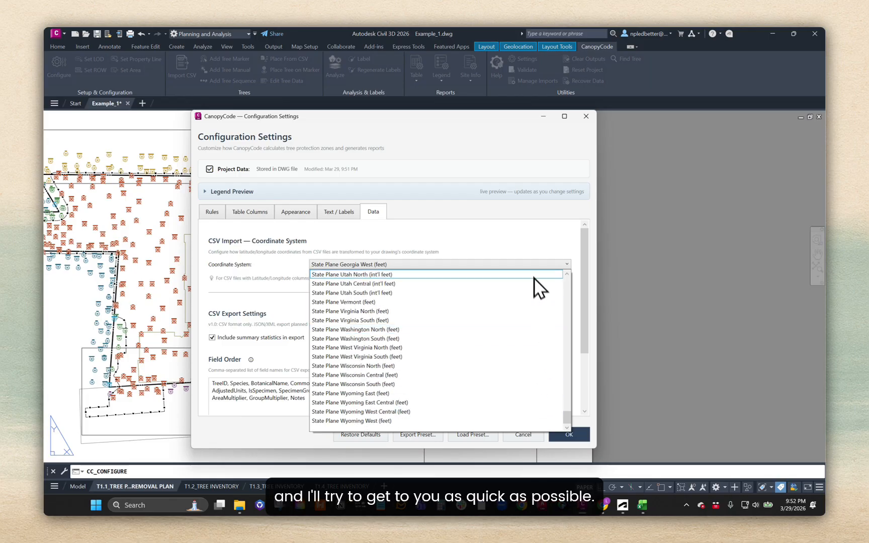
click(523, 209)
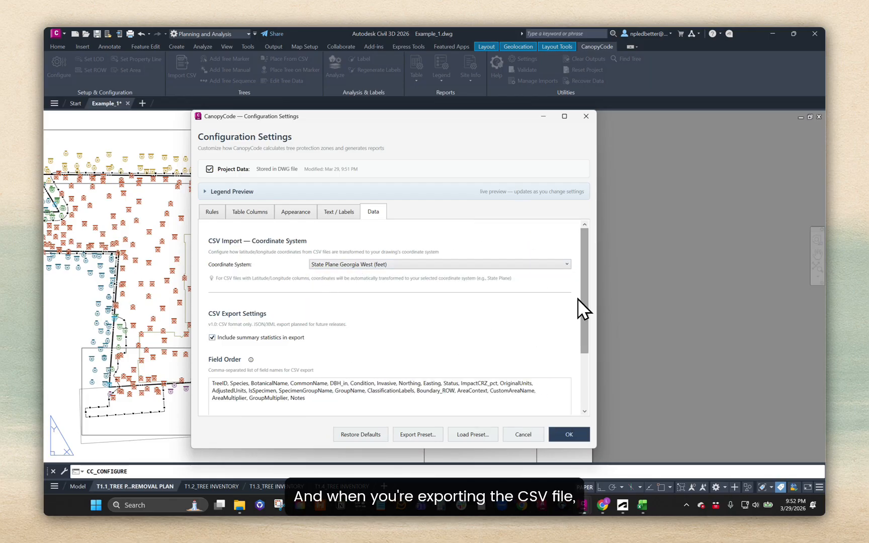
- Review the available CSV export fields and the configured field order, and cancel the configuration
drag(584, 300, 584, 329)
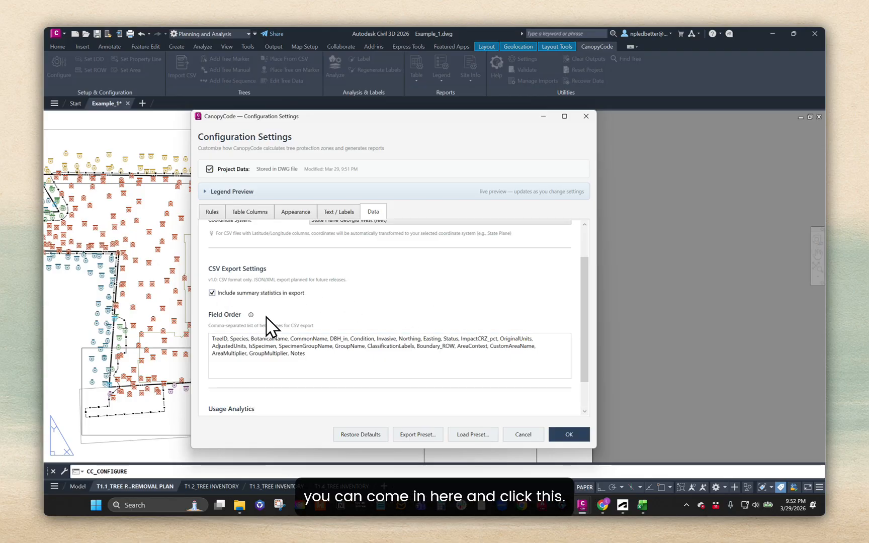
click(251, 316)
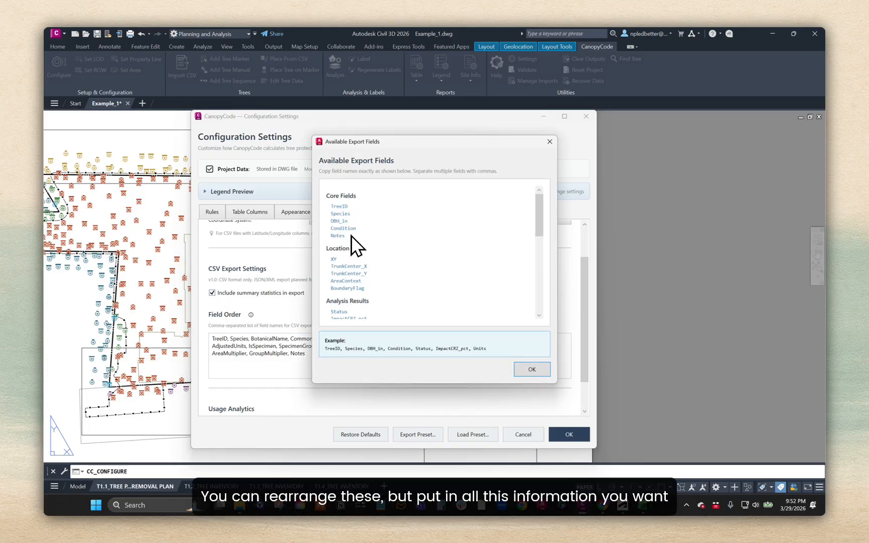
scroll(346, 320, down, 8)
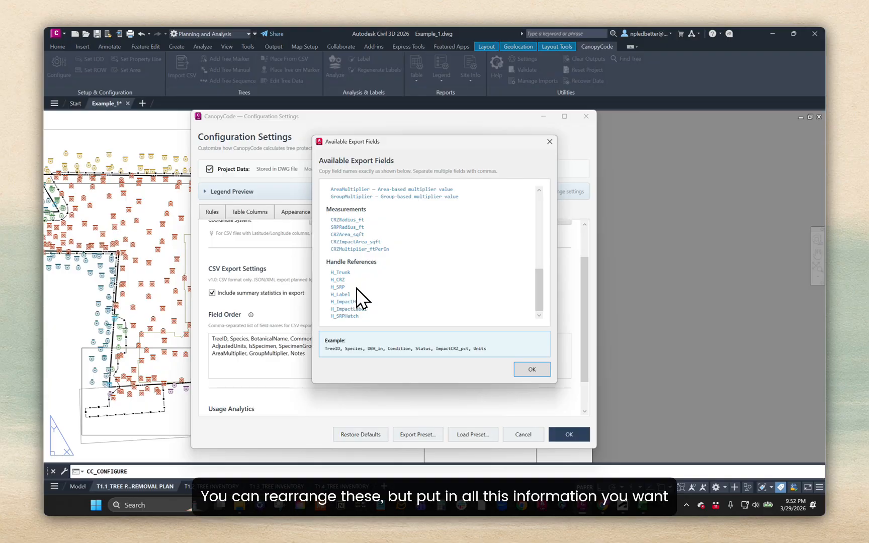
click(521, 369)
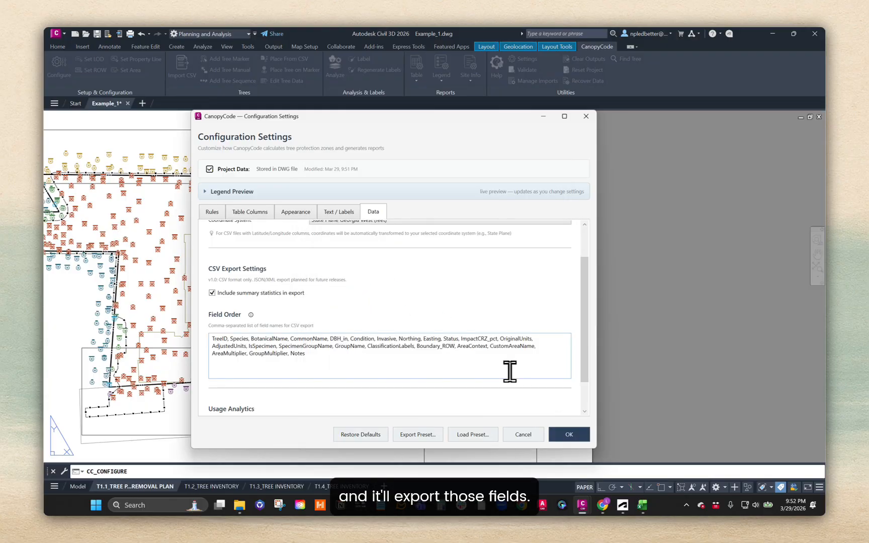
drag(320, 353, 203, 335)
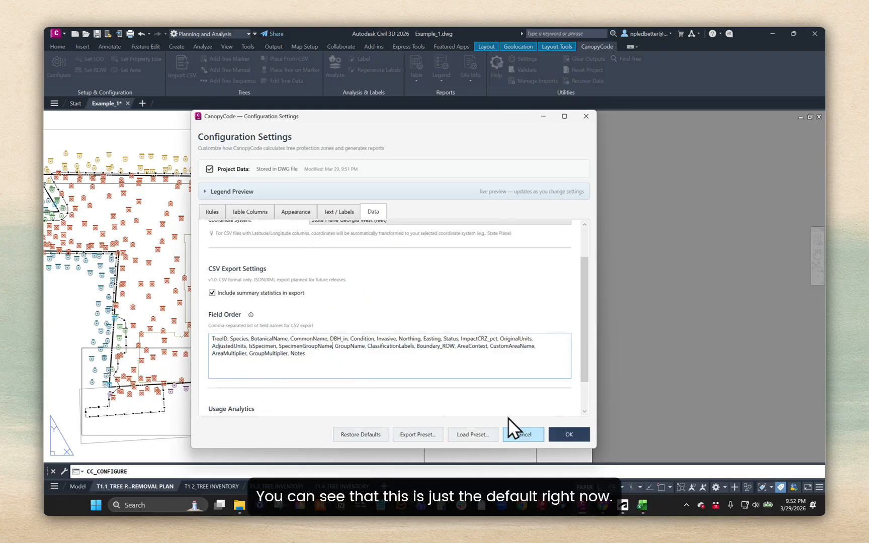
click(532, 434)
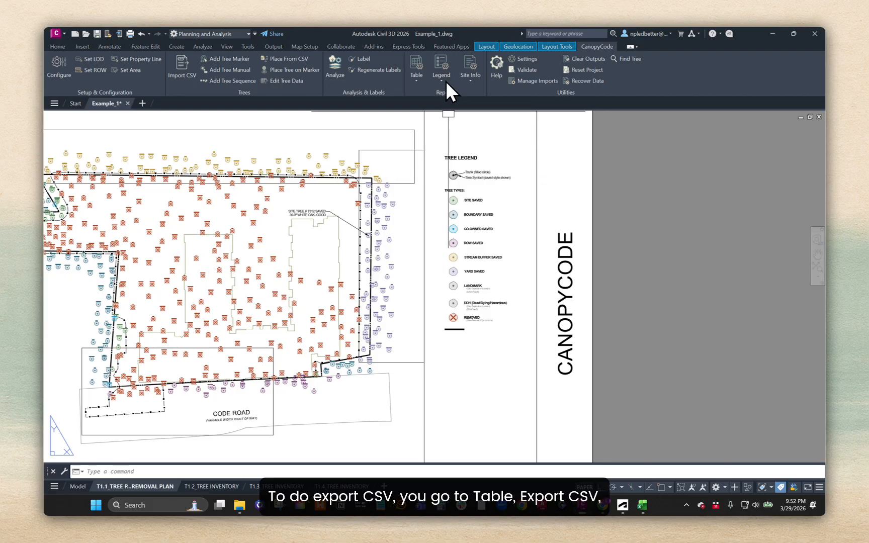
- Start the CSV export of the tree table
click(413, 84)
click(436, 124)
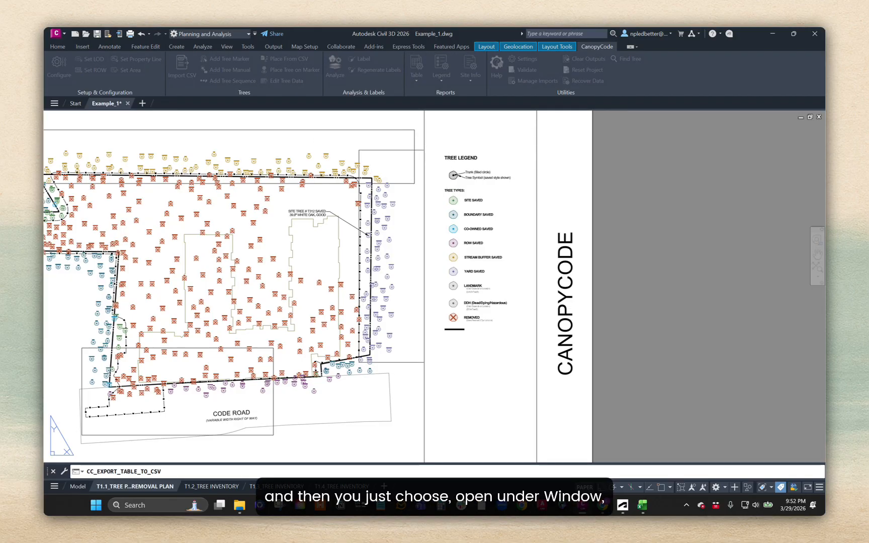
- Place a SITE AREA SUMMARY block with site, LOD, Stream Buffer, Yard and Easement areas above the tree legend
mouse_move(412, 266)
middle_down()
mouse_move(449, 258)
mouse_move(528, 272)
mouse_move(551, 258)
mouse_move(487, 262)
middle_up()
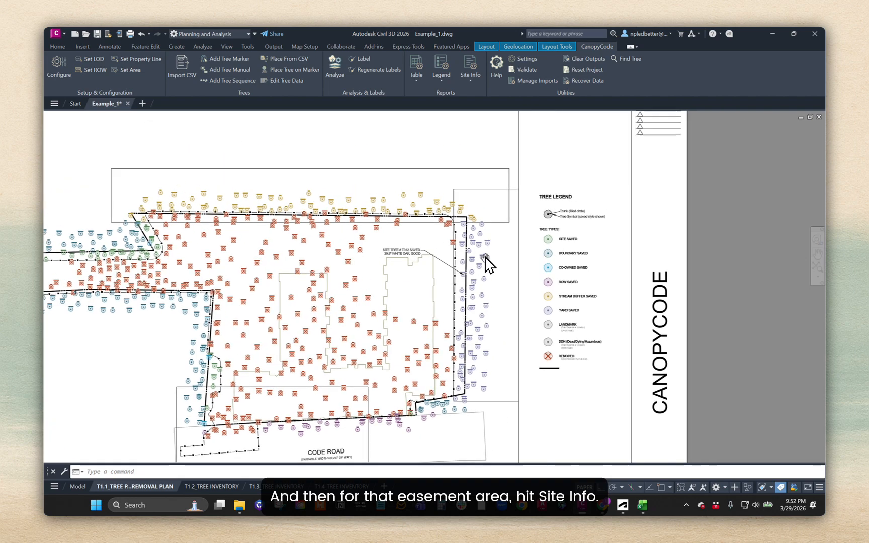
middle_drag(509, 140, 448, 124)
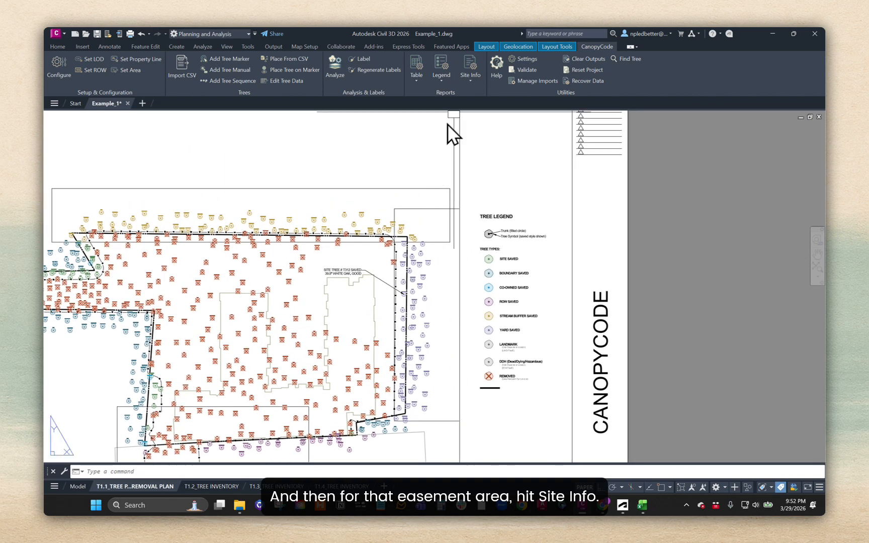
click(469, 60)
scroll(411, 333, down, 1)
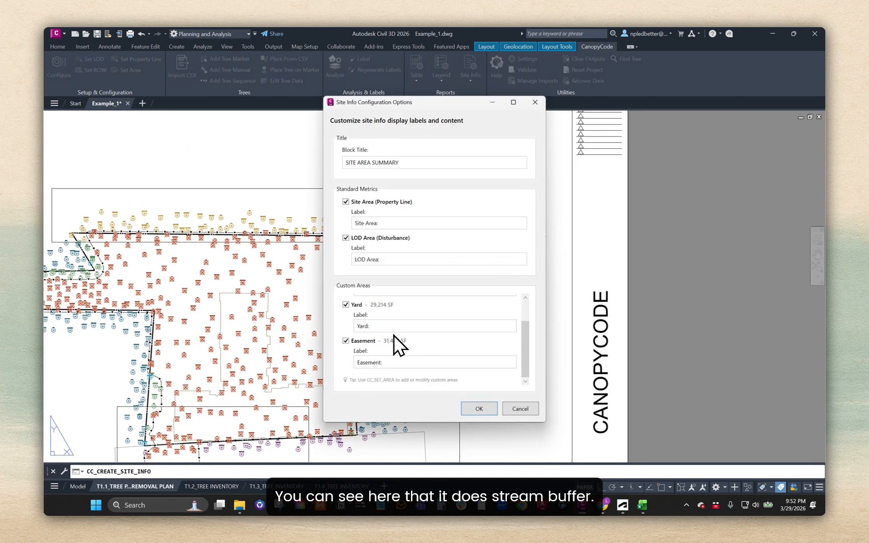
scroll(394, 335, up, 1)
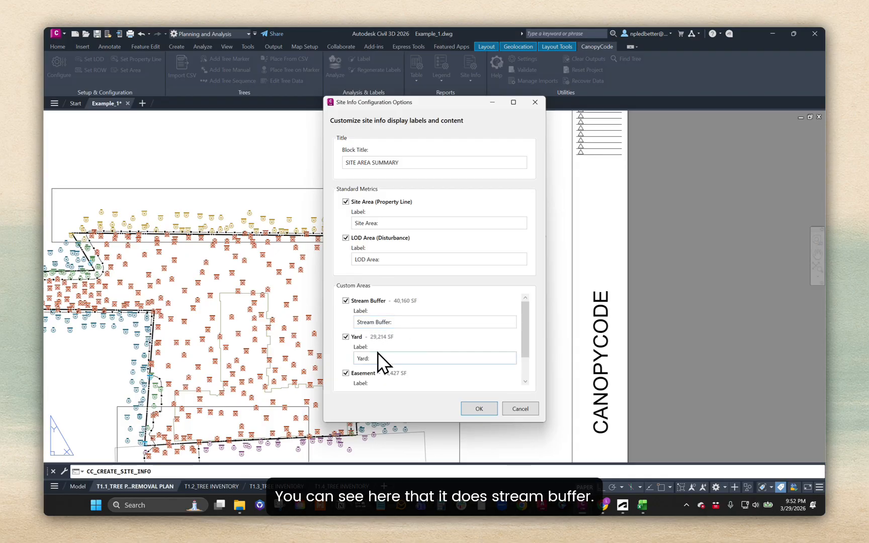
click(478, 408)
click(477, 187)
- Examine the acreage and square footage rows in the site area summary, and check the overall removal plan layout
scroll(489, 193, up, 8)
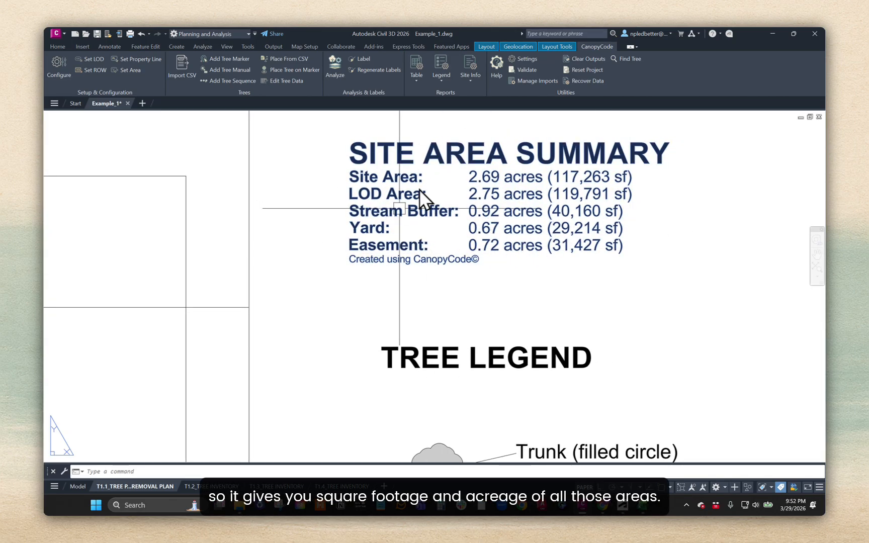
scroll(467, 236, down, 3)
middle_drag(470, 249, 503, 244)
scroll(502, 249, down, 2)
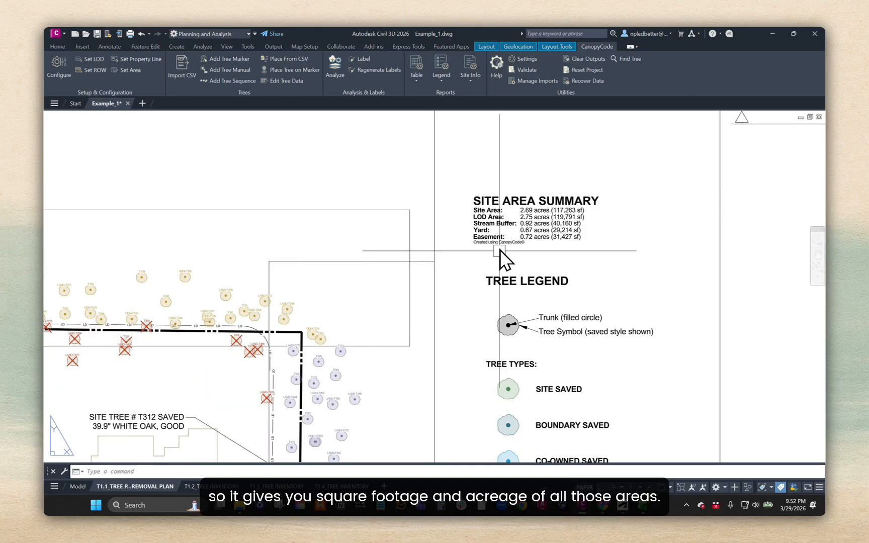
scroll(497, 212, up, 4)
middle_drag(569, 220, 514, 235)
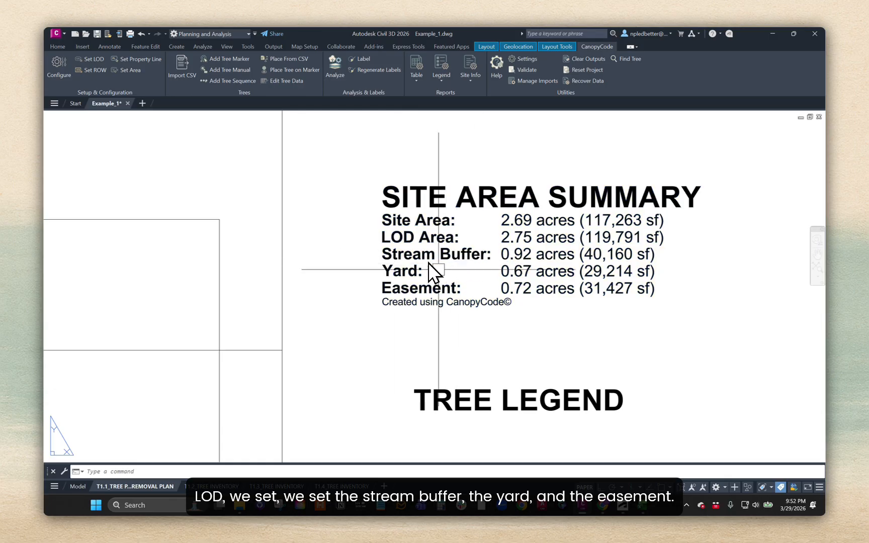
scroll(562, 252, down, 8)
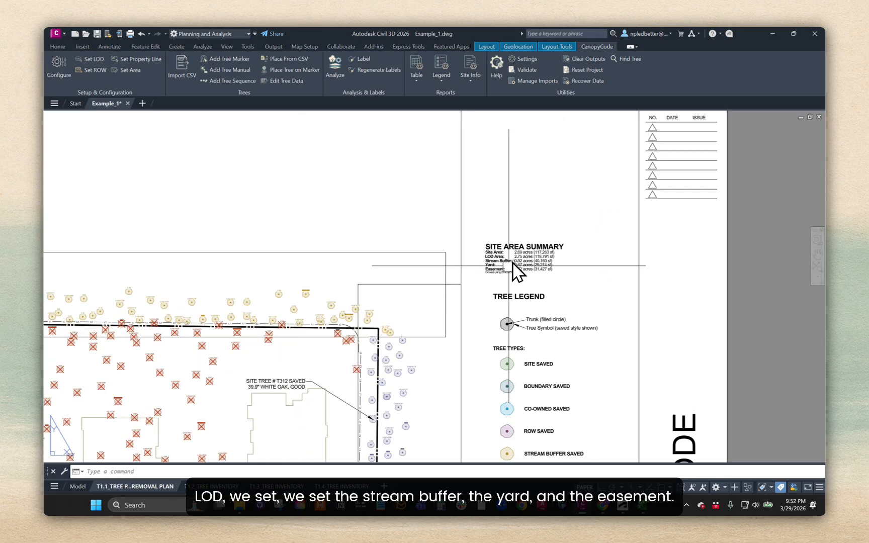
mouse_move(558, 254)
middle_down()
mouse_move(574, 223)
mouse_move(595, 228)
middle_up()
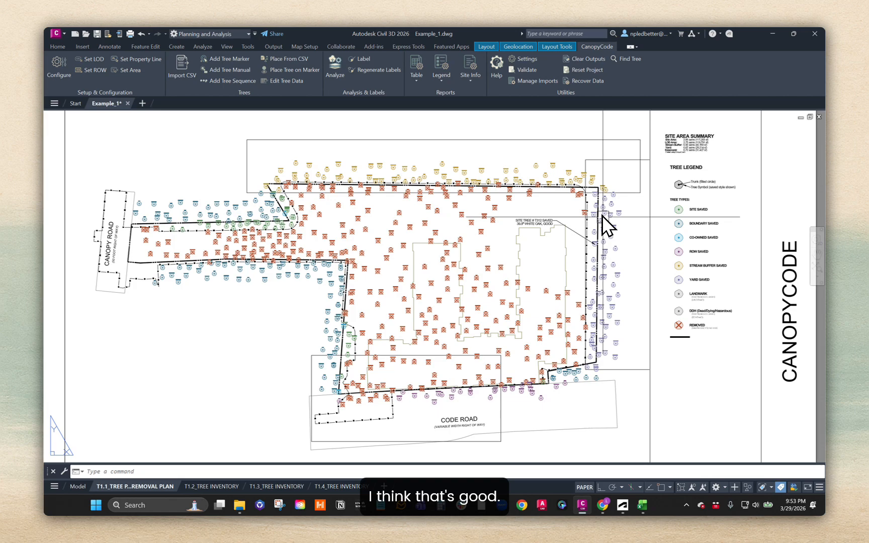
middle_drag(556, 263, 543, 252)
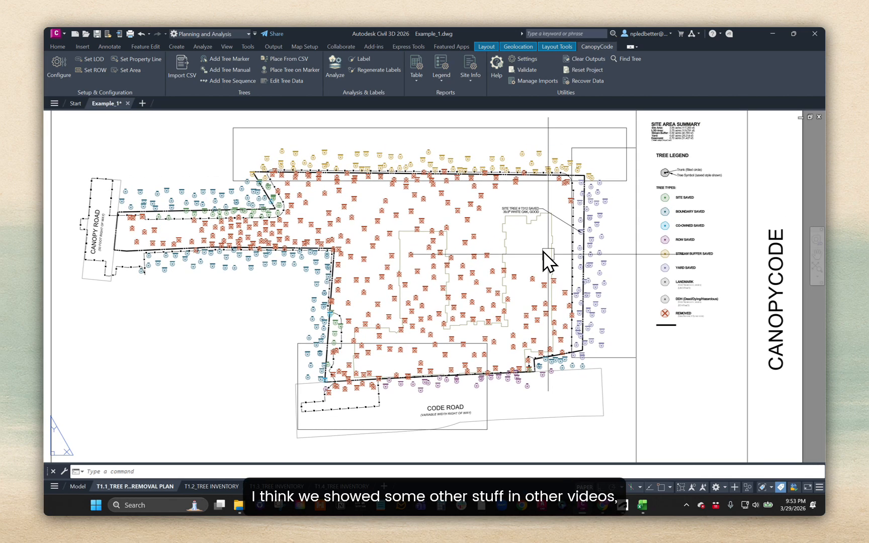